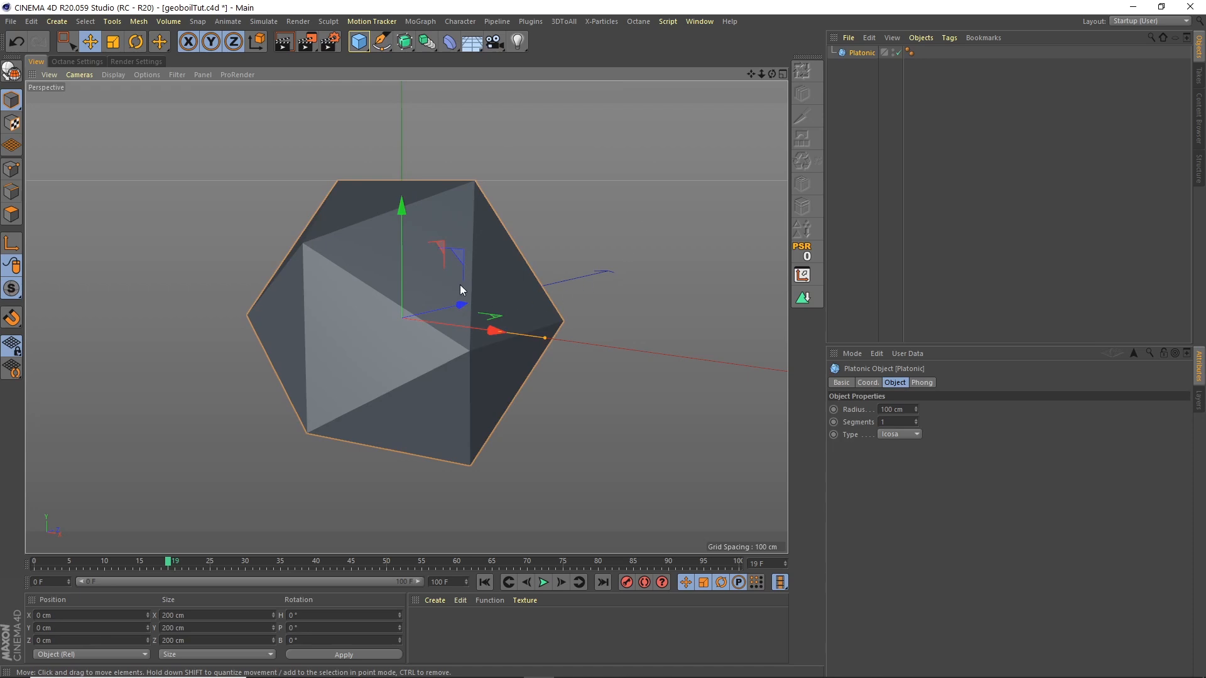
Switch the perspective view's shading to Gouraud Shading (Lines) so the icosahedron shows its edges.
middle_click_drag(355, 238, 367, 246, "alt")
left_click(113, 75)
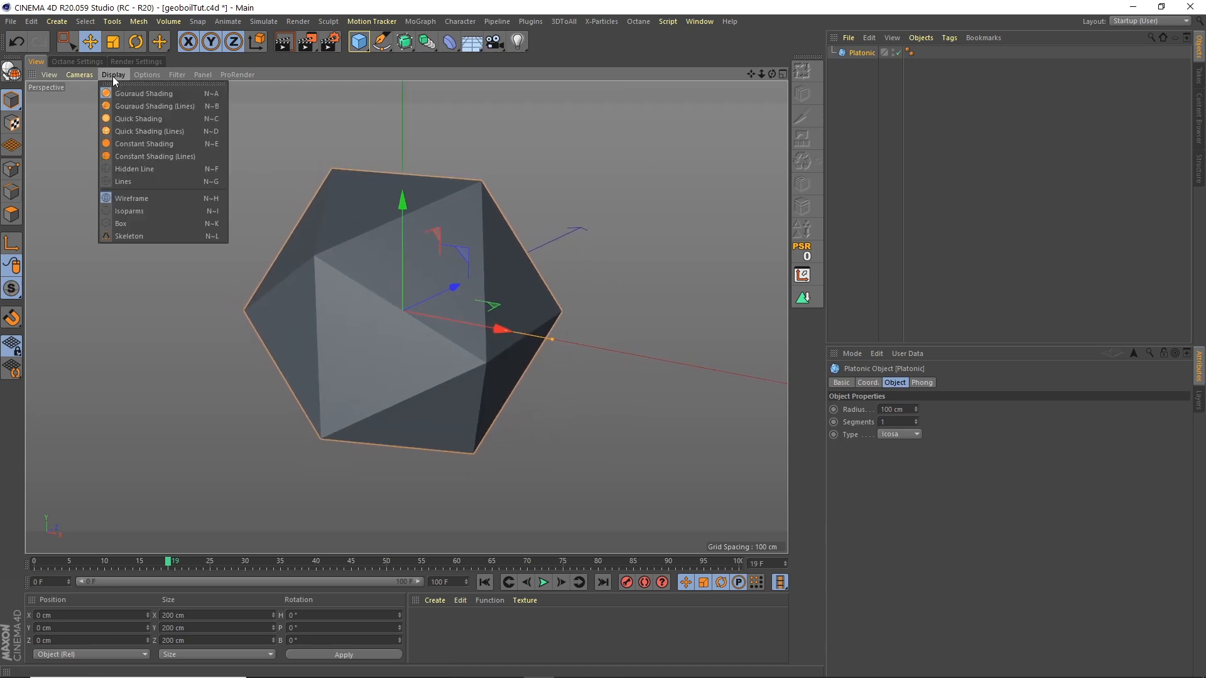
left_click(188, 100)
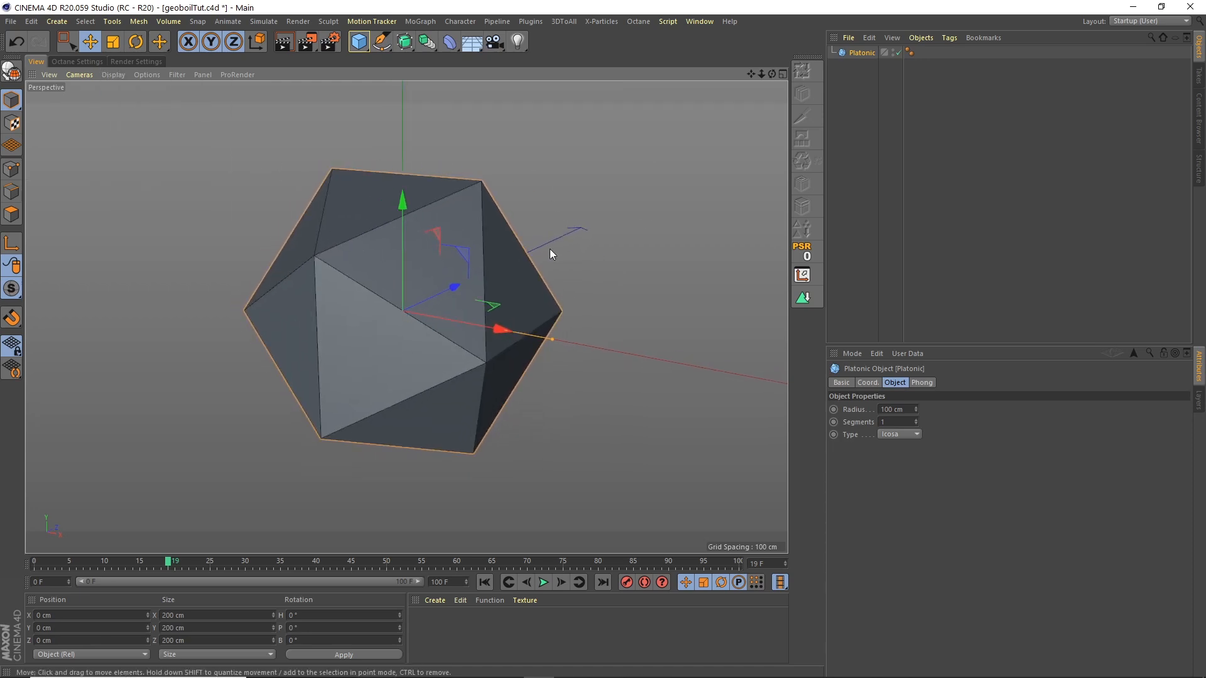
Set the Platonic object's segments to 20.
right_click_drag(401, 264, 405, 257, "alt")
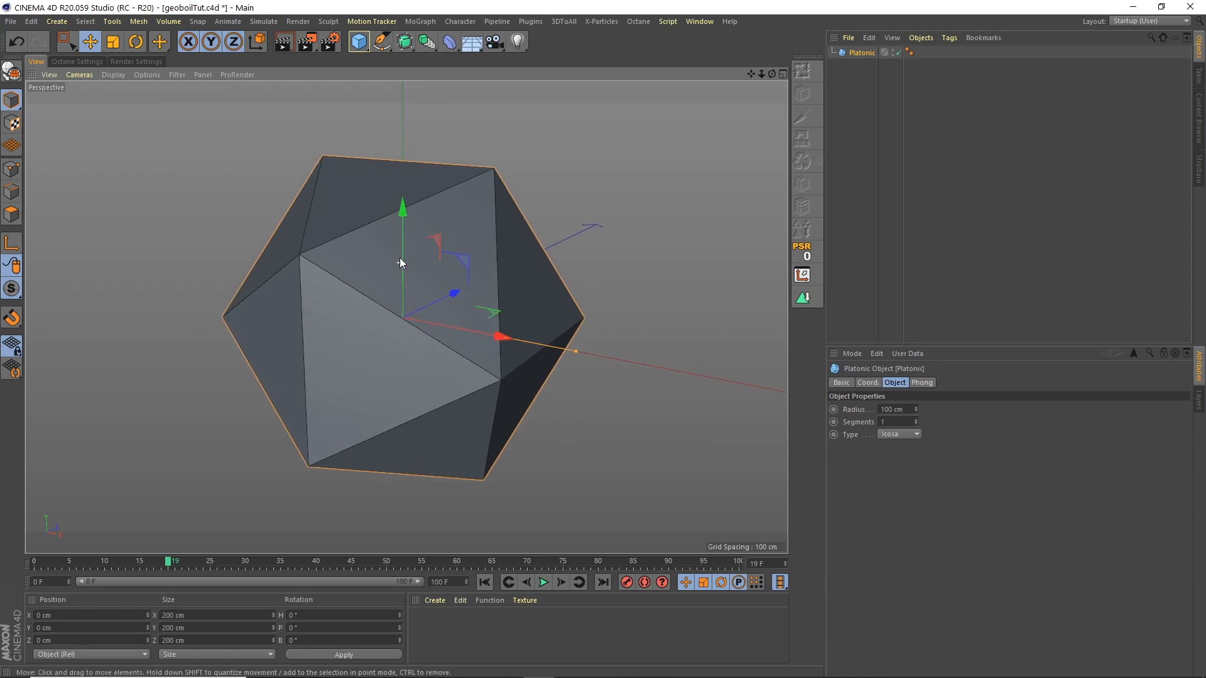
left_click_drag(405, 256, 360, 260, "alt")
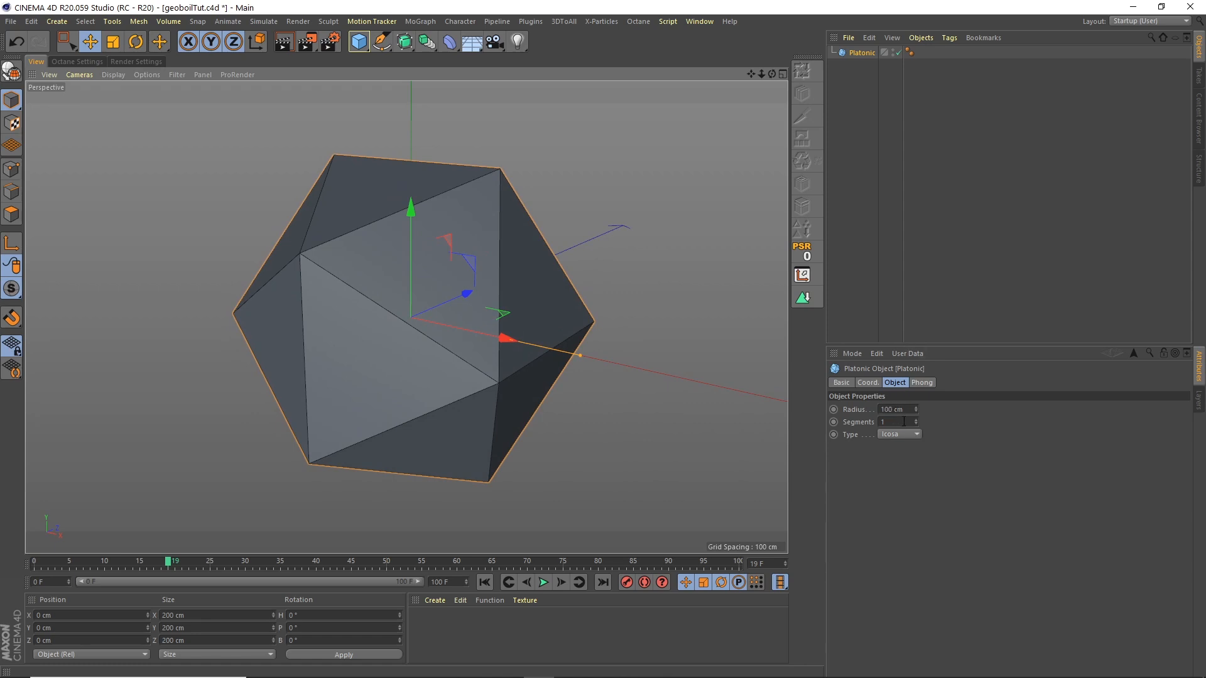
left_click(905, 421)
type("20")
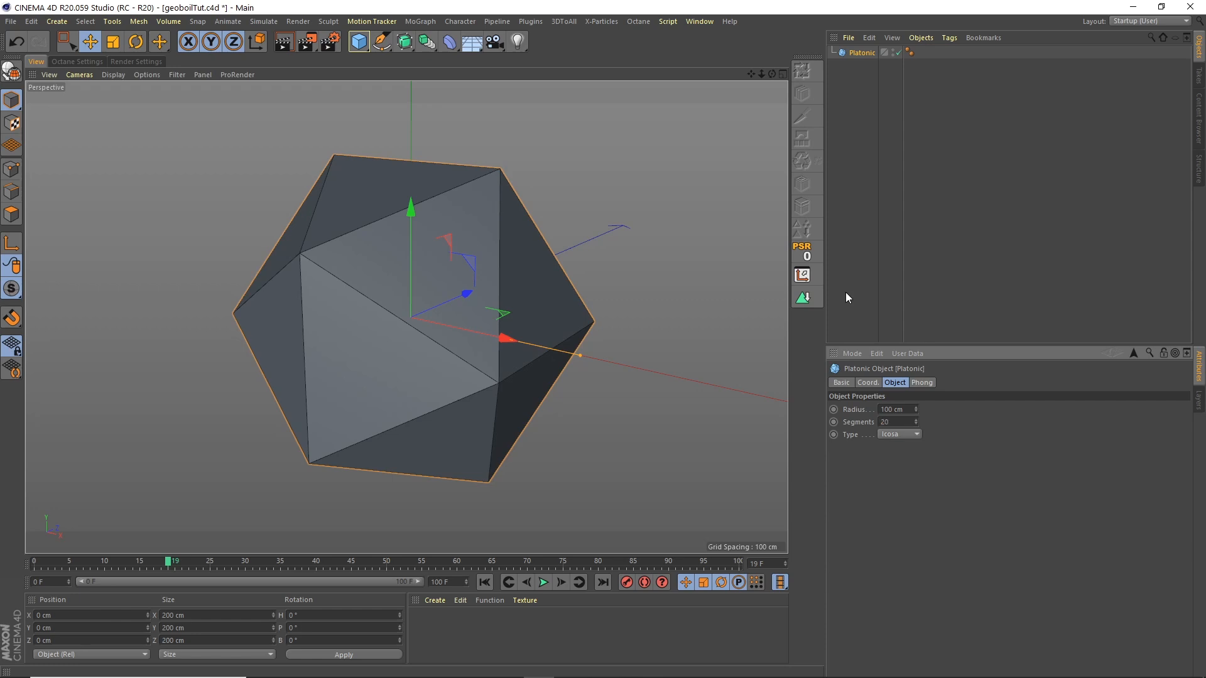
key("Return")
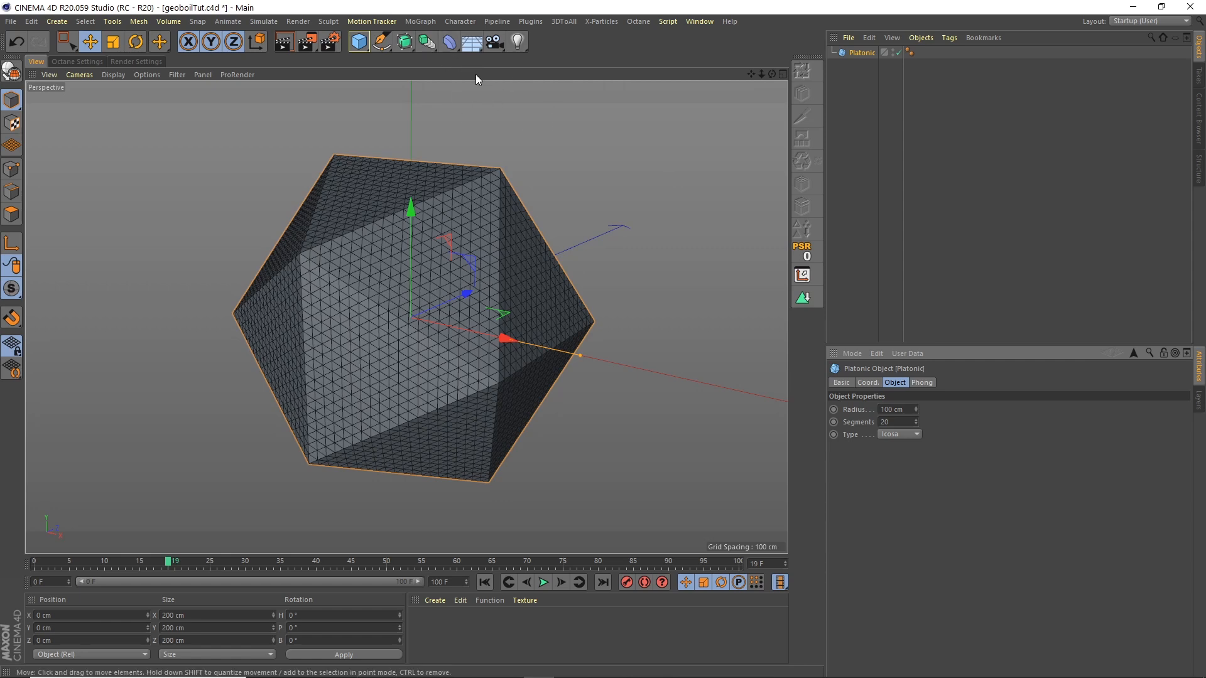
Add a Spherify deformer with a radius of 30 cm and a strength of 70%.
left_click(450, 41)
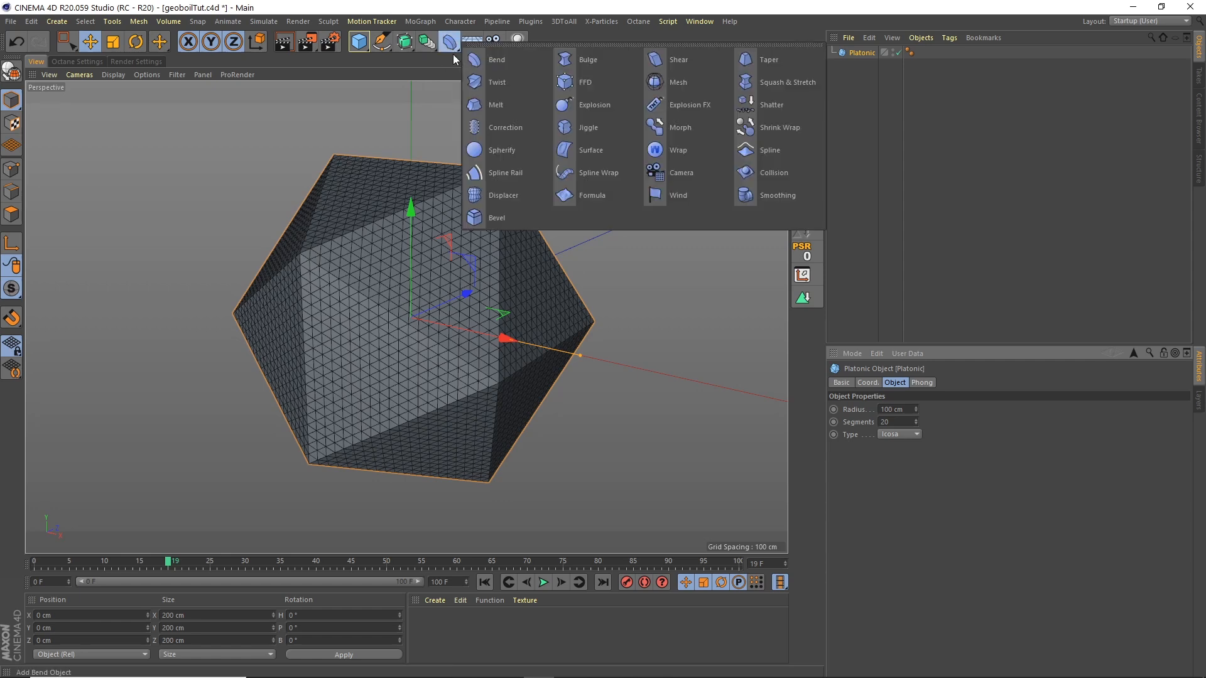
left_click(501, 149)
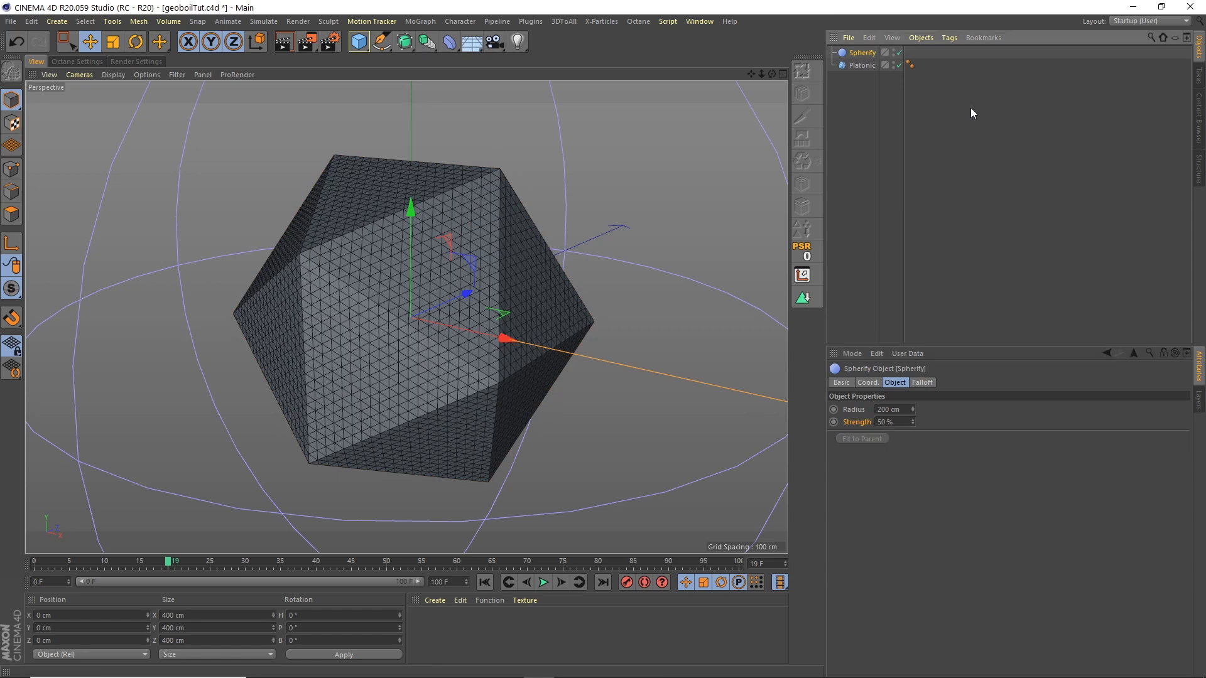
left_click(894, 409)
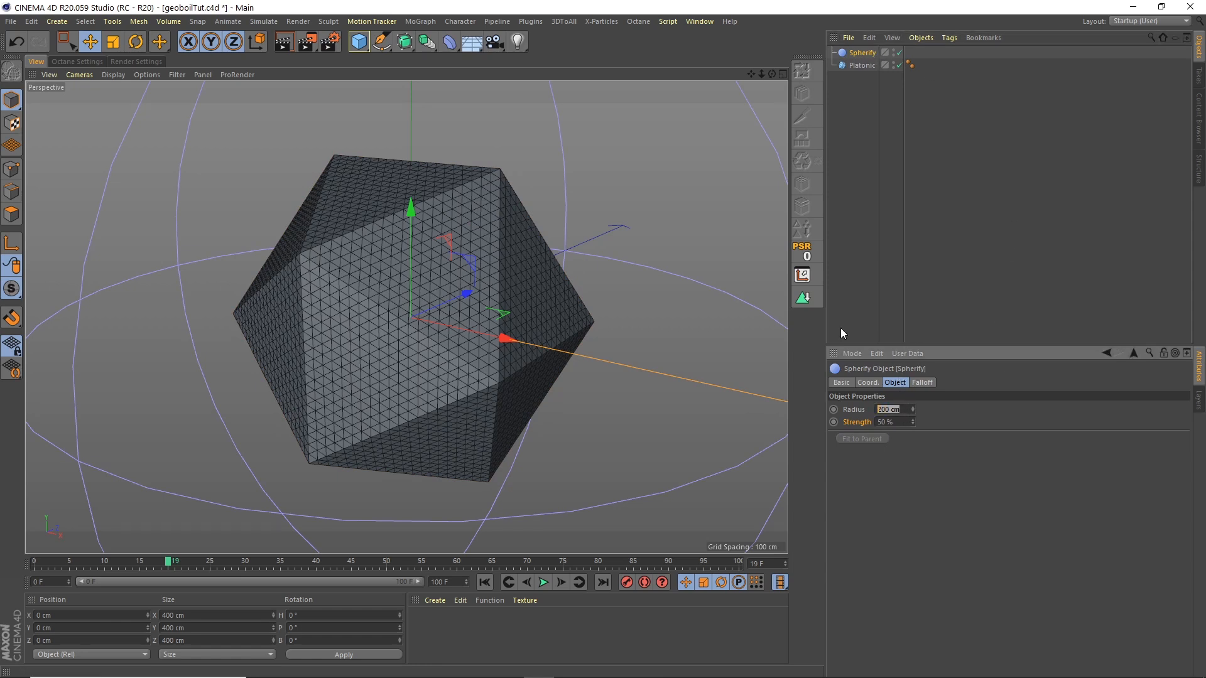
type("30")
key("Tab")
type("70")
key("Return")
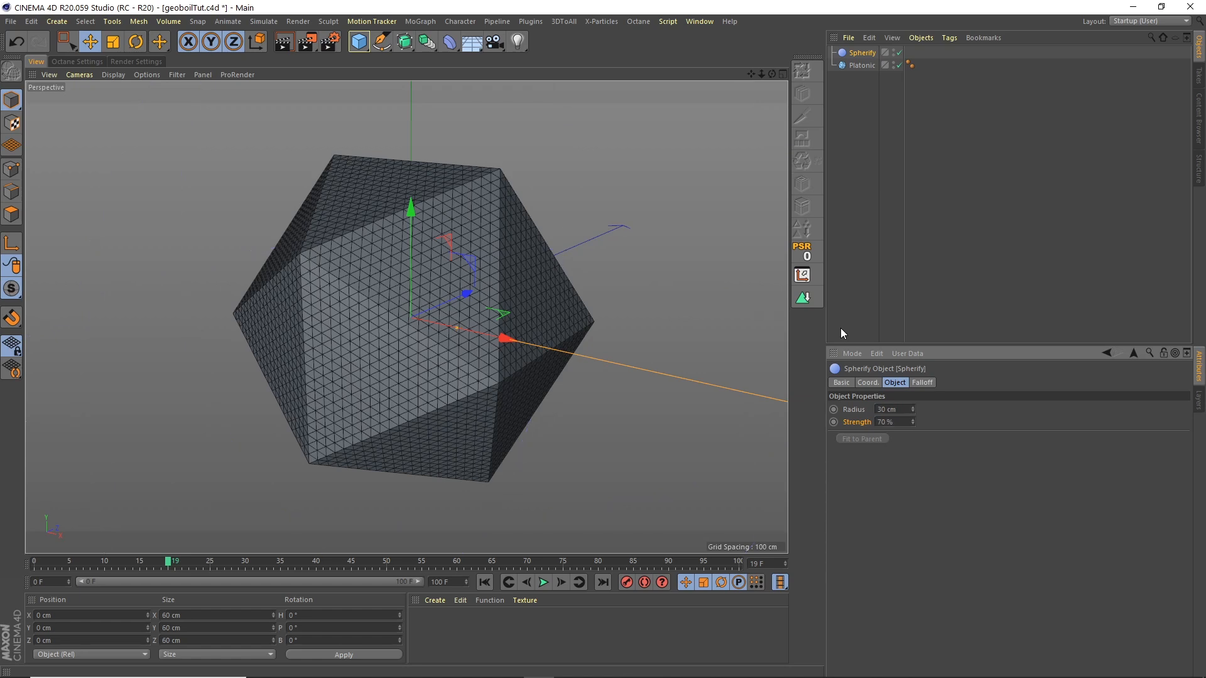
Move the Spherify deformer to the icosahedron's upper front corner, at about Y 51 cm and Z -84 cm.
left_click(90, 42)
left_click_drag(465, 292, 370, 333)
left_click_drag(307, 306, 298, 198)
left_click_drag(364, 255, 311, 243, "alt")
right_click_drag(308, 247, 342, 225, "alt")
left_click_drag(341, 224, 269, 202, "alt")
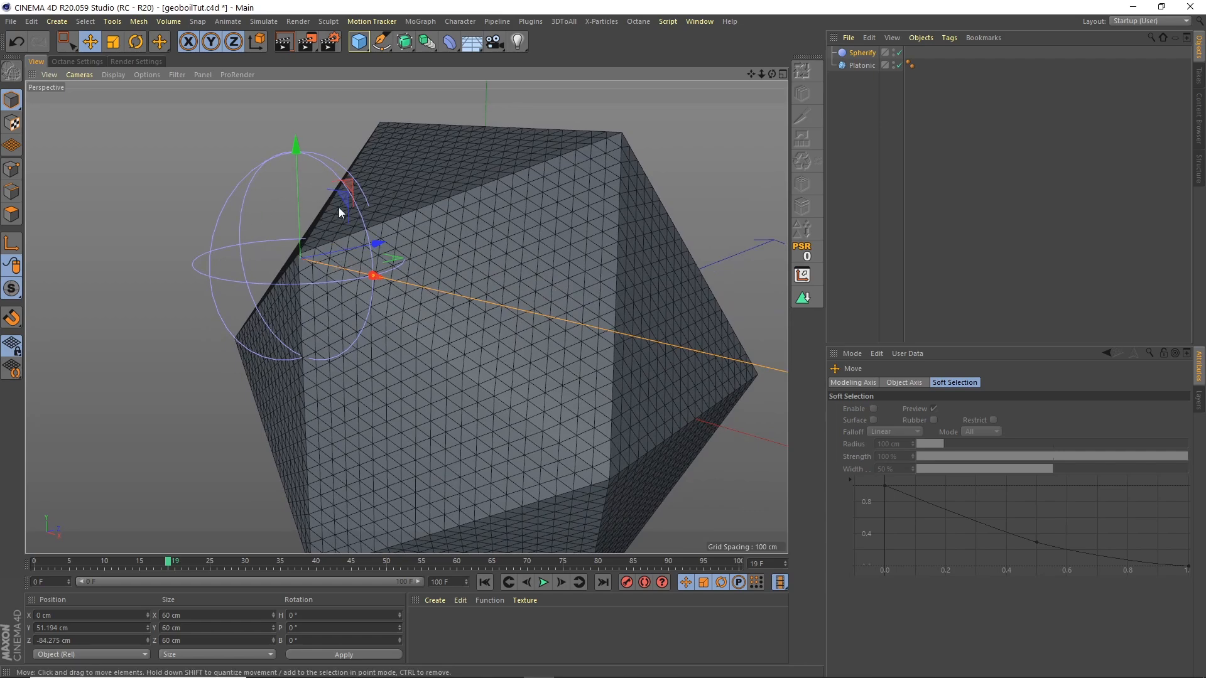
Make the Spherify deformer a child of the Platonic object.
left_click_drag(772, 73, 737, 83)
left_click_drag(858, 55, 868, 65)
mouse_move(774, 72)
left_mouse_down()
mouse_move(714, 60)
mouse_move(738, 47)
mouse_move(776, 55)
left_mouse_up()
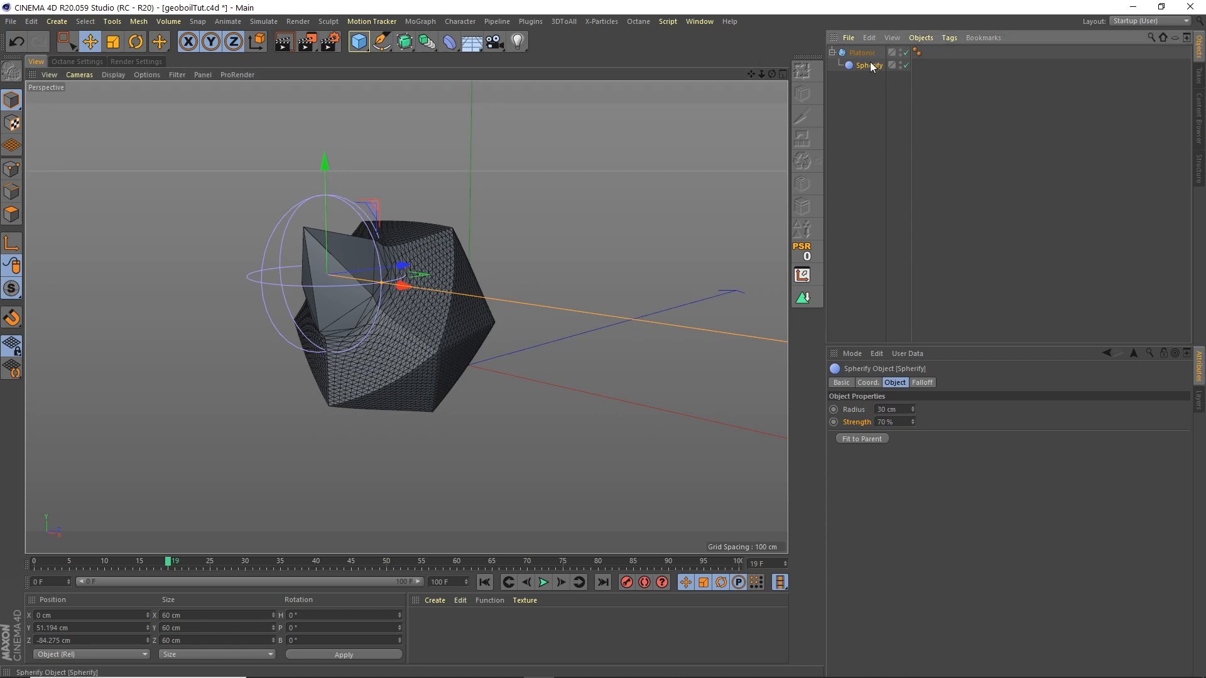
Add a Spherical Field to the Spherify deformer's falloff and set the field's size to 30 cm.
left_click(922, 382)
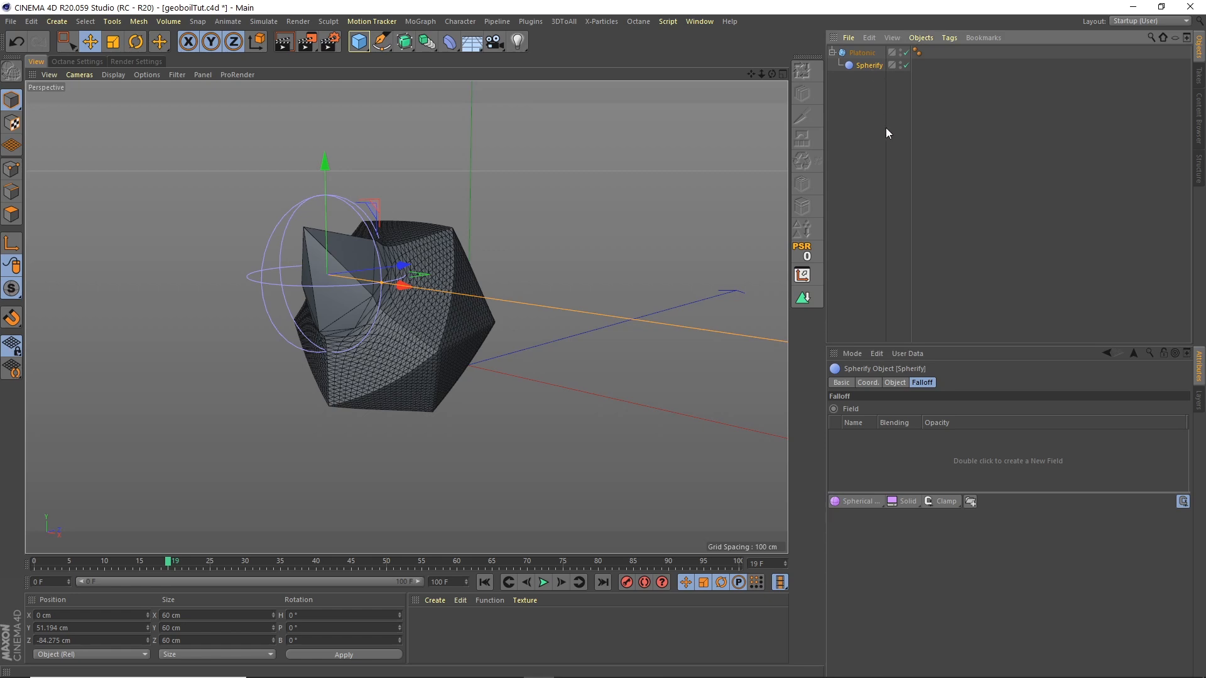
left_click(846, 501)
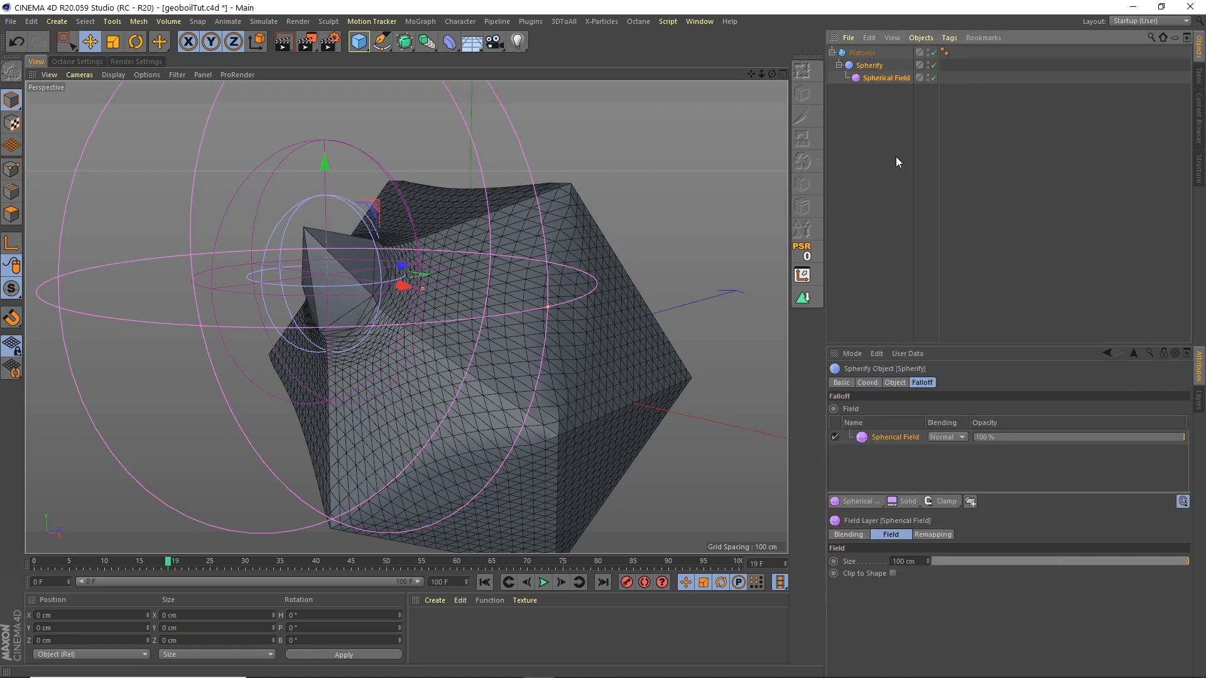
left_click(895, 383)
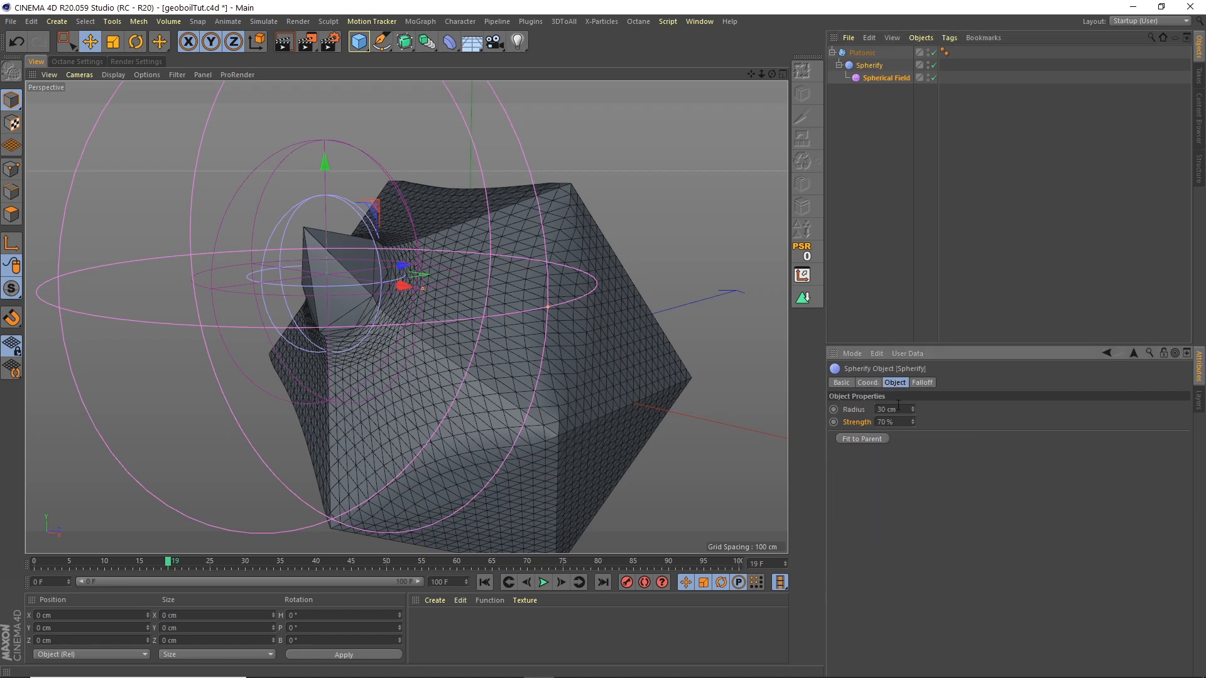
left_click(879, 77)
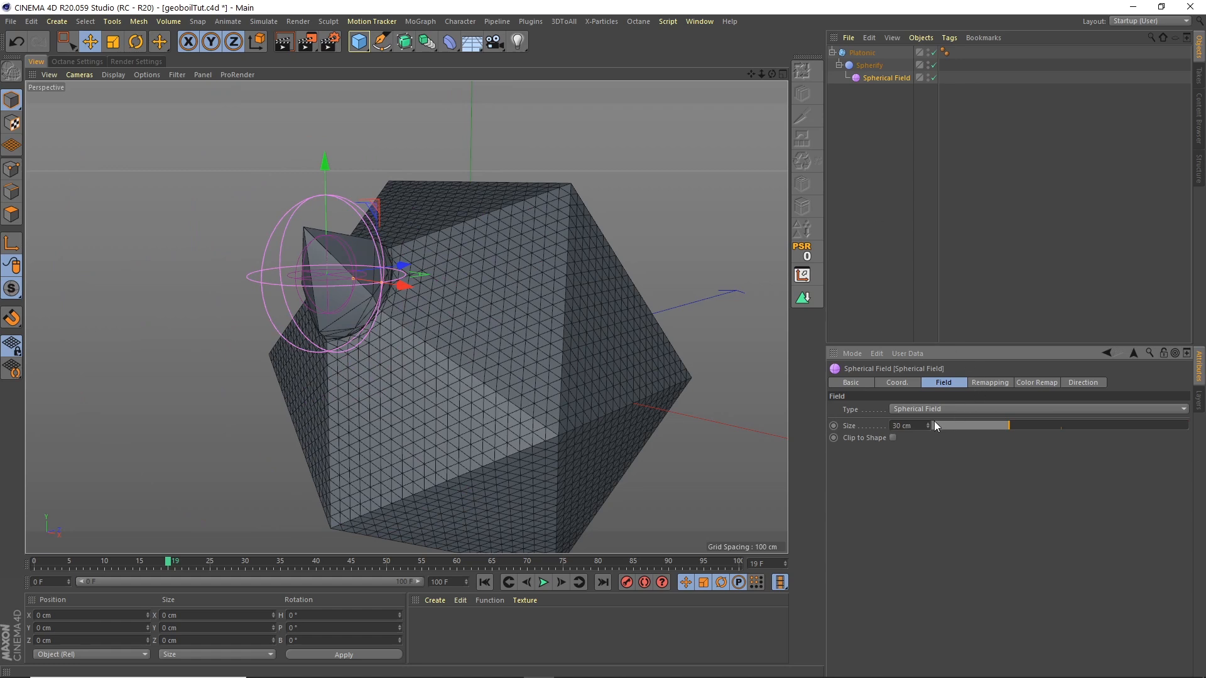
Set the Spherical Field's remapping inner offset to 0% and its contour mode to Curve.
left_click(983, 383)
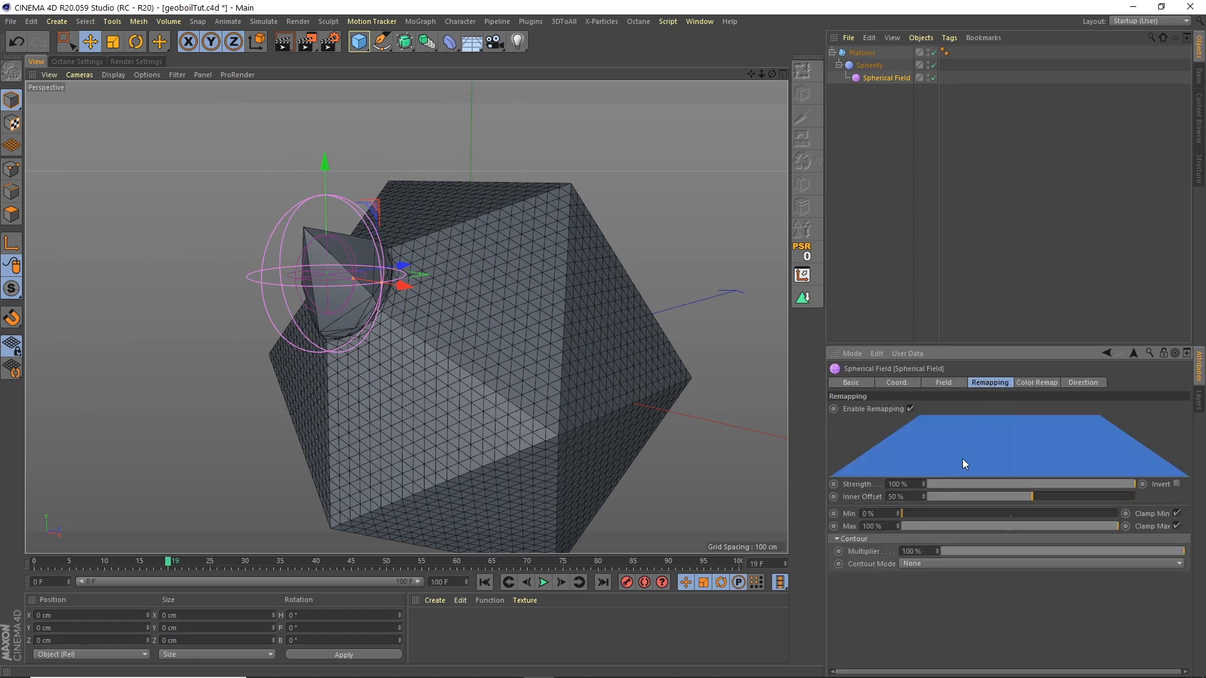
left_click_drag(990, 498, 914, 496)
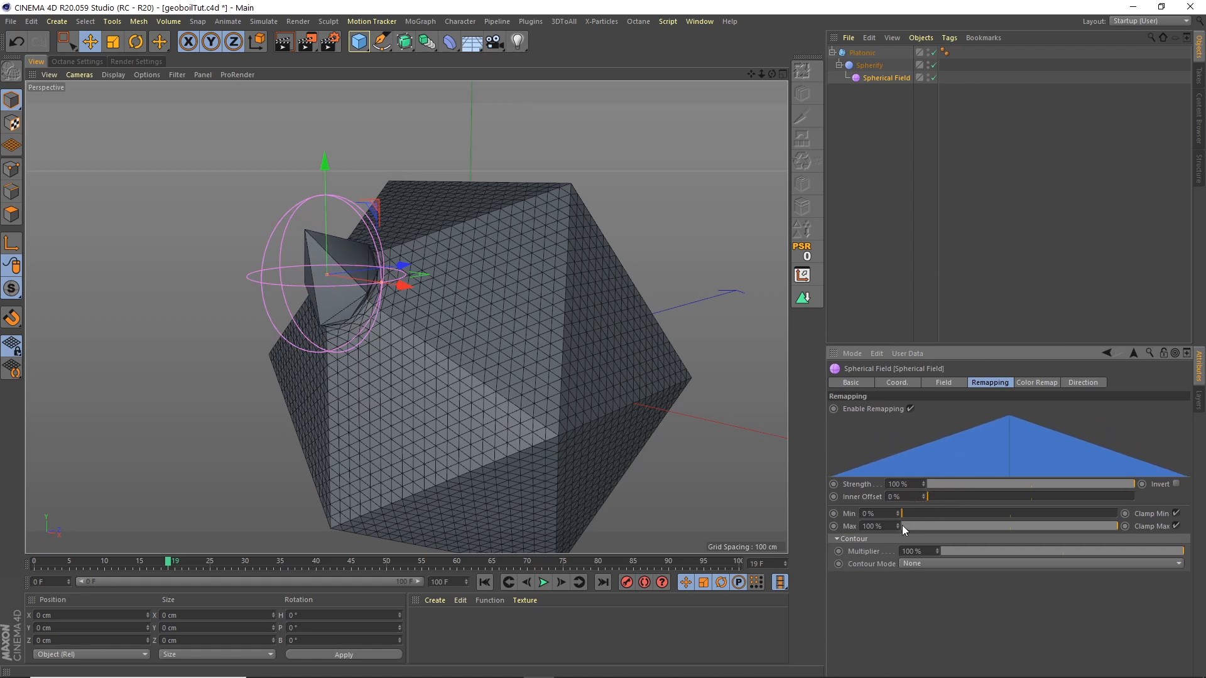
left_click(913, 564)
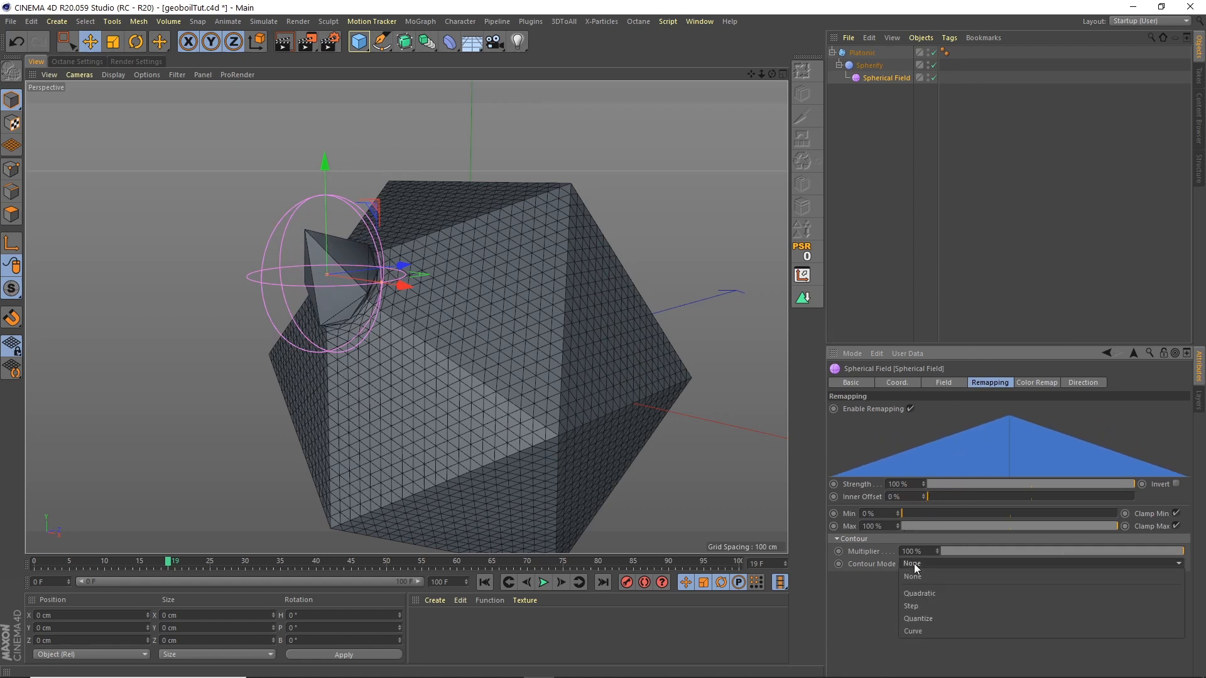
left_click(922, 628)
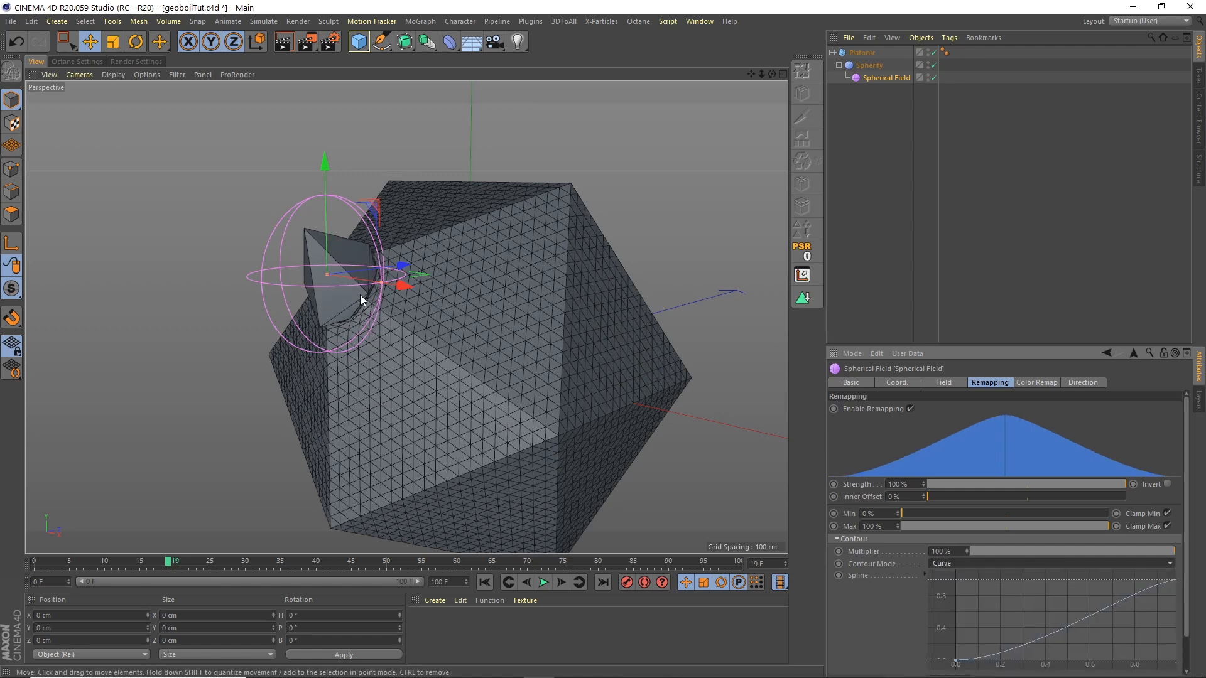
Move the Spherify deformer about 9 cm along Z towards the icosahedron's centre.
left_click(868, 66)
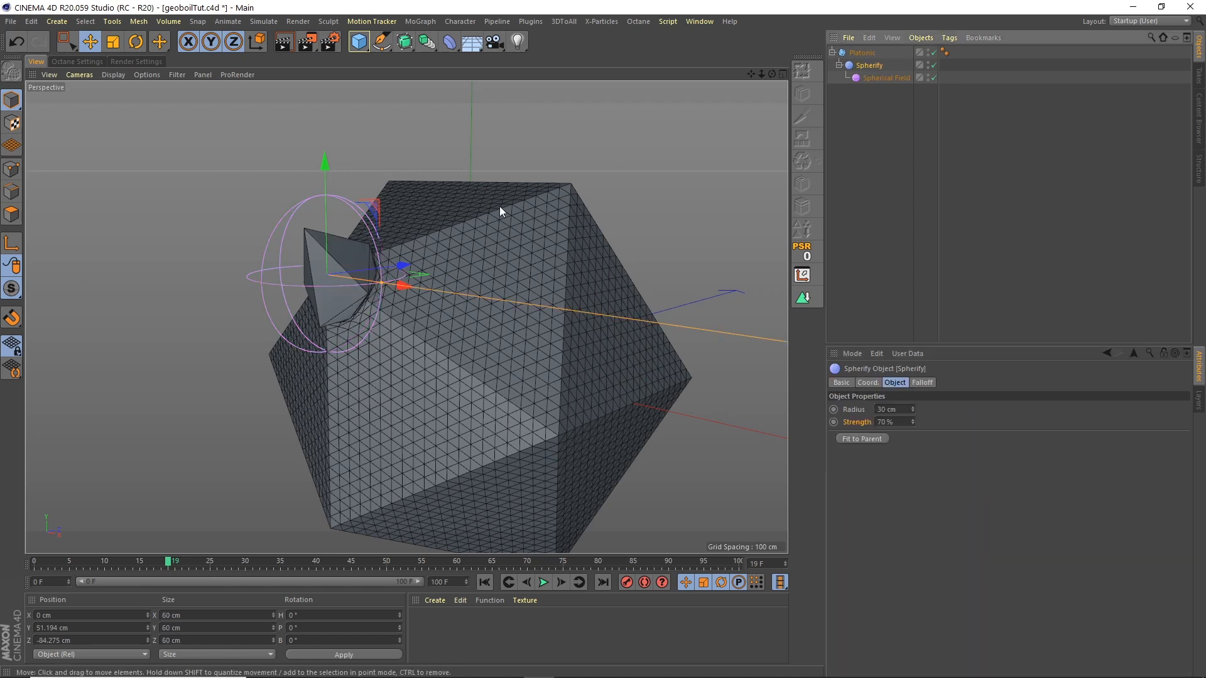
left_click_drag(400, 263, 418, 263)
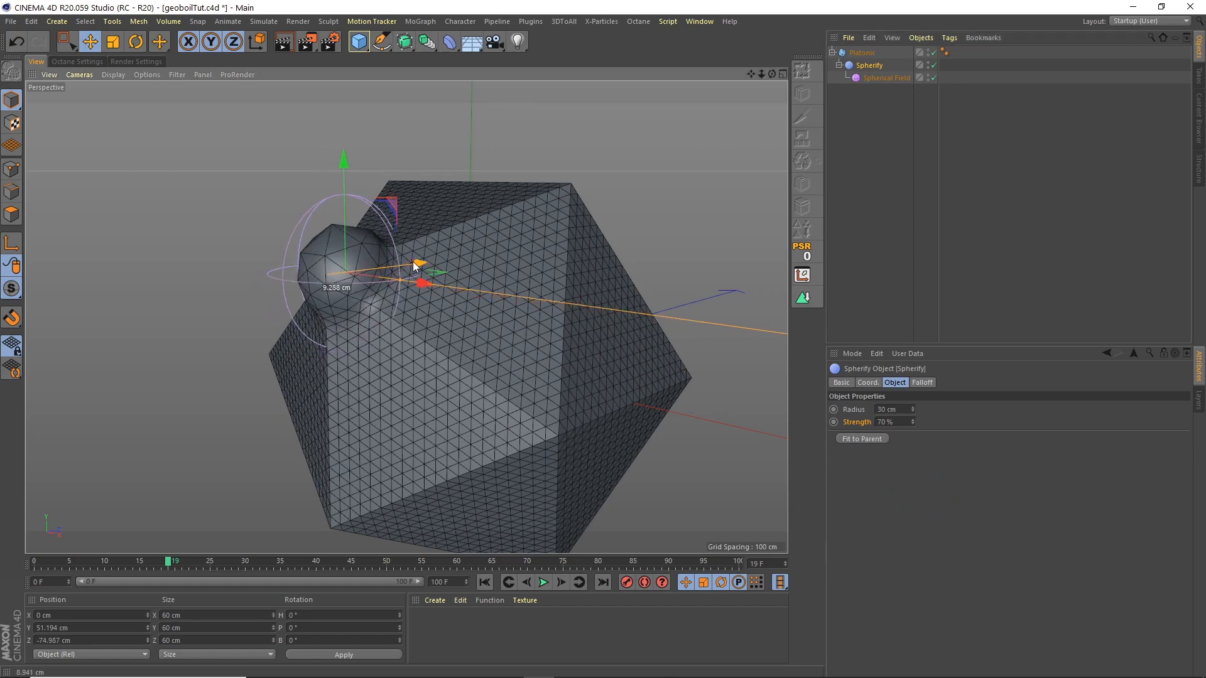
left_click_drag(773, 74, 701, 95)
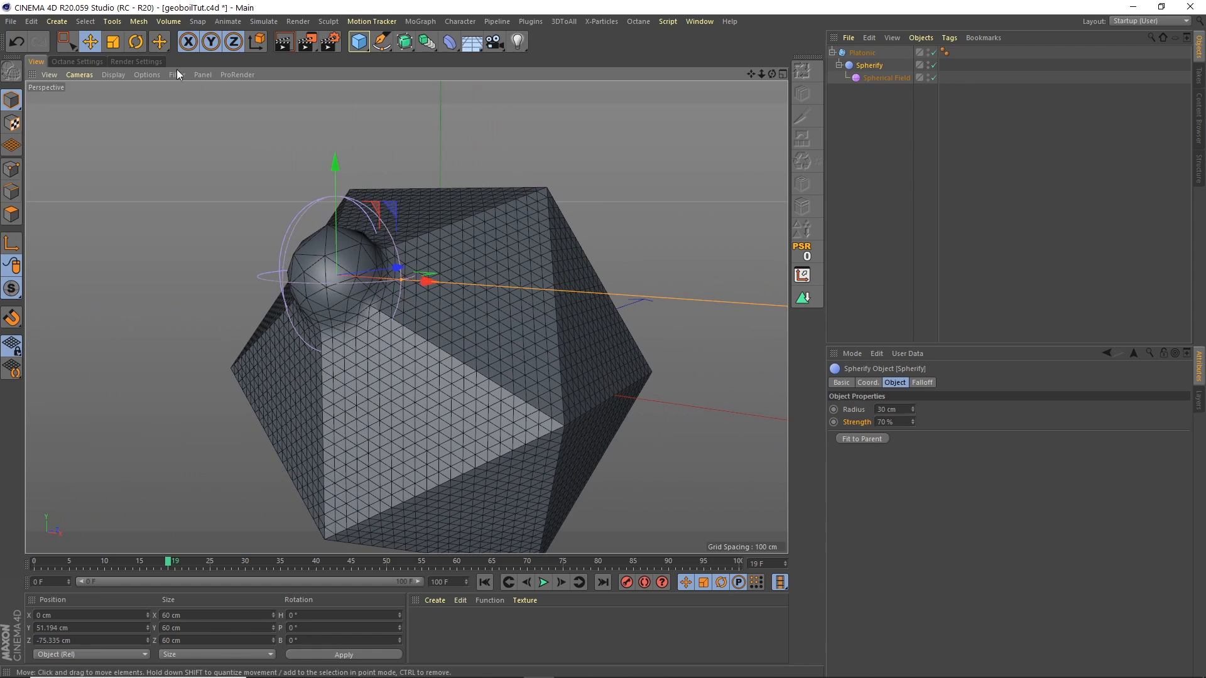
Scale up the Spherify deformer and set its radius to exactly 40 cm.
left_click(114, 44)
left_click_drag(220, 240, 332, 135)
left_click_drag(772, 74, 816, 70)
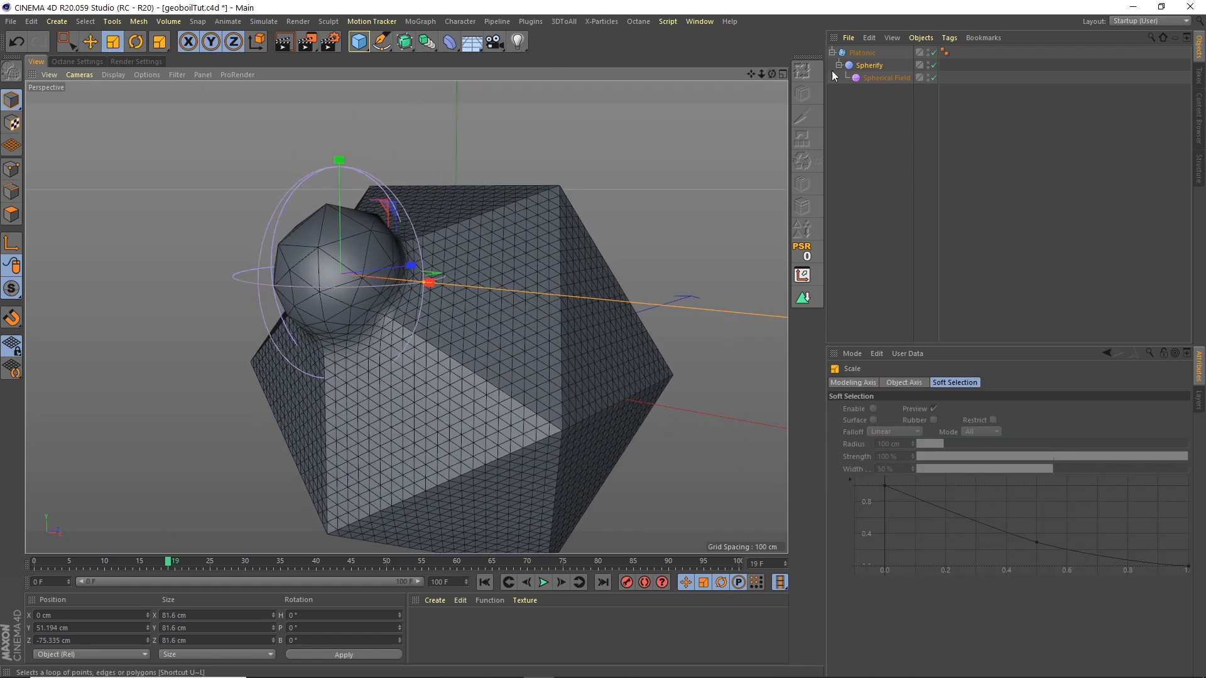
left_click(869, 66)
left_click(892, 409)
type("40")
key("Return")
Add a Subdivision Surface and nest the Platonic object inside it.
mouse_move(775, 73)
left_mouse_down()
mouse_move(681, 74)
mouse_move(776, 73)
left_mouse_up()
scroll(598, 211, "down", 2)
left_click_drag(598, 211, 483, 206, "alt")
left_click(405, 42, "alt")
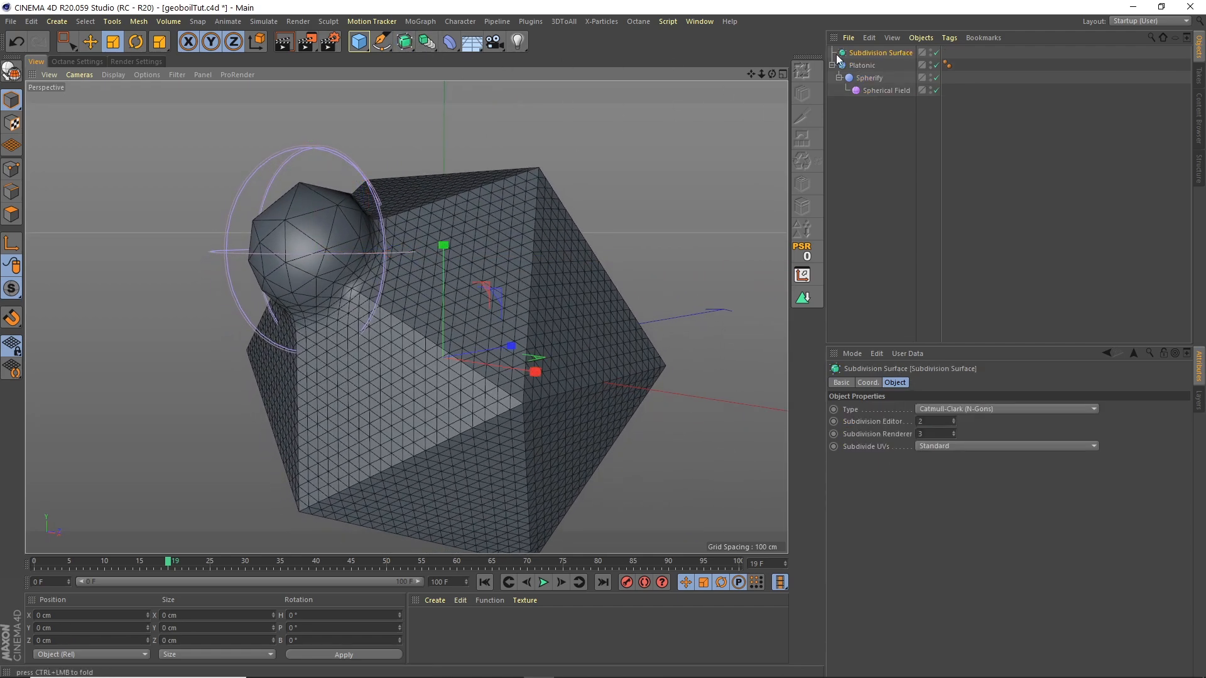
left_click(868, 65)
left_click(878, 178)
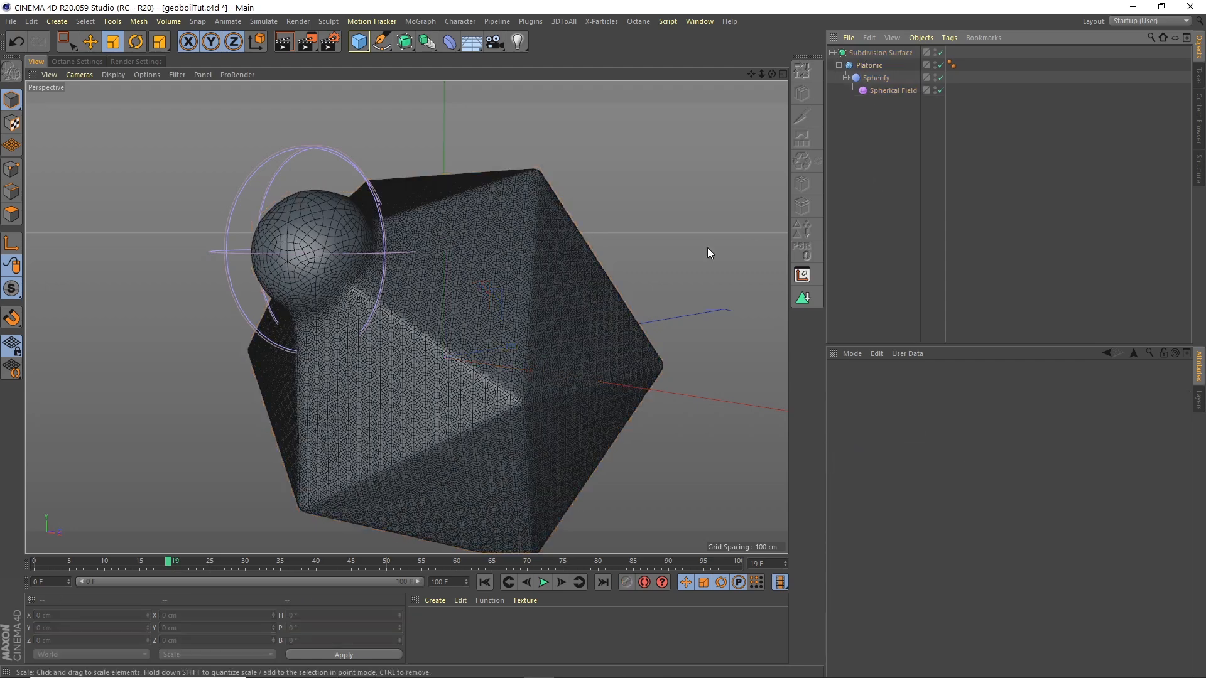
Switch the view's shading back to Gouraud Shading without edge lines.
left_click(115, 74)
left_click(188, 93)
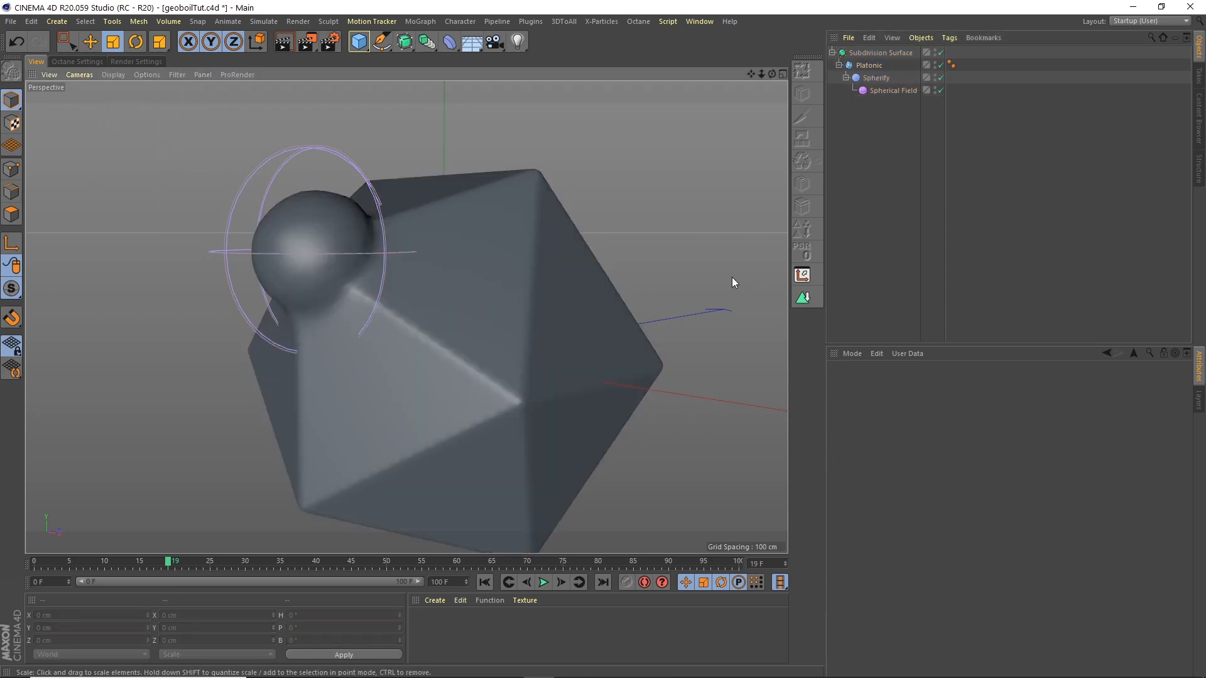
left_click_drag(772, 74, 739, 93)
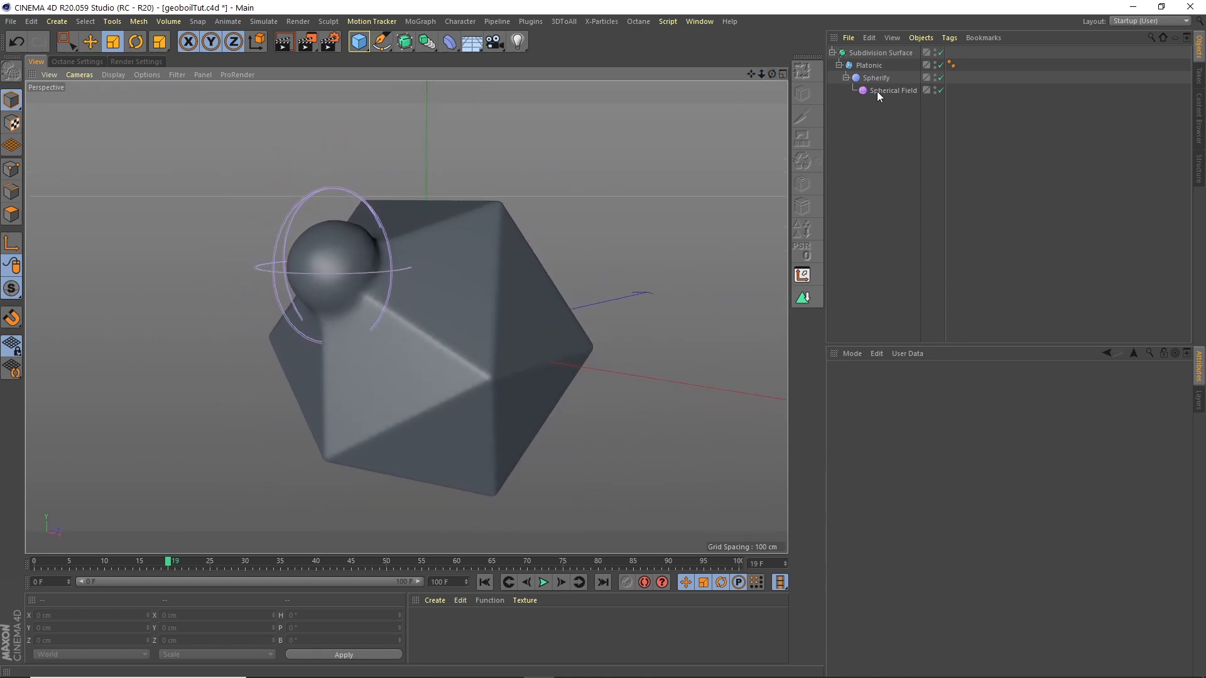
Take the Platonic object out of the Subdivision Surface for comparison and put it back inside.
left_click(867, 67)
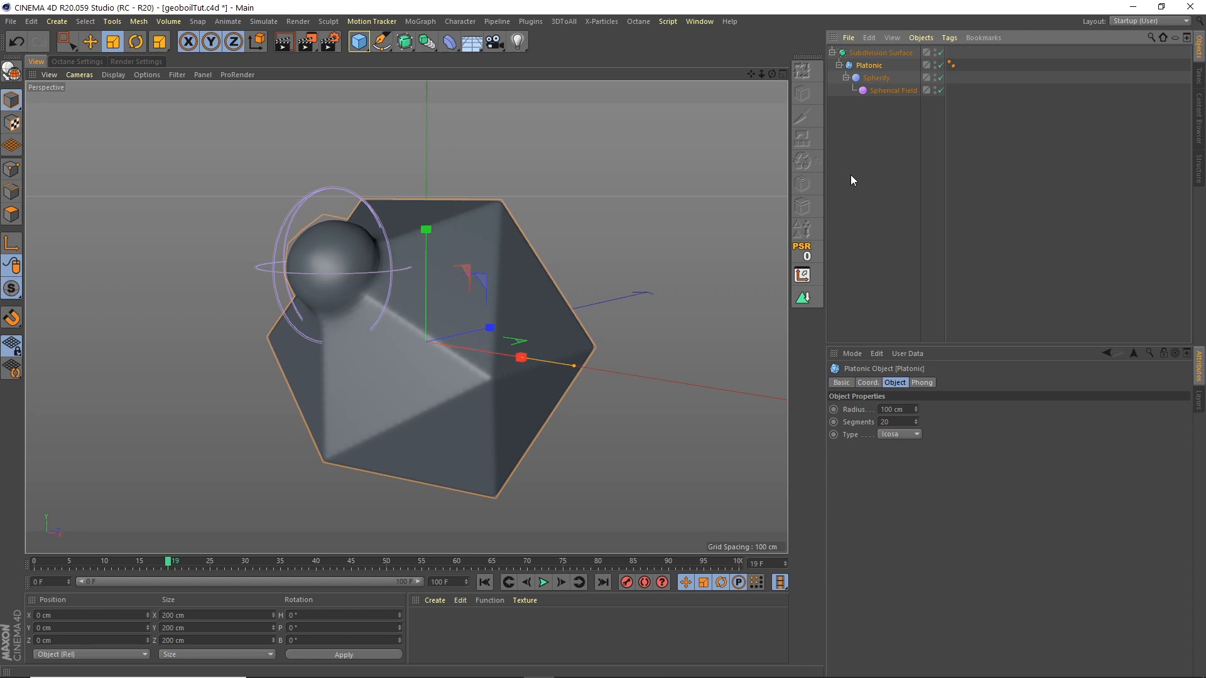
right_click_drag(398, 236, 419, 214, "alt")
left_click_drag(420, 219, 424, 260, "alt")
right_click_drag(452, 250, 425, 268, "alt")
middle_click_drag(467, 243, 465, 221, "alt")
left_click_drag(873, 65, 876, 118)
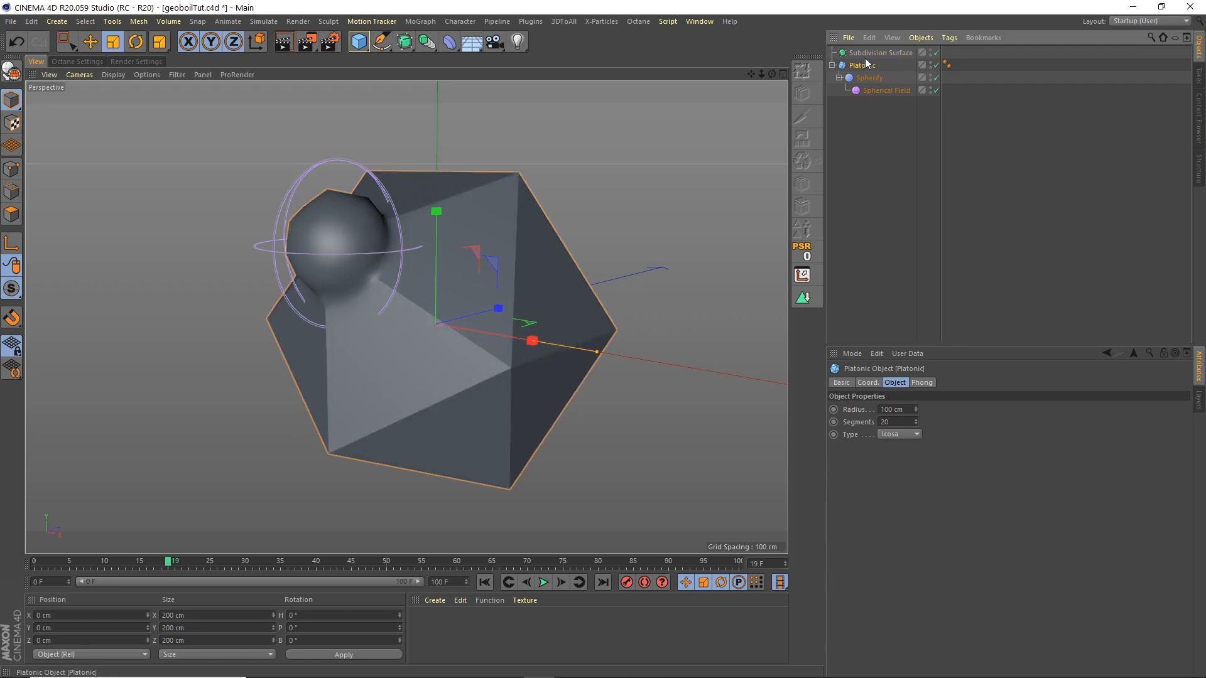
left_click_drag(863, 61, 872, 53)
Disable the Subdivision Surface.
left_click(939, 53)
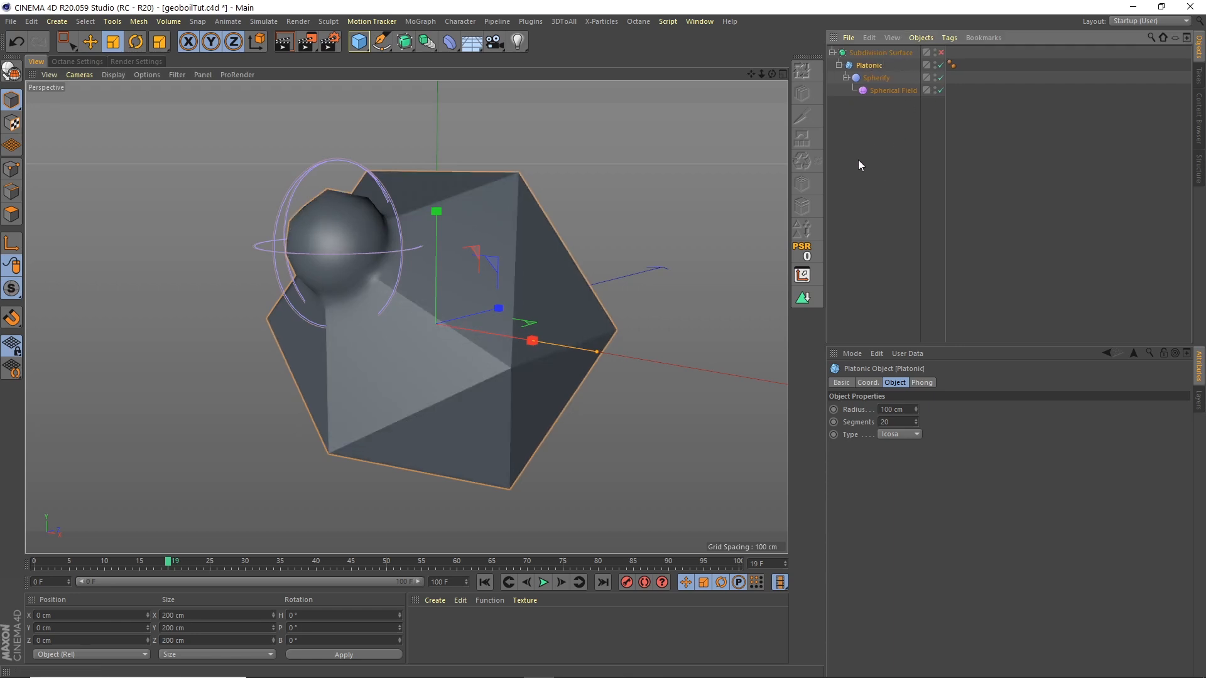
left_click_drag(596, 255, 475, 281, "alt")
right_click_drag(478, 262, 481, 257, "alt")
left_click_drag(481, 259, 487, 304, "alt")
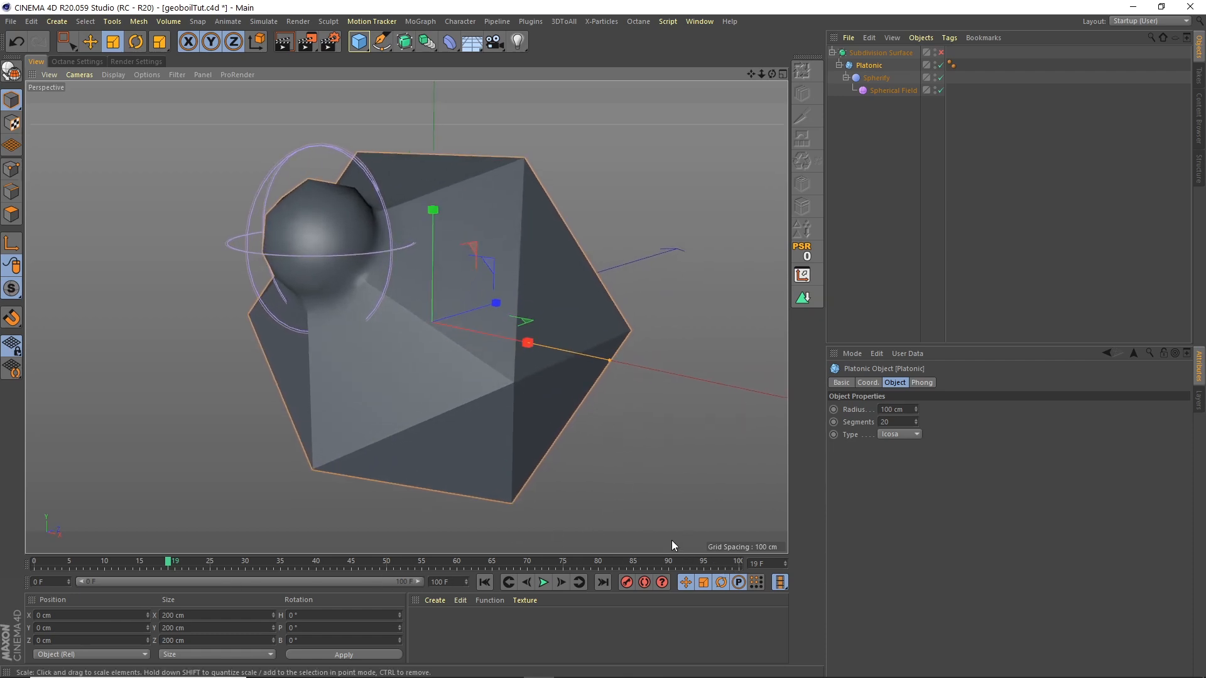
Collapse the Spherify deformer's hierarchy, rename the deformer to 1 and select it.
left_click(846, 79)
double_click(874, 79)
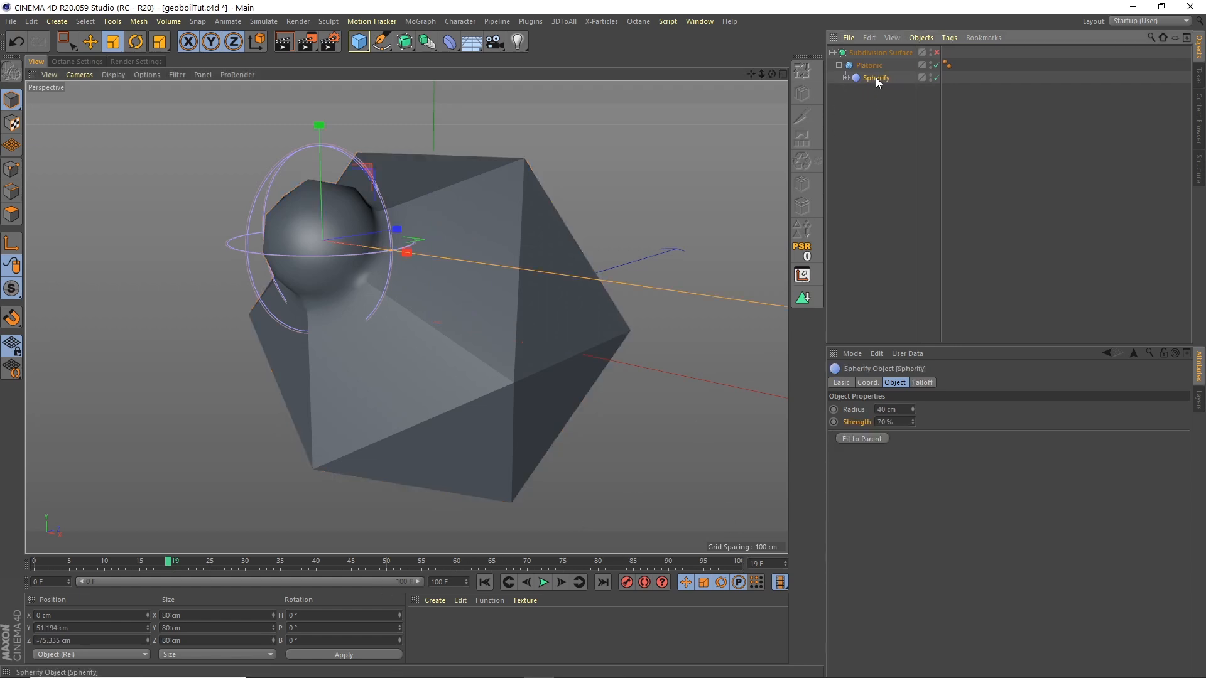
type("1")
left_click(878, 121)
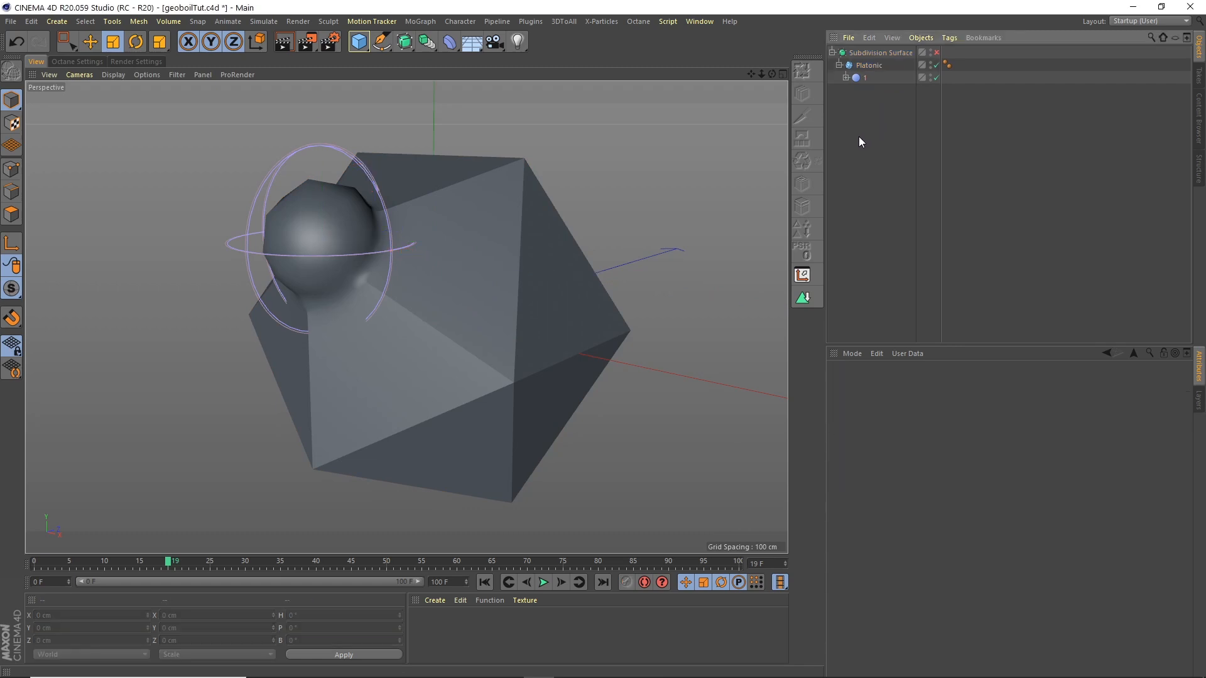
left_click(861, 79)
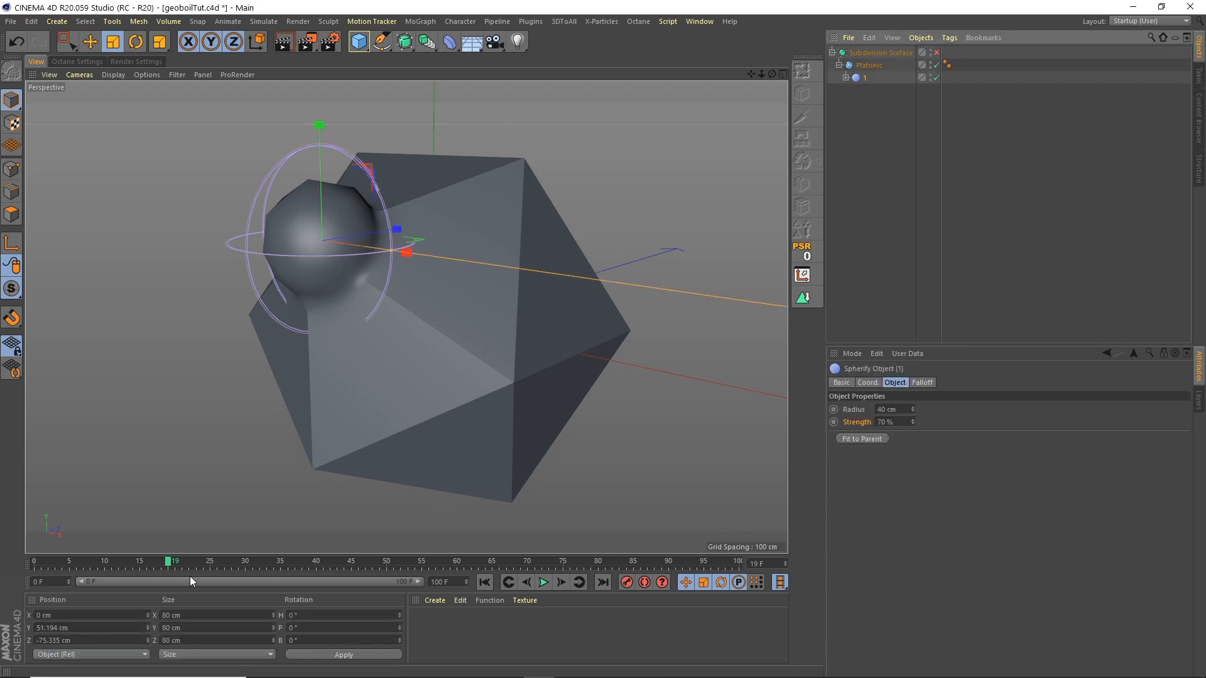
Try to keyframe deformer 1's Strength at 0% on frame 10.
left_click(104, 564)
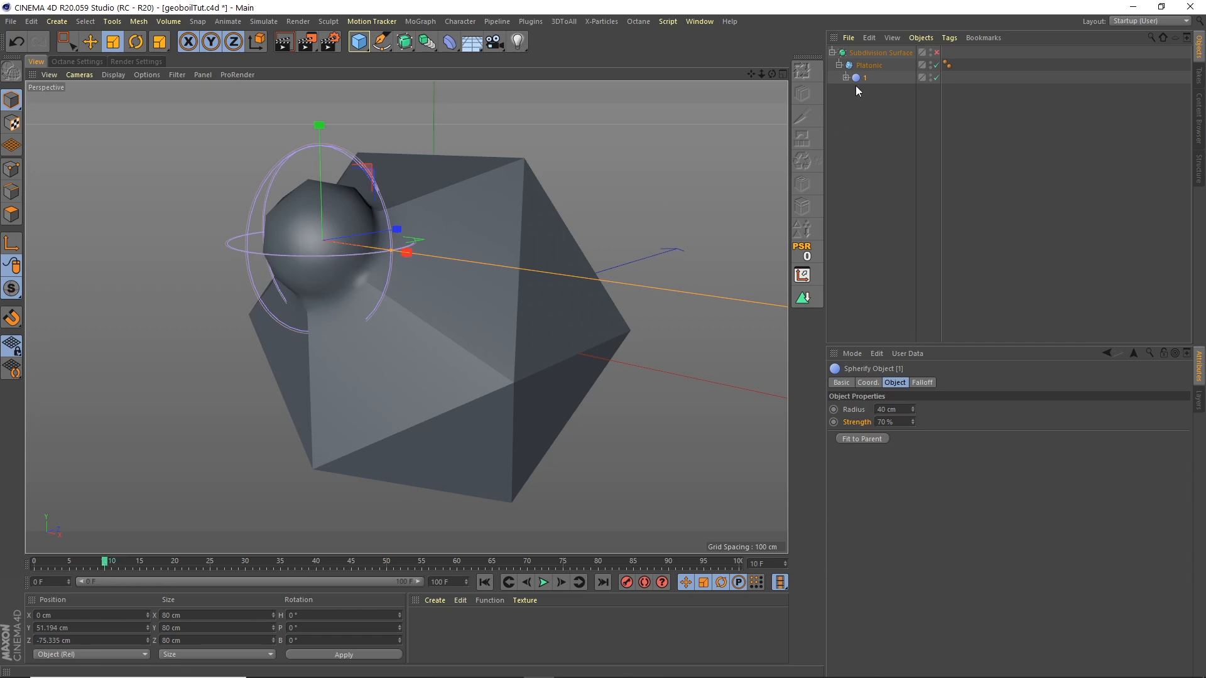
left_click(832, 424)
double_click(884, 423)
type("0")
key("Return")
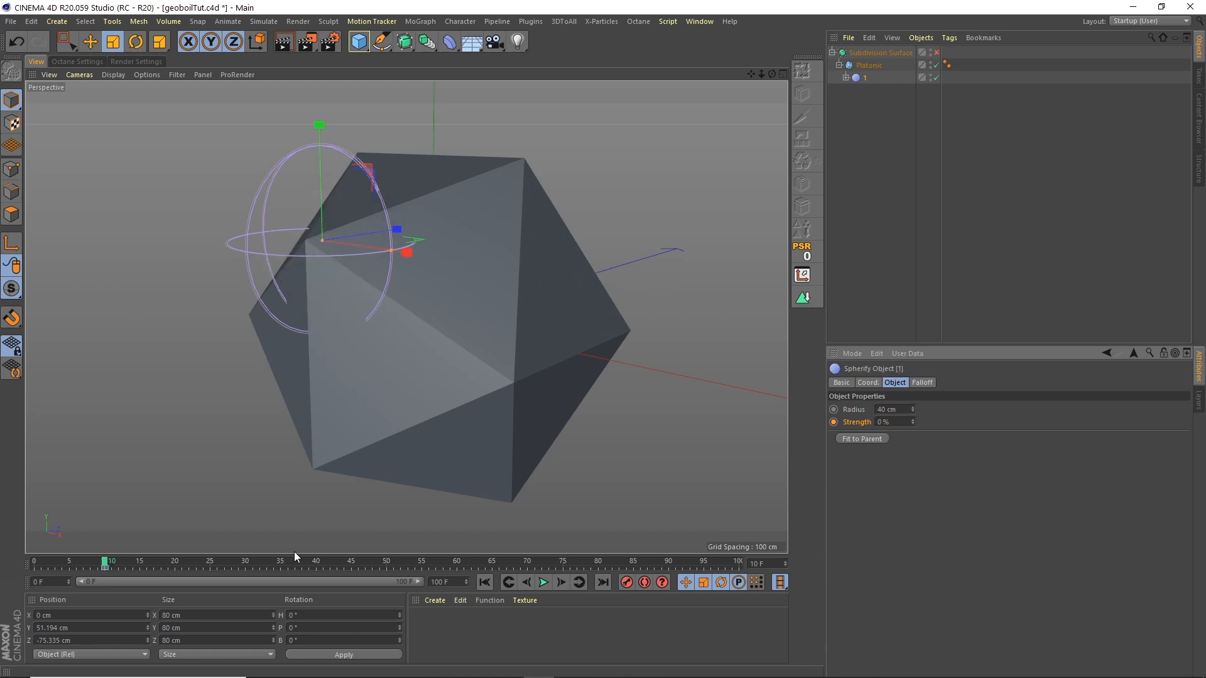
Keyframe deformer 1's Strength at 70% on frame 12.
left_click(560, 582)
left_click(559, 582)
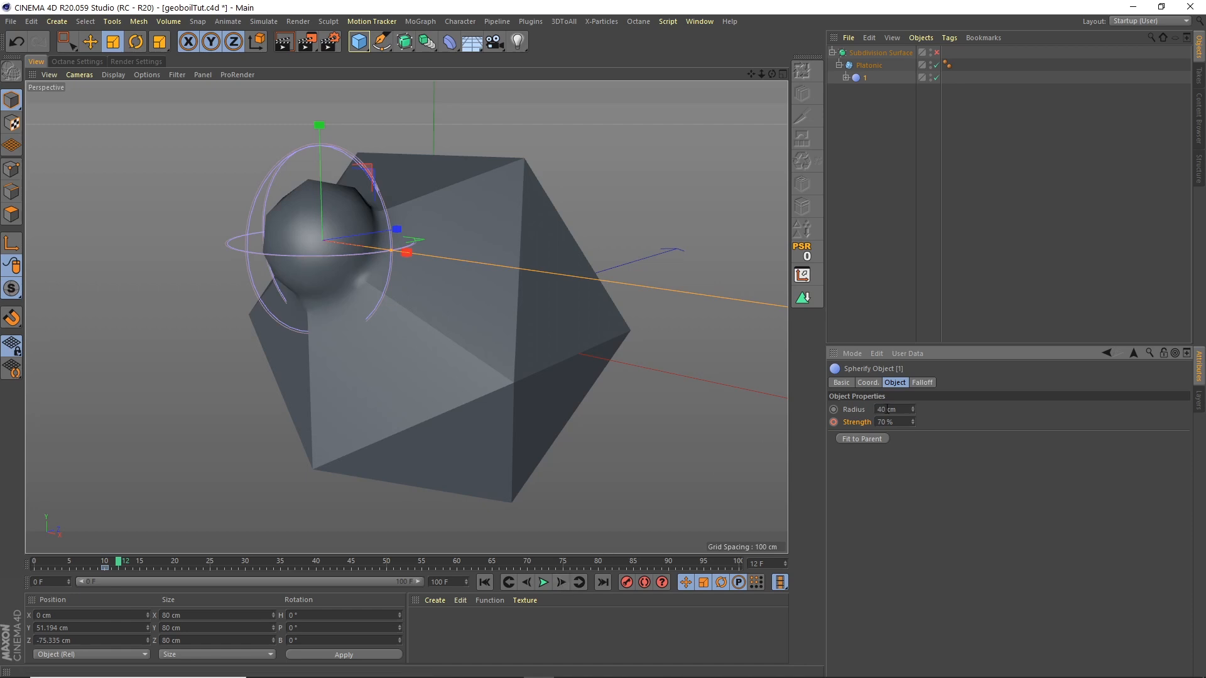
left_click(892, 422)
type("70")
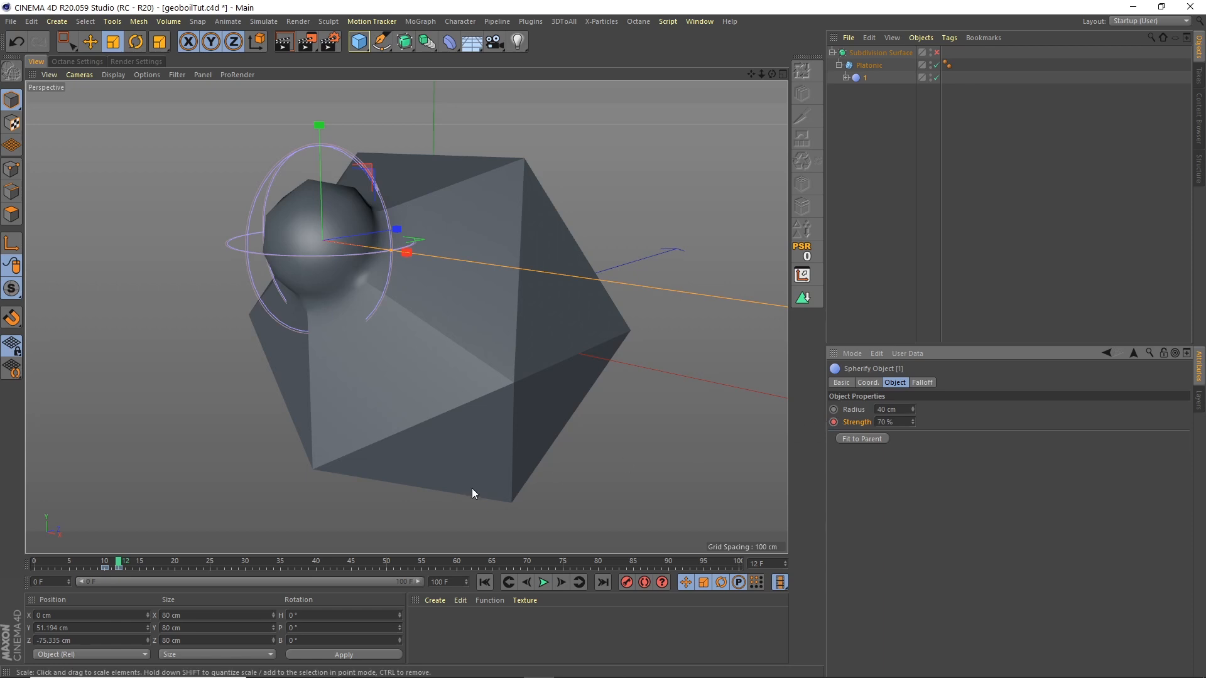
Go back to frame 10 and overwrite the Strength keyframe there with 0%.
left_click(105, 561)
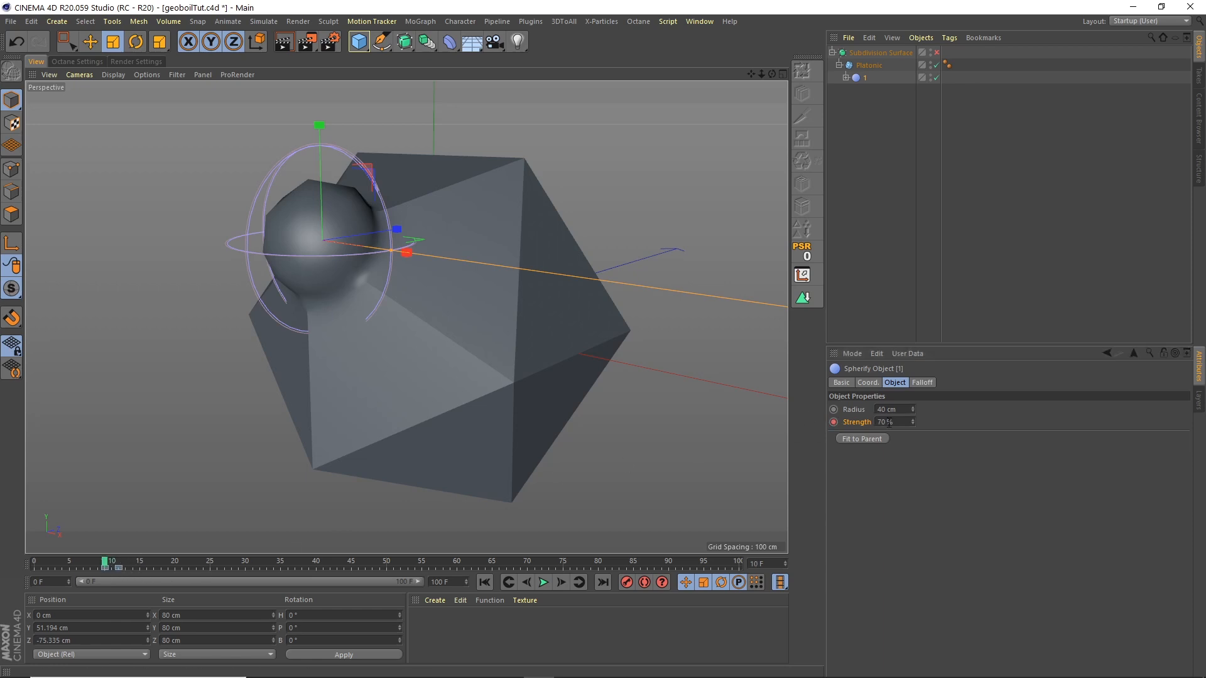
left_click_drag(894, 422, 818, 355)
type("0")
key("Return")
left_click(833, 422)
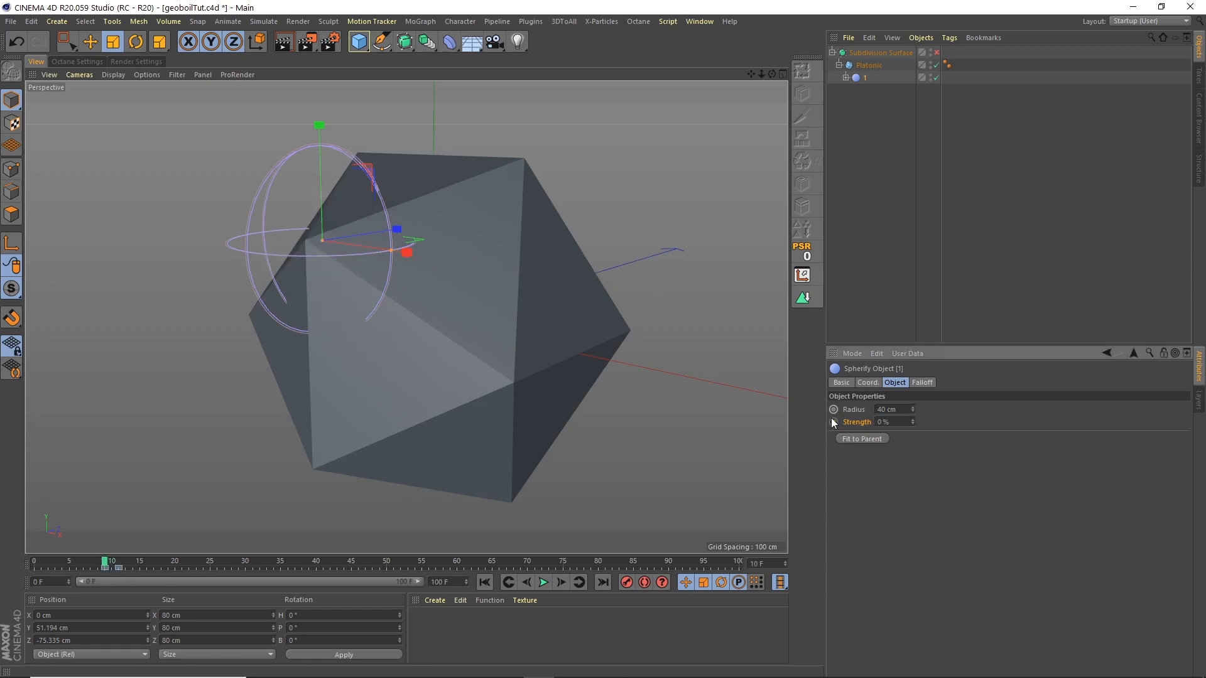
Scrub the timeline to frame 80 and keyframe the Spherify Strength at 70%.
left_click(245, 562)
left_click_drag(246, 564, 368, 566)
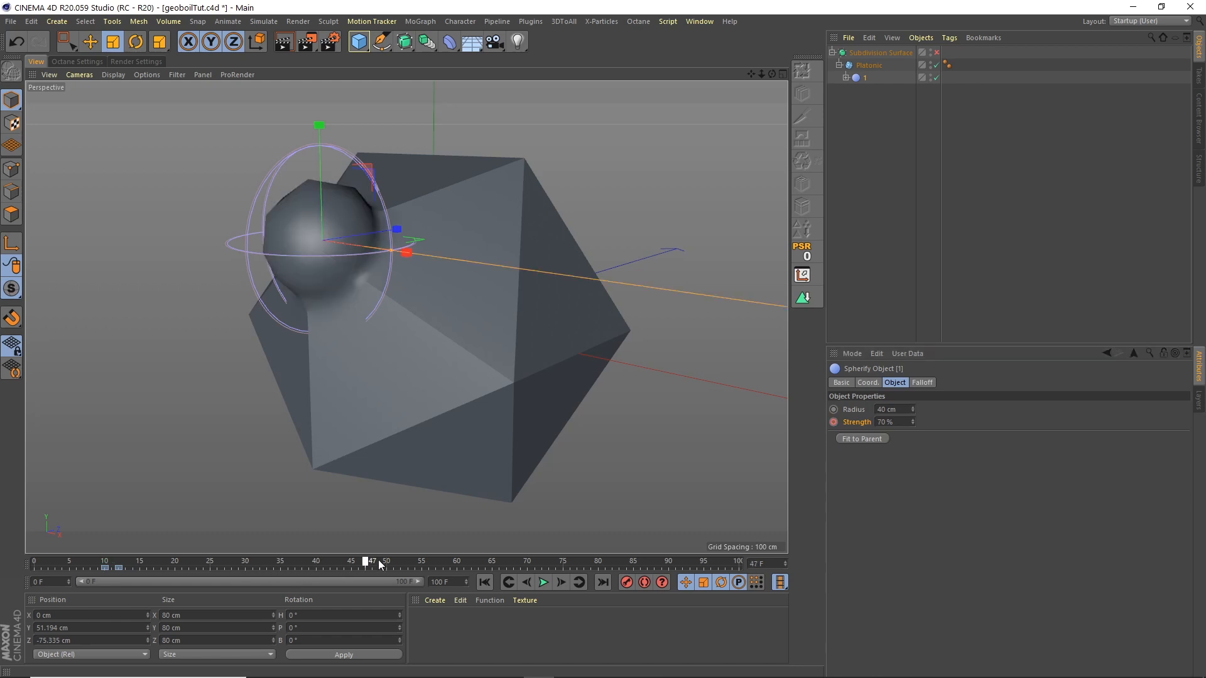
left_click_drag(594, 545, 604, 542)
left_click(833, 422)
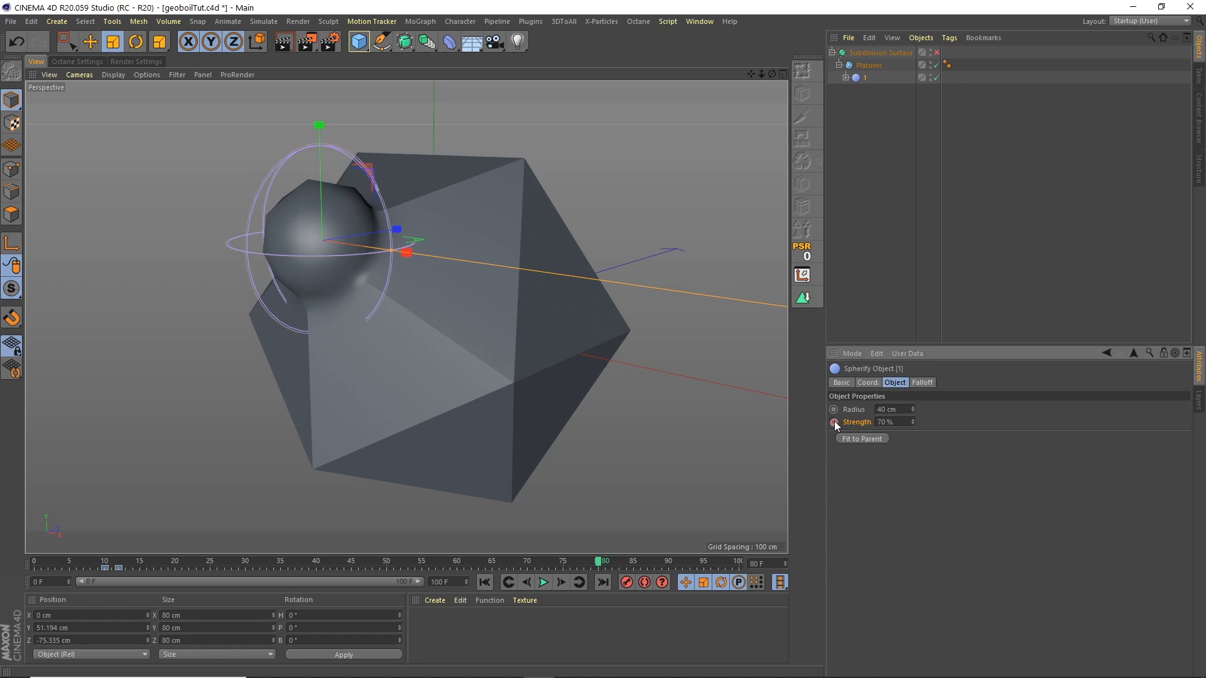
Keyframe the Spherify Strength at 0% on frame 82 and play back the animation.
double_click(563, 580)
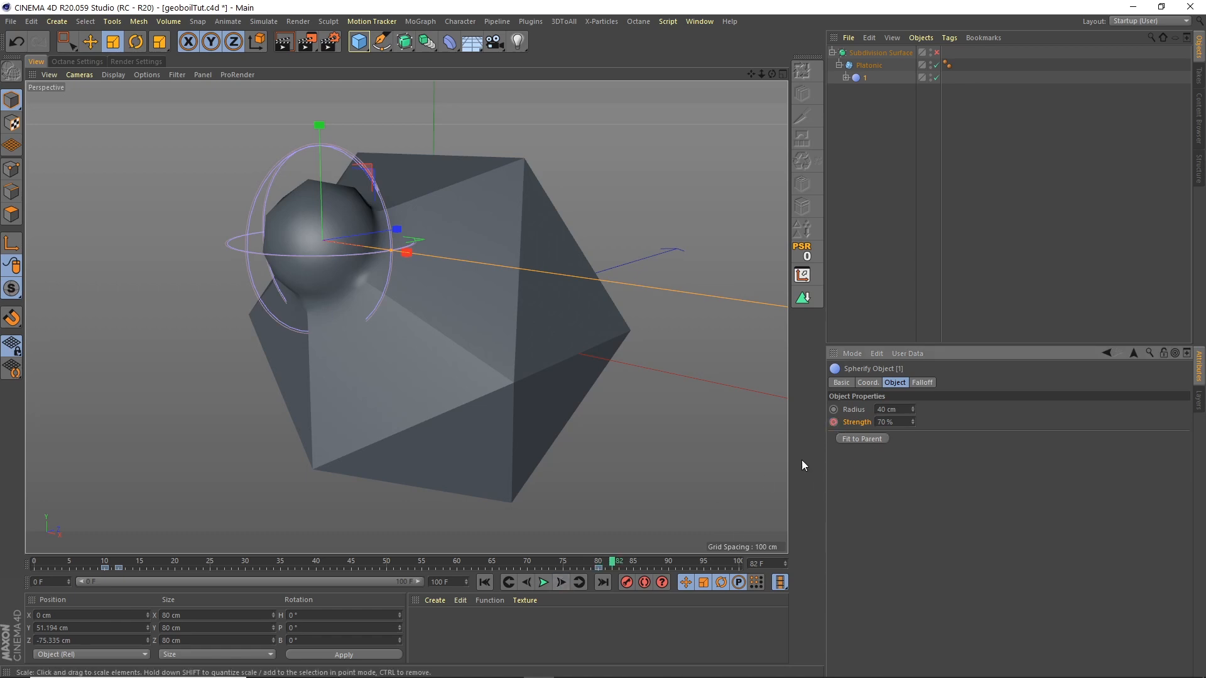
left_click_drag(895, 422, 793, 323)
type("0")
key("Return")
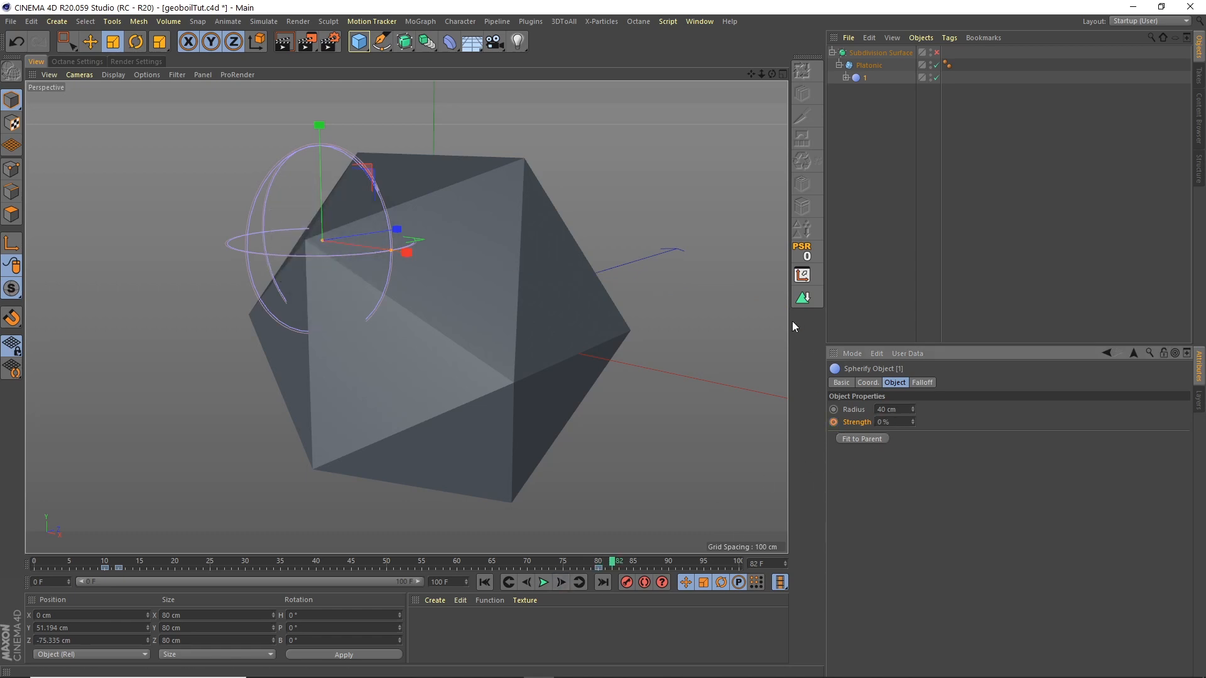
left_click(543, 582)
left_click(543, 582)
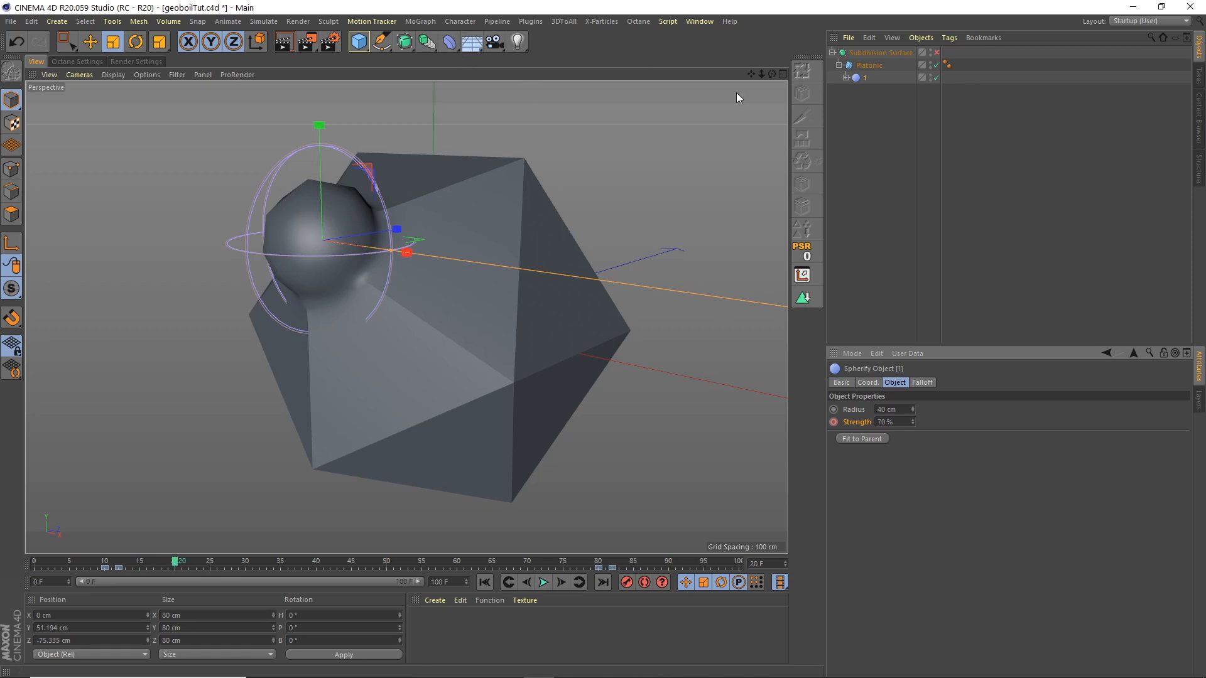
Add a Jiggle deformer inside the Platonic object below deformer 1 and play the animation from the start.
left_click(450, 41)
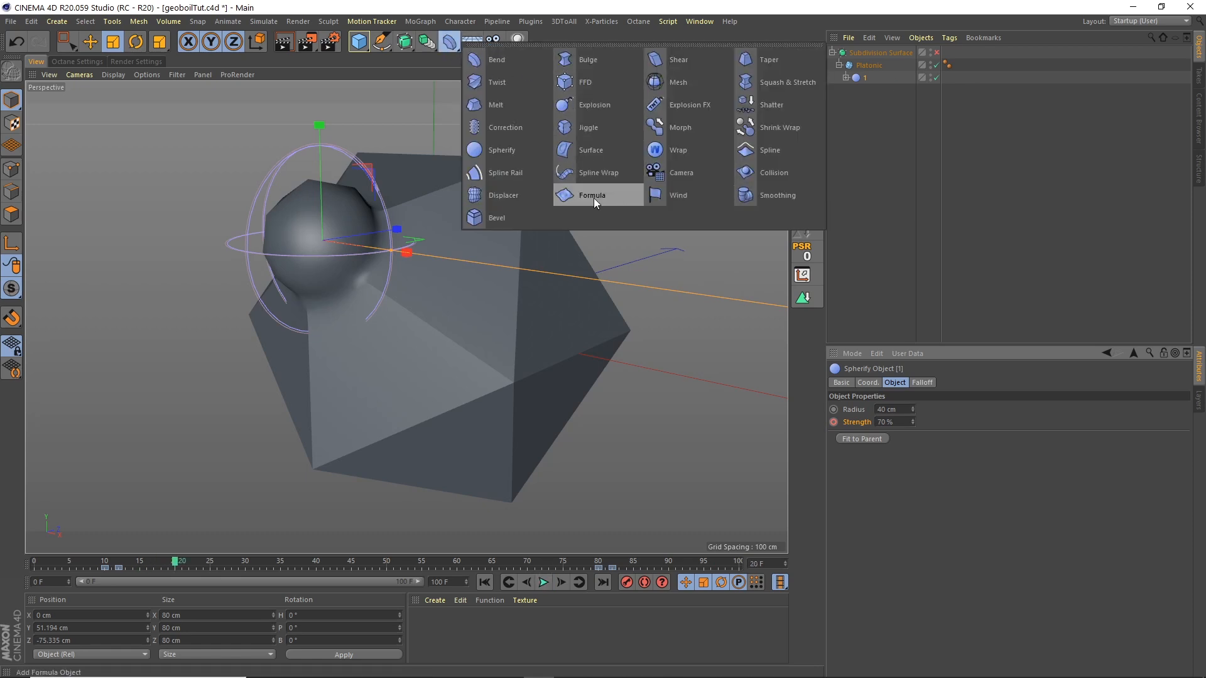
left_click(591, 133)
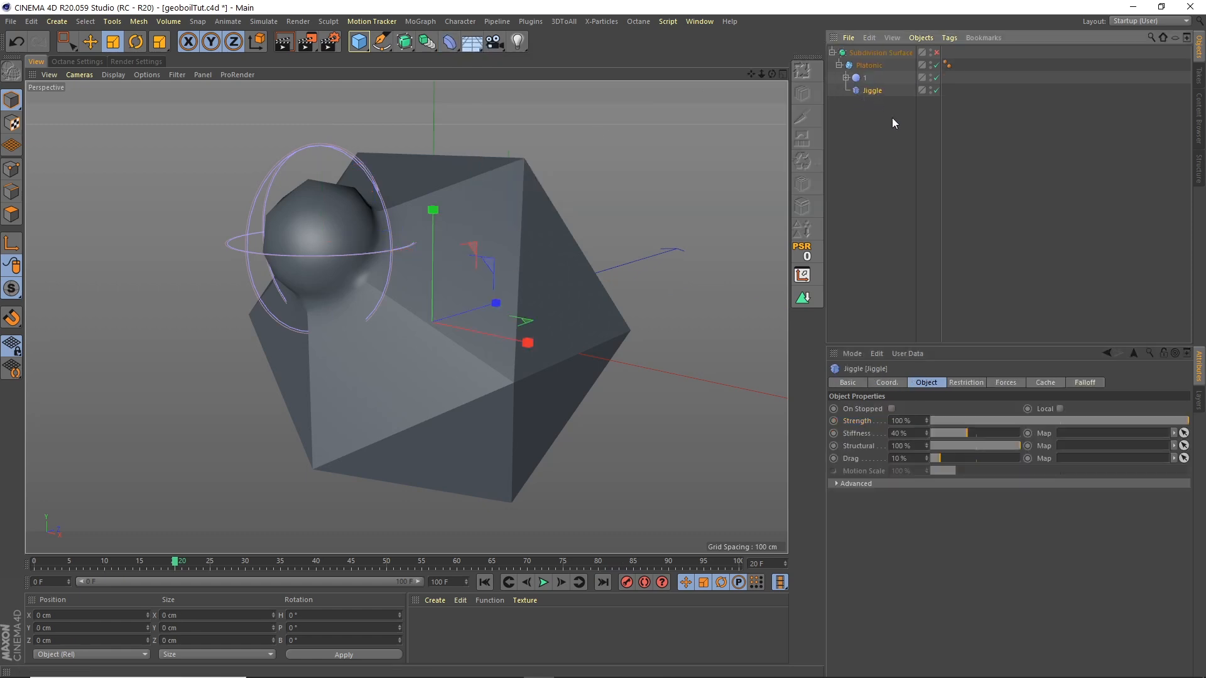
left_click(485, 582)
left_click(544, 582)
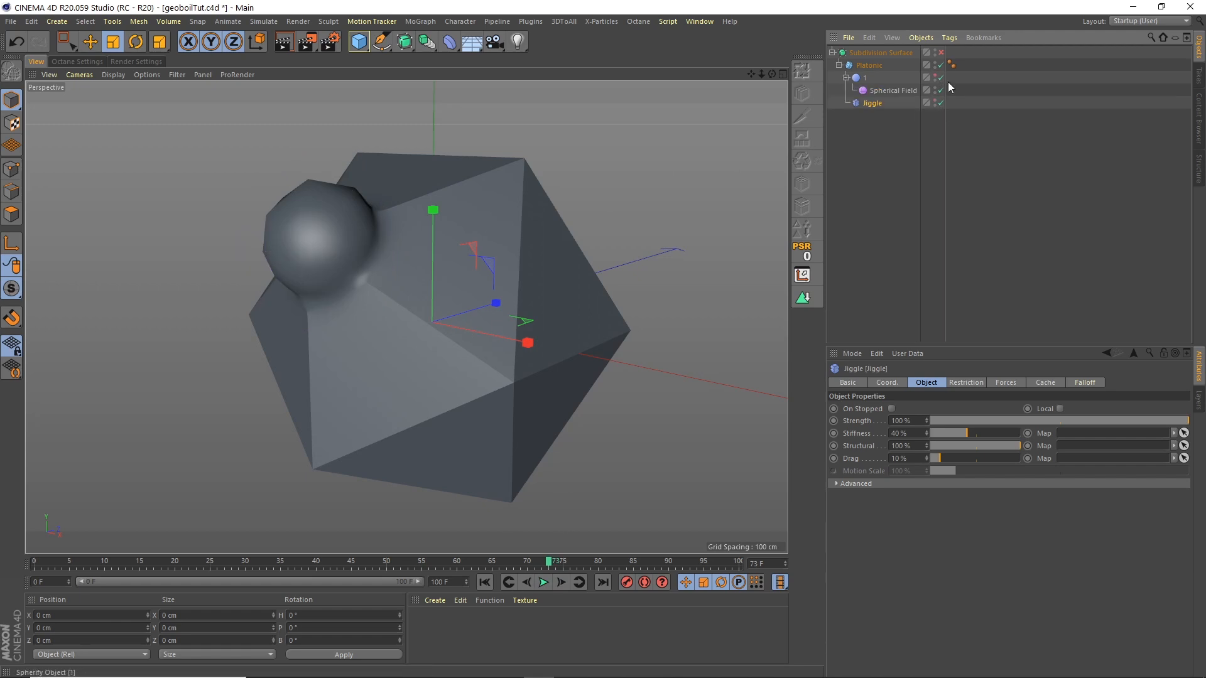
left_click(485, 583)
left_click(543, 583)
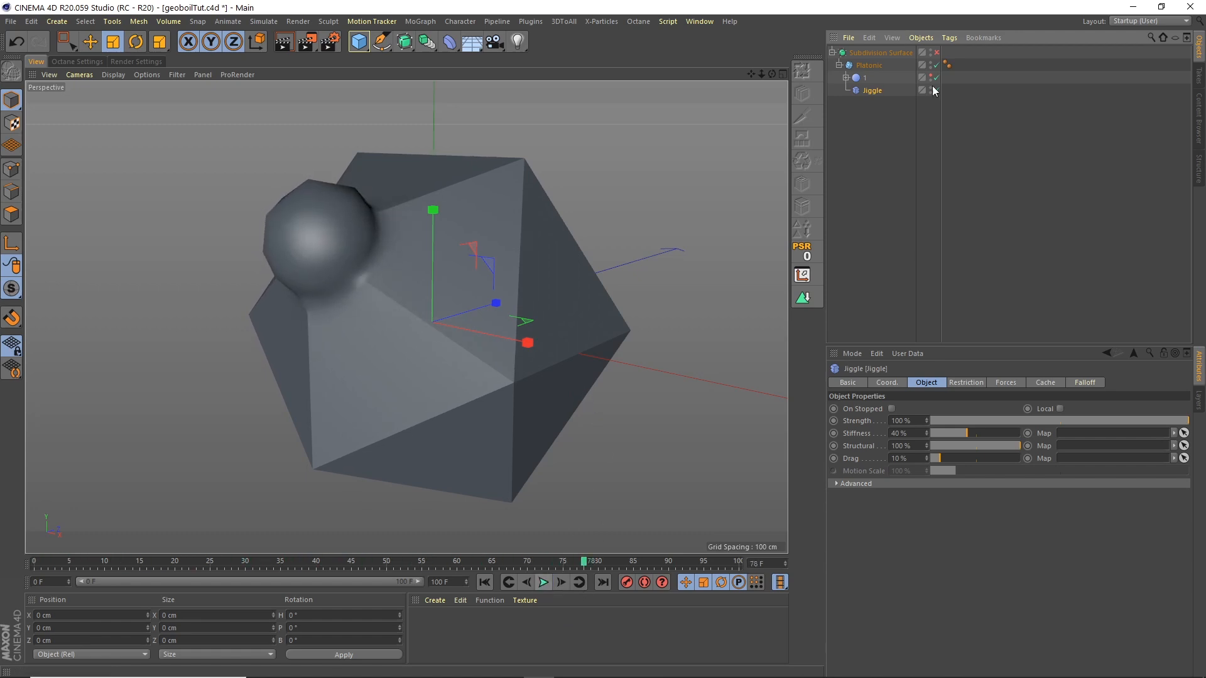
Enable the Subdivision Surface, preview the smoothed animation from the start, and disable the Subdivision Surface again.
left_click(936, 54)
left_click(485, 582)
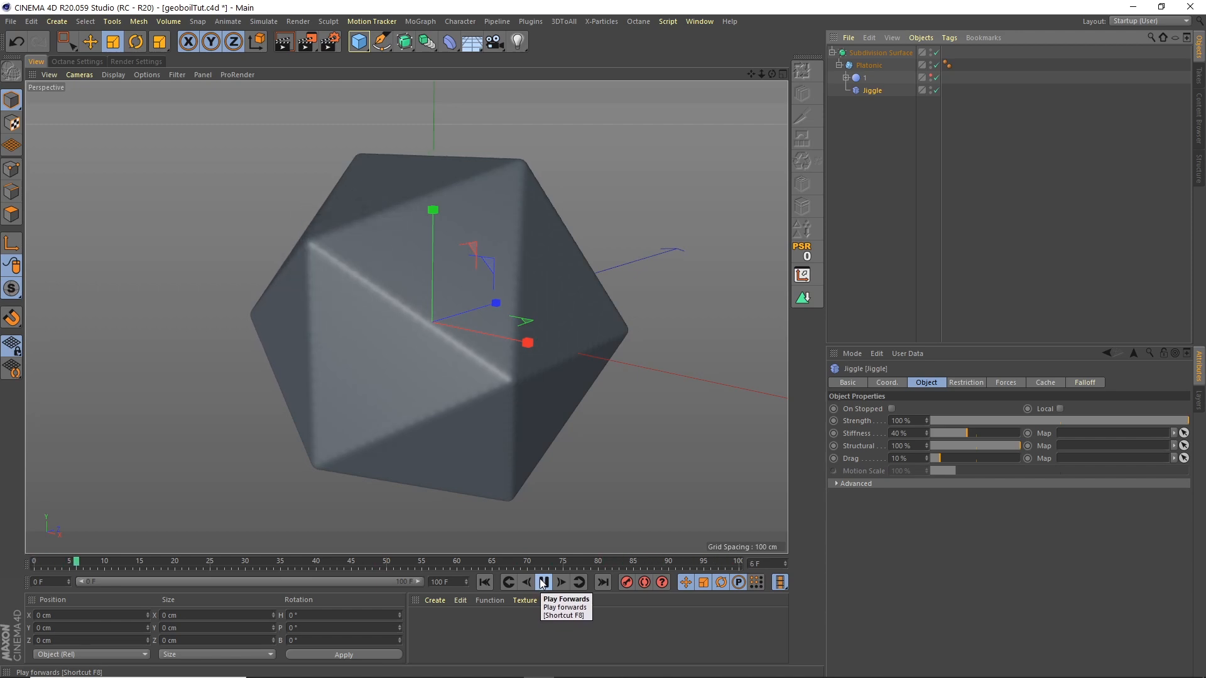
left_click(543, 583)
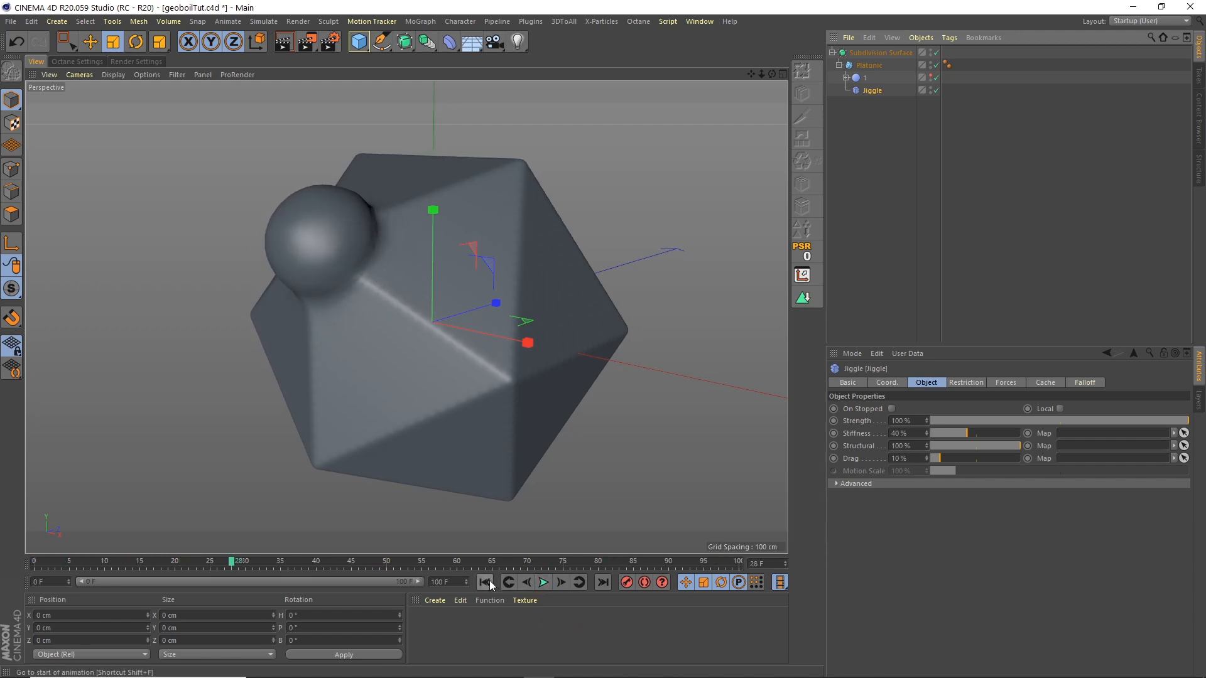
left_click(936, 52)
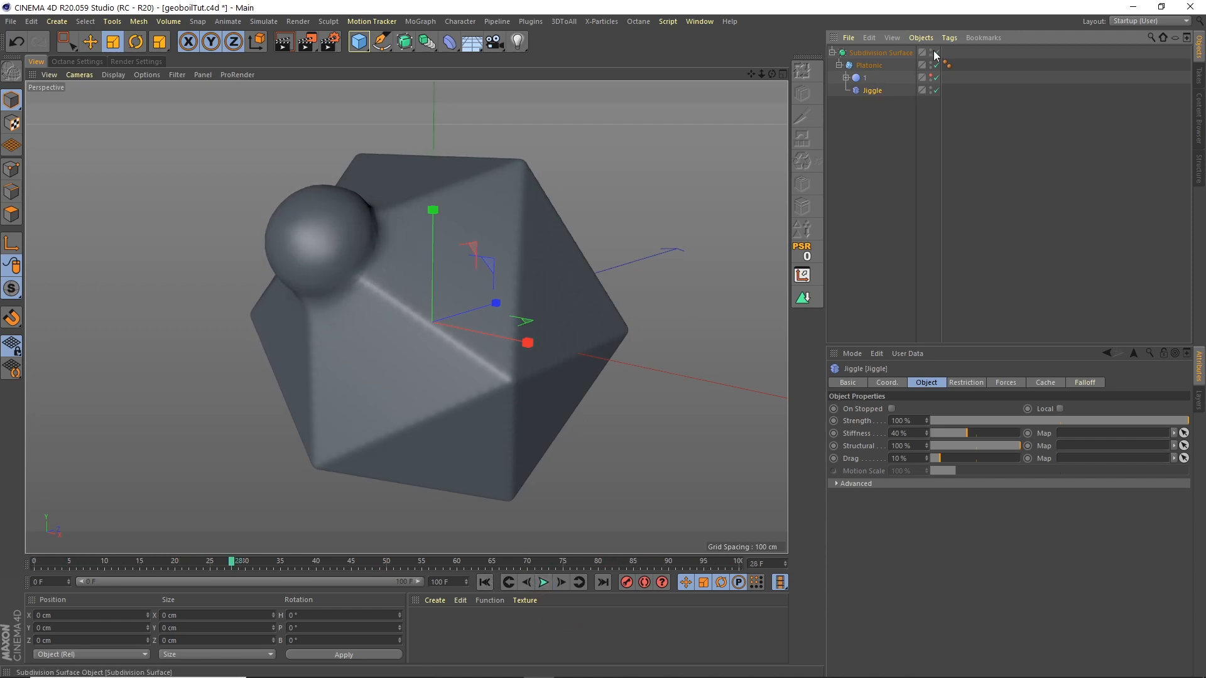
Set the Jiggle deformer's Strength to 80% and Stiffness to 60%, and preview the animation.
left_click(865, 78)
left_click(872, 91)
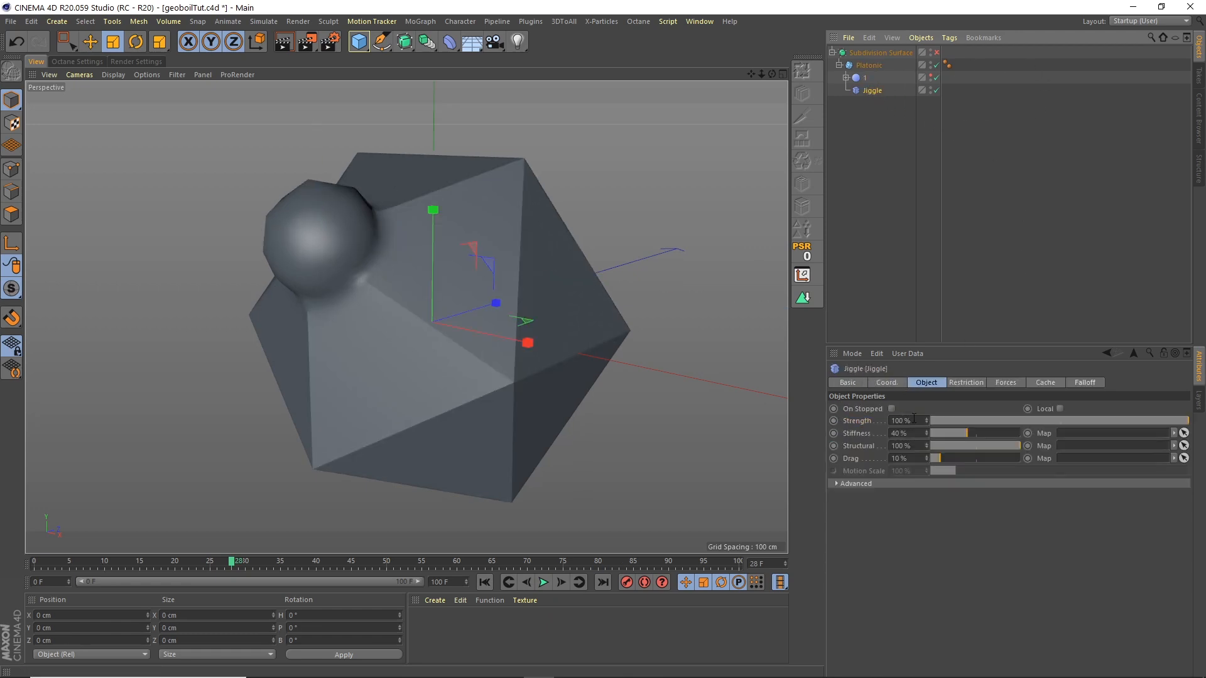
left_click_drag(913, 419, 827, 333)
type("80")
key("Return")
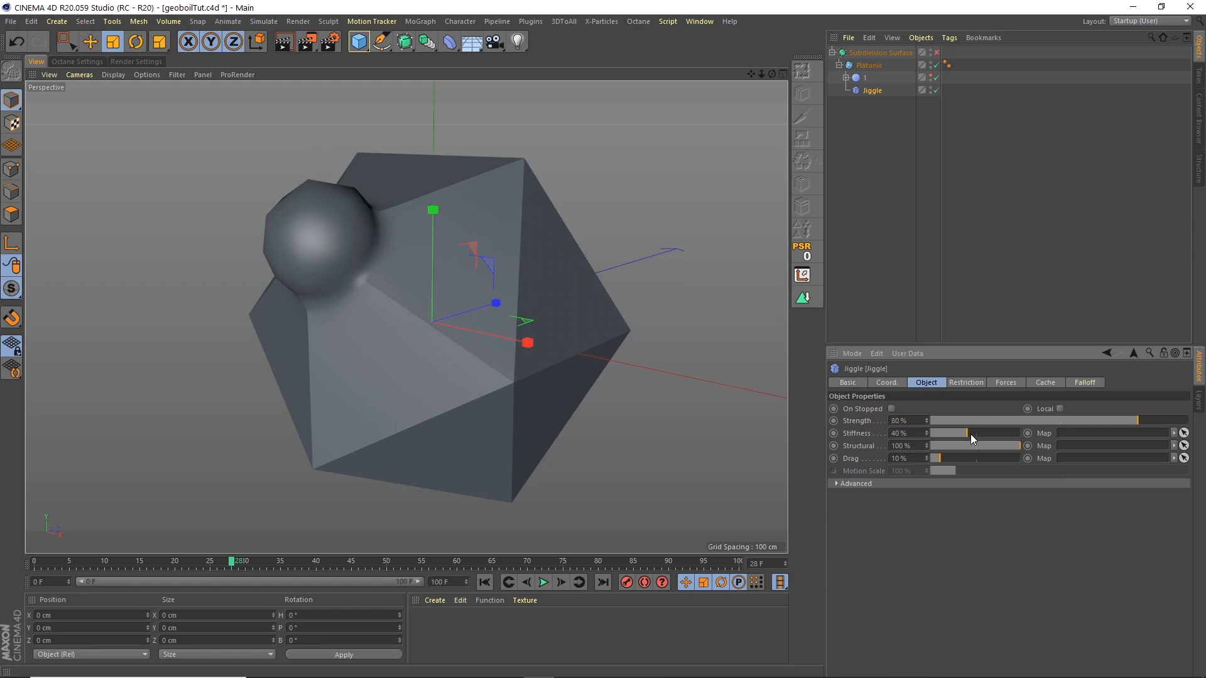
mouse_move(970, 434)
left_mouse_down()
mouse_move(995, 432)
mouse_move(985, 432)
left_mouse_up()
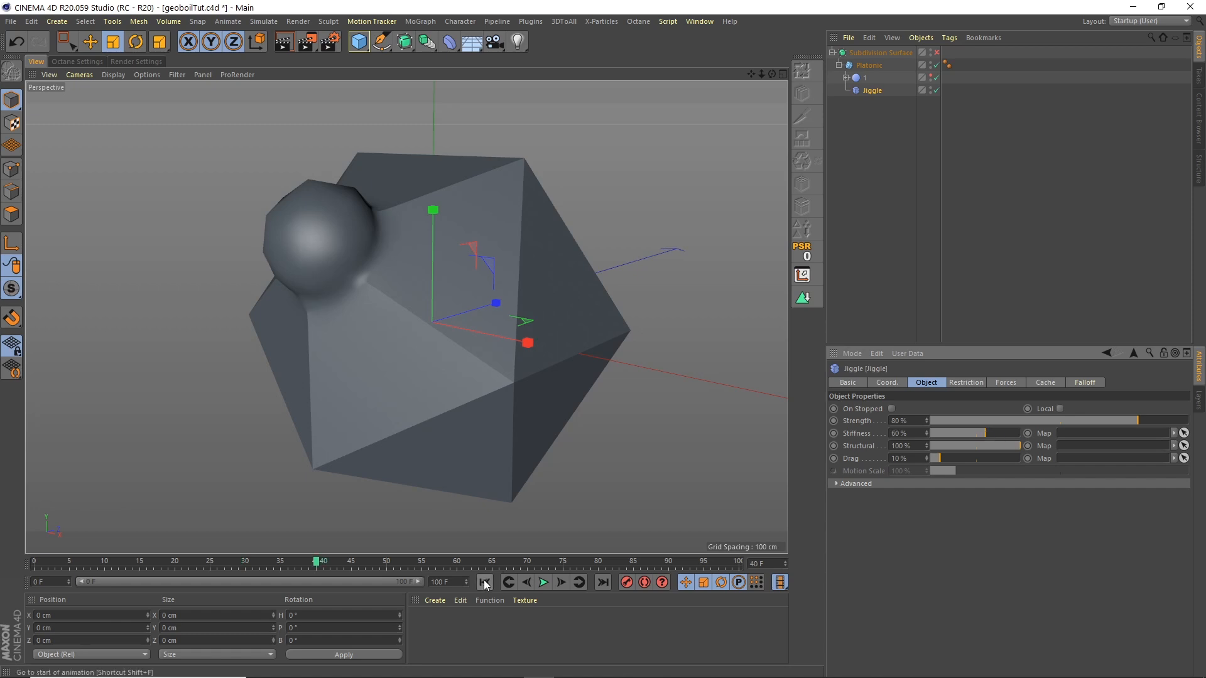
left_click(544, 582)
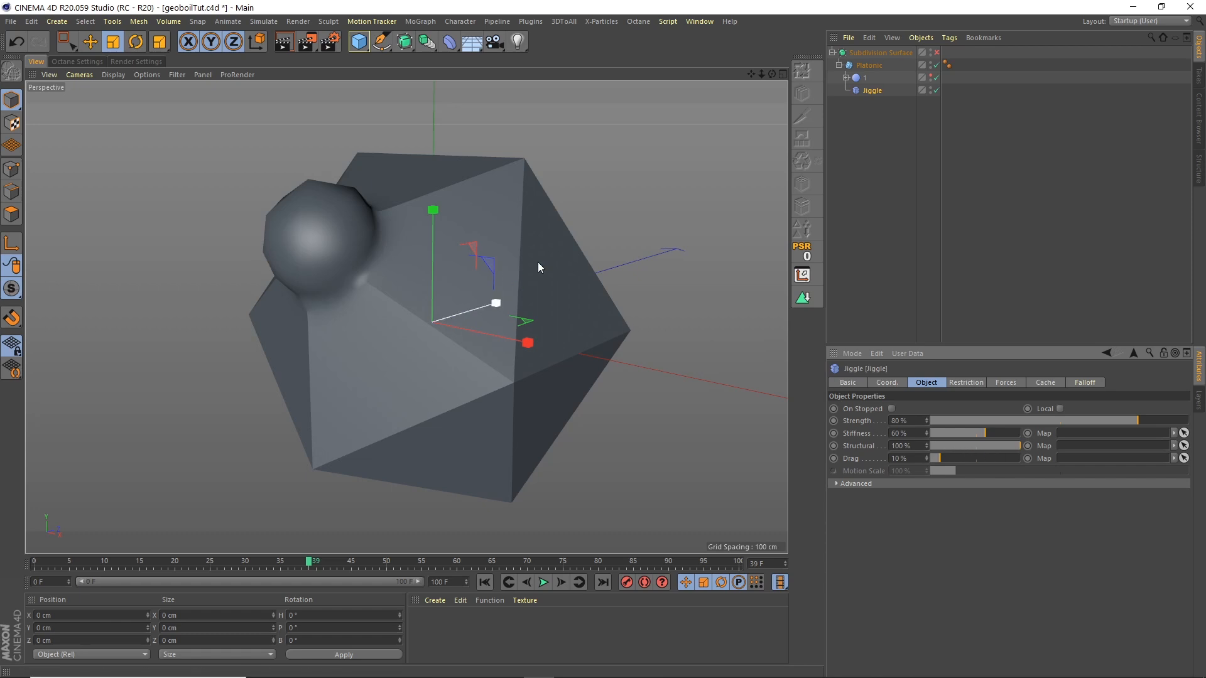
Set the Jiggle deformer's Structural value to 0% and replay the animation from the start.
left_click_drag(969, 442, 704, 440)
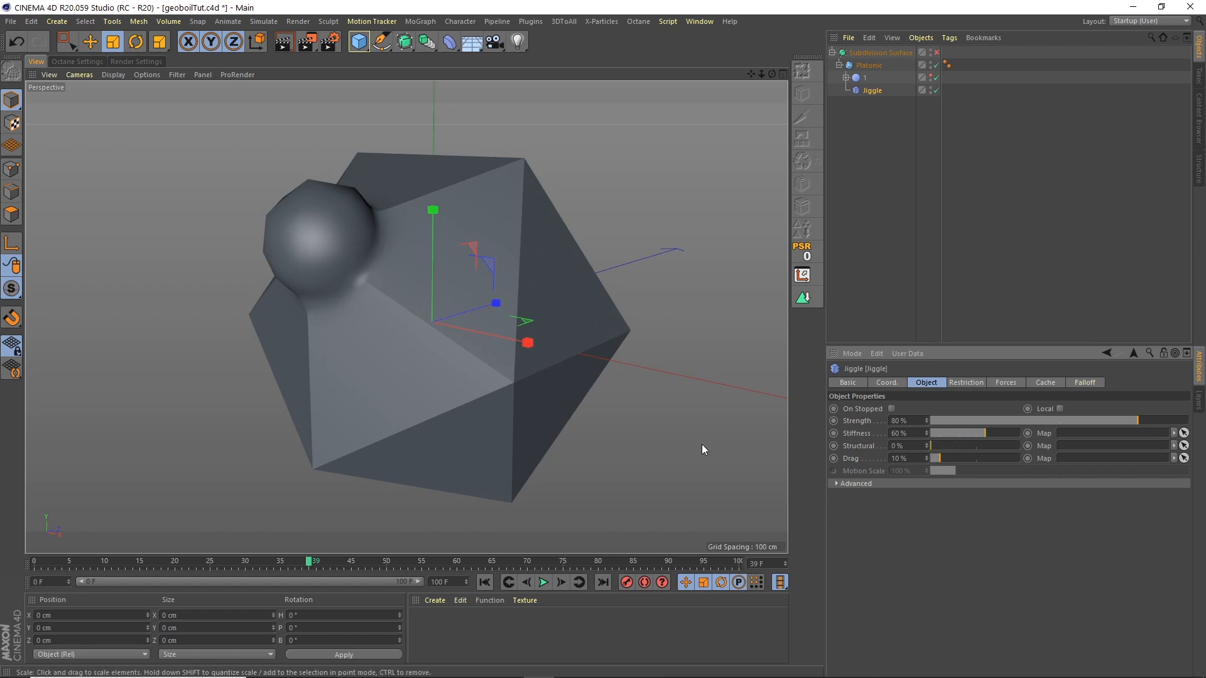
left_click(485, 583)
left_click(543, 582)
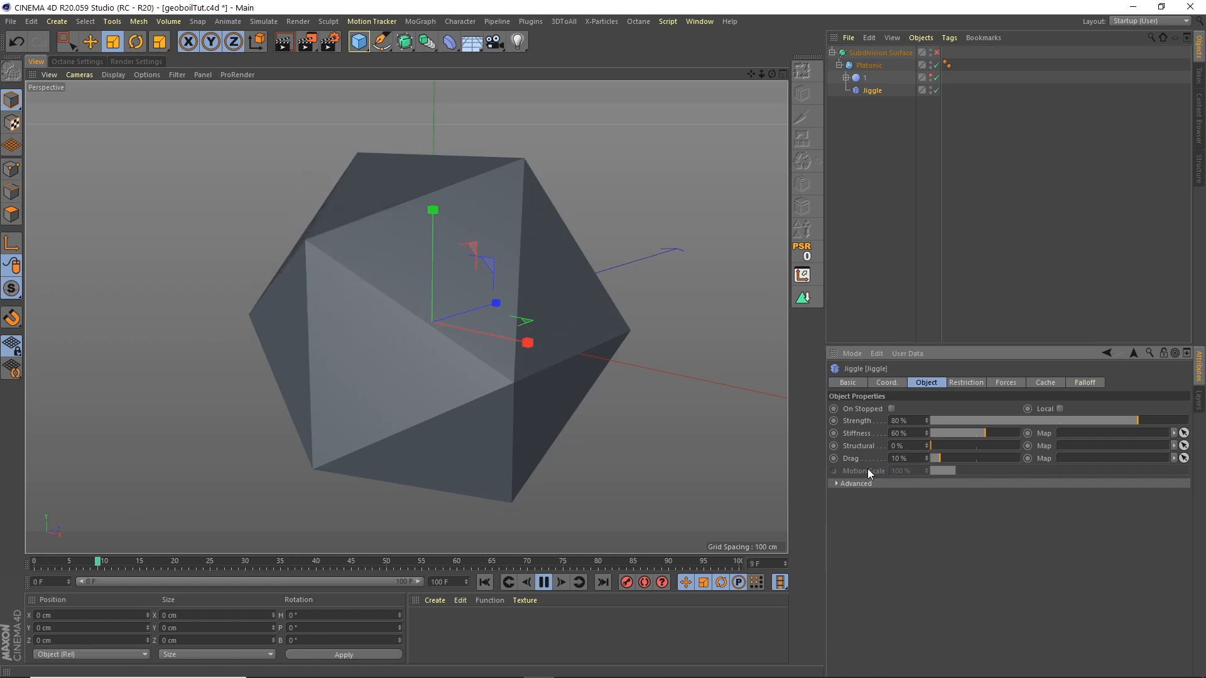
key("F8")
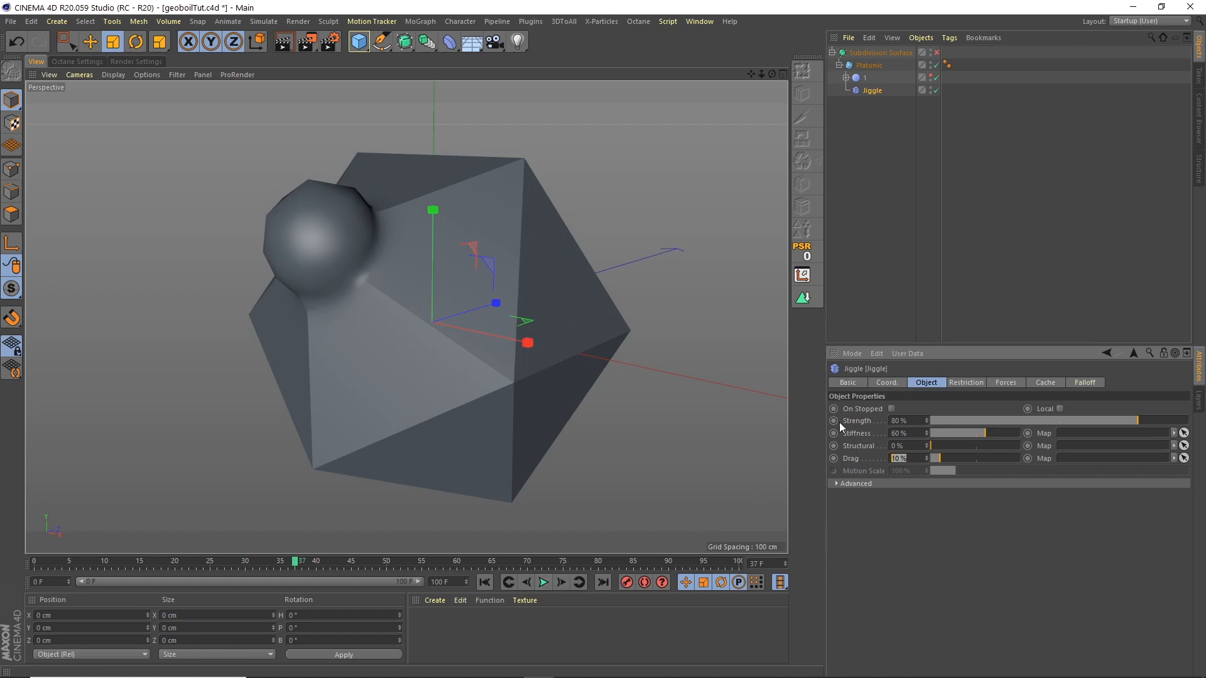
Try a Drag of 50% on the Jiggle deformer and play the animation from the start.
type("50")
key("Return")
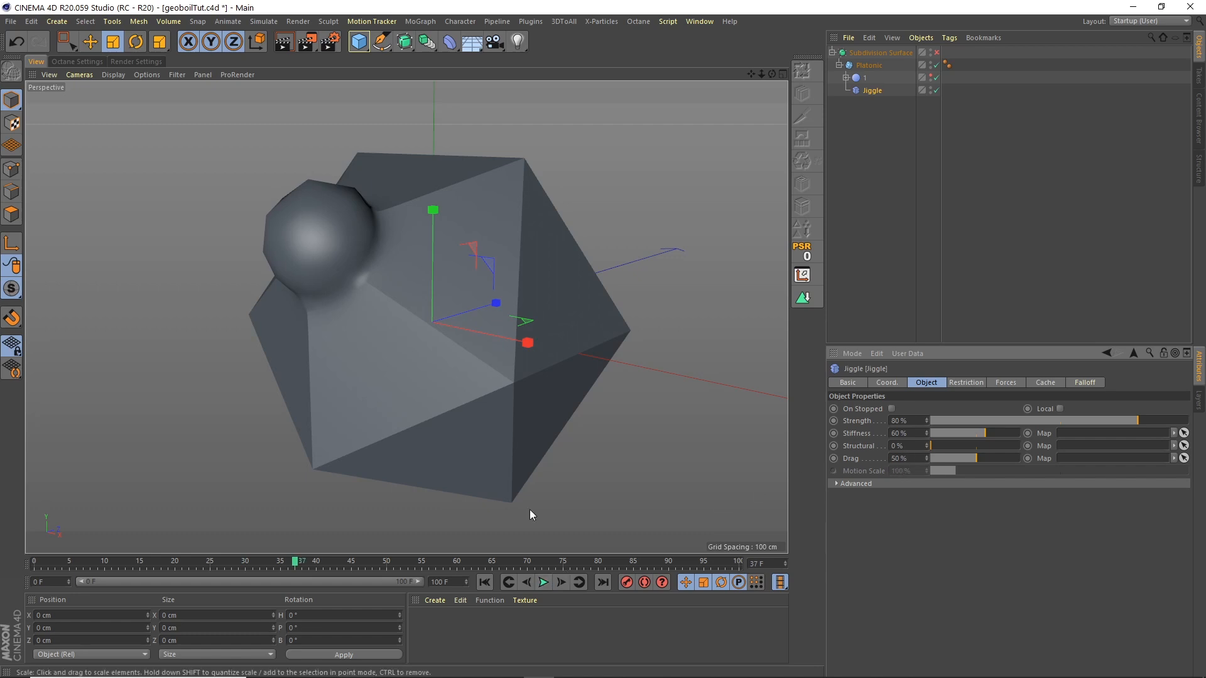
left_click(488, 583)
left_click(543, 583)
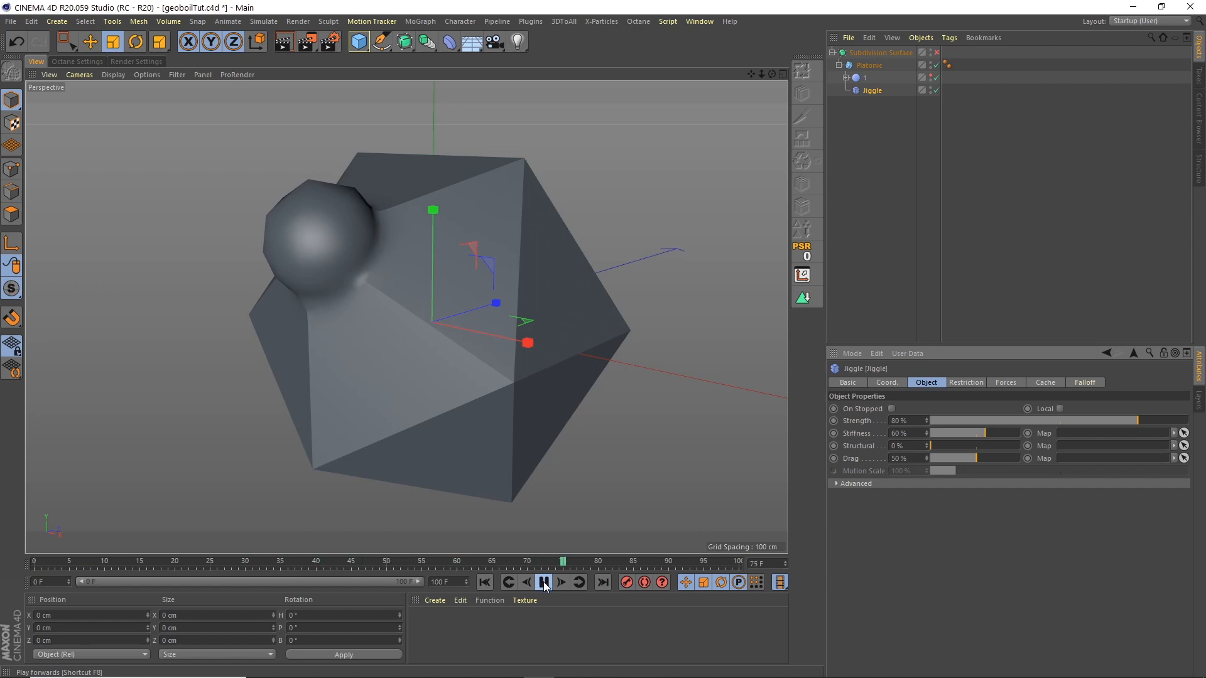
left_click(544, 583)
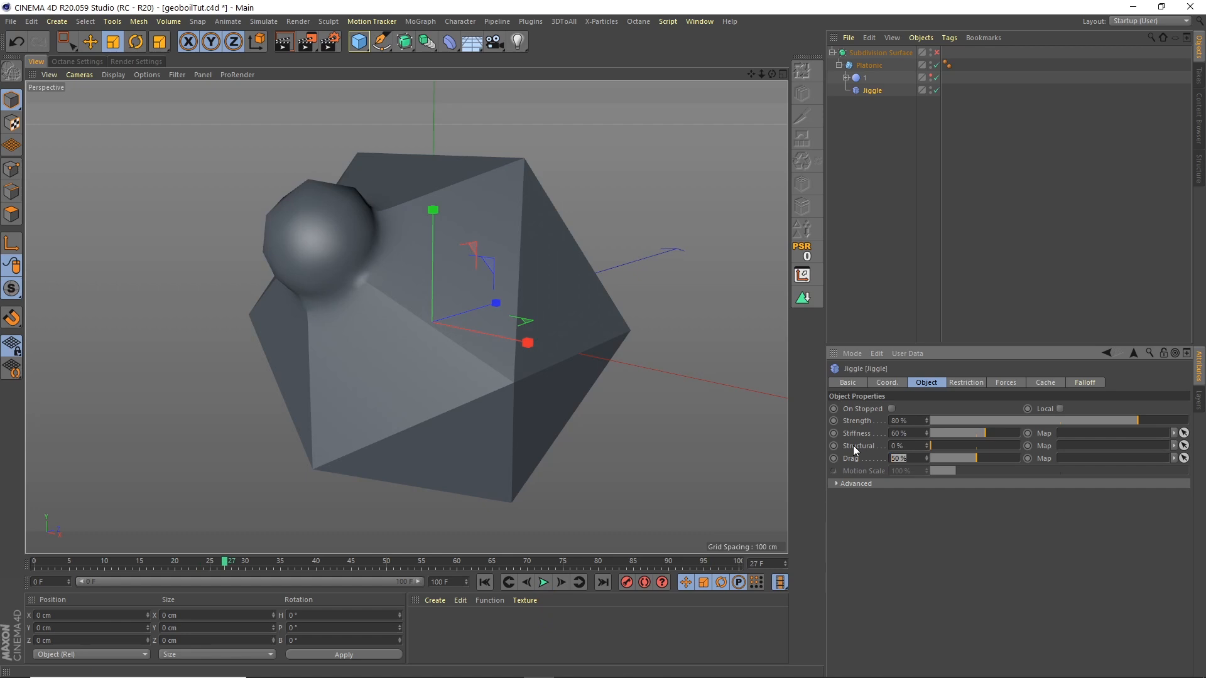
Set the Jiggle deformer's Drag to 15% and replay the animation.
type("15")
key("Return")
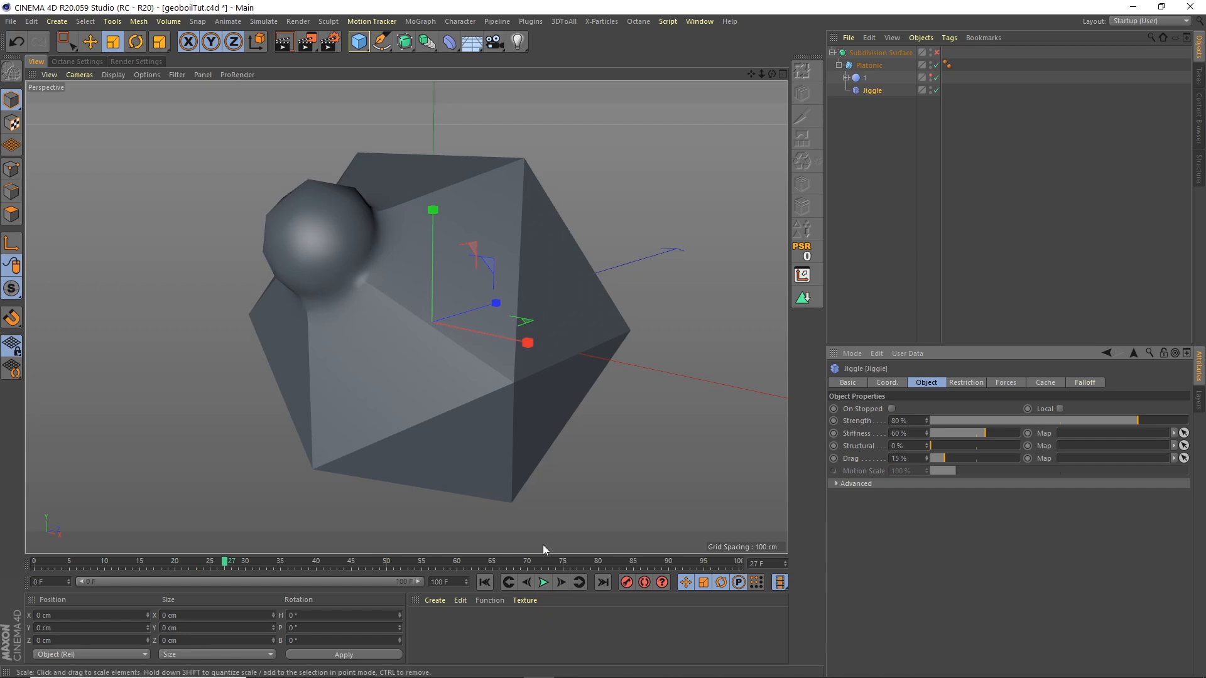
left_click(485, 583)
left_click(544, 583)
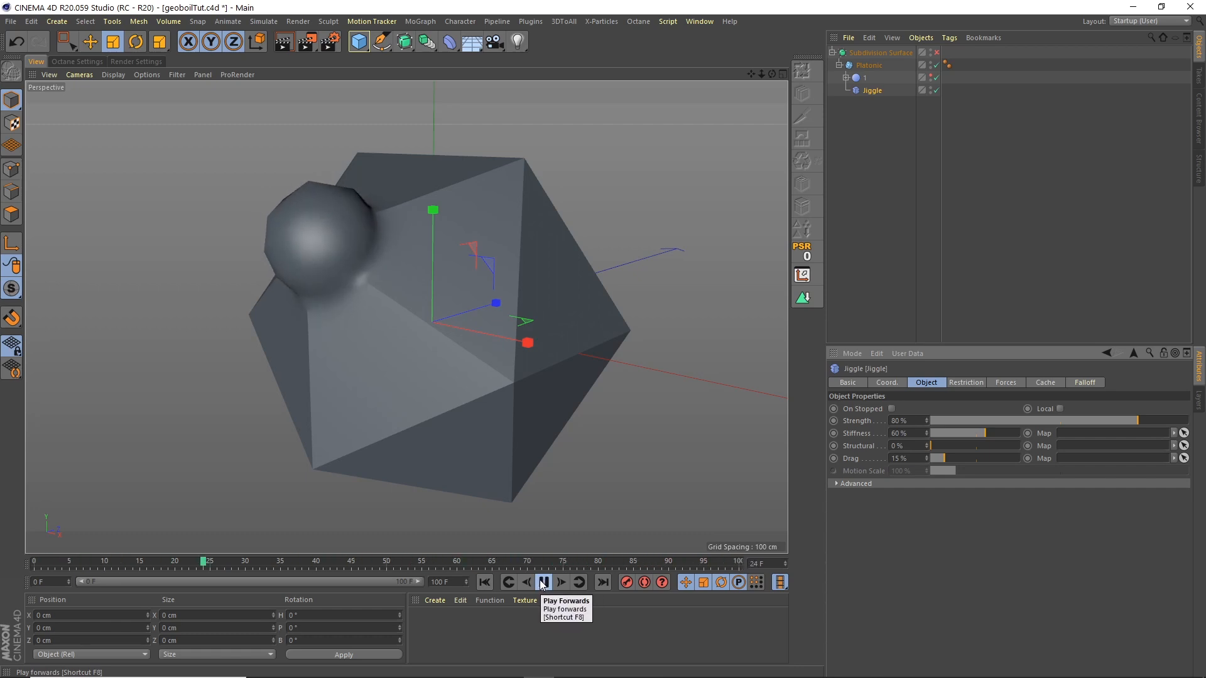
Enable the Subdivision Surface during playback, stop the animation and return to frame 0.
left_click(937, 52)
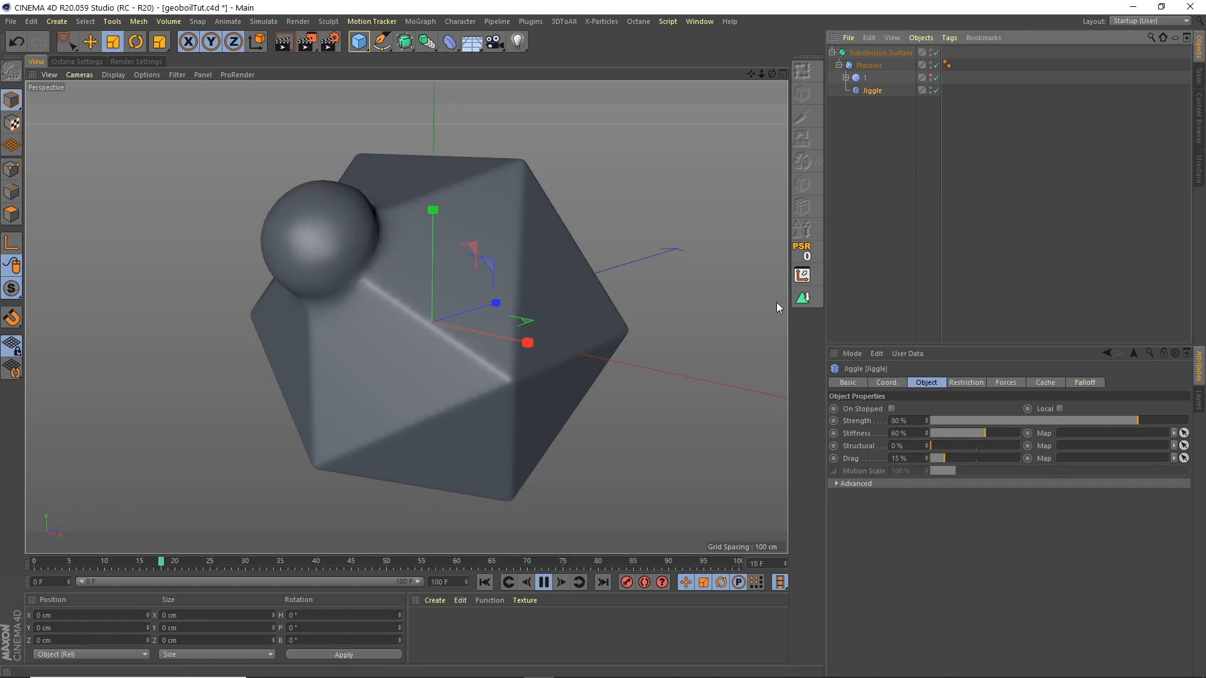
left_click(544, 583)
left_click(485, 582)
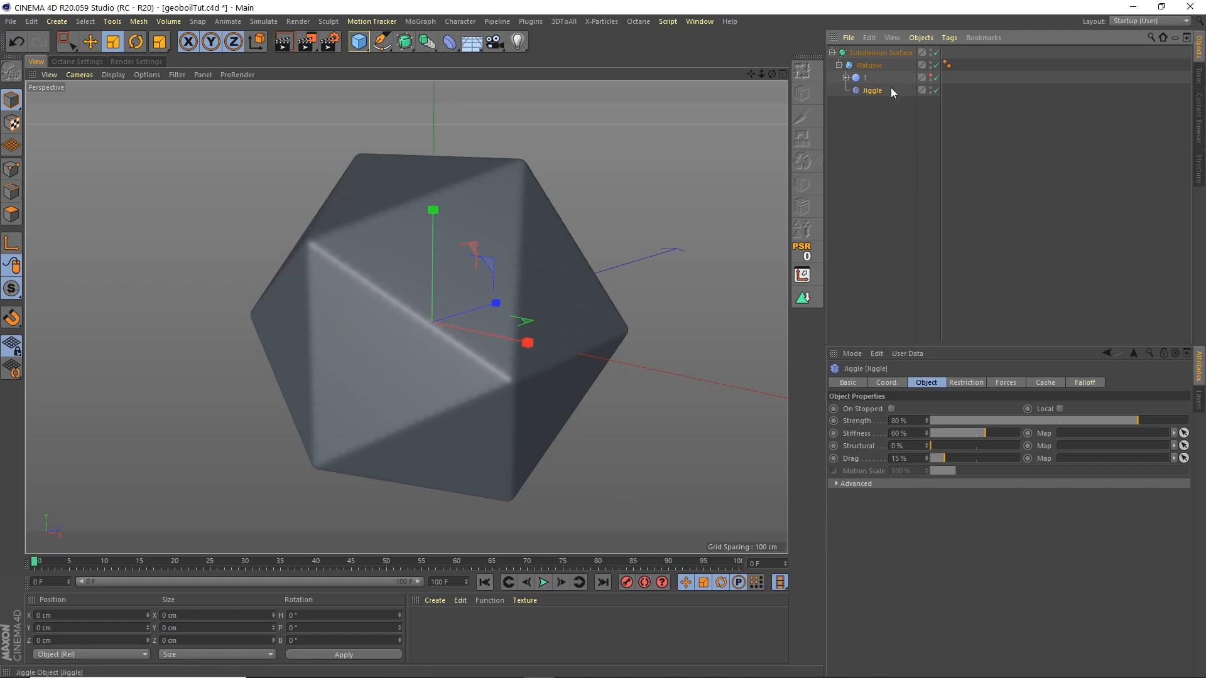
Select deformer 1, move to frame 38 and disable the Jiggle deformer.
left_click(862, 78)
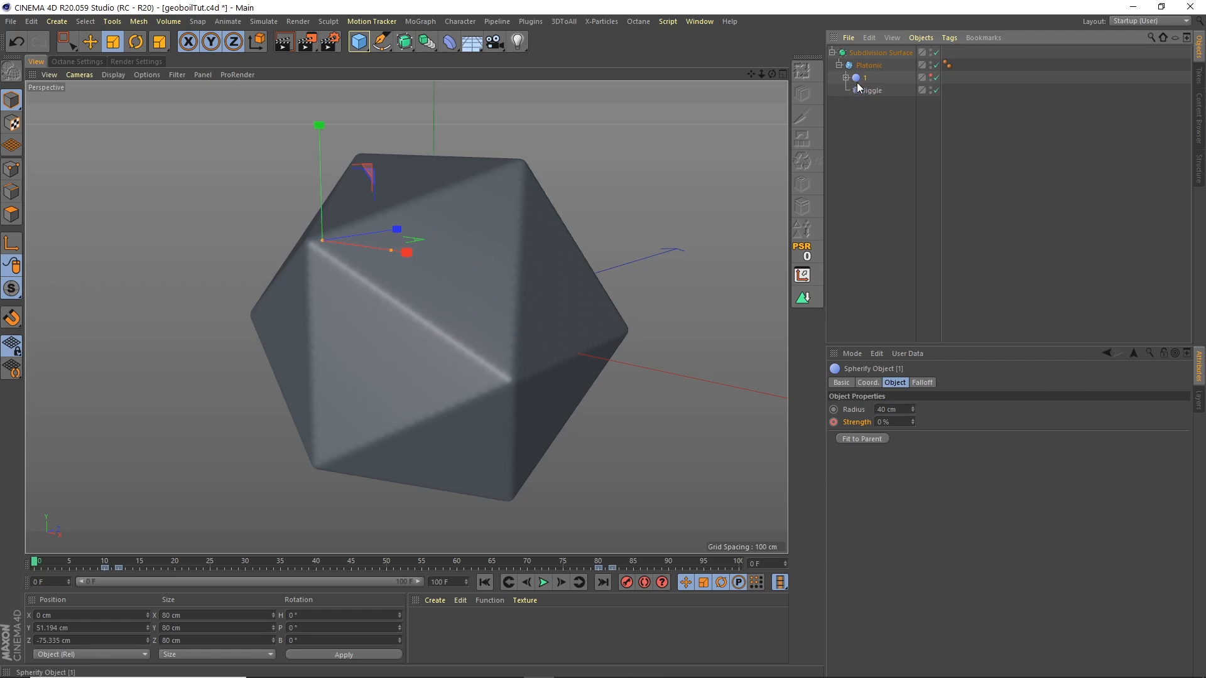
left_click_drag(280, 563, 302, 562)
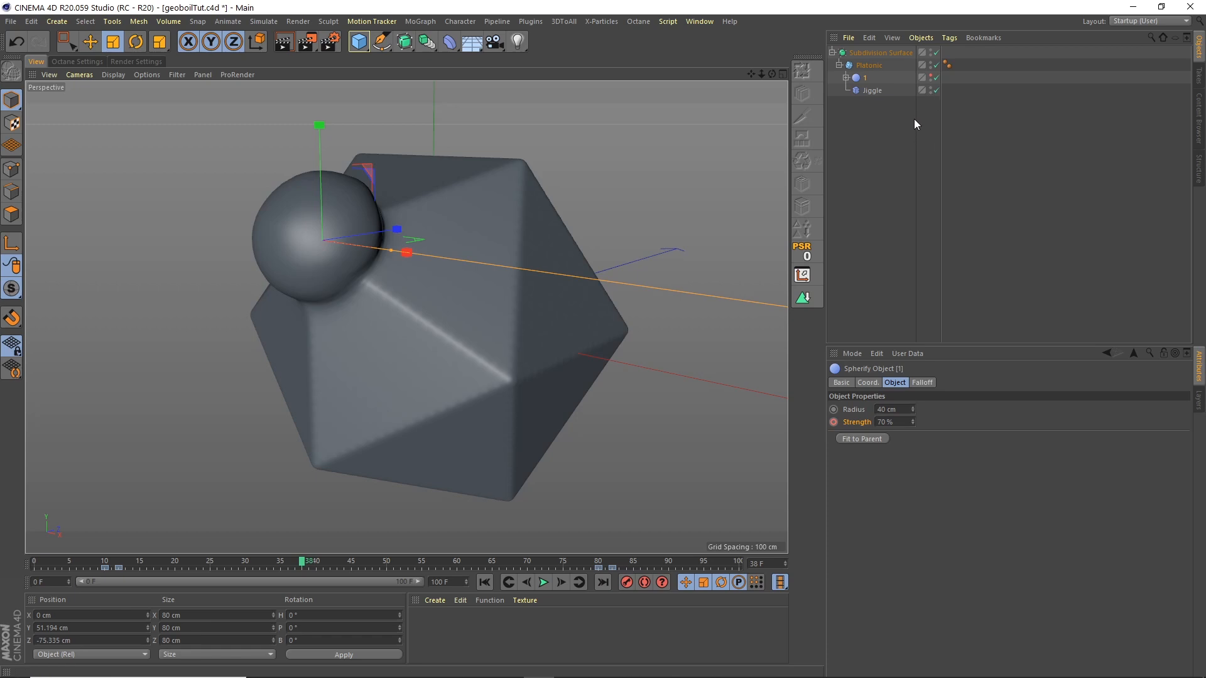
left_click(936, 90)
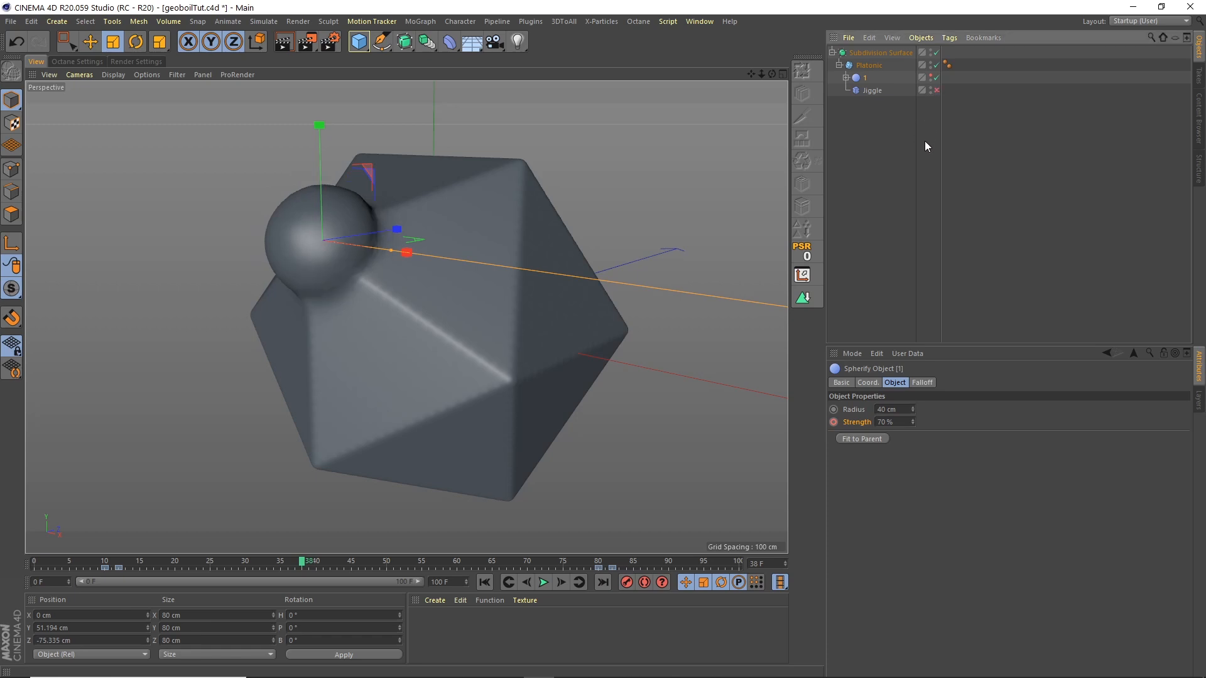
Duplicate deformer 1, place the copy between deformer 1 and Jiggle under the Platonic, and rename it 2.
key("e")
left_click(870, 66)
left_click(866, 81)
left_click_drag(867, 81, 855, 54, "ctrl")
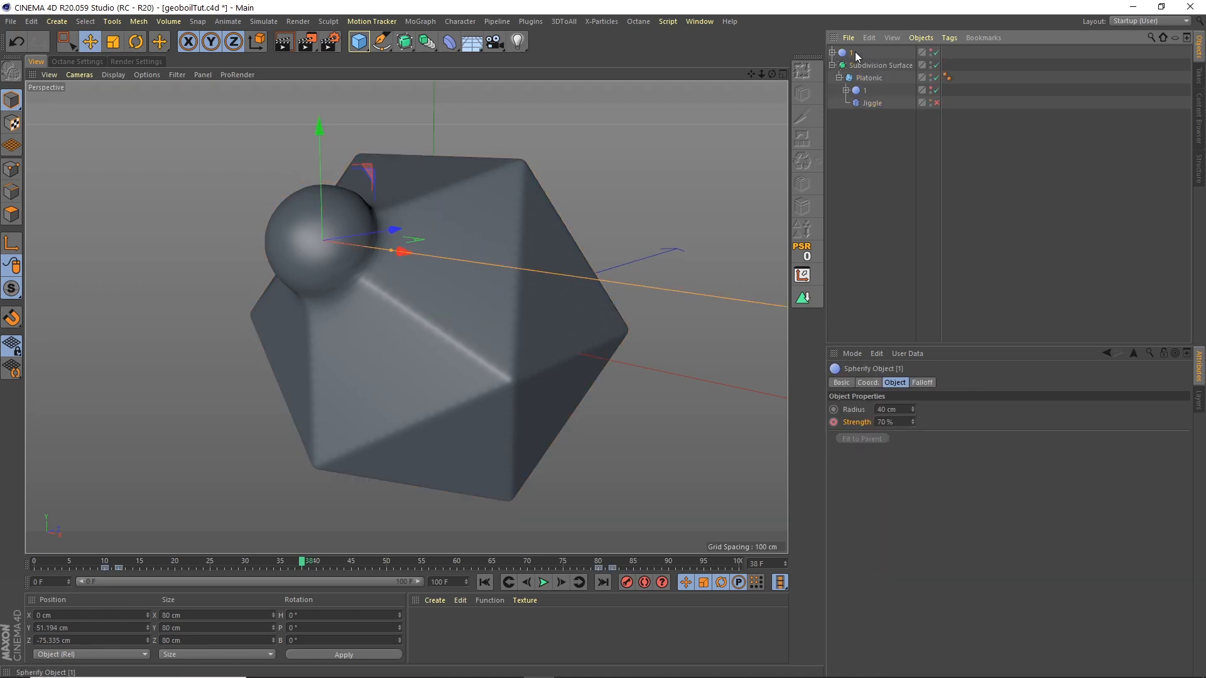
left_click_drag(867, 98, 867, 96)
double_click(867, 91)
type("2")
key("Return")
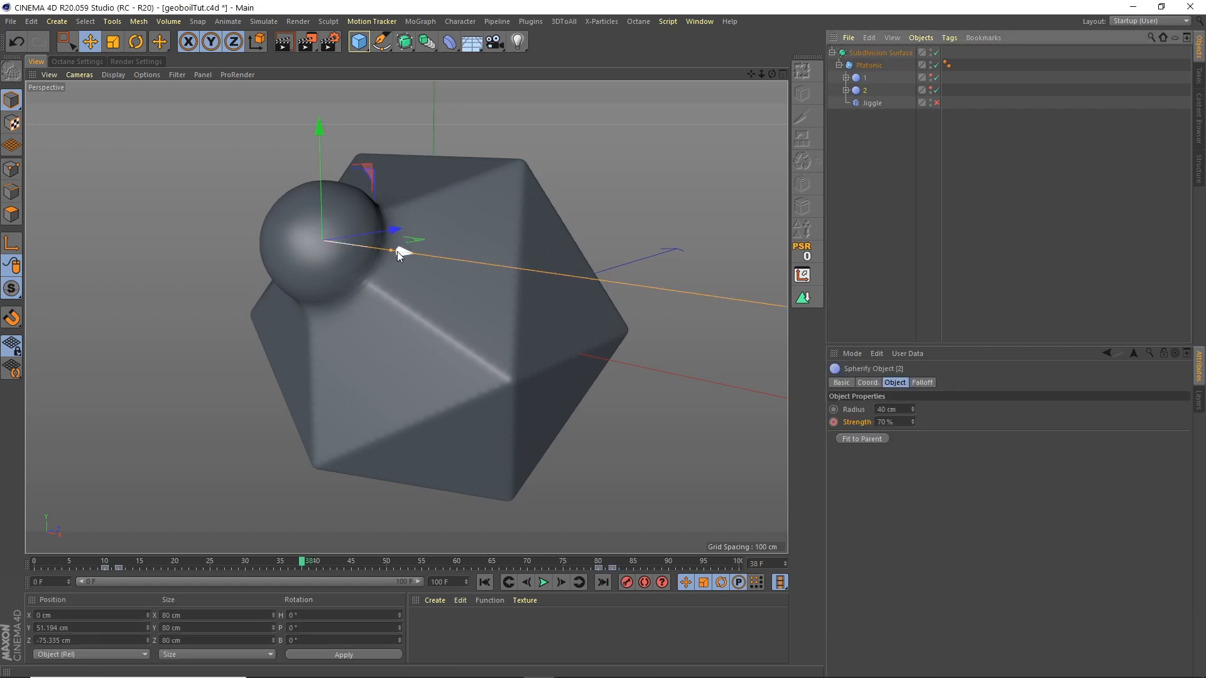
Move deformer 2 with its spherical field onto another front face of the icosahedron, at about X 62, Y 26, Z -28 cm.
left_click_drag(371, 250, 576, 305)
left_click_drag(596, 252, 593, 281)
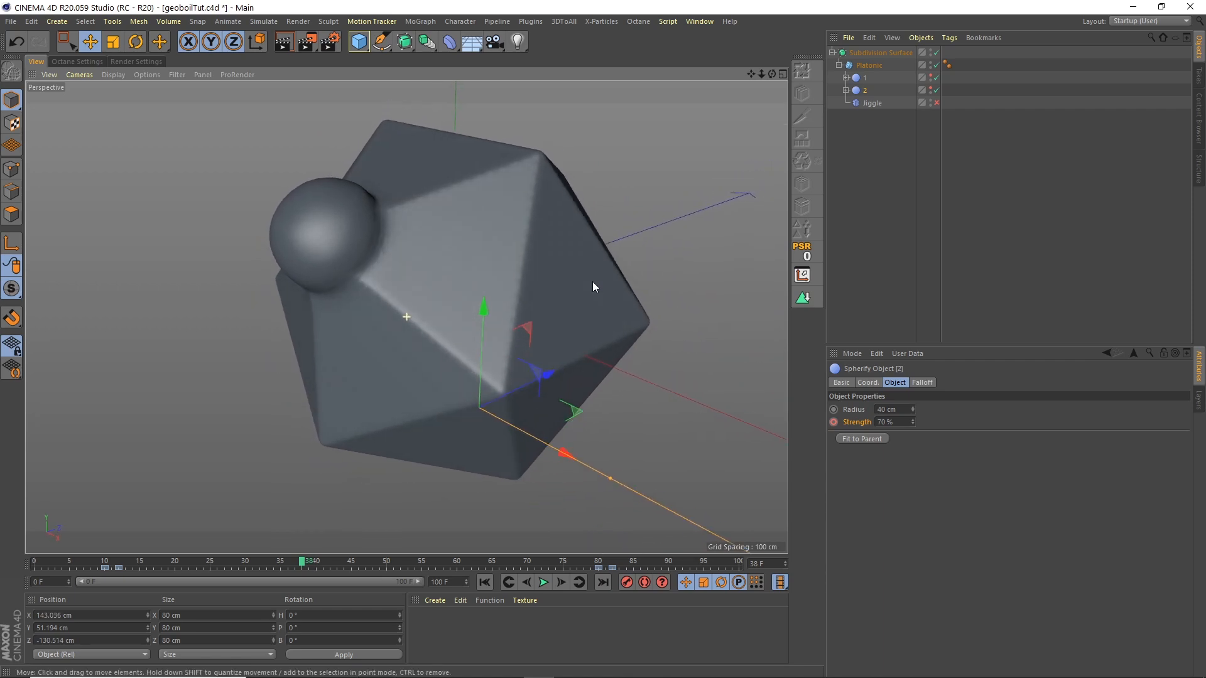
left_click(846, 90)
left_click(866, 103)
left_click(864, 90)
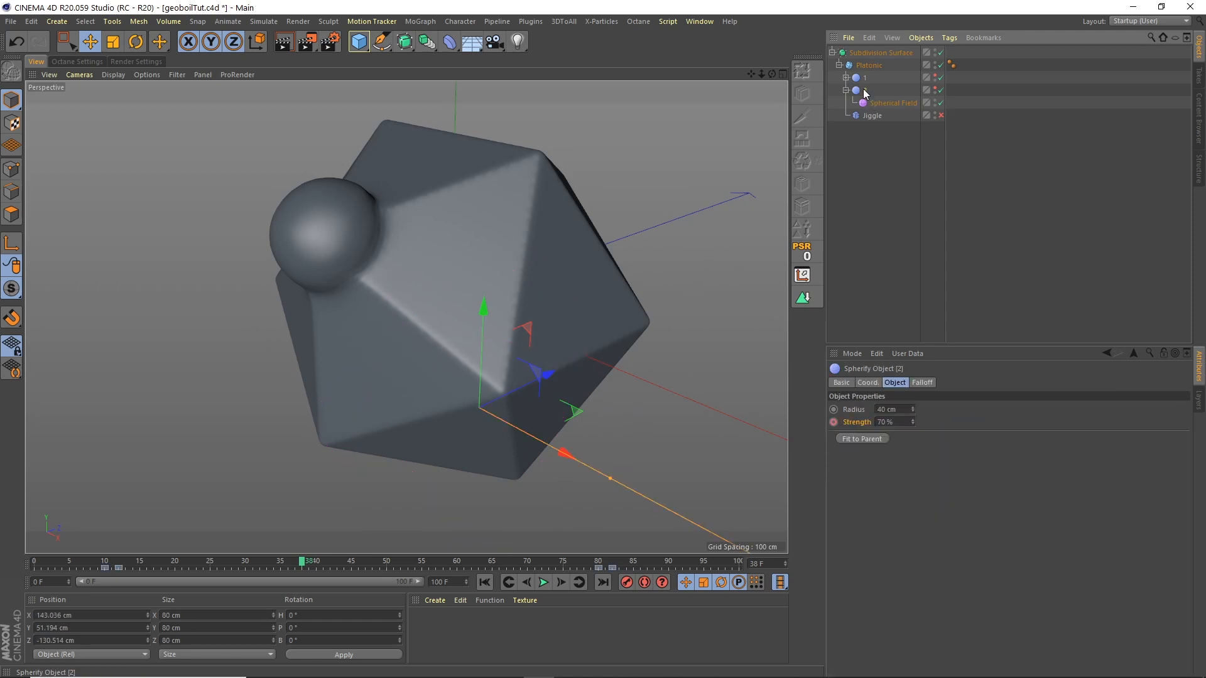
left_click_drag(499, 419, 553, 296)
left_click_drag(568, 254, 503, 294)
mouse_move(473, 337)
left_mouse_down()
mouse_move(523, 299)
mouse_move(529, 317)
mouse_move(461, 333)
left_mouse_up()
left_click_drag(543, 236, 565, 262)
left_click_drag(551, 216, 531, 252)
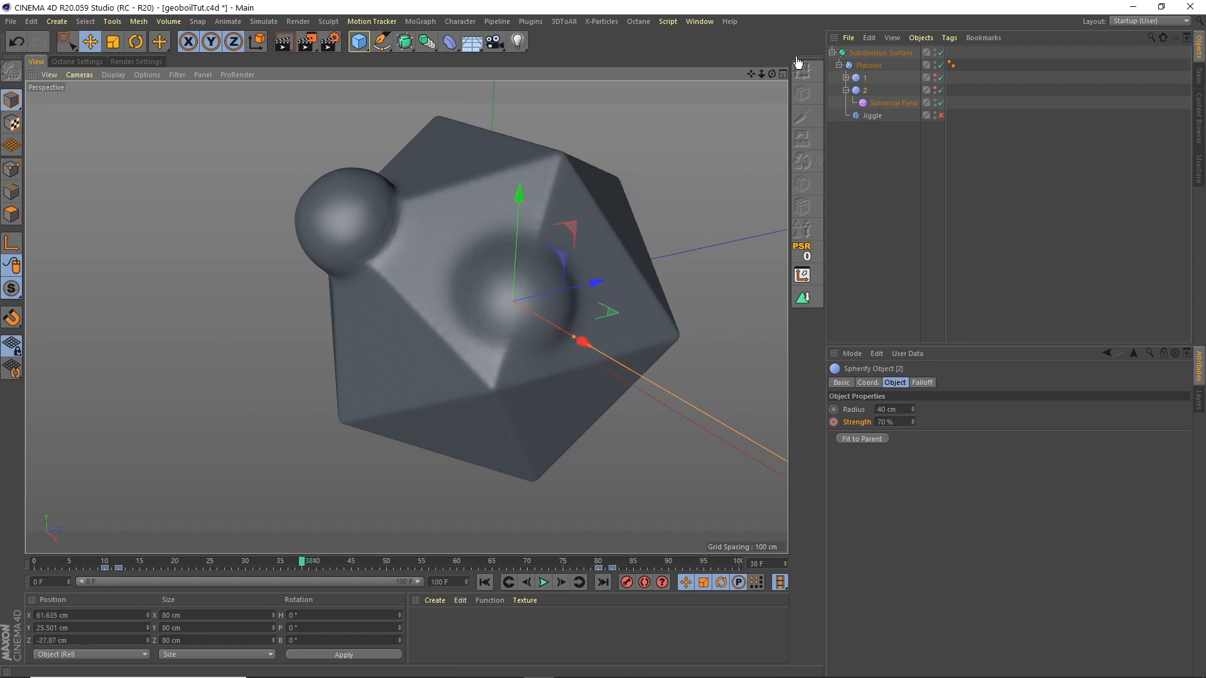
Scale deformer 2 and its spherical field up to a size of about 114 cm.
left_click_drag(774, 72, 817, 55)
left_click(869, 104)
left_click(858, 92)
left_click(113, 41)
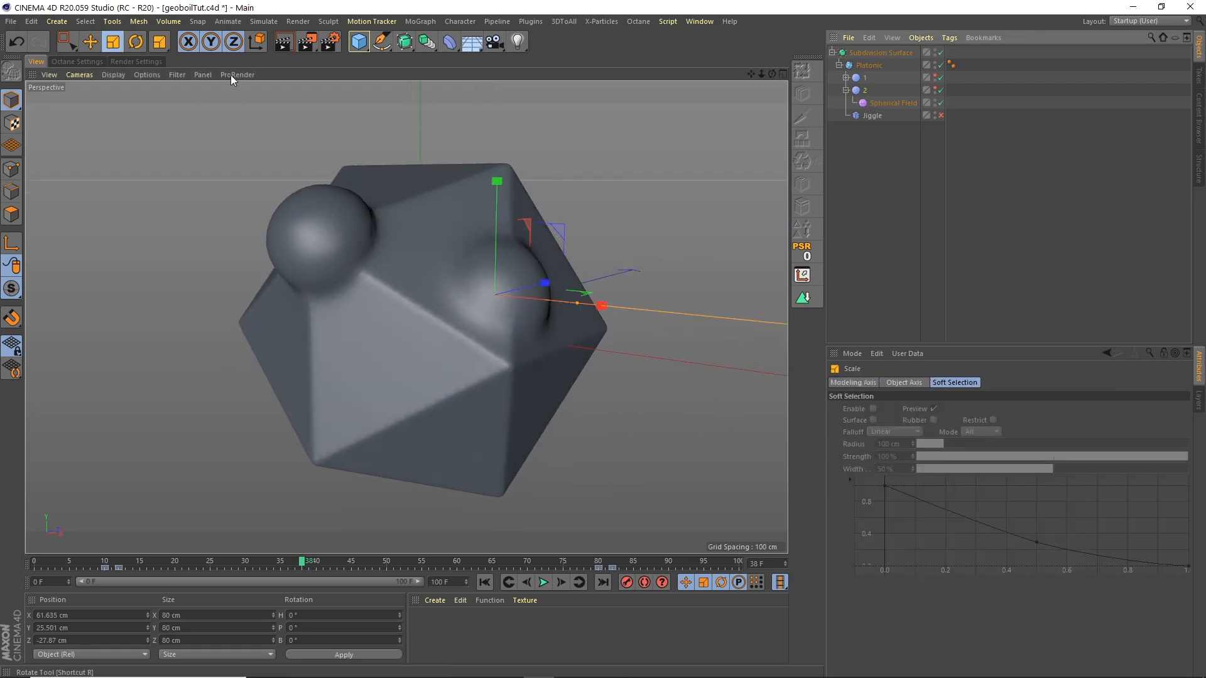
left_click_drag(592, 197, 760, 125)
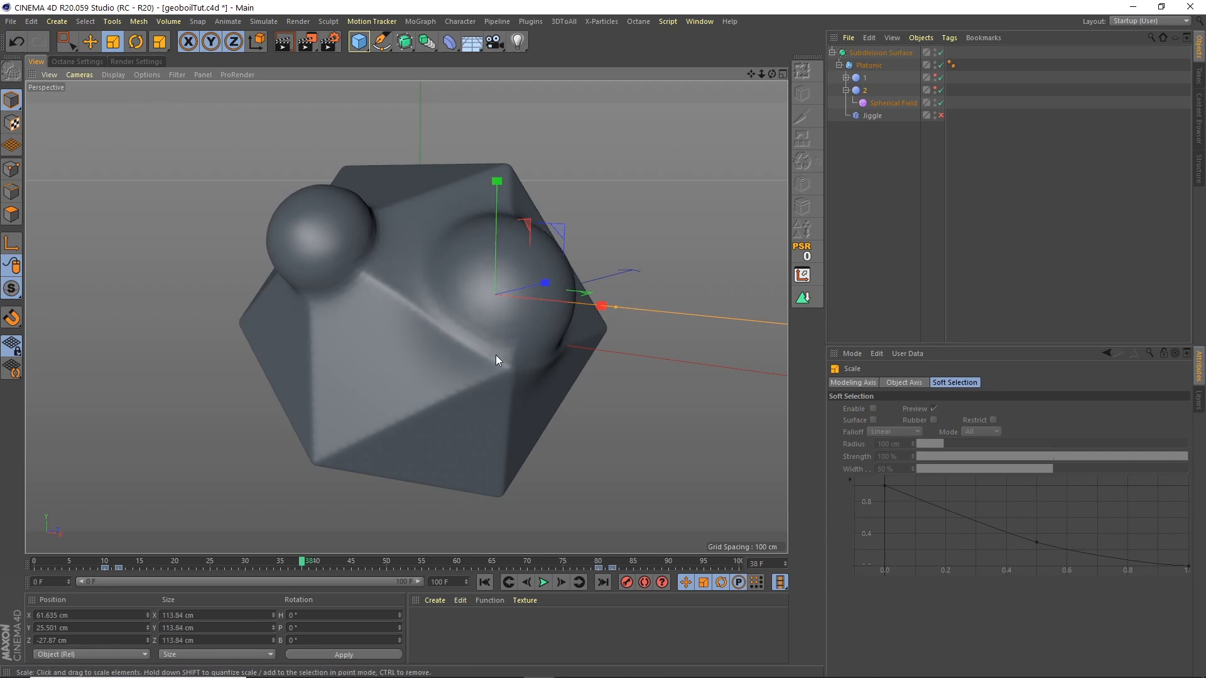
In the dope sheet timeline, shift deformer 2's starting keys to frames 0 and 2 and its ending keys to frames 70 and 72.
left_click(846, 90)
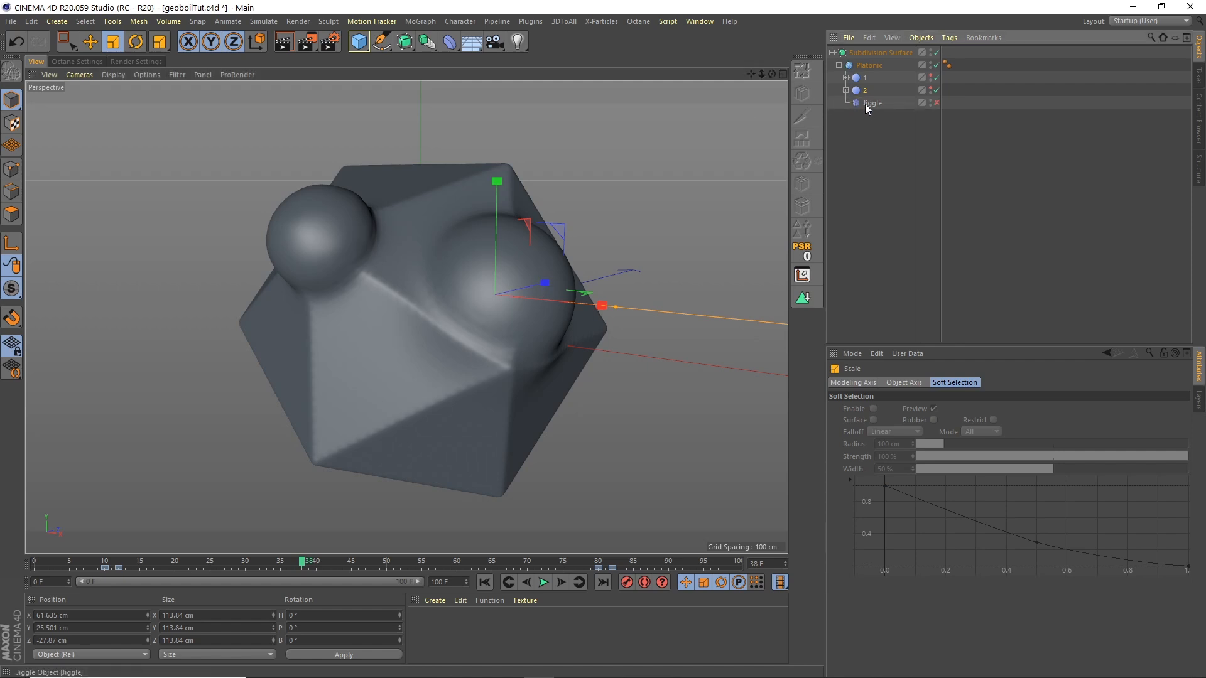
left_click(704, 22)
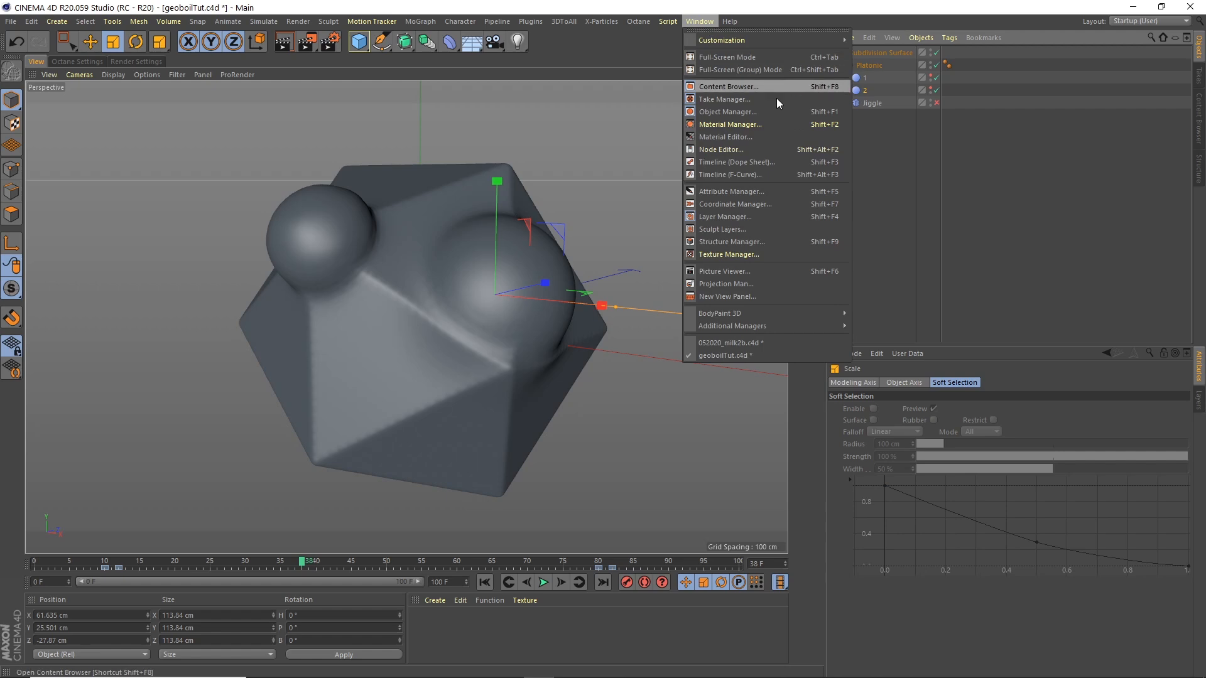
left_click(759, 161)
left_click_drag(644, 270, 645, 269)
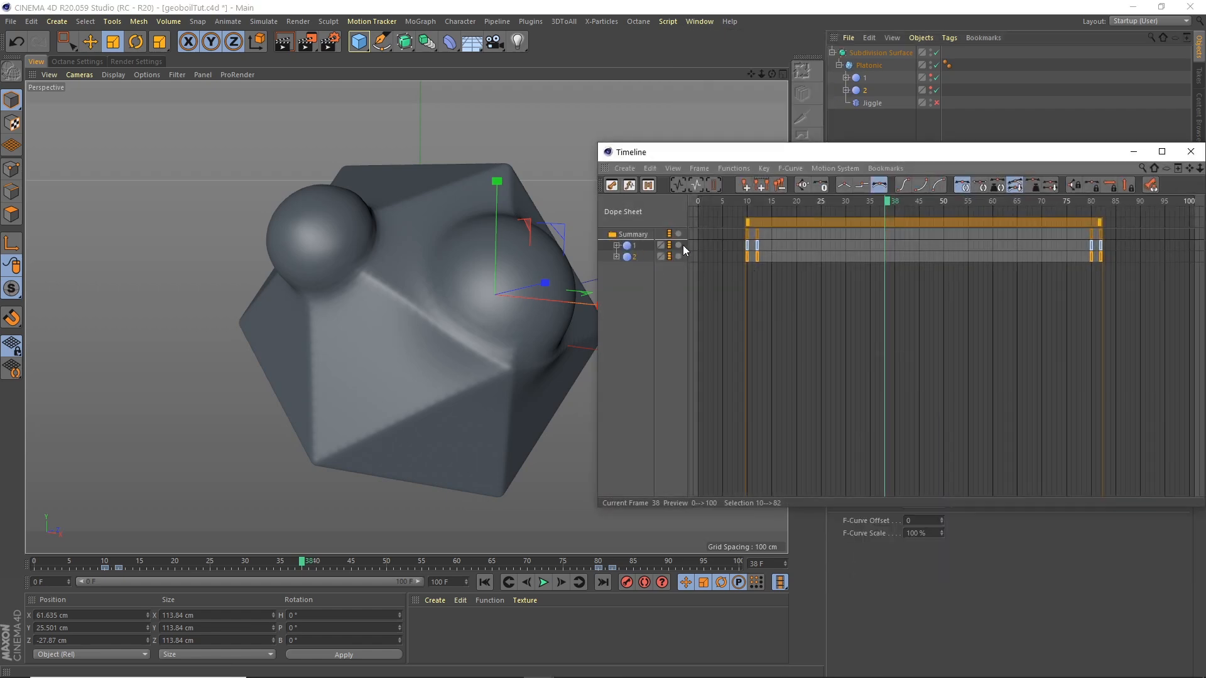
left_click_drag(752, 262, 761, 258)
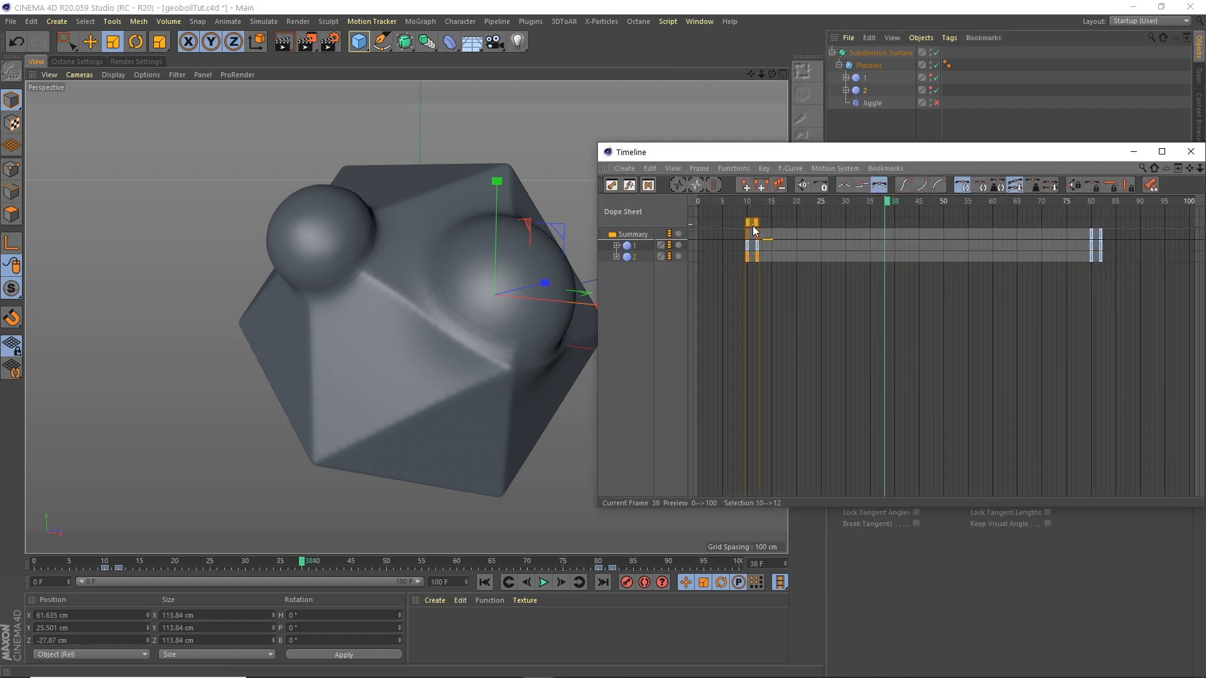
left_click_drag(755, 223, 707, 228)
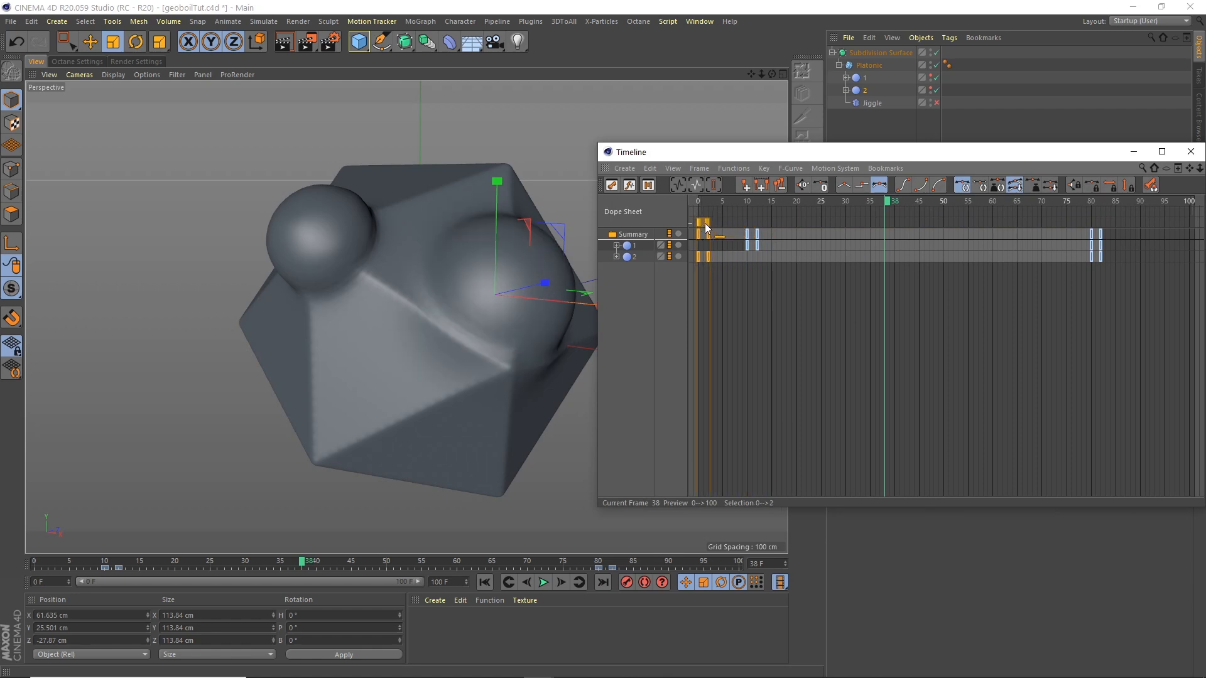
left_click_drag(1109, 256, 1045, 218)
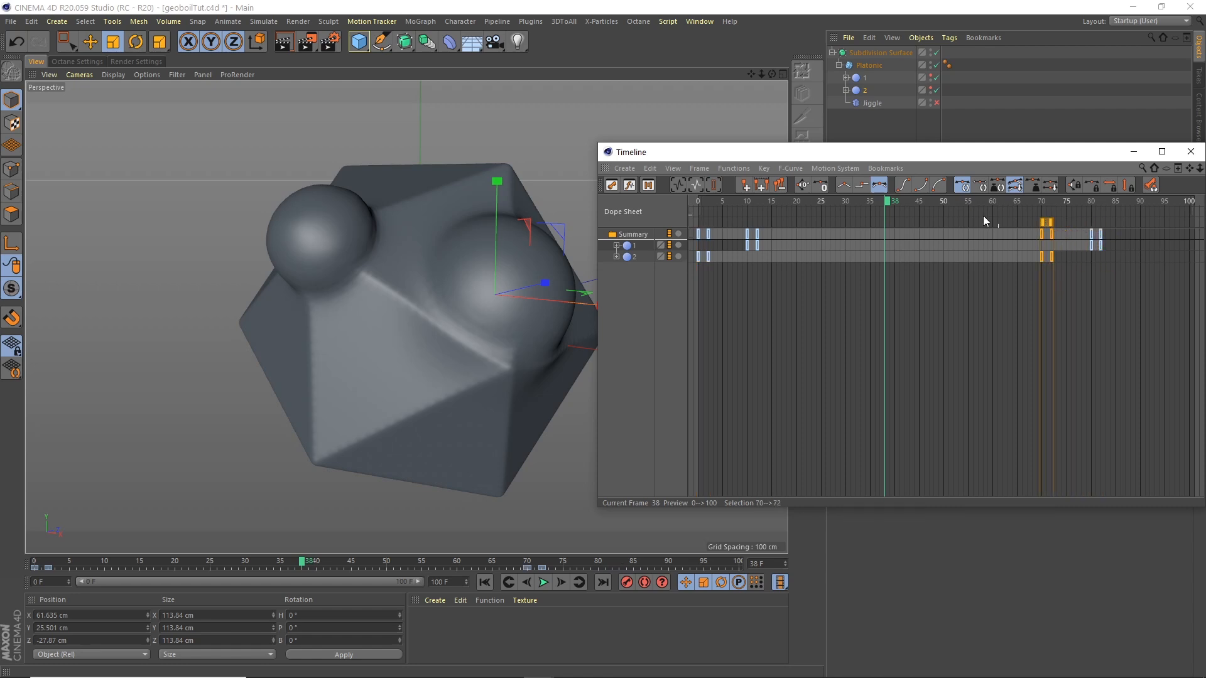
left_click(1190, 151)
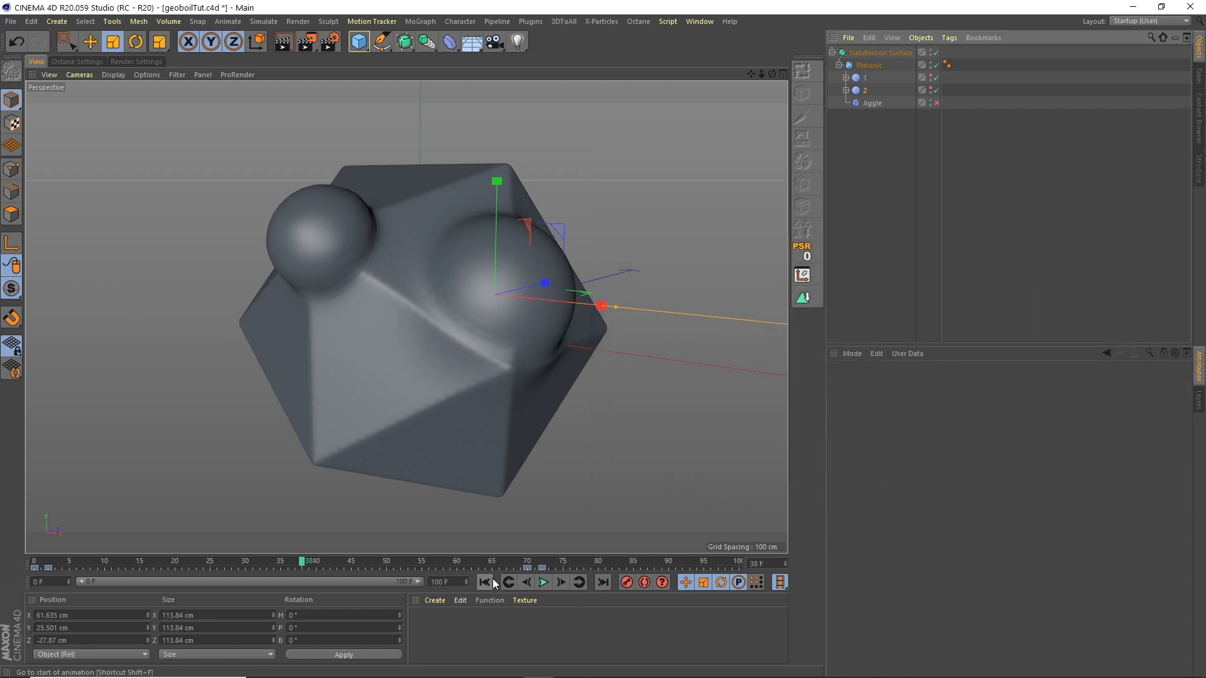
Play the animation from the start and stop it at frame 36.
left_click(484, 582)
left_click(544, 582)
left_click(543, 582)
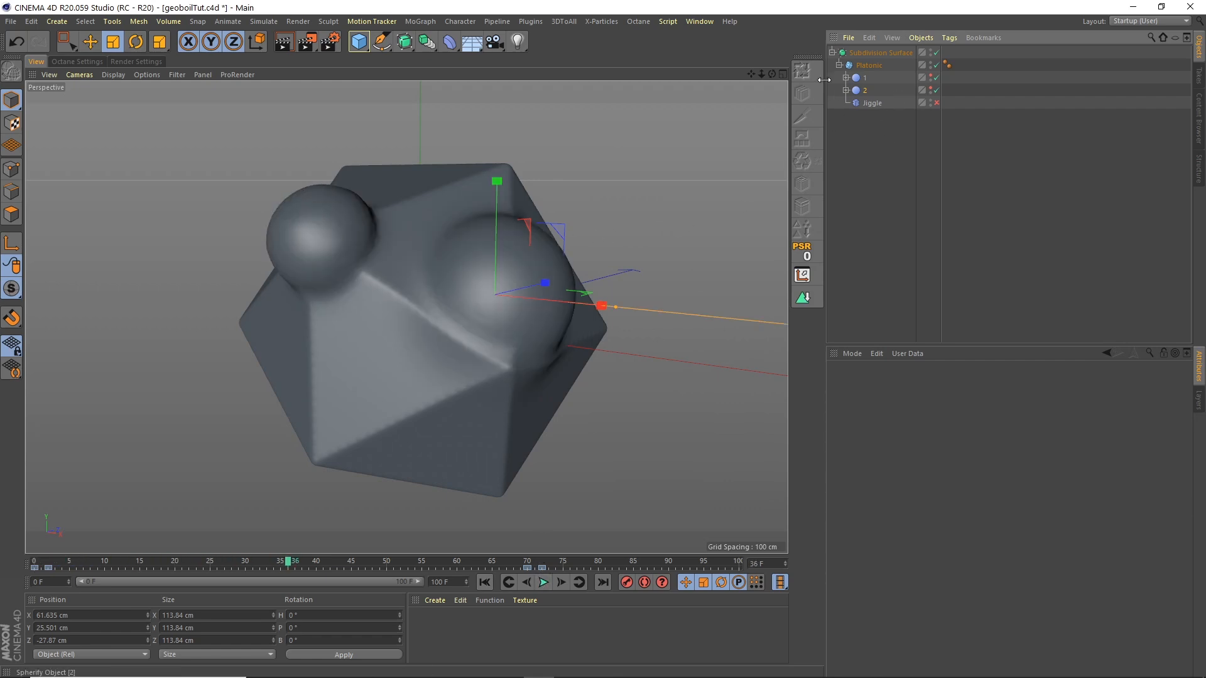
Duplicate deformer 2 and move the copy onto the icosahedron's lower front, at about X 16, Y -34, Z -71 cm.
mouse_move(772, 74)
left_mouse_down()
mouse_move(753, 61)
mouse_move(771, 61)
left_mouse_up()
left_click_drag(580, 246, 578, 254, "alt")
right_click_drag(578, 254, 566, 266, "alt")
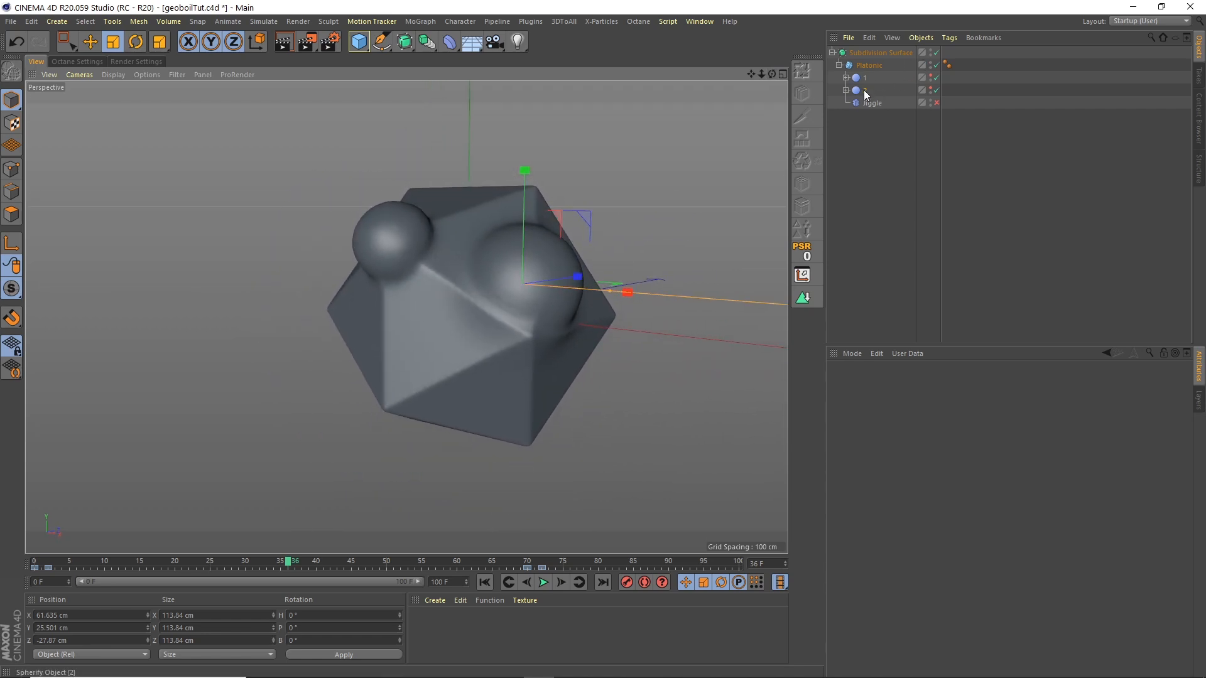
left_click_drag(866, 93, 867, 104, "ctrl")
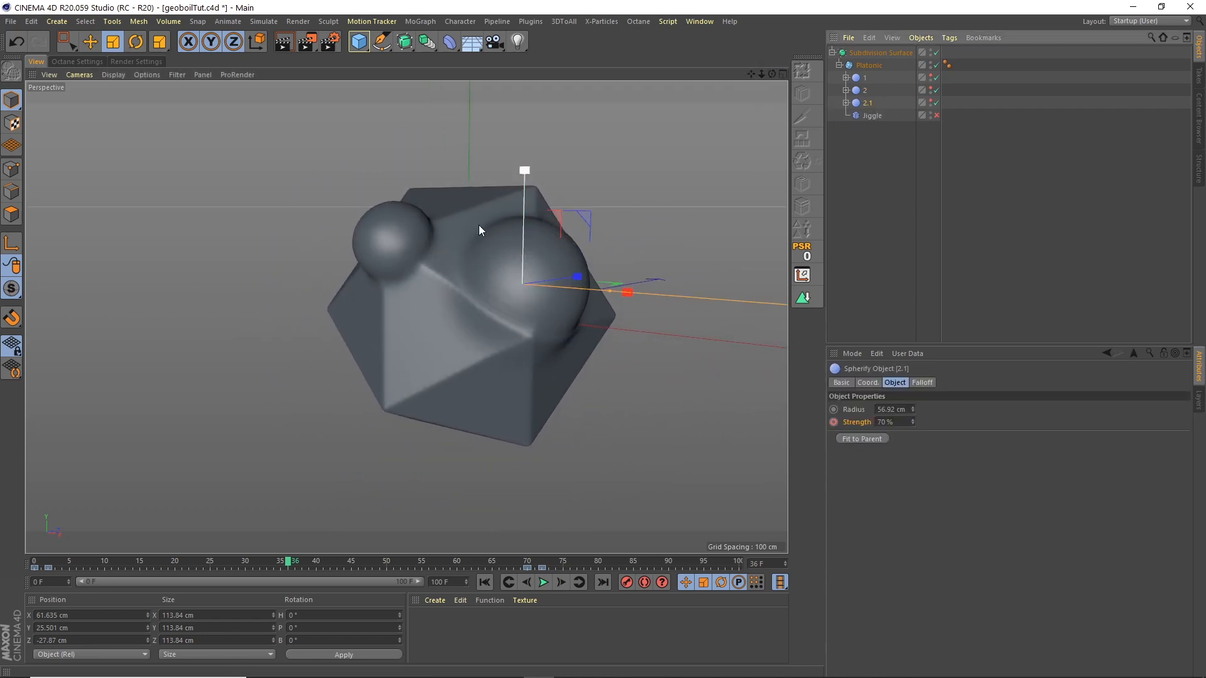
key("e")
left_click_drag(568, 274, 452, 291)
left_click_drag(408, 220, 419, 288)
left_click_drag(457, 348, 431, 402, "alt")
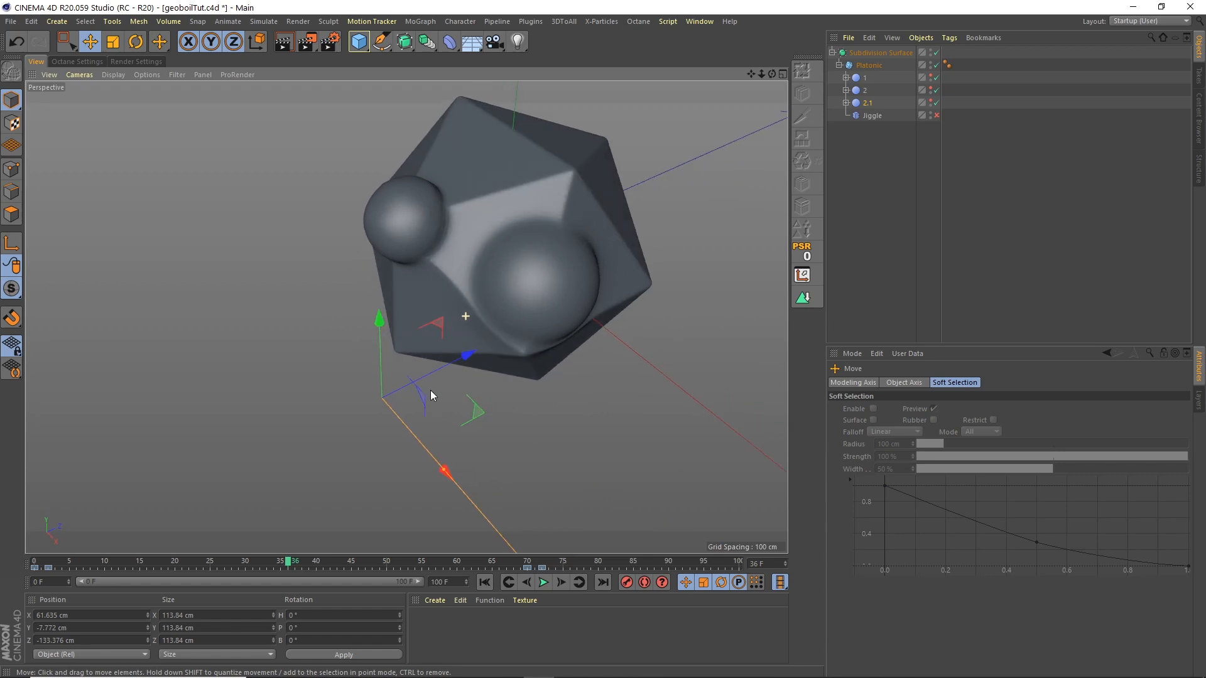
left_click_drag(463, 352, 509, 308)
left_click_drag(517, 394, 420, 301)
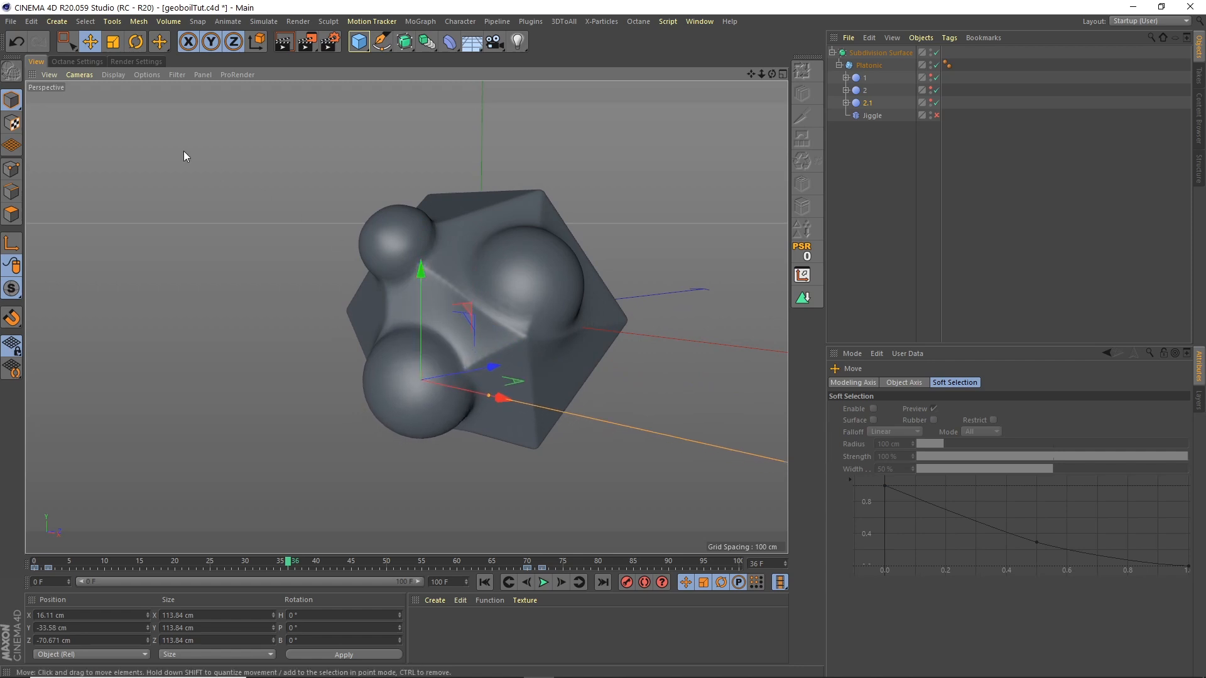
Shrink deformer 2.1 to about 78 cm and reposition it at about X 38, Y -25, Z -59 cm.
left_click(113, 41)
left_click_drag(496, 190, 485, 228)
left_click(90, 42)
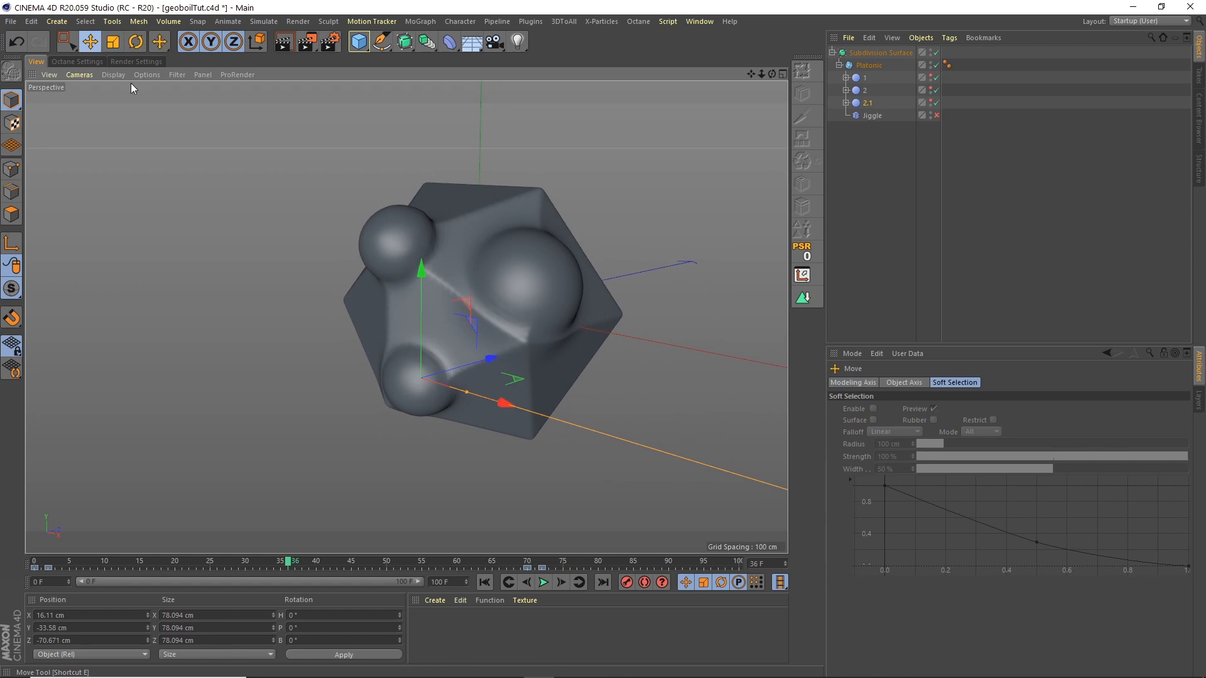
left_click_drag(472, 368, 434, 396)
left_click_drag(454, 355, 447, 317, "alt")
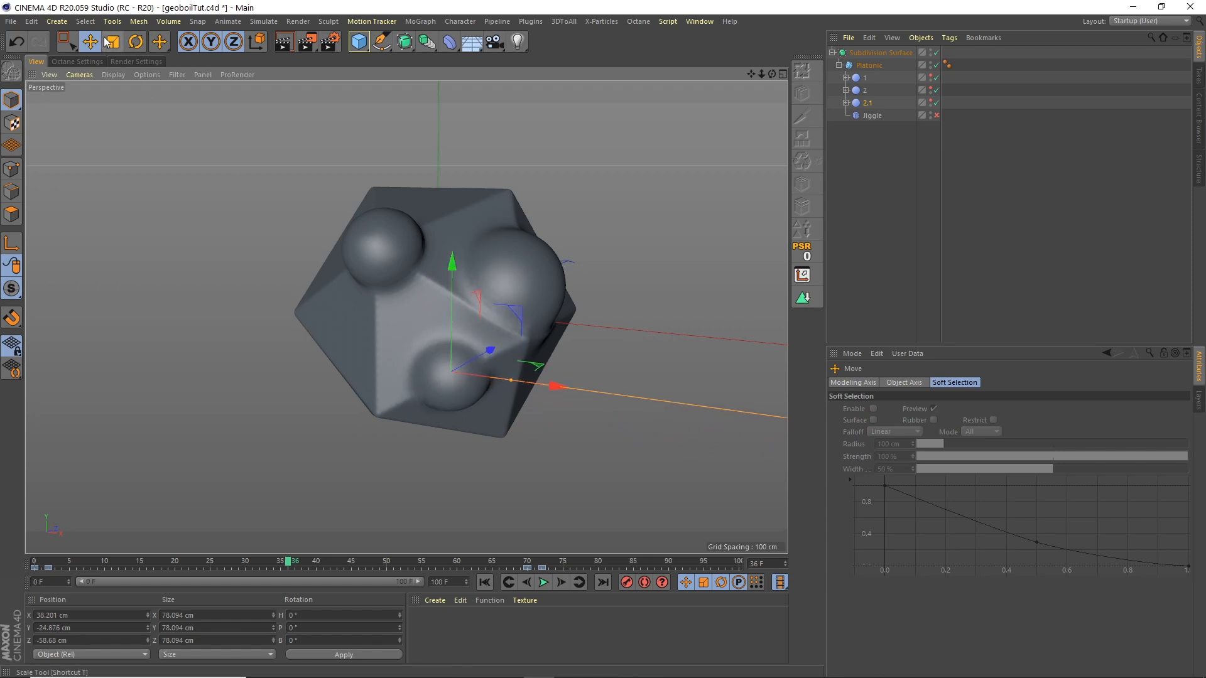
Scale deformer 2.1 up to a size of about 96 cm.
key("t")
left_click_drag(252, 170, 439, 107)
left_click_drag(770, 75, 581, 217)
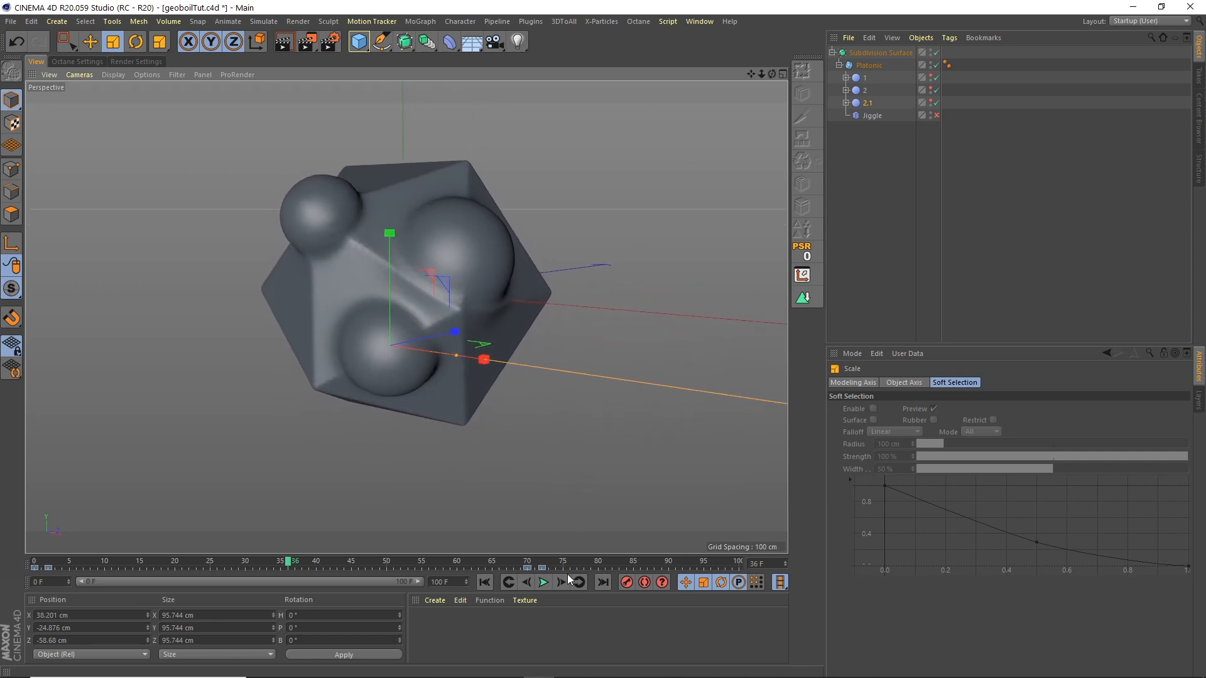
In the dope sheet timeline, move deformer 2.1's starting keys to frames 23 and 25 and its ending keys to frames 85 and 87.
left_click(699, 21)
left_click(755, 163)
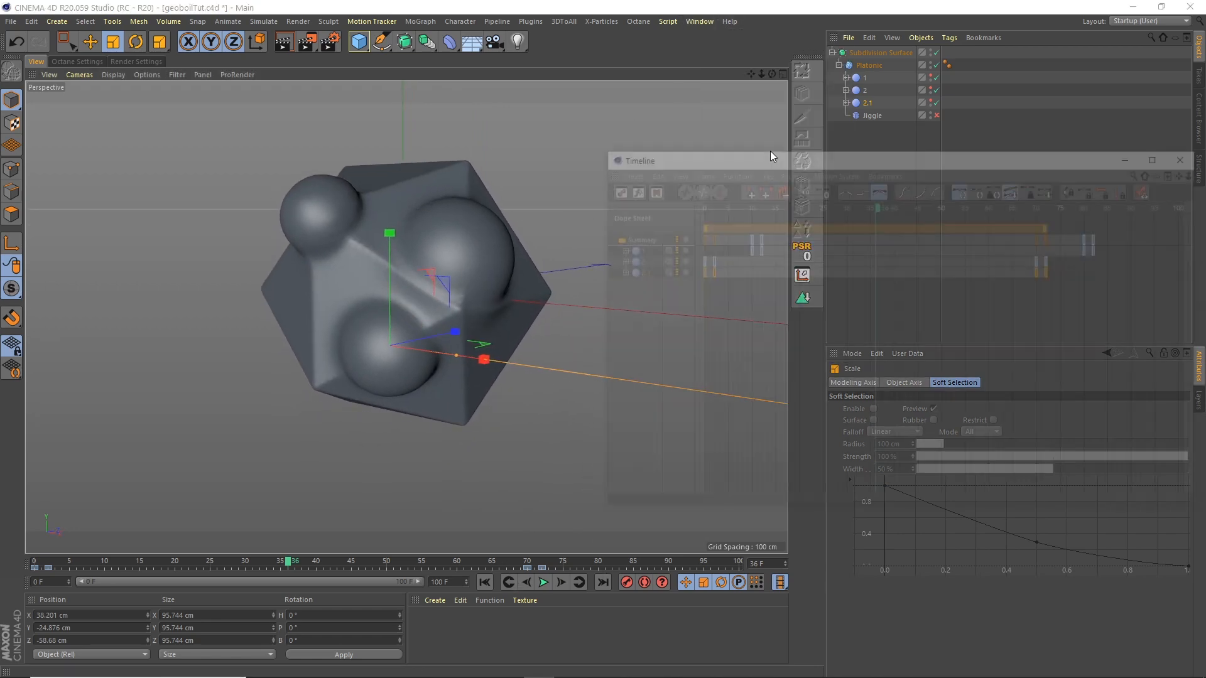
left_click_drag(940, 160, 732, 184)
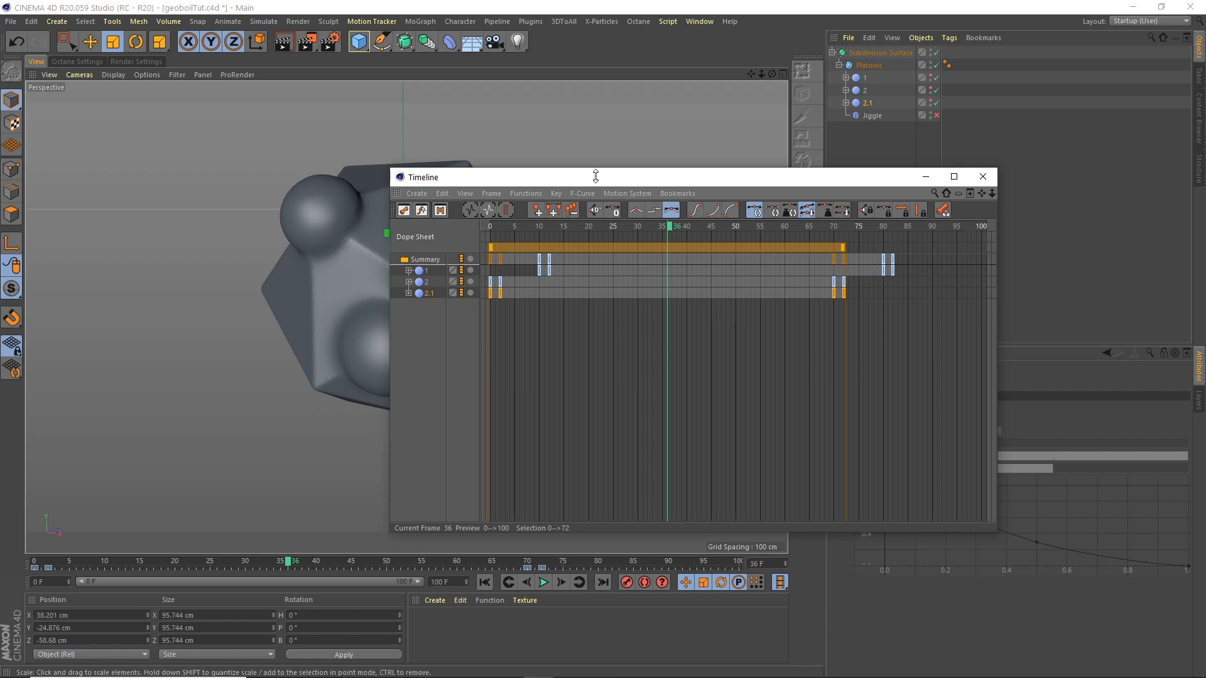
left_click(674, 186)
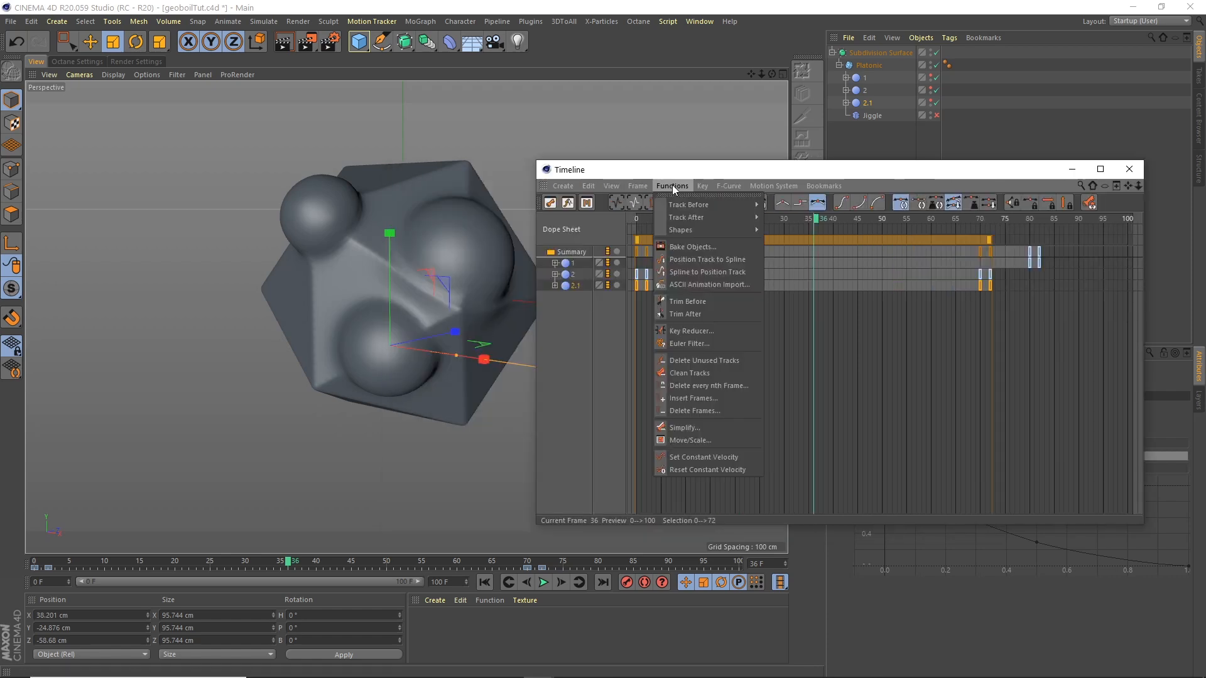
left_click(697, 165)
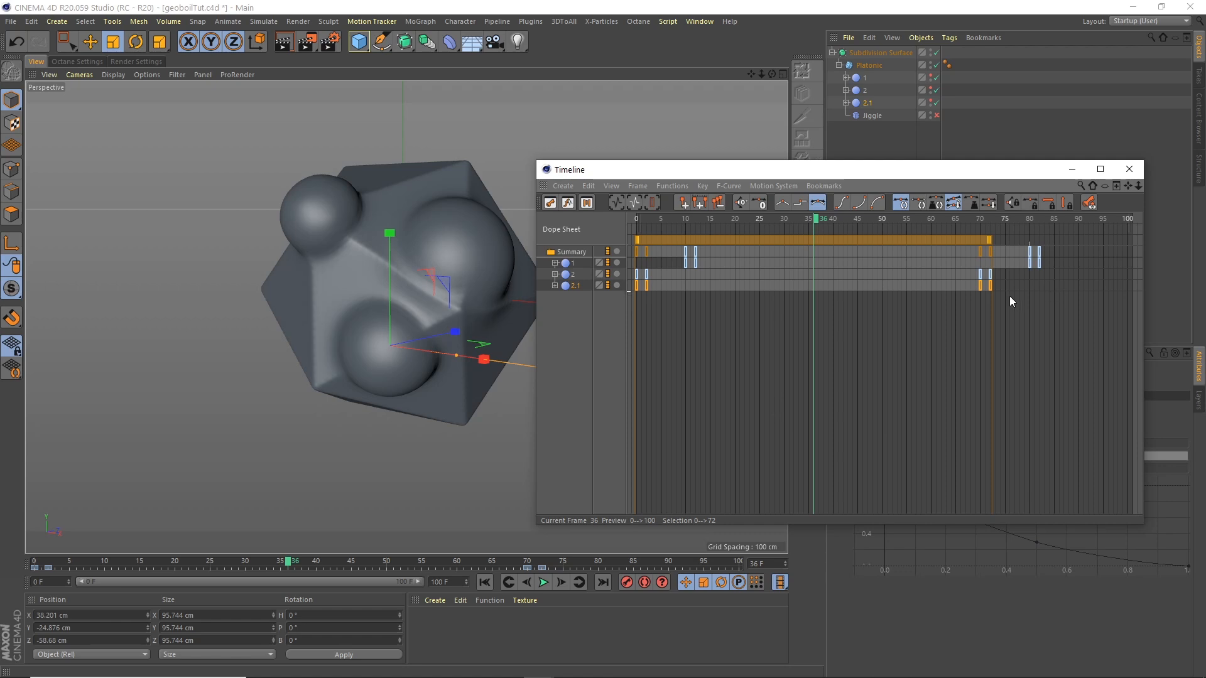
left_click_drag(629, 301, 1061, 218)
left_click_drag(1025, 295, 1043, 303)
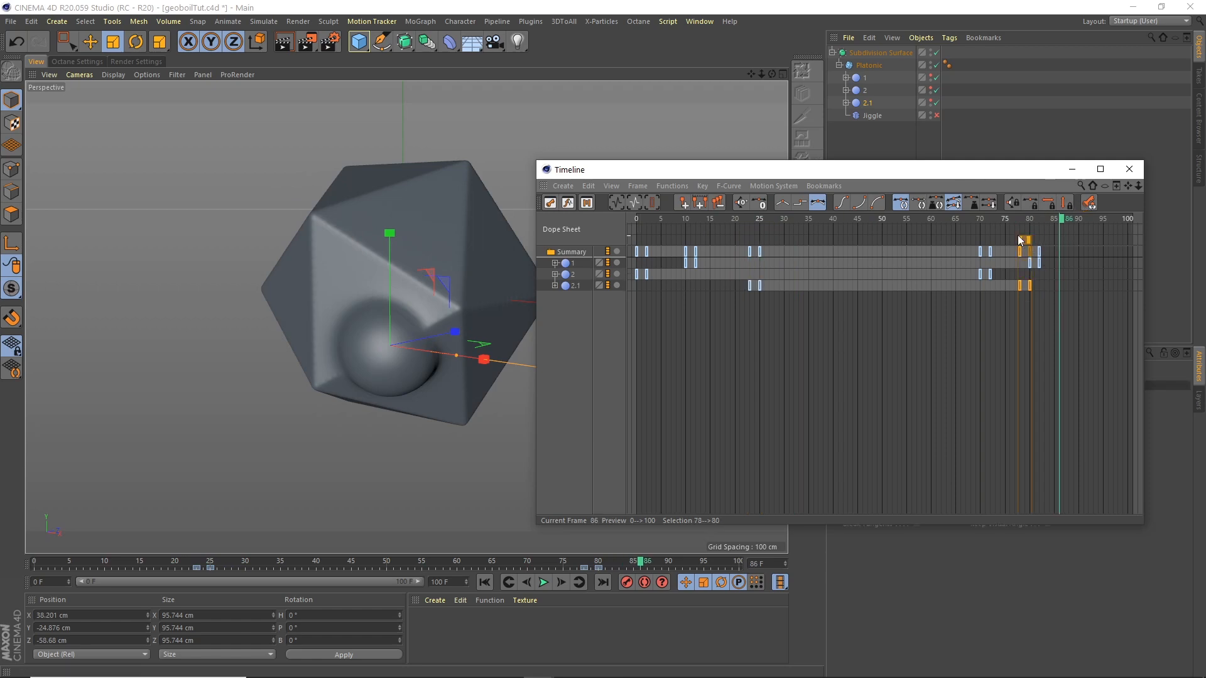
left_click_drag(1030, 237, 1061, 237)
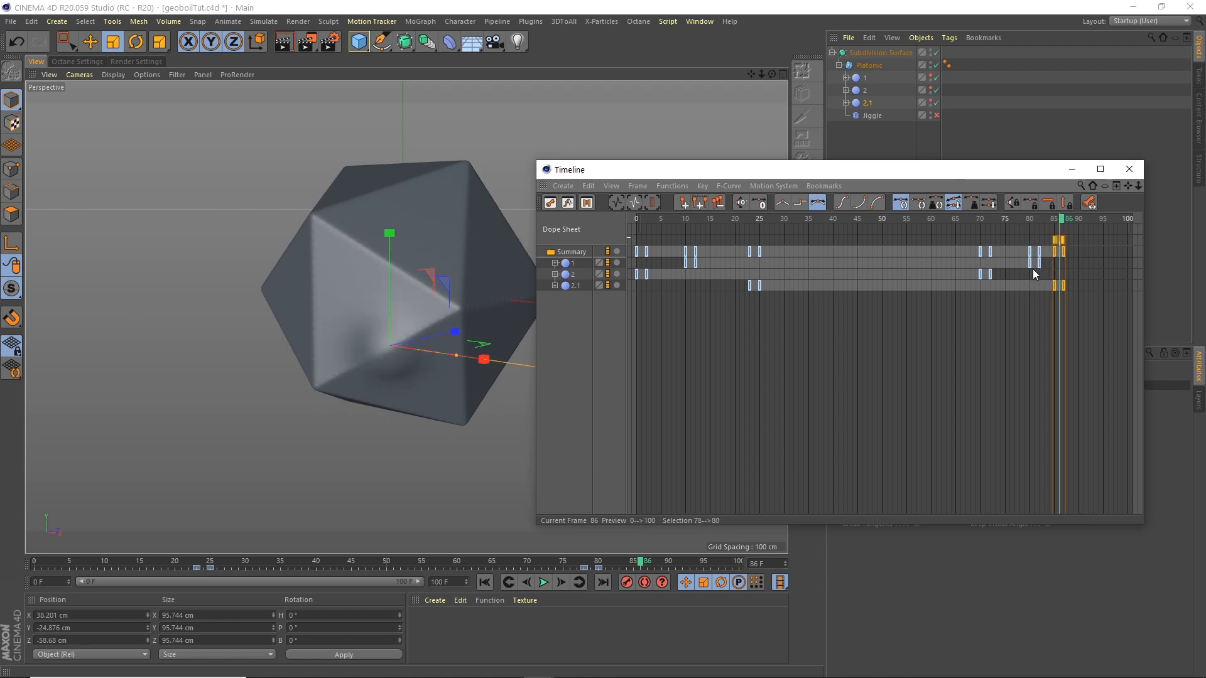
Shift deformer 2.1's starting keys to frames 30 and 32 and deformer 1's starting keys to frames 15 and 17, closing the timeline.
left_click_drag(785, 279, 764, 293)
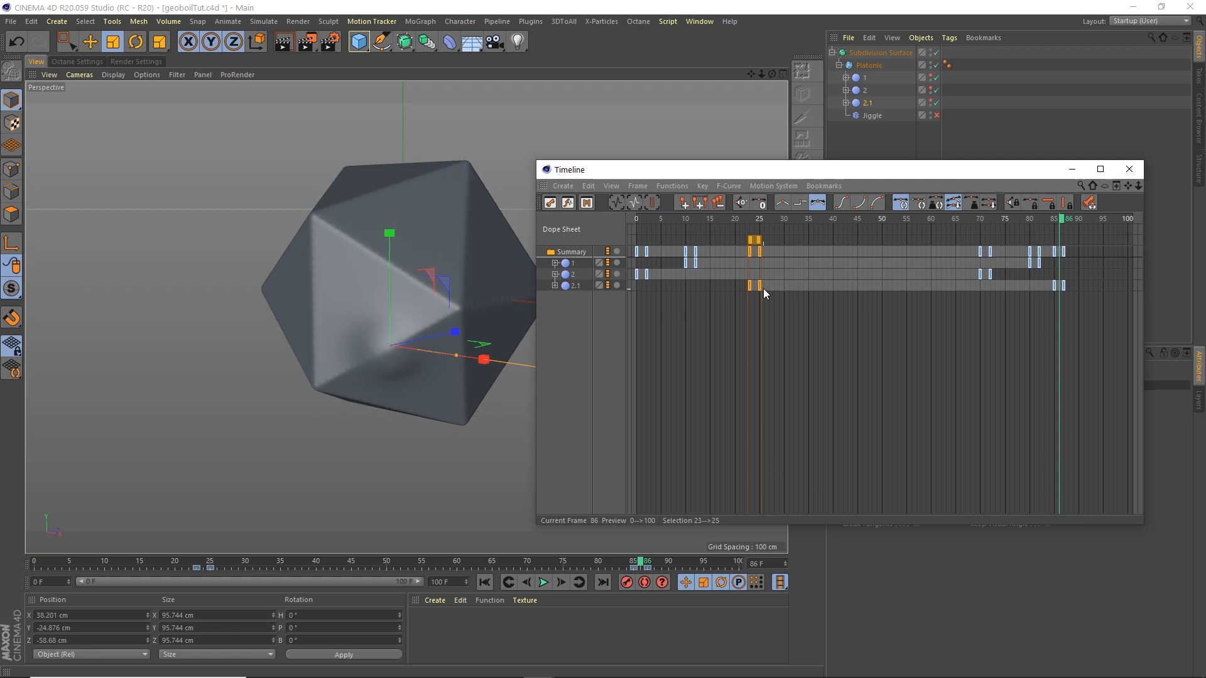
mouse_move(756, 240)
left_mouse_down()
mouse_move(792, 231)
mouse_move(745, 222)
left_mouse_up()
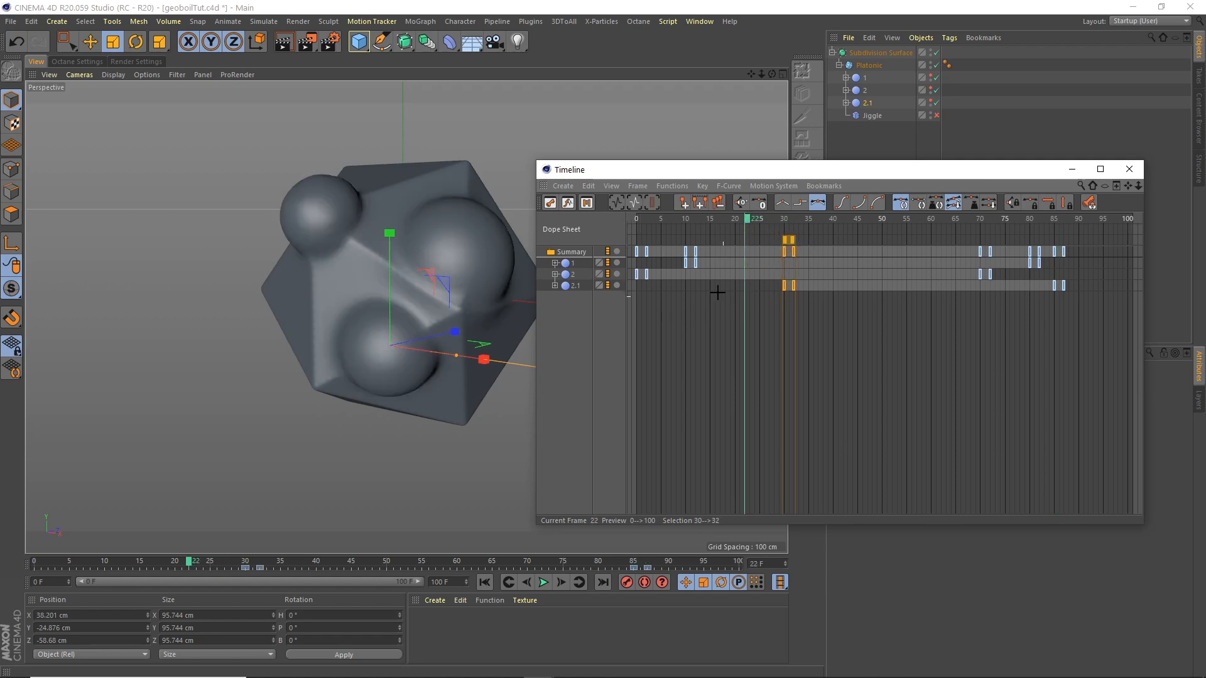
left_click_drag(691, 252, 681, 251)
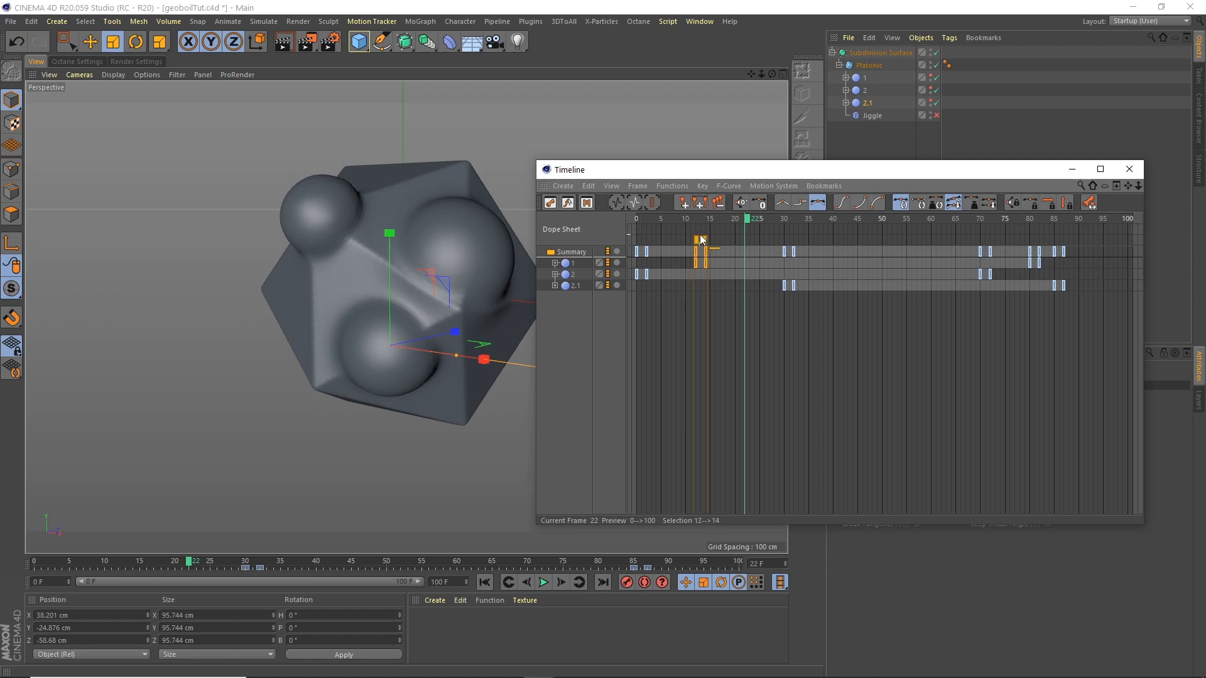
left_click(1129, 169)
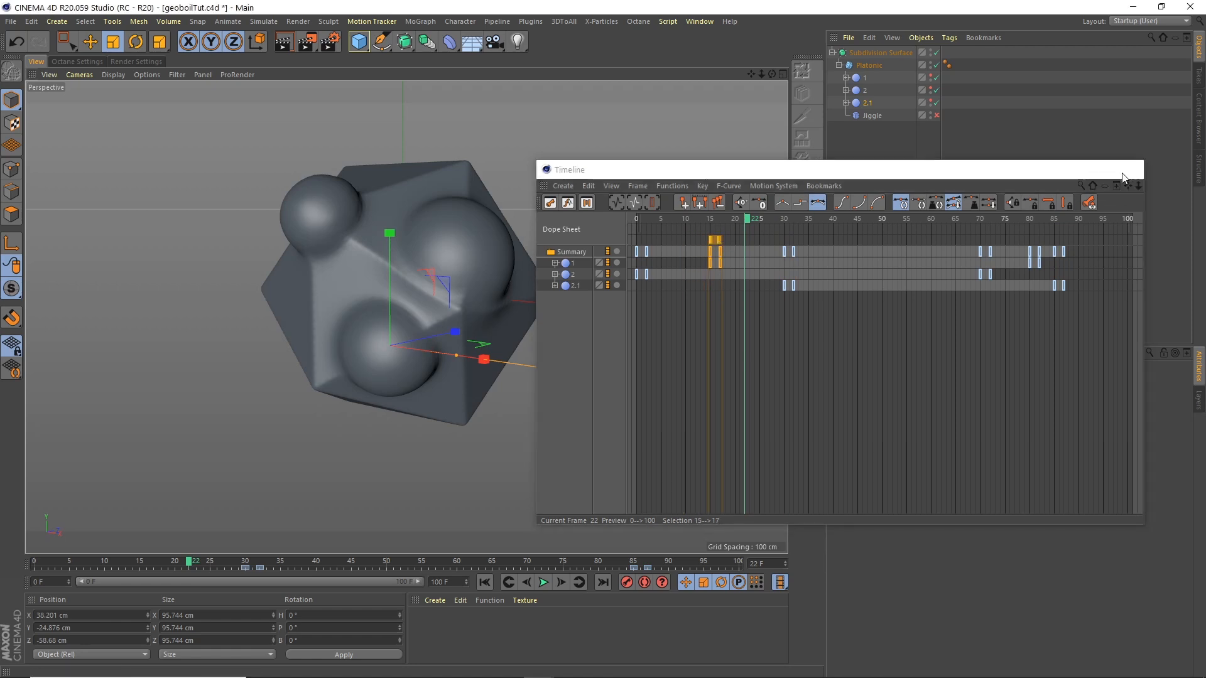
Play the animation from the start with the Subdivision Surface disabled, and enable the Jiggle deformer during playback.
left_click(864, 257)
left_click(484, 583)
left_click(543, 582)
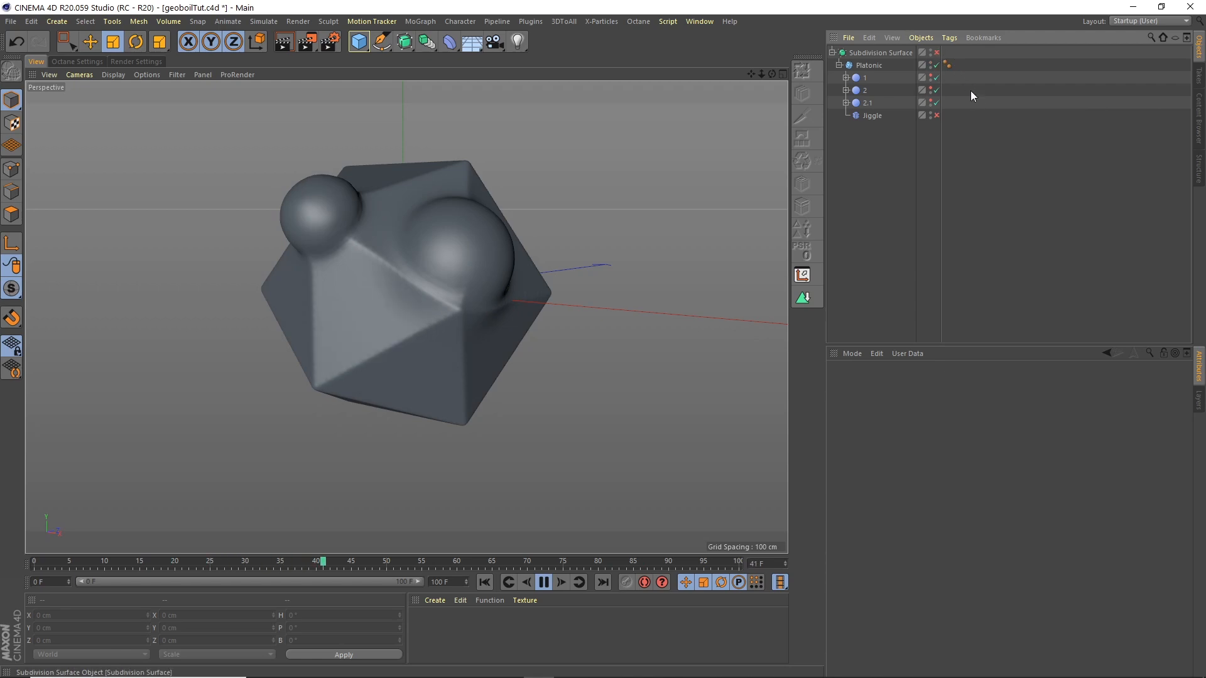
left_click(936, 115)
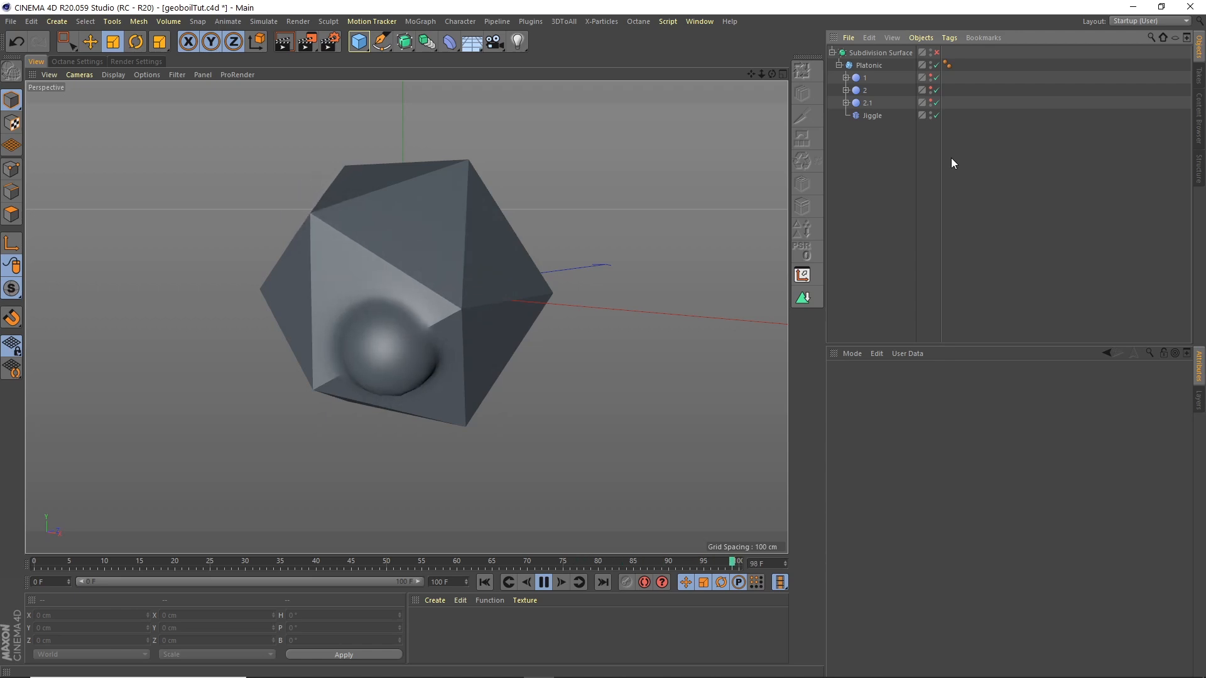
middle_click_drag(483, 173, 339, 148, "alt")
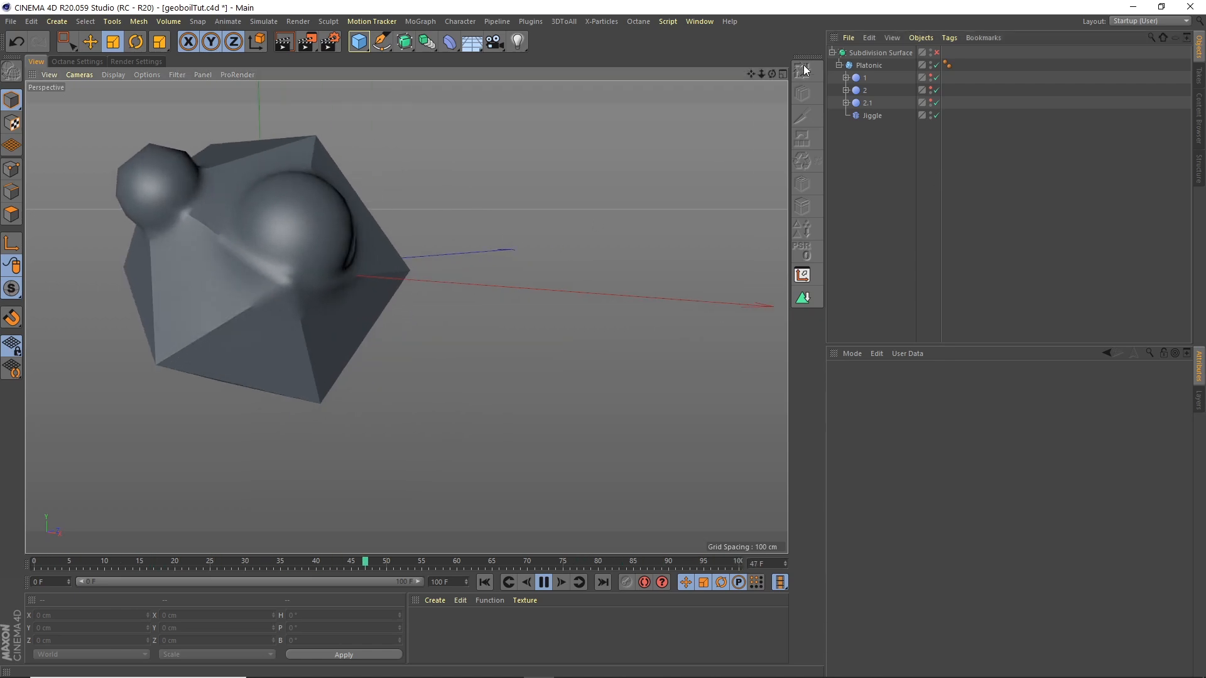
Stop the playback, set the current frame to 46 and disable the Jiggle deformer.
left_click_drag(751, 74, 887, 108)
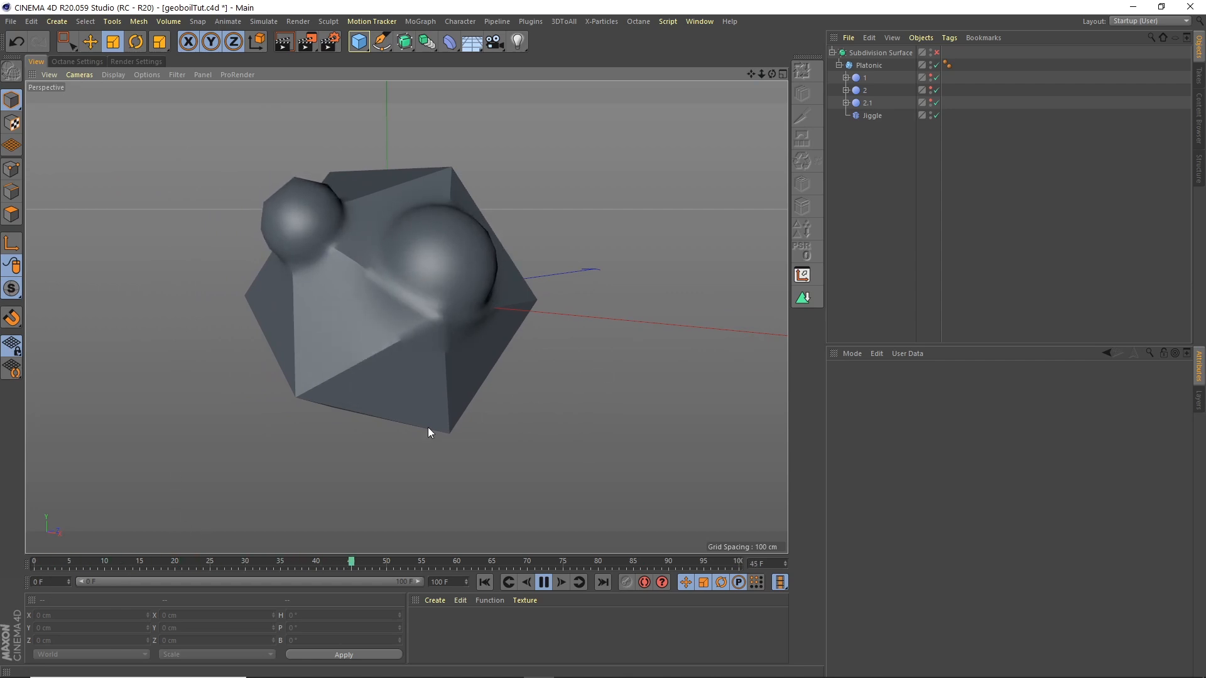
left_click(544, 582)
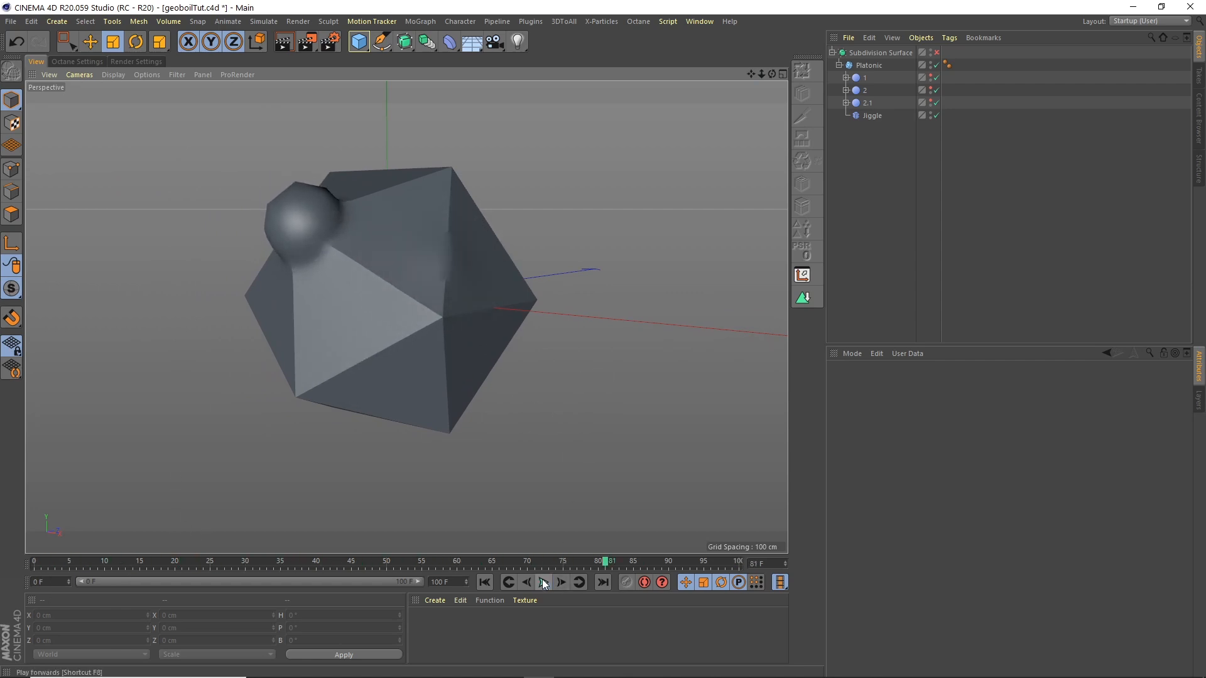
left_click(484, 583)
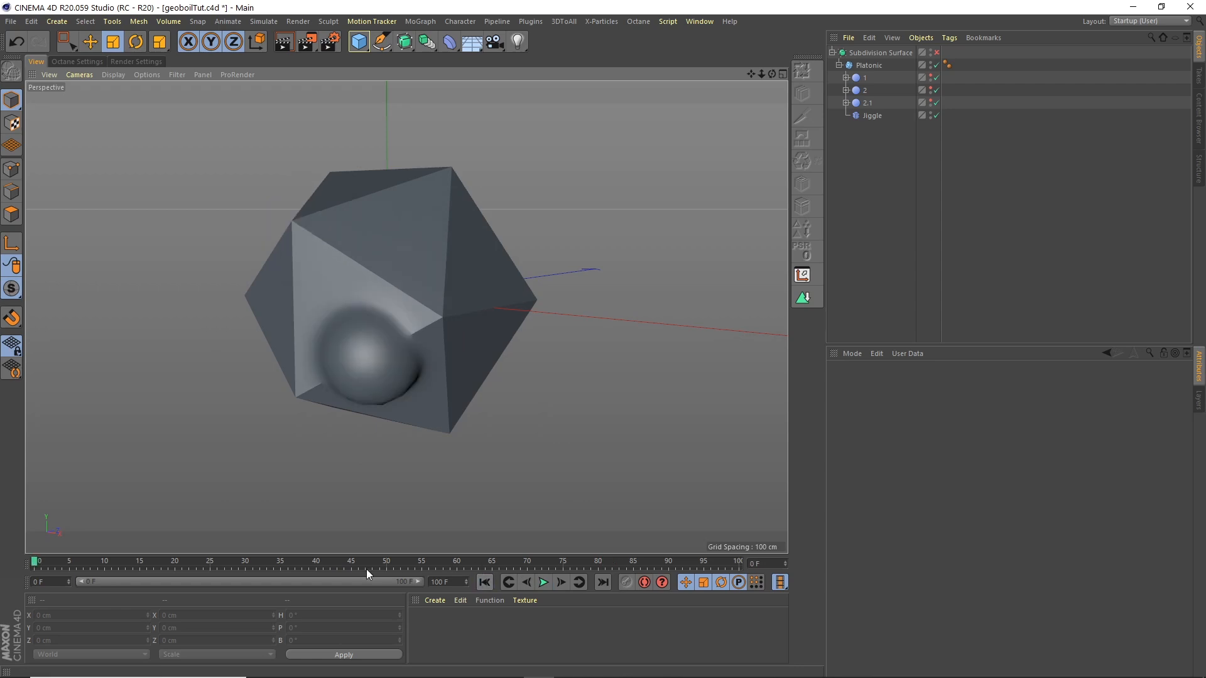
left_click(359, 564)
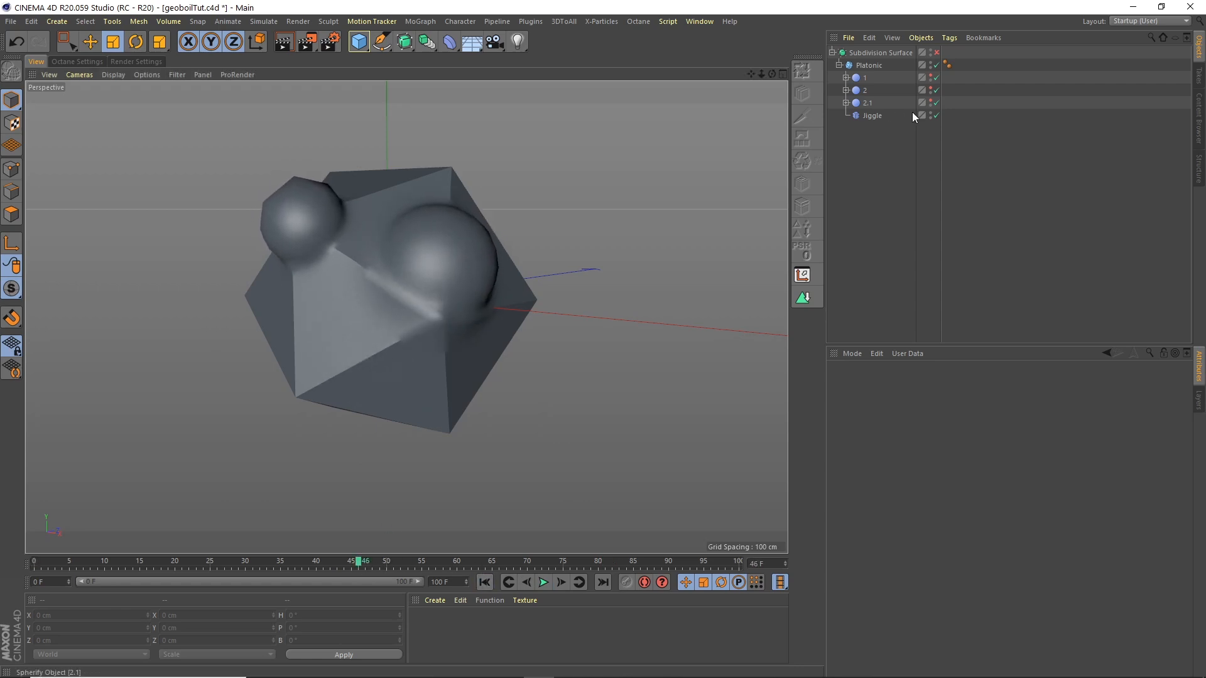
left_click(936, 115)
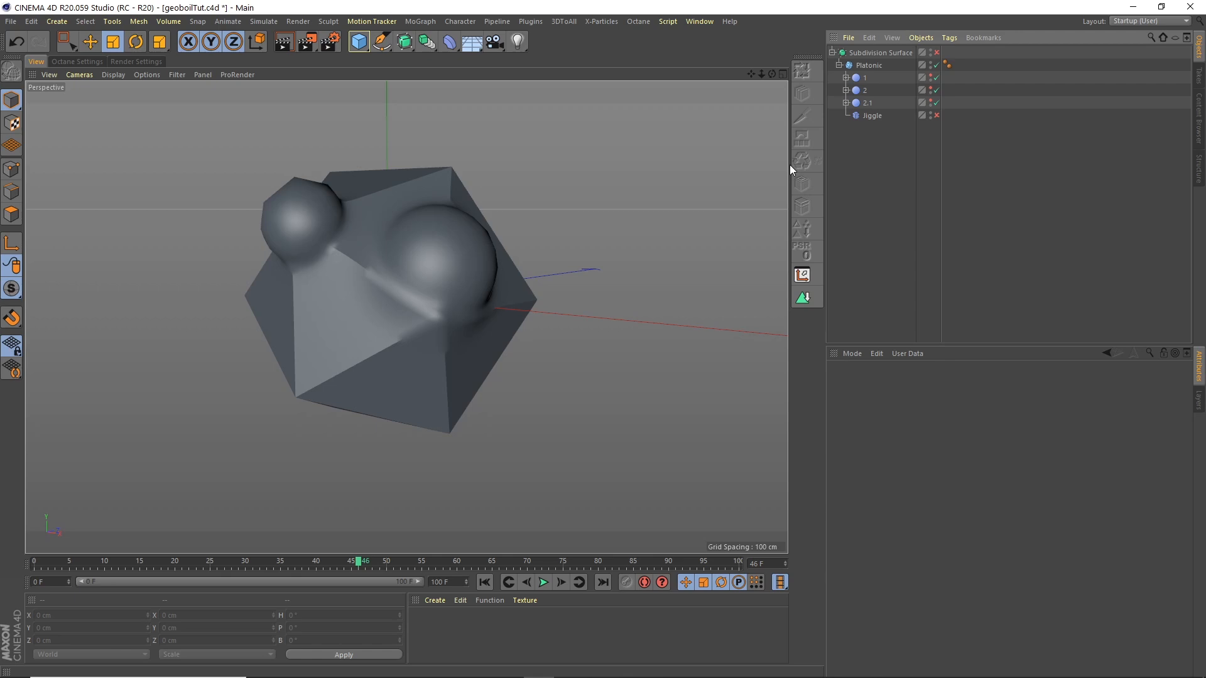
Rename deformer 2.1 as 3 and save the scene.
double_click(870, 103)
type("3")
key("Return")
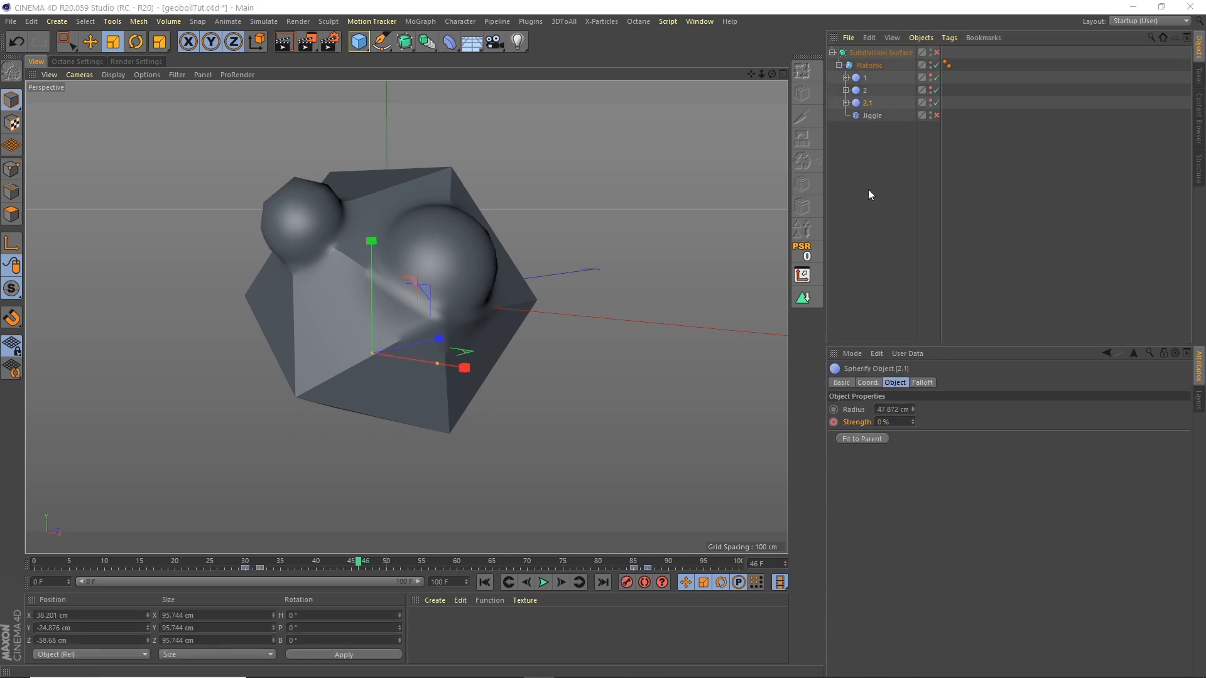
left_click(868, 190)
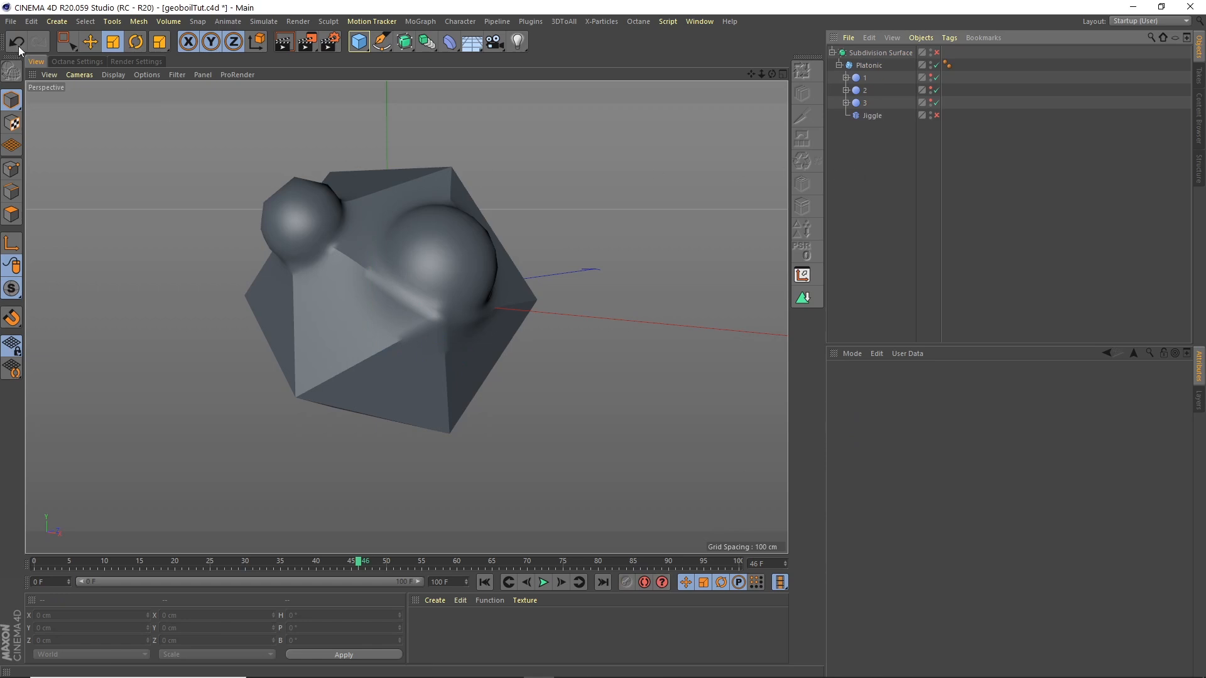
left_click(11, 22)
left_click(25, 122)
left_click(358, 42)
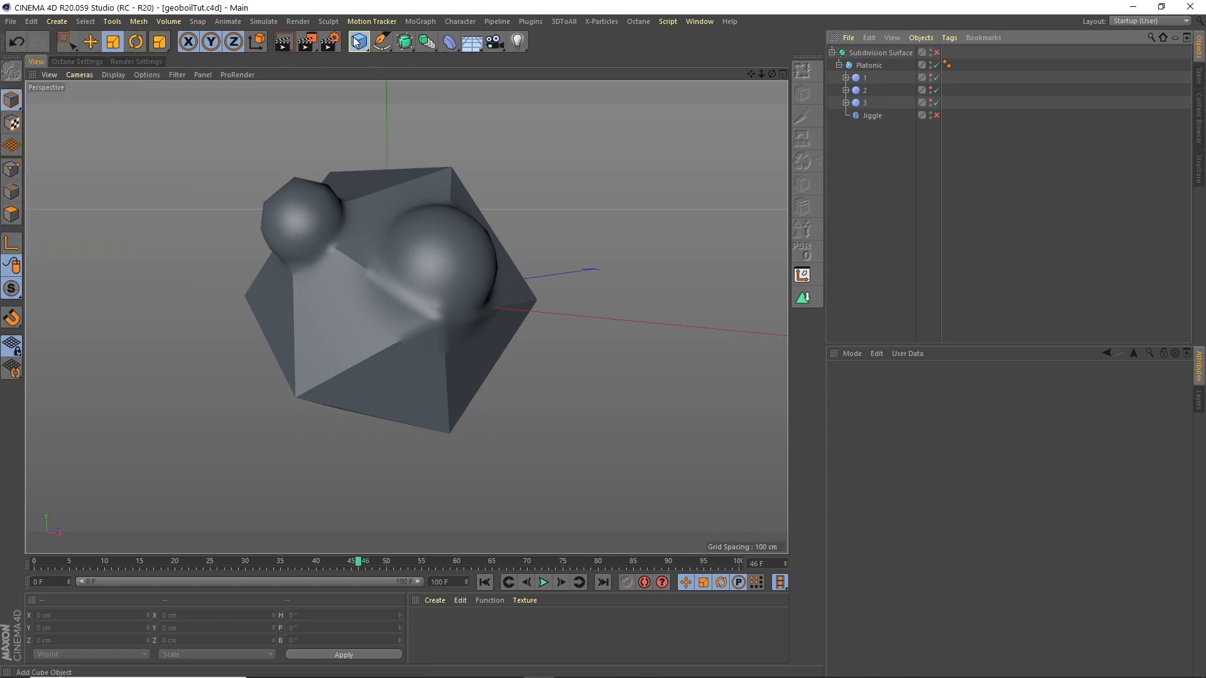
Duplicate deformer 3 inside the Platonic and rename the copy Static1.
left_click(865, 104)
left_click_drag(867, 113, 867, 124, "ctrl")
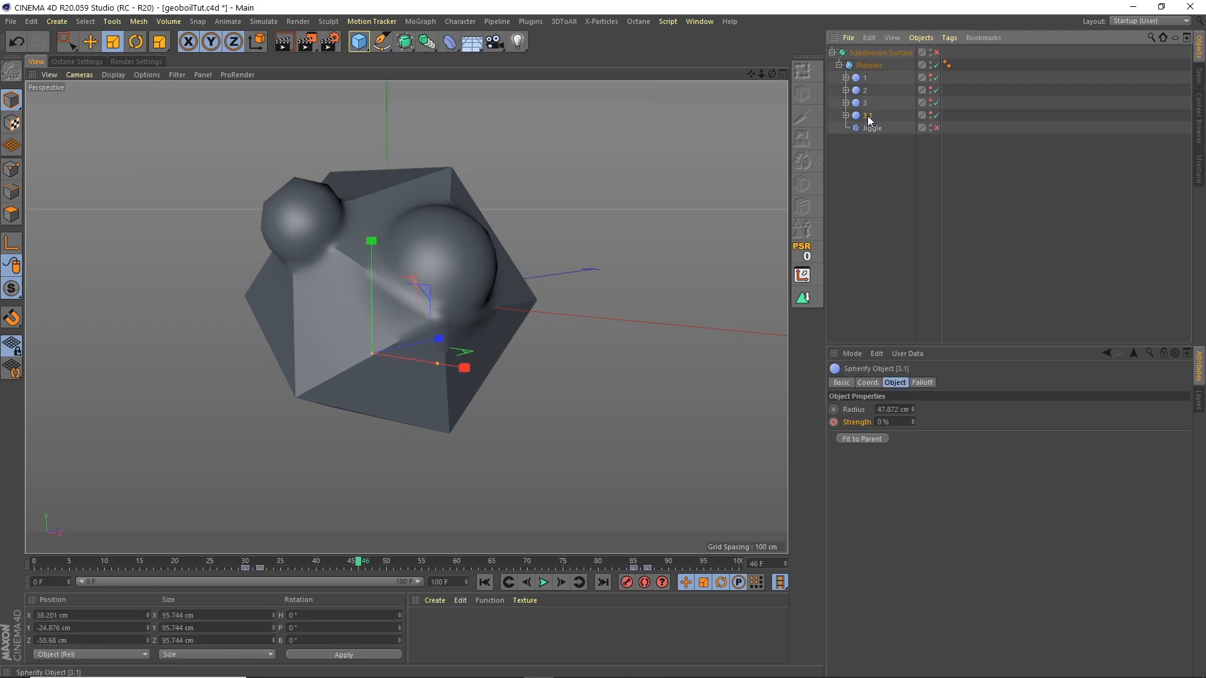
double_click(868, 117)
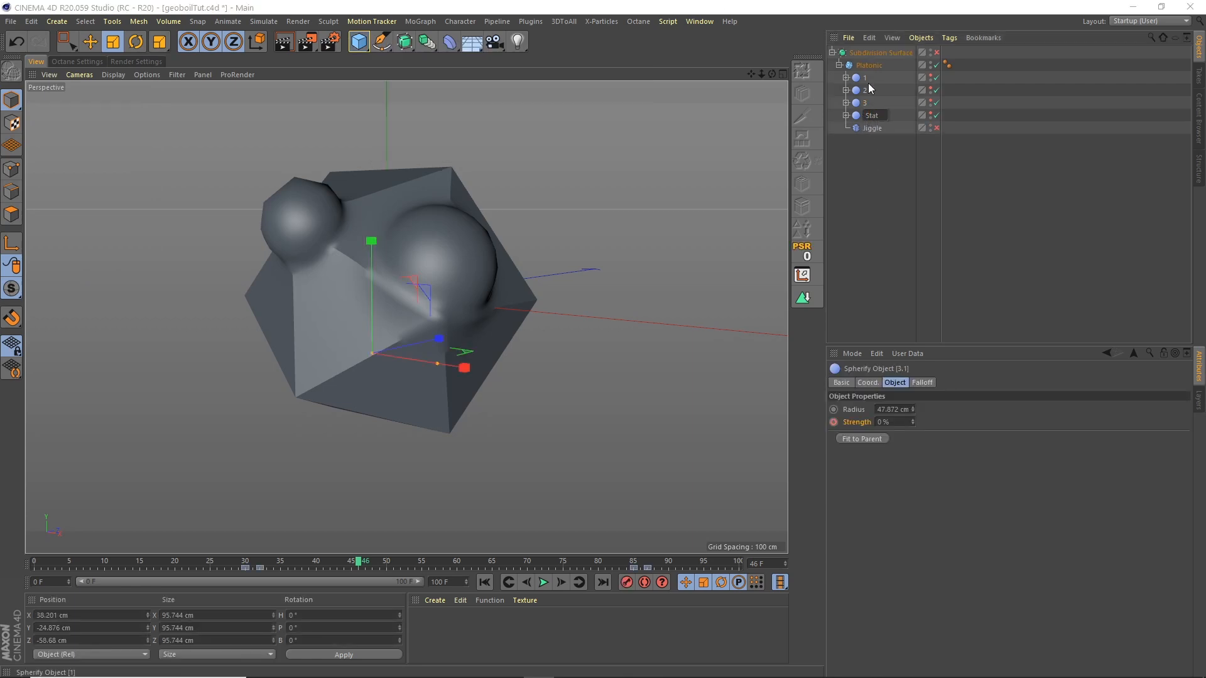
type("Static1")
key("Return")
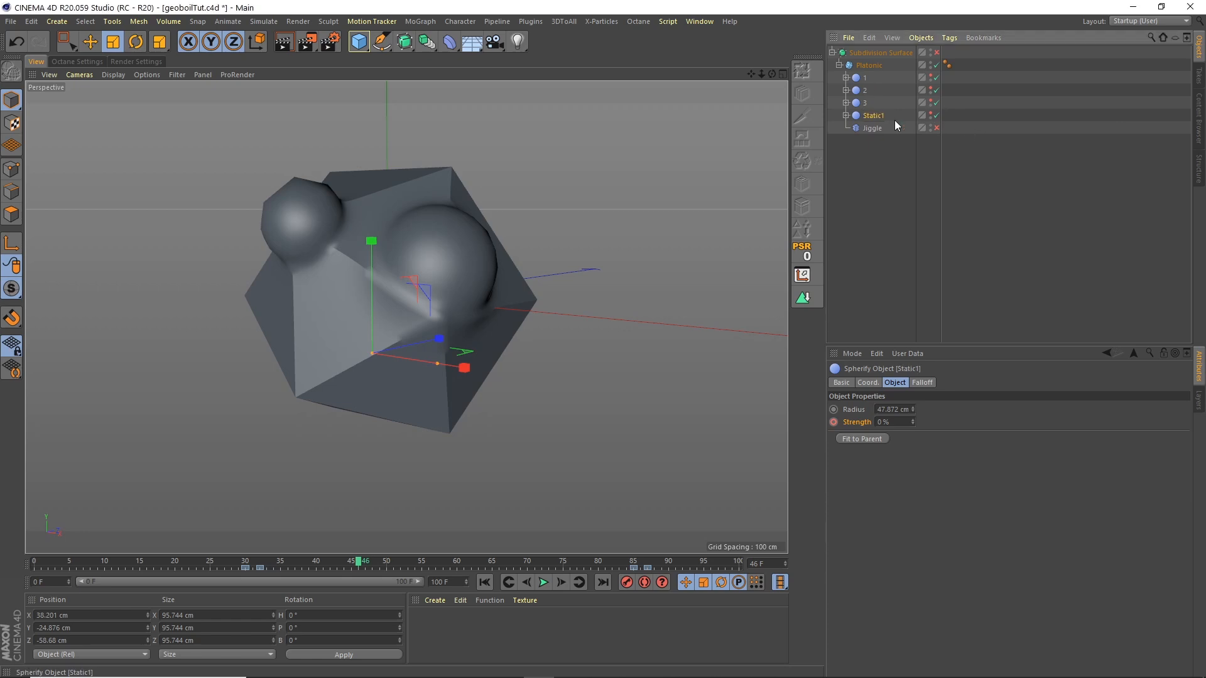
Delete all of Static1's keyframes in the dope sheet timeline and close the timeline.
left_click(846, 115)
left_click(704, 22)
left_click(750, 162)
left_click(640, 280)
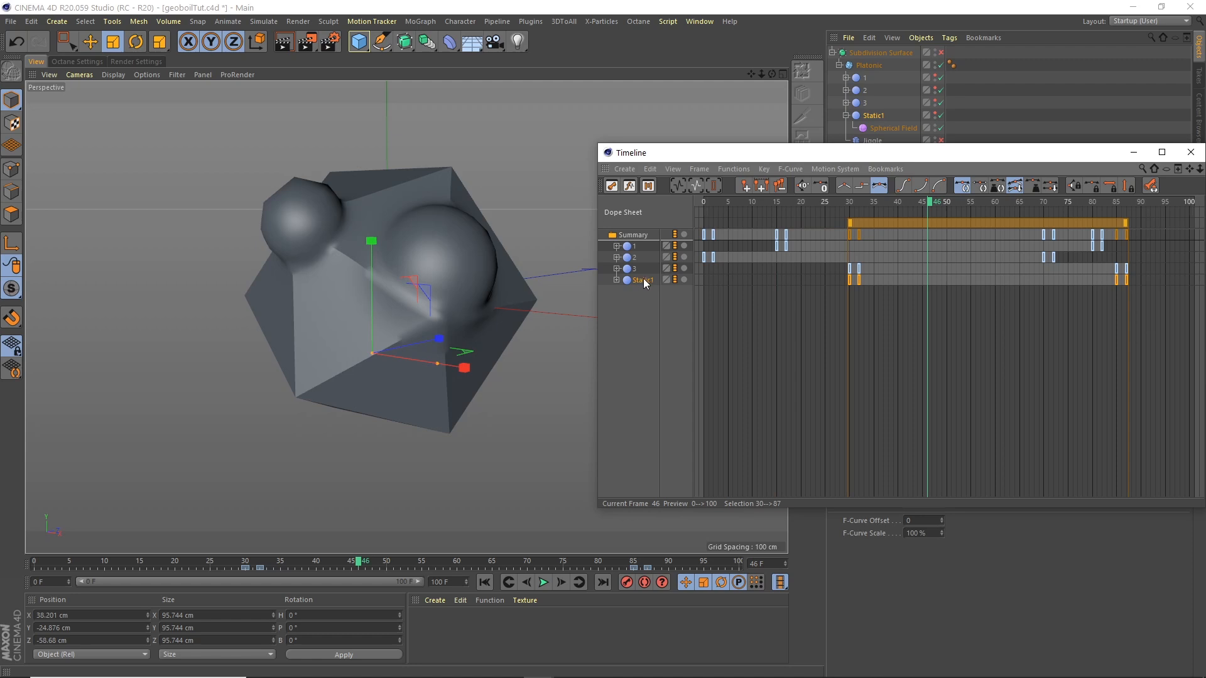
key("Delete")
left_click(1190, 152)
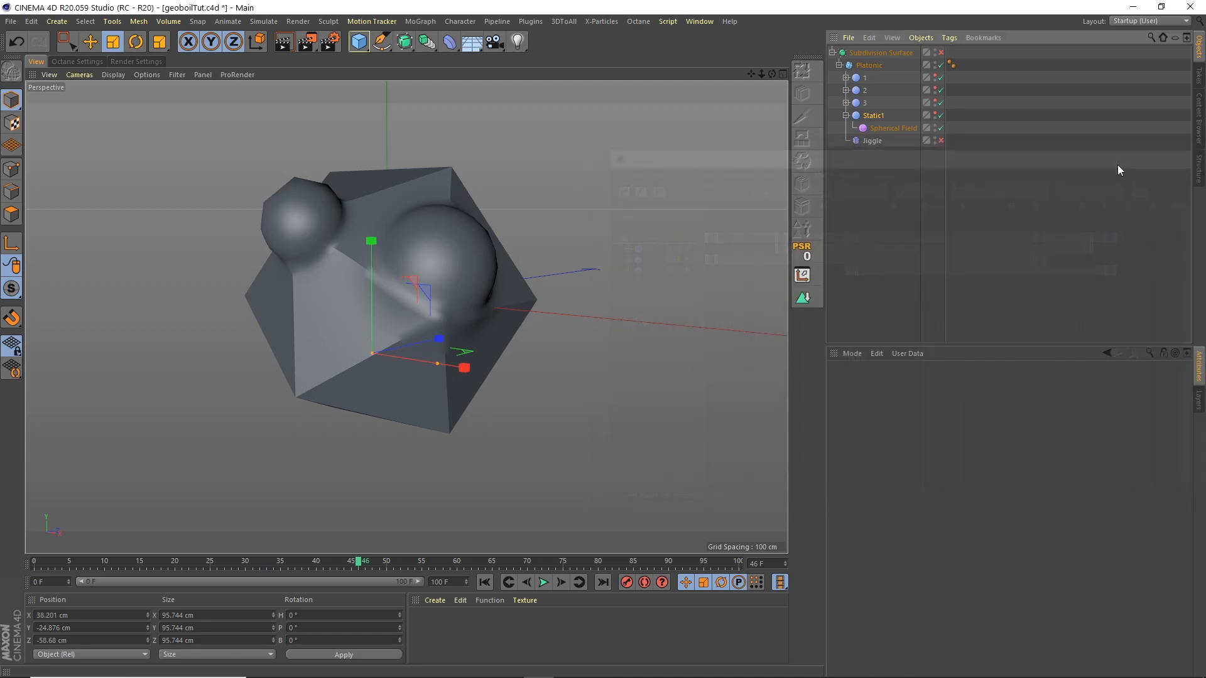
Set the Static1 deformer's strength to 70%.
left_click(877, 116)
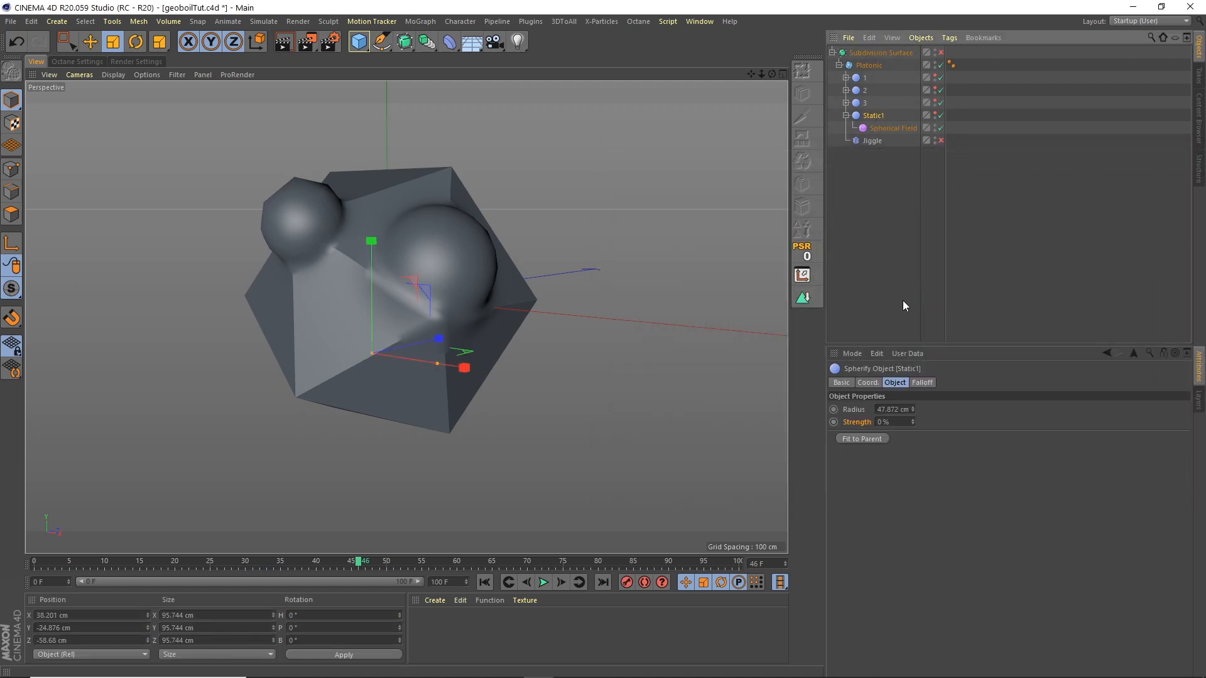
left_click(893, 423)
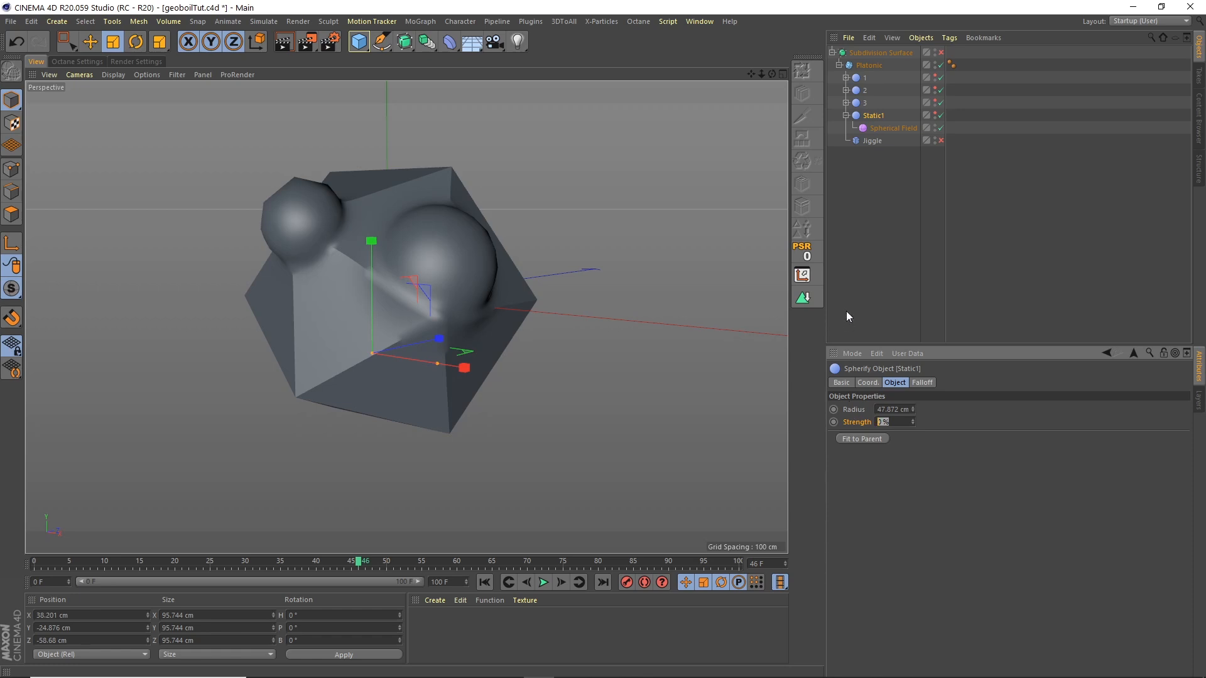
type("70")
key("Return")
Scale Static1 down to about 35 cm and move it onto the front face between the two visible bulges.
key("e")
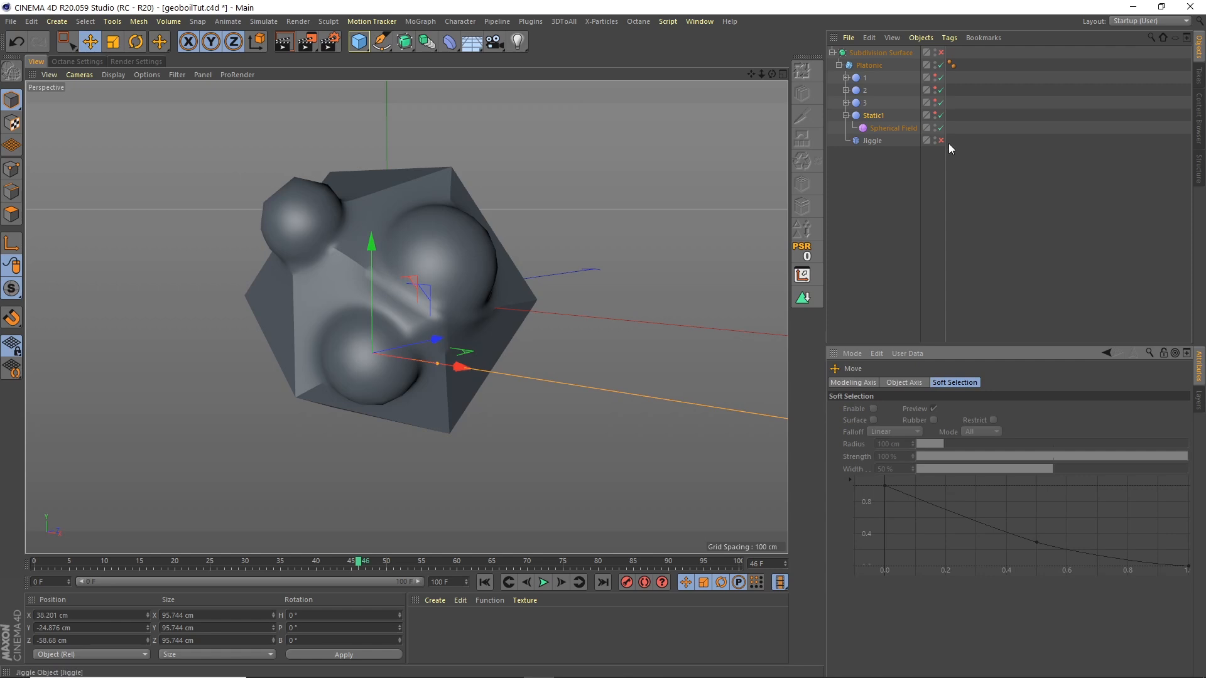
key("t")
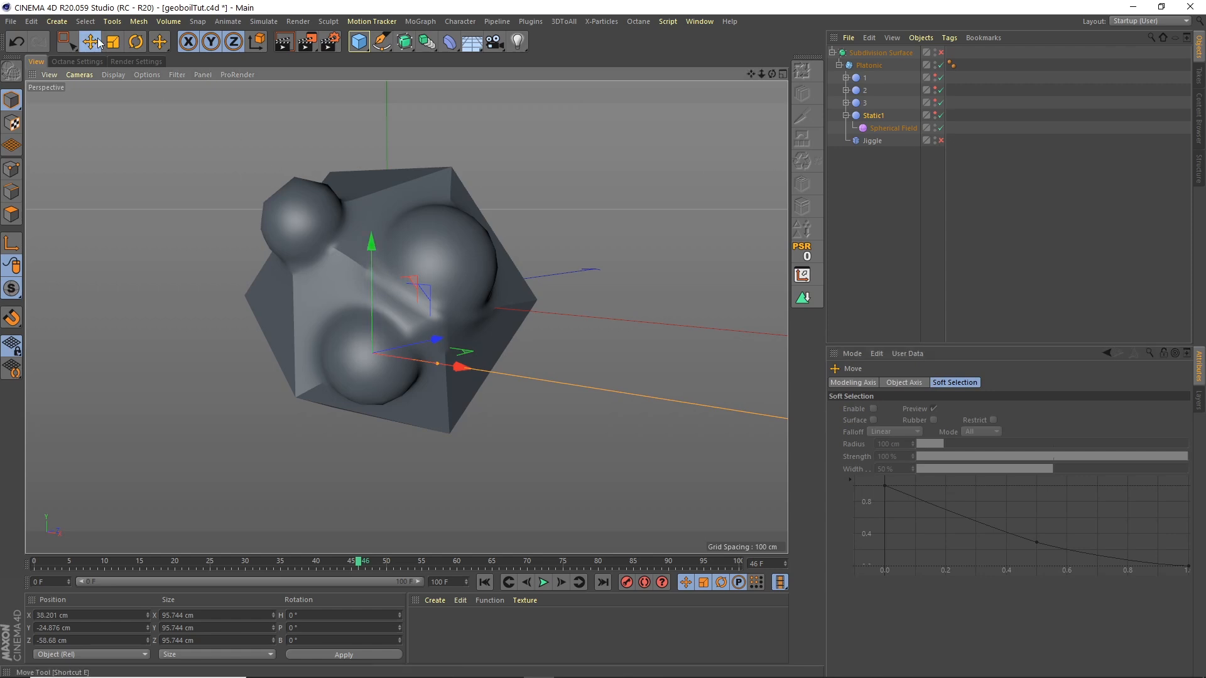
left_click_drag(511, 158, 284, 352)
key("e")
left_click_drag(372, 296, 365, 242)
left_click_drag(417, 290, 412, 221)
scroll(380, 265, "up", 5)
left_click_drag(410, 303, 372, 266)
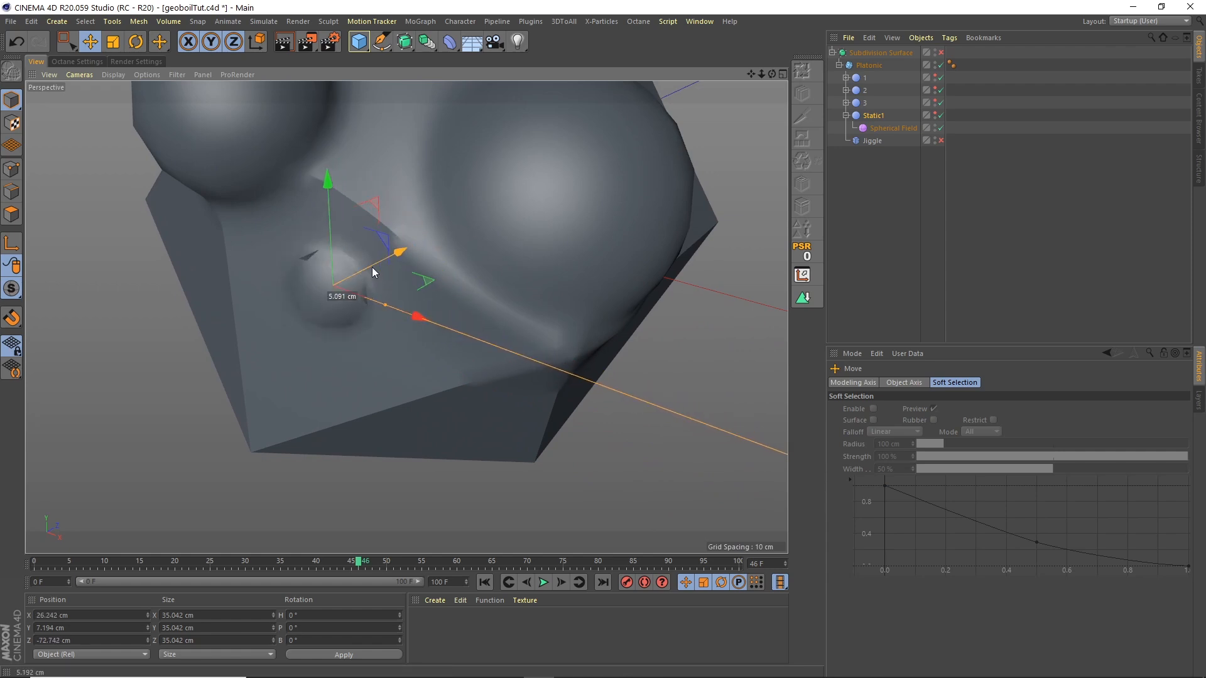
Scale Static1 up to about 50 cm and adjust its depth in the face to about Z -71 cm.
left_click(113, 42)
left_click_drag(271, 146, 388, 88)
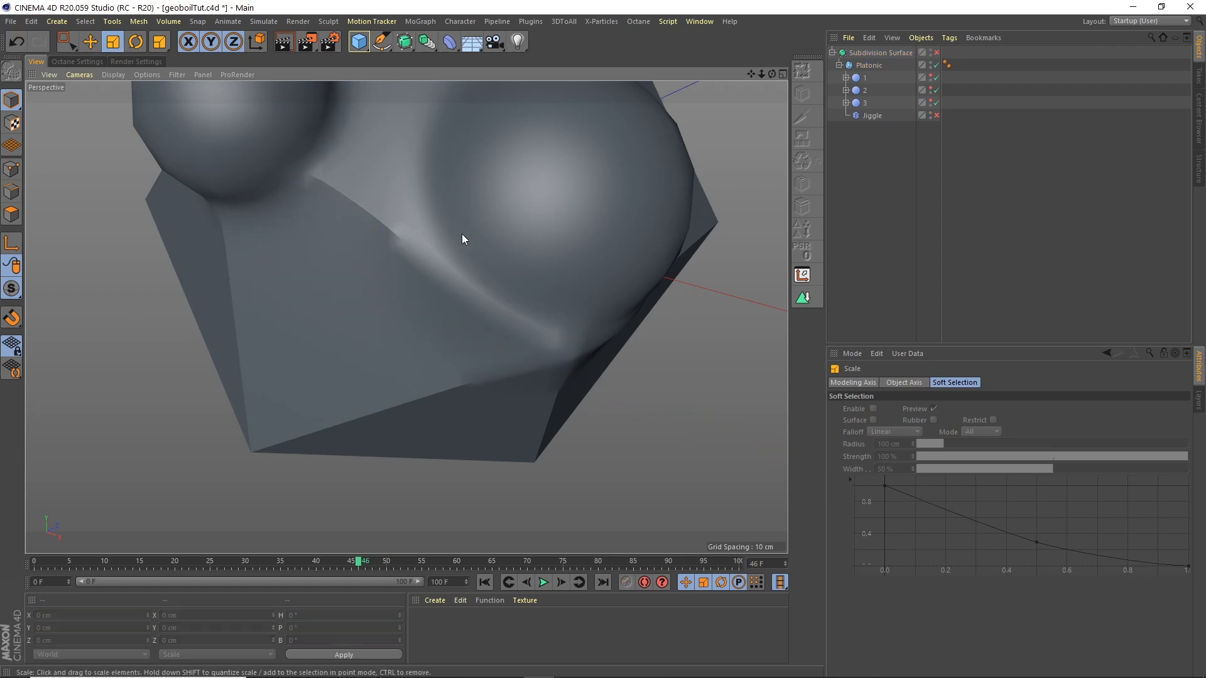
left_click_drag(453, 252, 377, 214, "alt")
key("e")
left_click_drag(410, 274, 448, 250)
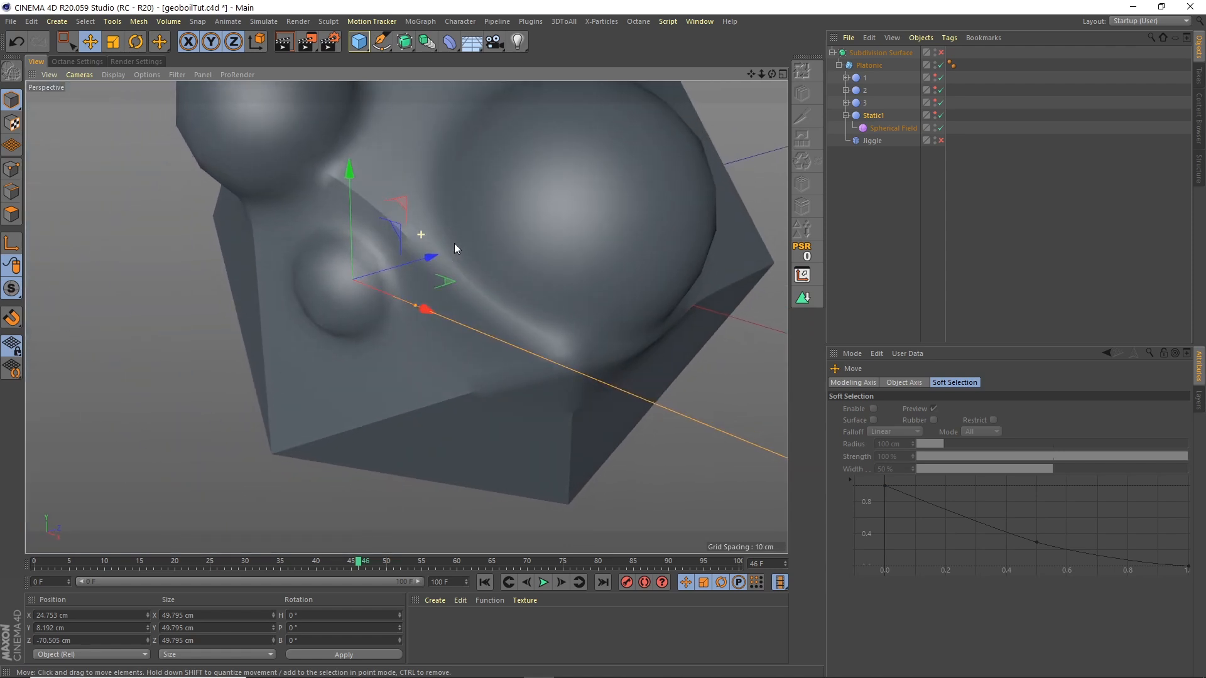
right_click_drag(500, 220, 465, 251, "alt")
middle_click_drag(528, 229, 473, 309, "alt")
left_click_drag(472, 308, 526, 204, "alt")
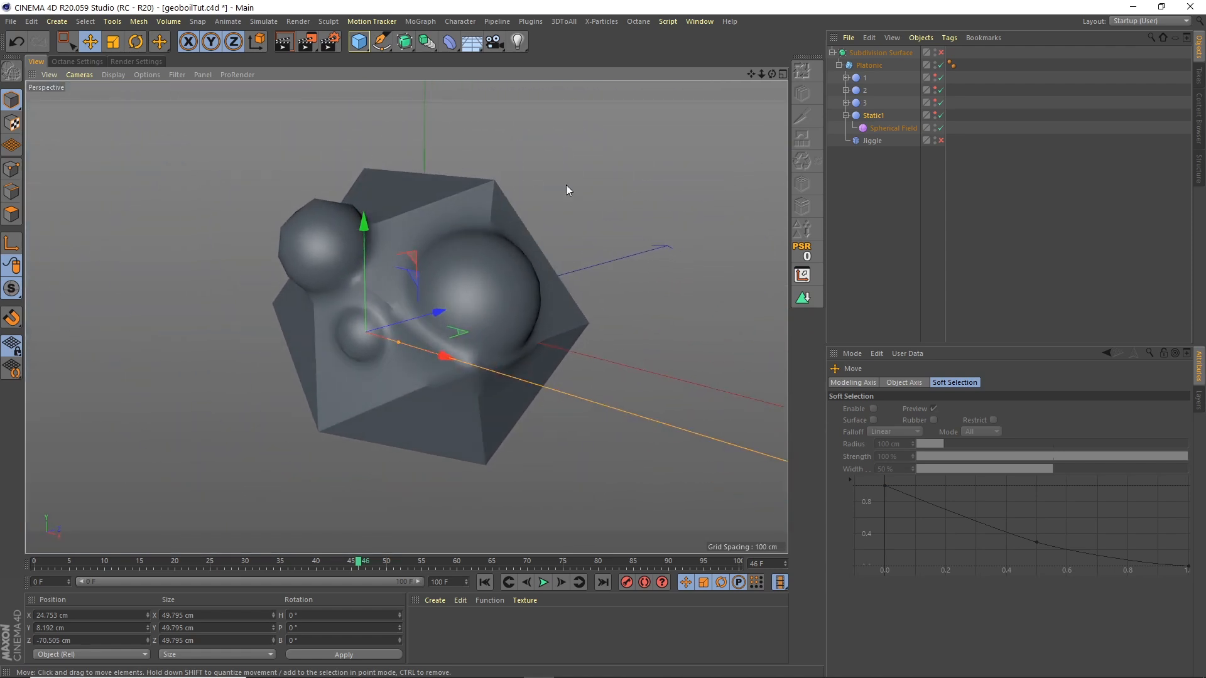
Raise the Static1 deformer's strength to 90%.
left_click(873, 117)
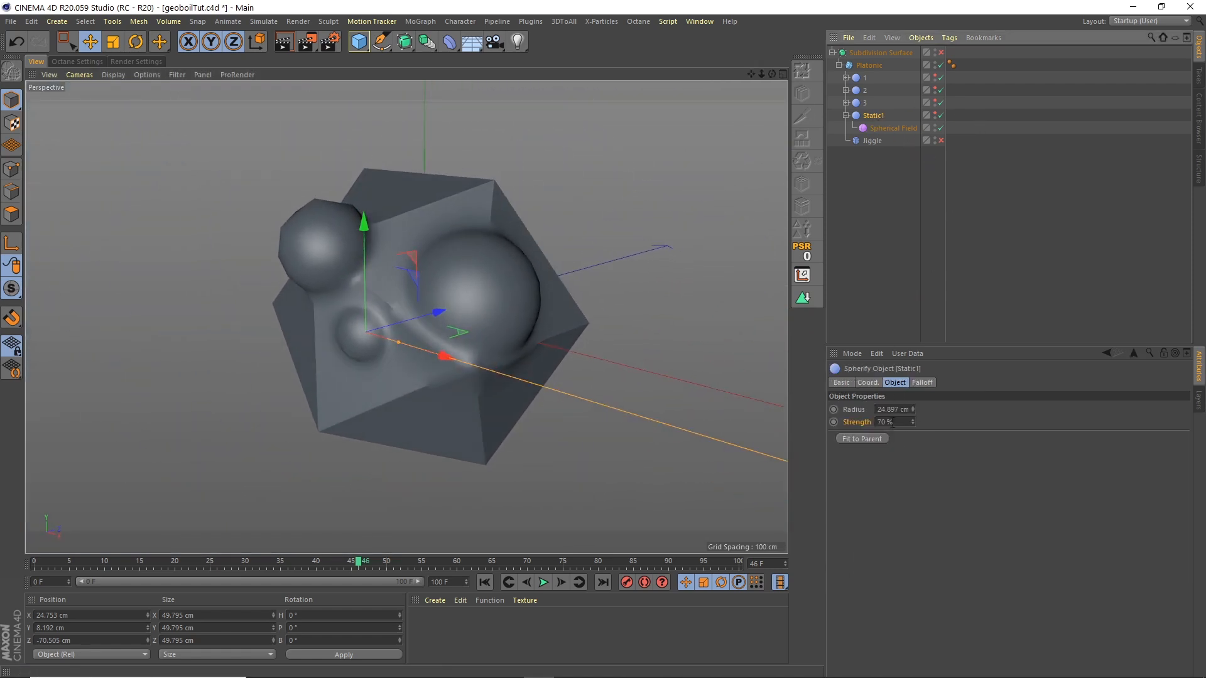
double_click(892, 422)
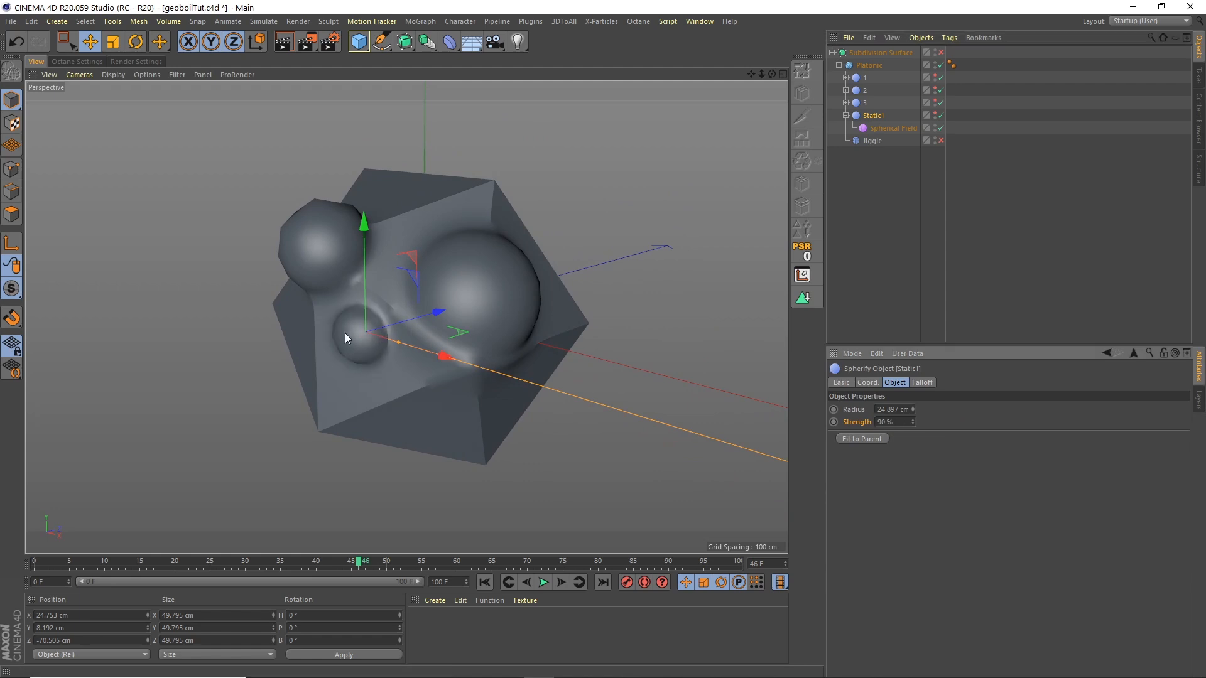
left_click_drag(433, 349, 355, 350, "alt")
Duplicate the Static1 deformer with its spherical field and rename the copy Static2.
left_click(846, 115)
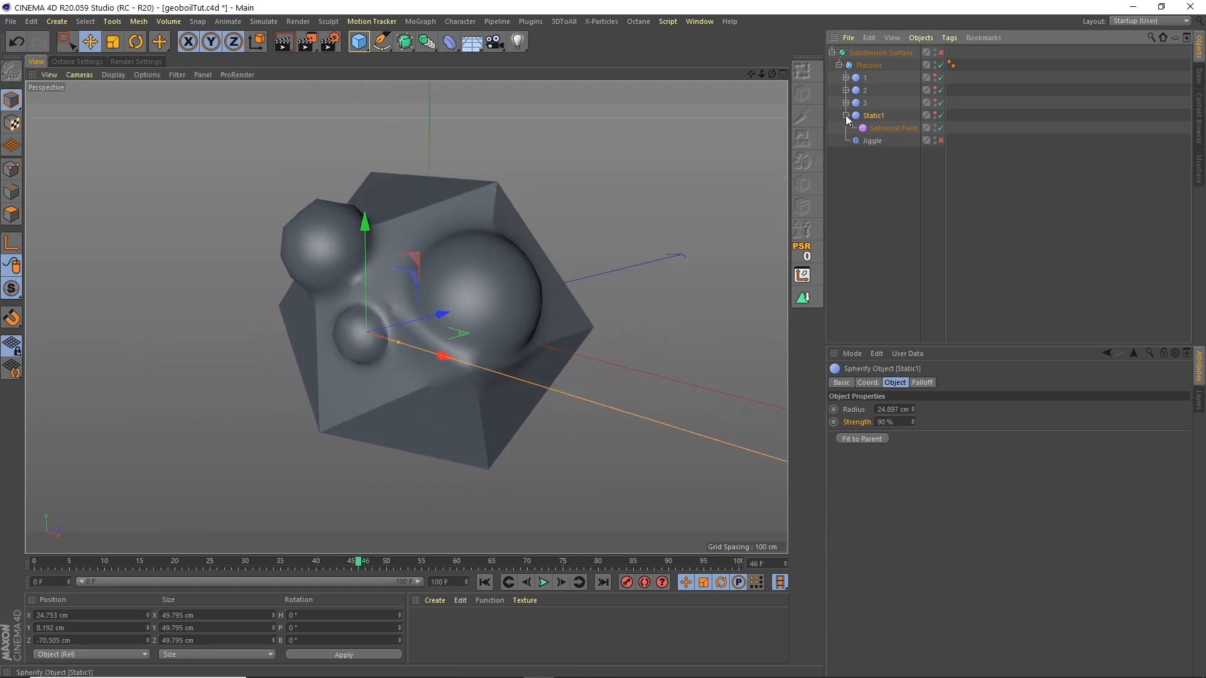
left_click_drag(875, 121, 877, 129, "ctrl")
double_click(879, 128)
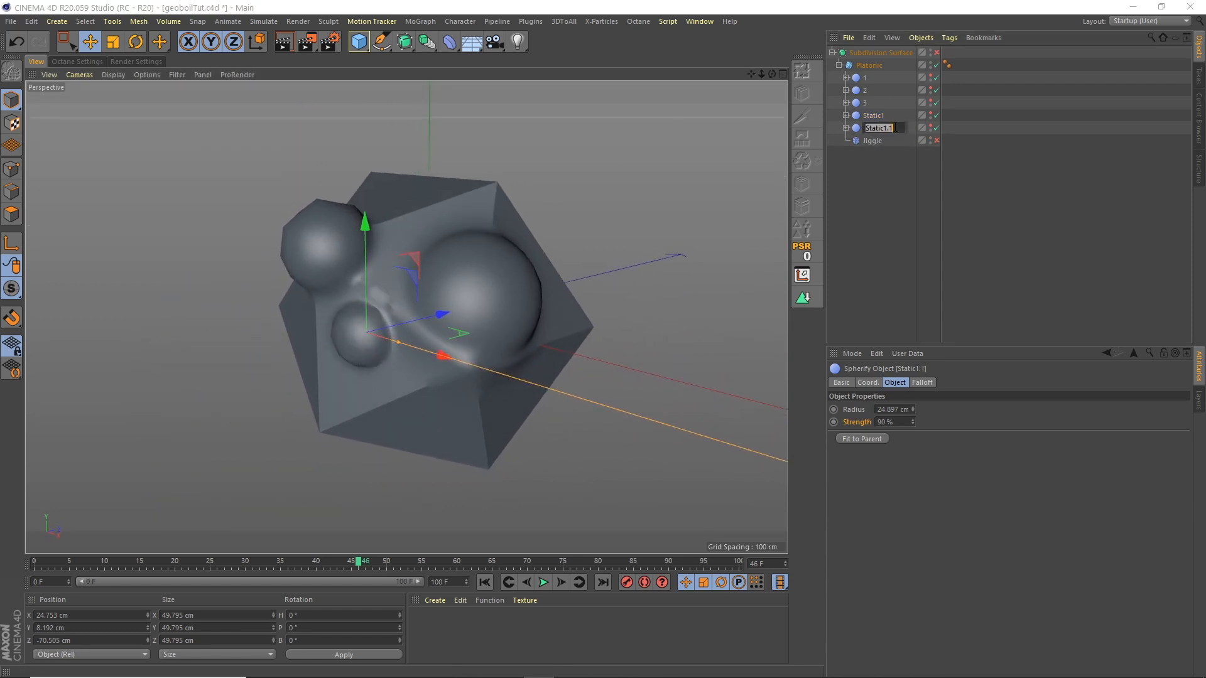
type("Static2")
key("Return")
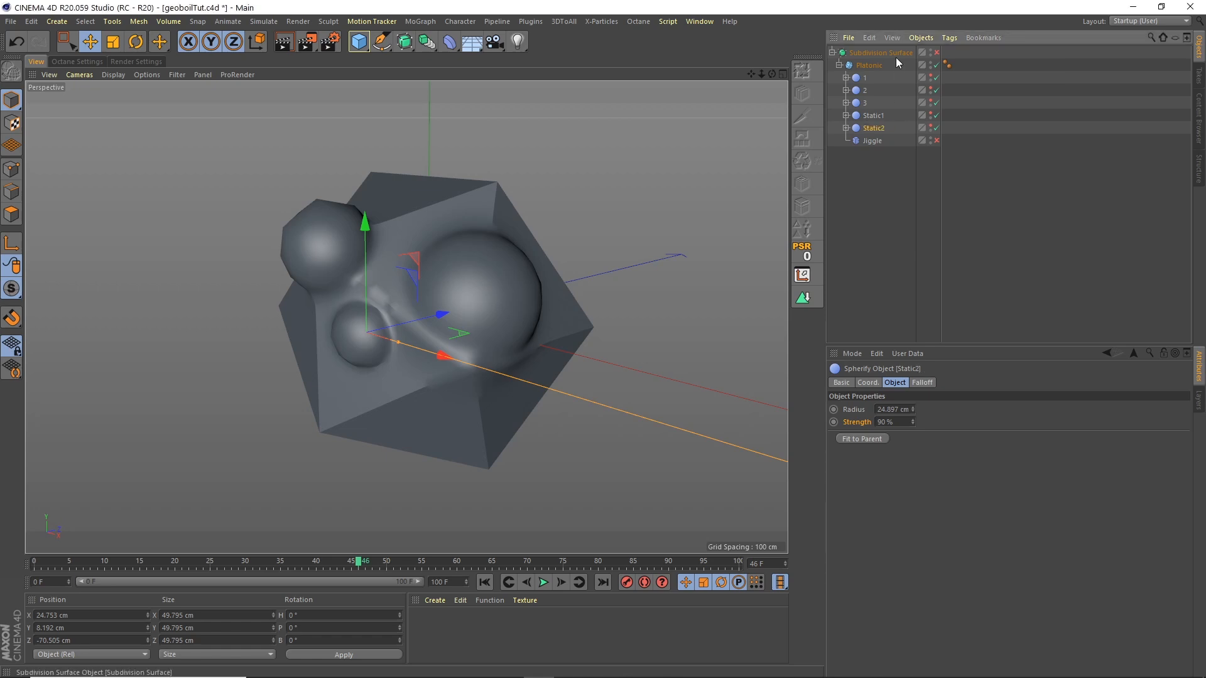
Move Static2 to the icosahedron's upper edge at about X 31, Y 75, Z -13 cm and scale it to about 59 cm.
left_click_drag(367, 277, 422, 165)
left_click_drag(399, 125, 400, 128)
left_click_drag(400, 130, 399, 128)
mouse_move(458, 221)
left_mouse_down("alt")
mouse_move(409, 222)
mouse_move(457, 194)
mouse_move(470, 201)
left_mouse_up("alt")
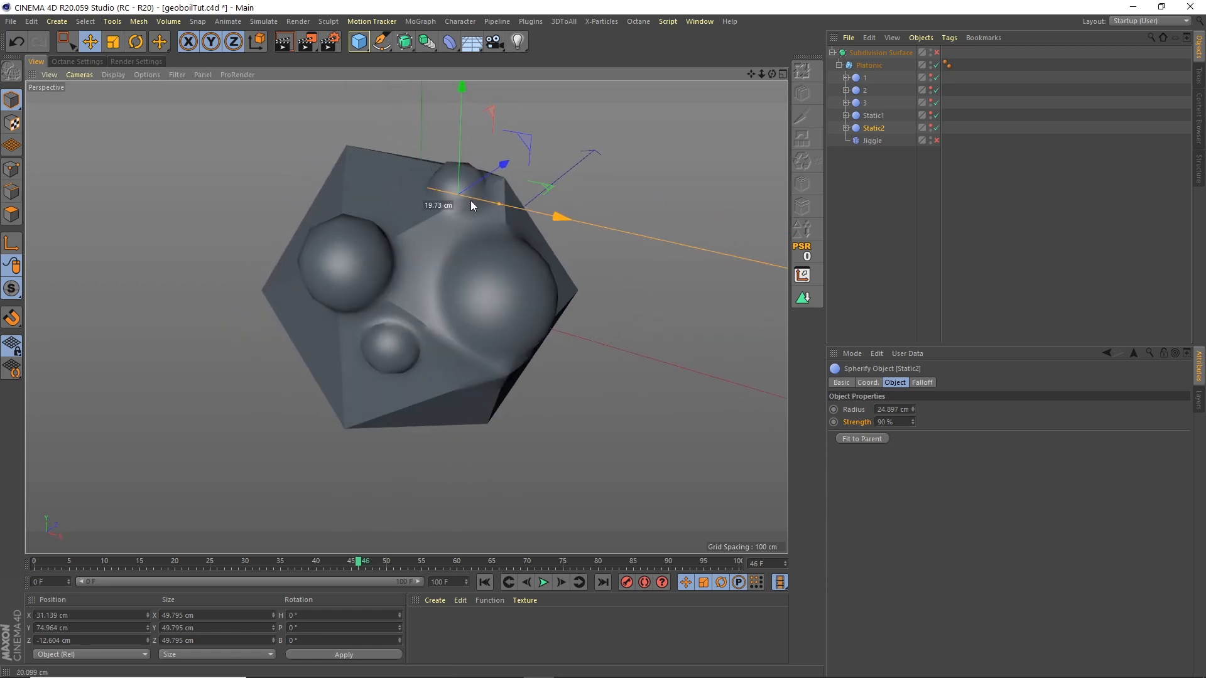
left_click(113, 42)
left_click_drag(222, 108, 405, 179)
Duplicate the Static2 deformer and rename the copy Static3.
left_click_drag(872, 129, 873, 141)
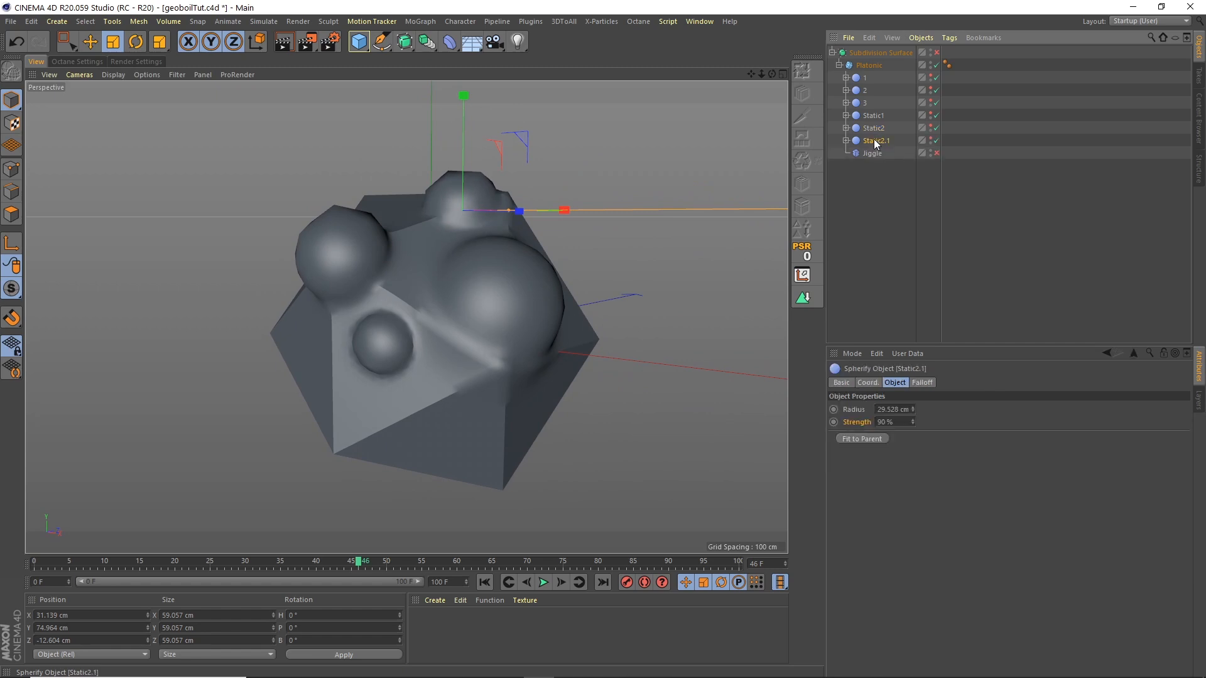
double_click(883, 140)
type("3")
key("Return")
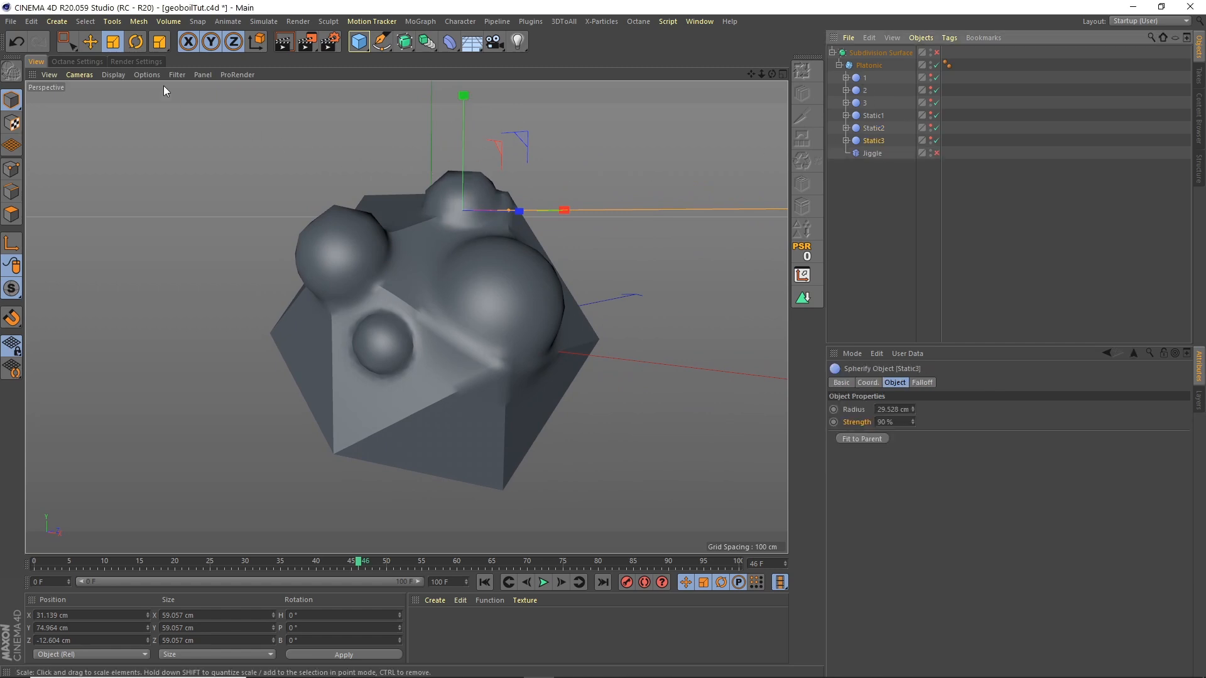
left_click(90, 41)
mouse_move(465, 160)
left_mouse_down()
mouse_move(468, 171)
mouse_move(458, 153)
mouse_move(471, 172)
left_mouse_up()
left_click_drag(508, 209, 308, 257, "alt")
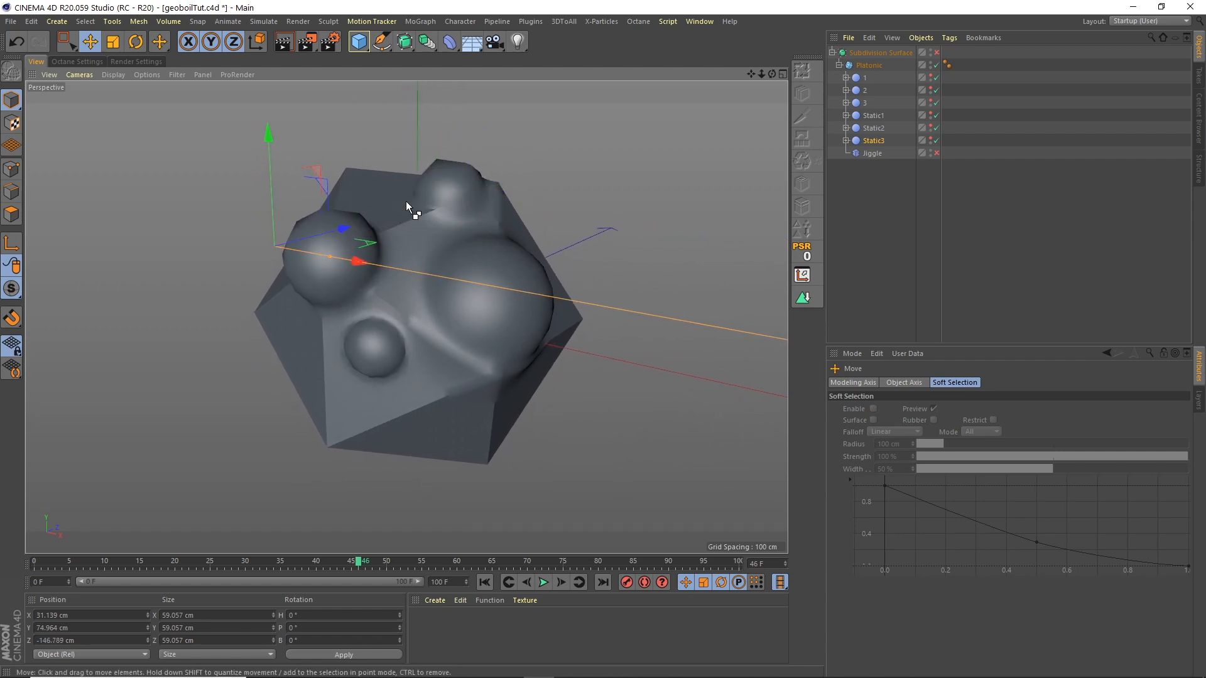
key("ctrl+z")
Move Static3 to the icosahedron's lower left side, at about X -36, Y -29, Z -64 cm.
left_click(874, 139)
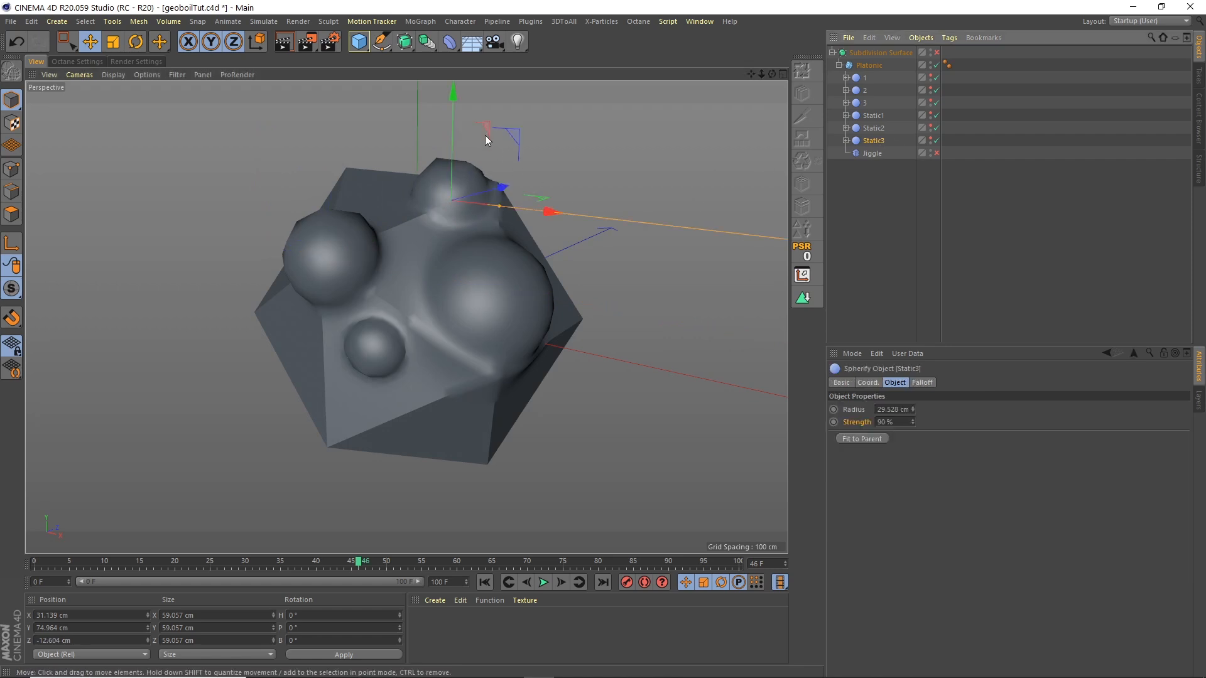
left_click_drag(458, 102, 457, 190)
left_click_drag(504, 266, 376, 356)
left_click_drag(332, 408, 224, 292, "alt")
left_click_drag(273, 395, 194, 332, "alt")
left_click_drag(258, 228, 265, 325)
left_click_drag(314, 409, 417, 295)
Enable the Subdivision Surface, play the animation from the start and stop it after checking all bulges.
left_click(936, 52)
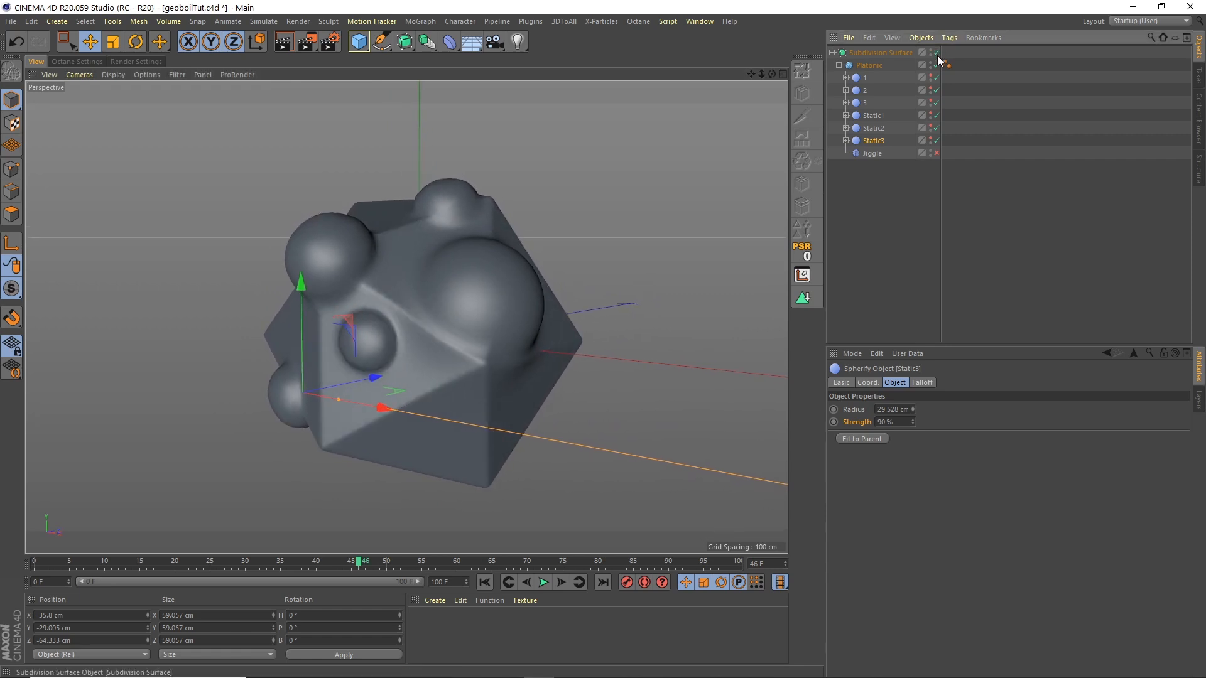
left_click(861, 202)
left_click_drag(619, 267, 559, 286, "alt")
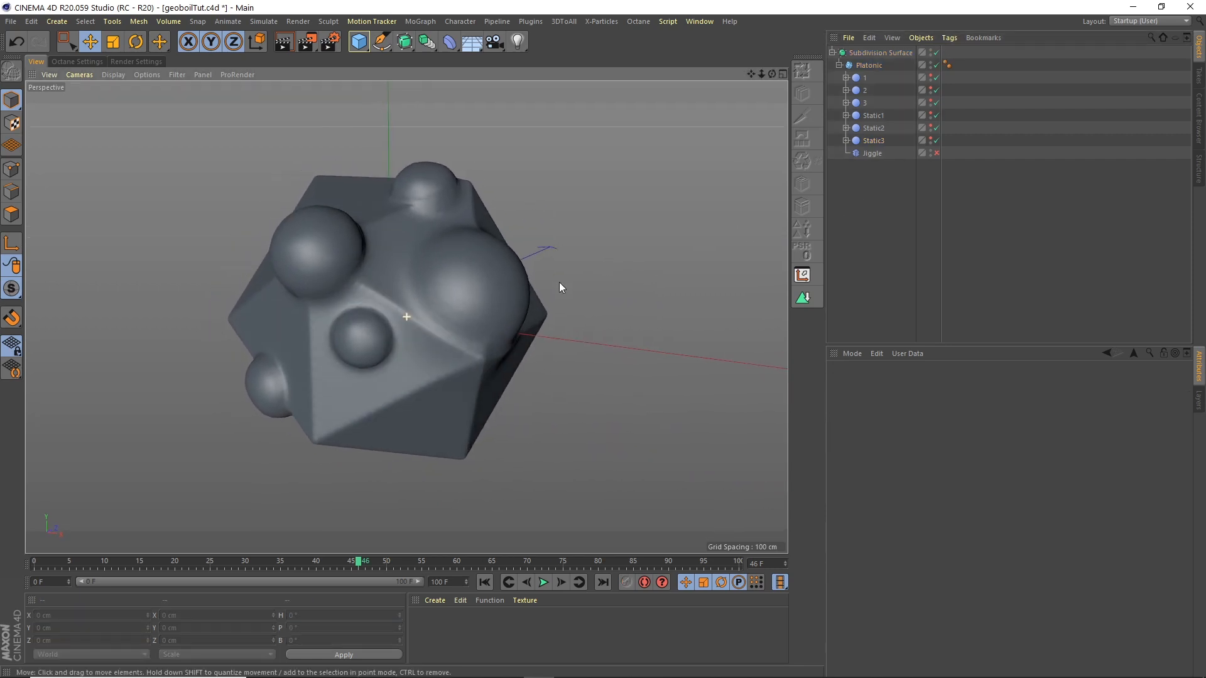
middle_click_drag(558, 282, 586, 292, "alt")
left_click(485, 583)
left_click(542, 581)
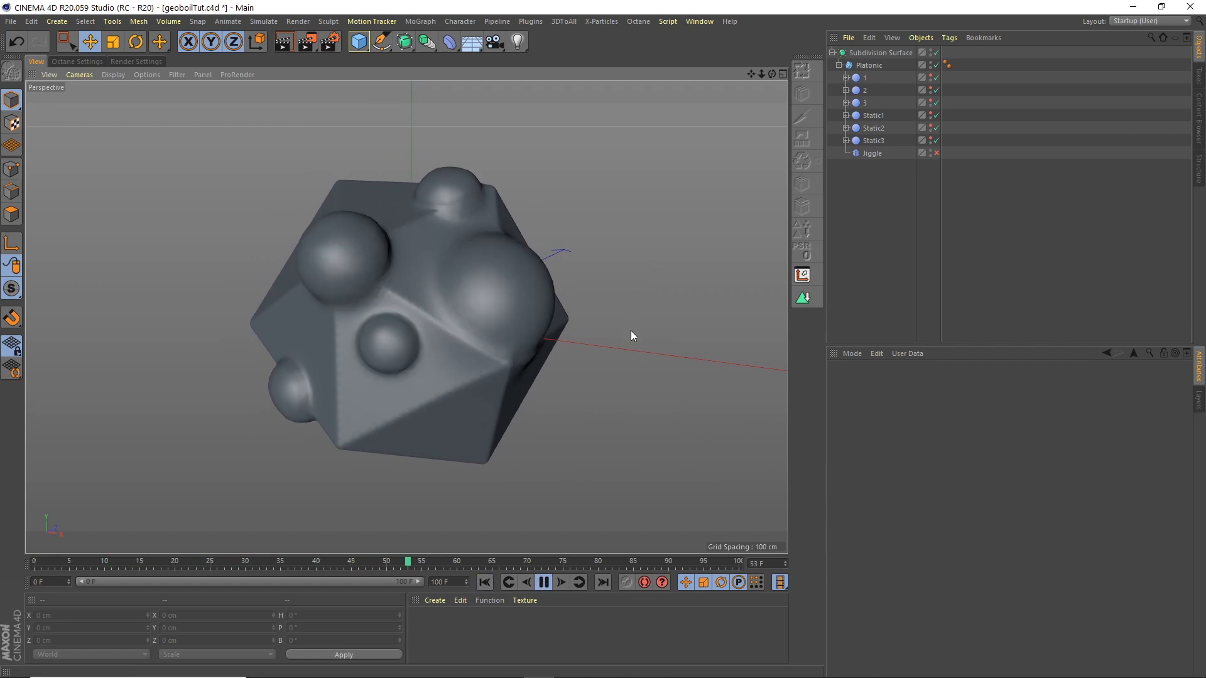
left_click(543, 582)
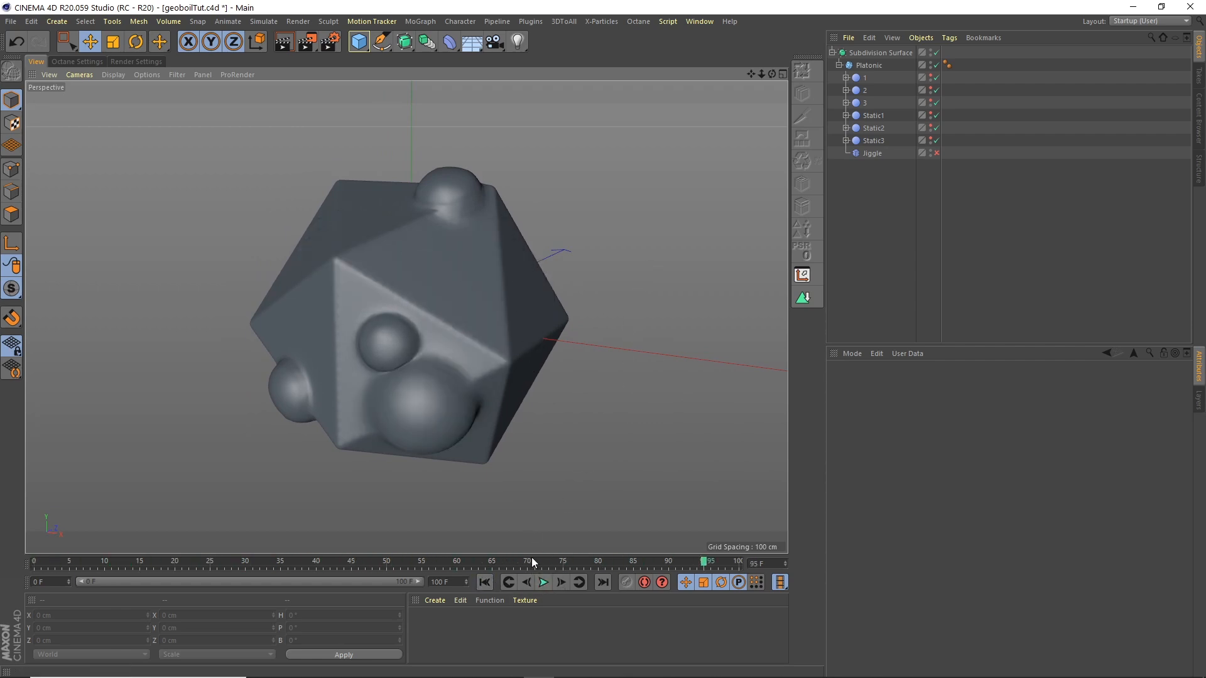
Add Vibrate tags to the Static1, Static2 and Static3 deformers.
left_click_drag(533, 559, 344, 561)
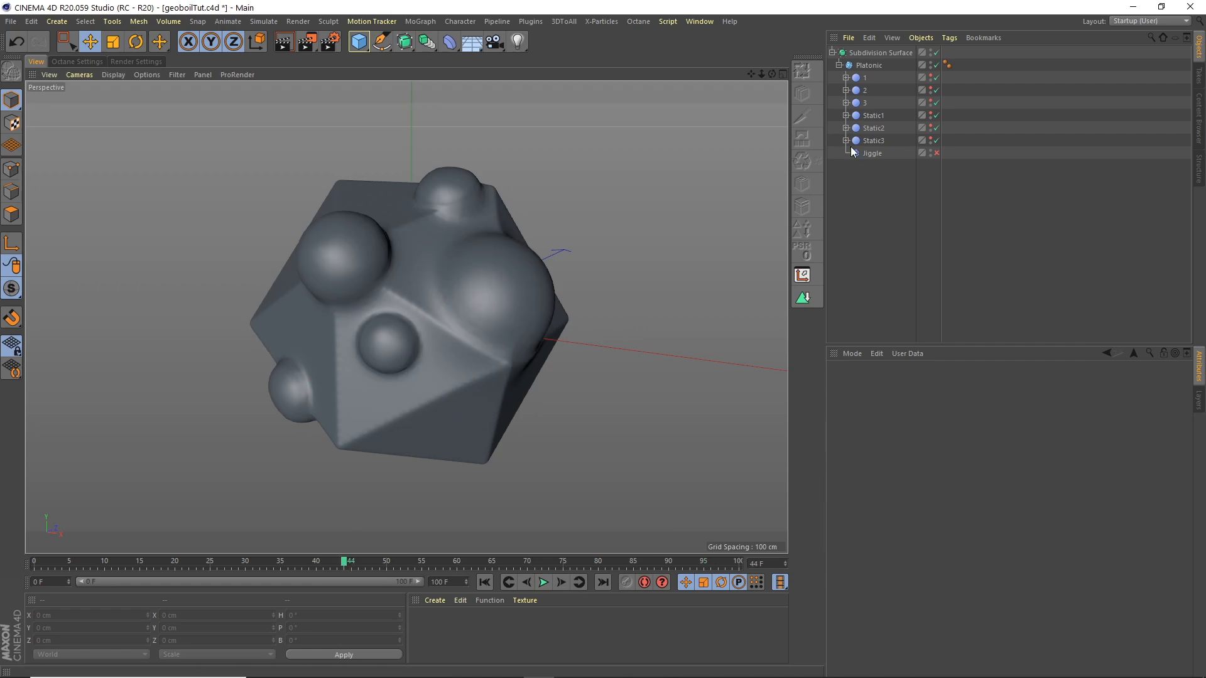
left_click(880, 116)
left_click(877, 141, "shift")
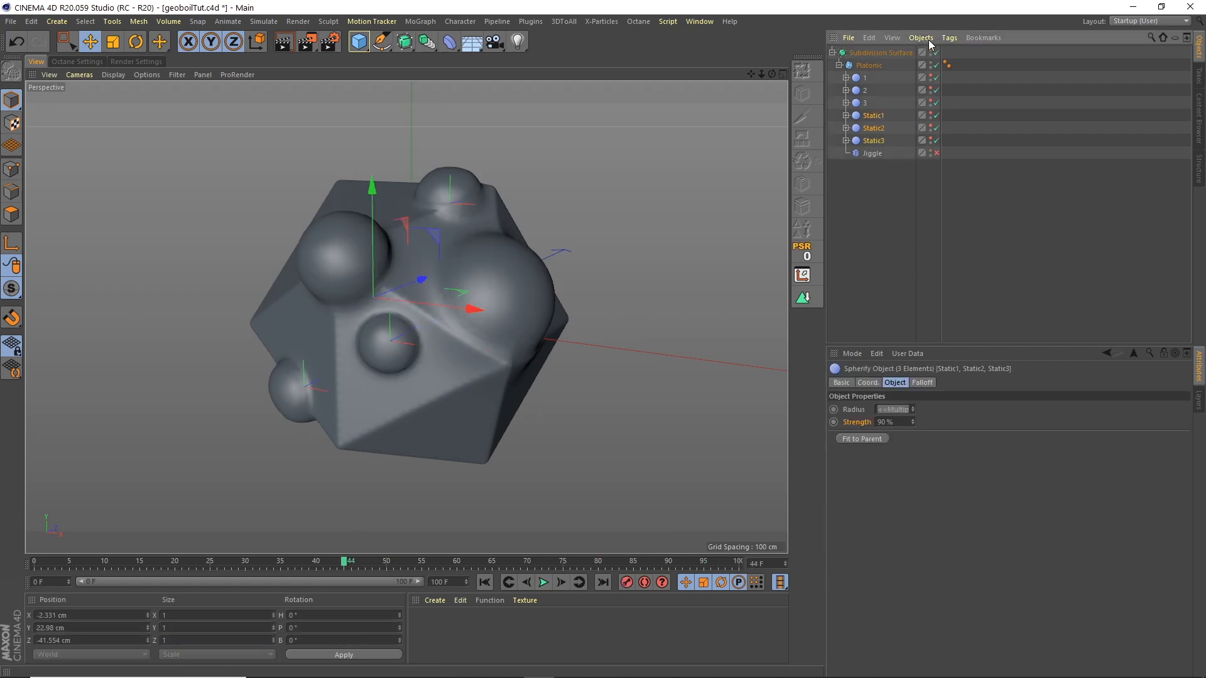
left_click(949, 38)
mouse_move(993, 55)
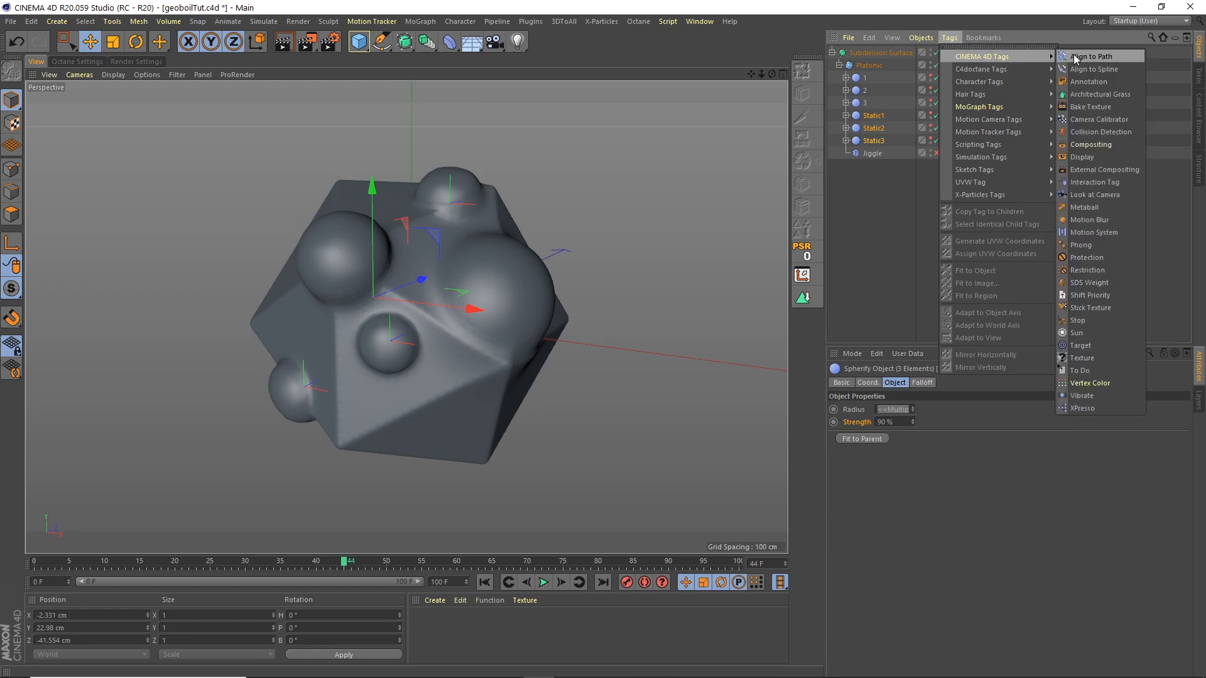
left_click(1081, 398)
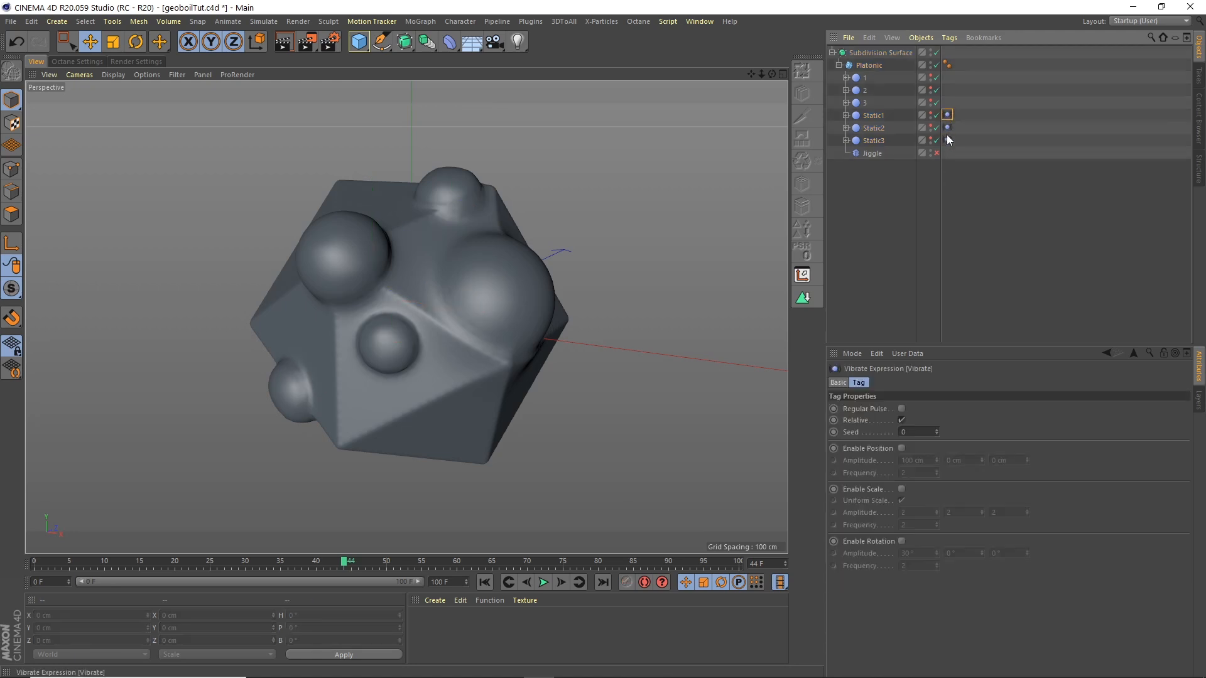
Enable regular pulse and scale on the three Vibrate tags, with amplitude 1.1 on every axis and frequency 0.25.
left_click(901, 409)
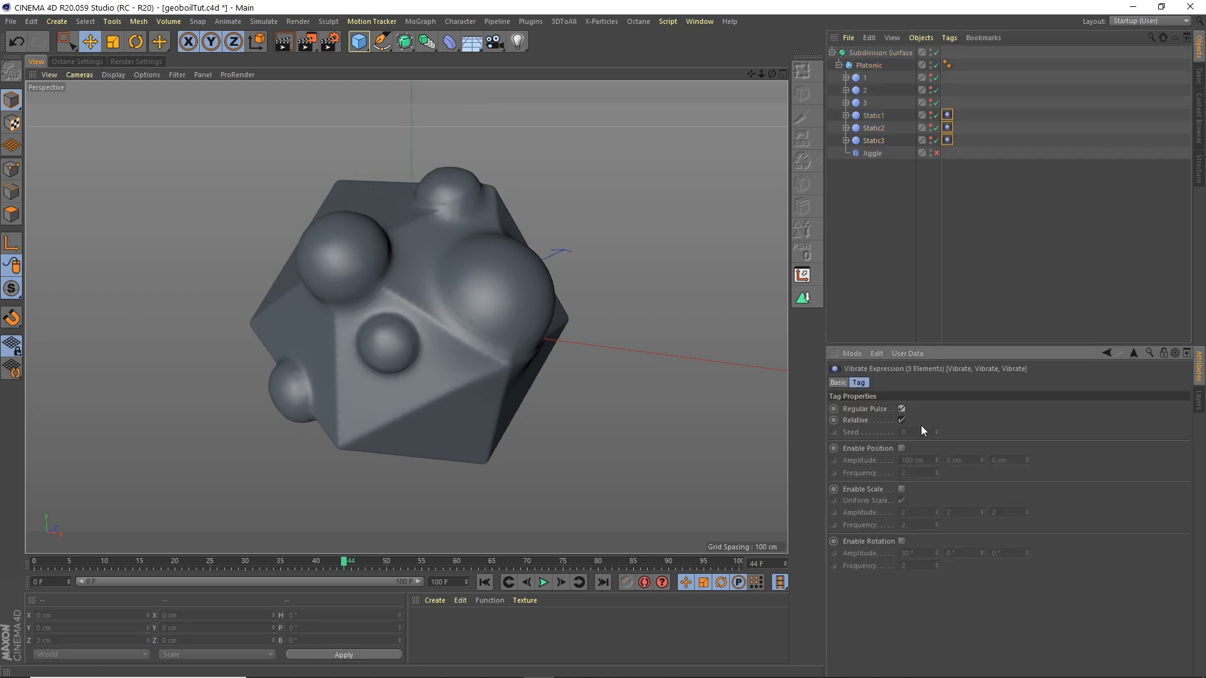
left_click(901, 489)
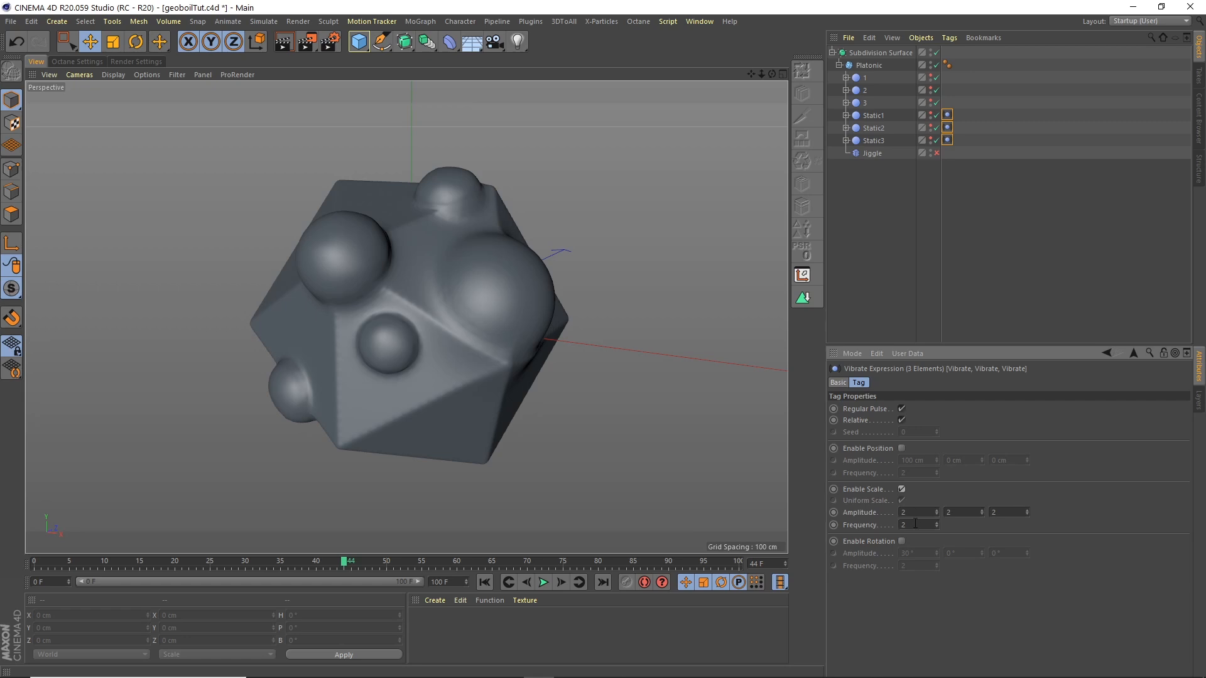
type(".21.1")
key("Tab")
type("1.1")
key("Tab")
type("1.1")
key("Tab")
left_click(855, 254)
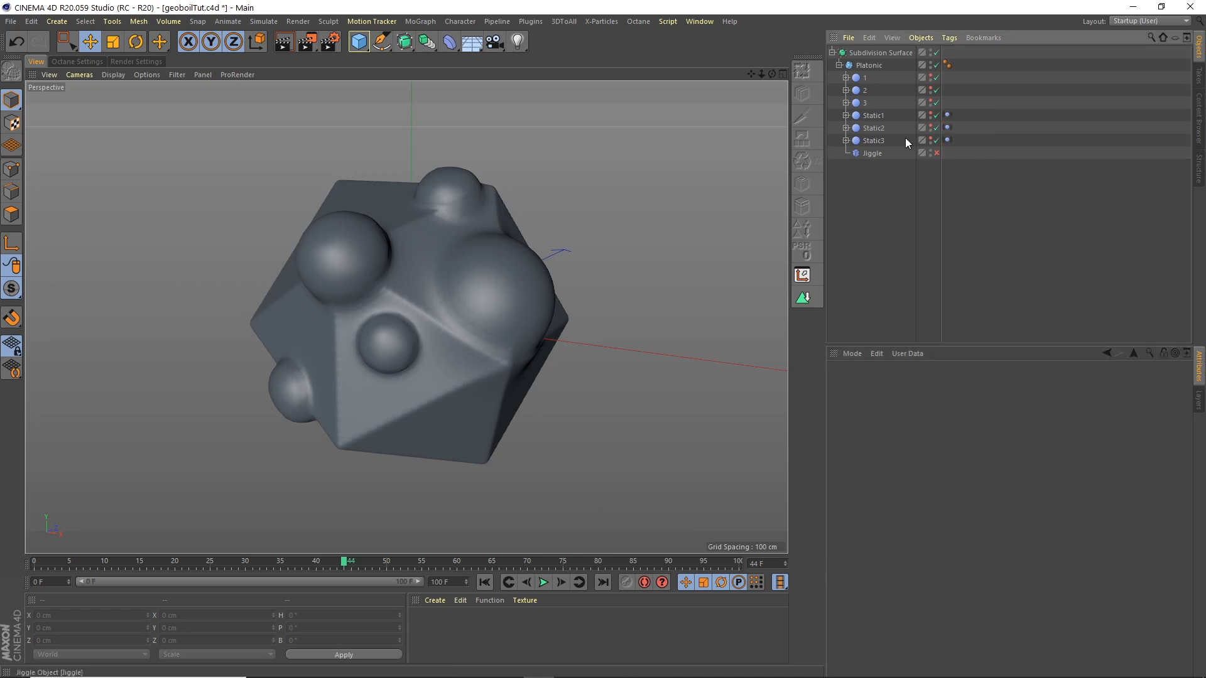
Disable the Subdivision Surface and play the animation from the start to check the pulsing static bulges.
left_click(936, 52)
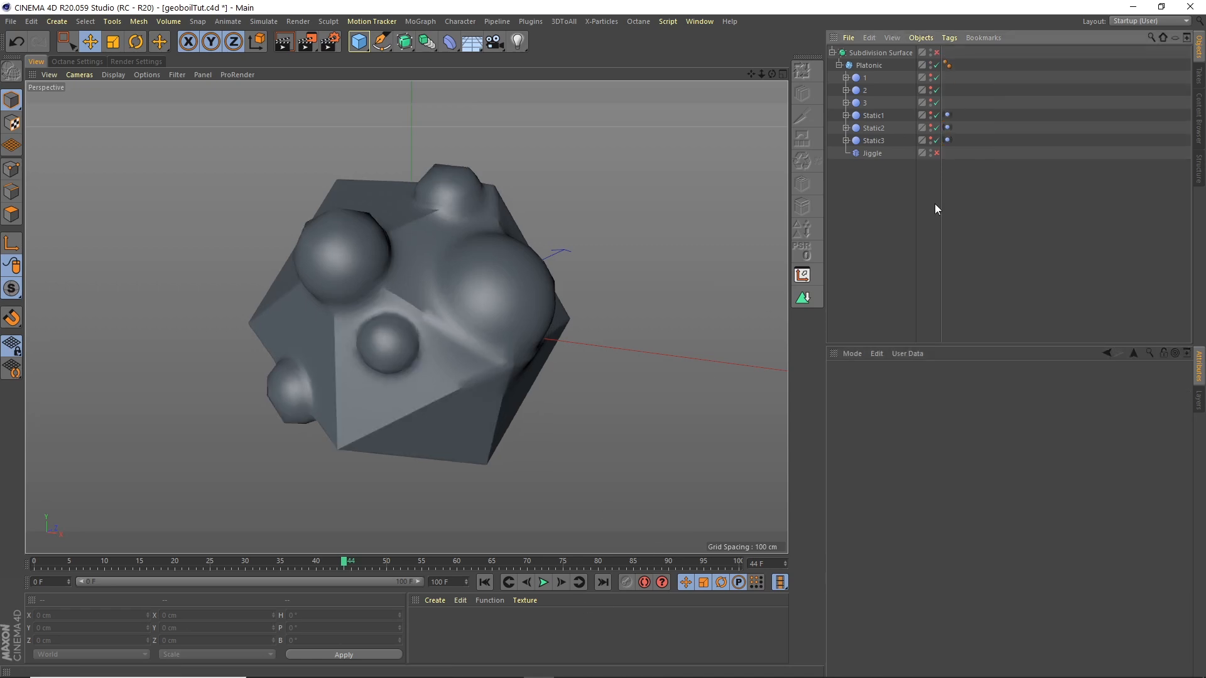
left_click(486, 582)
left_click(544, 582)
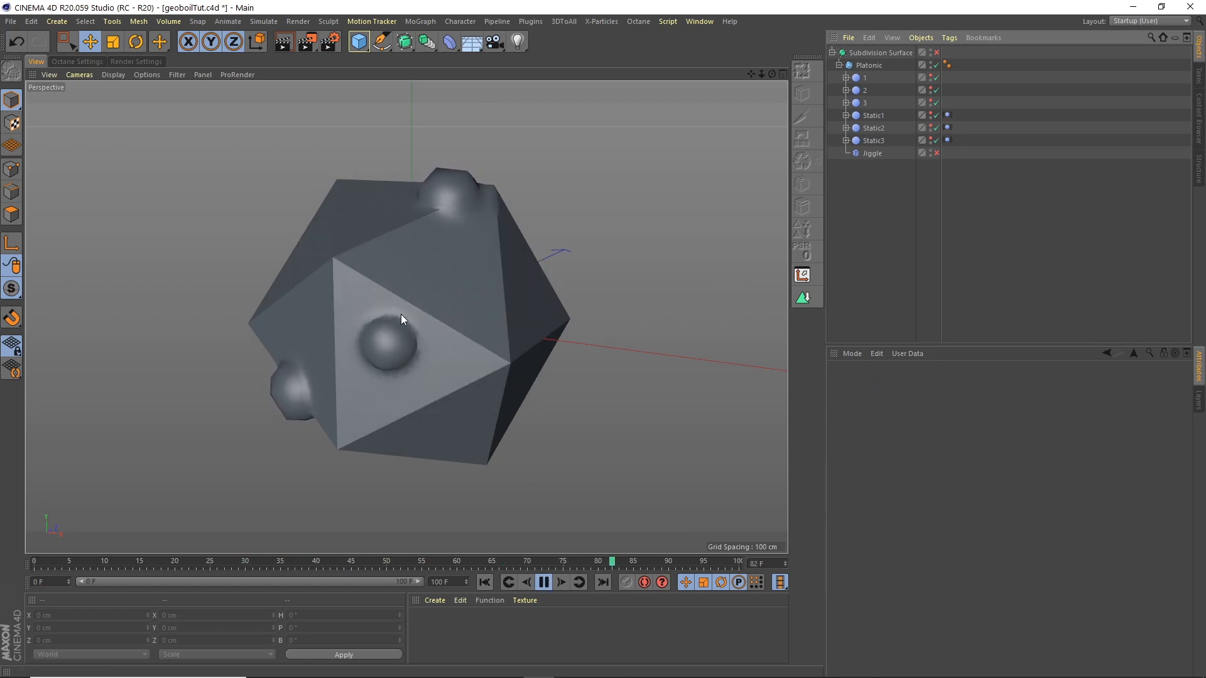
left_click(544, 583)
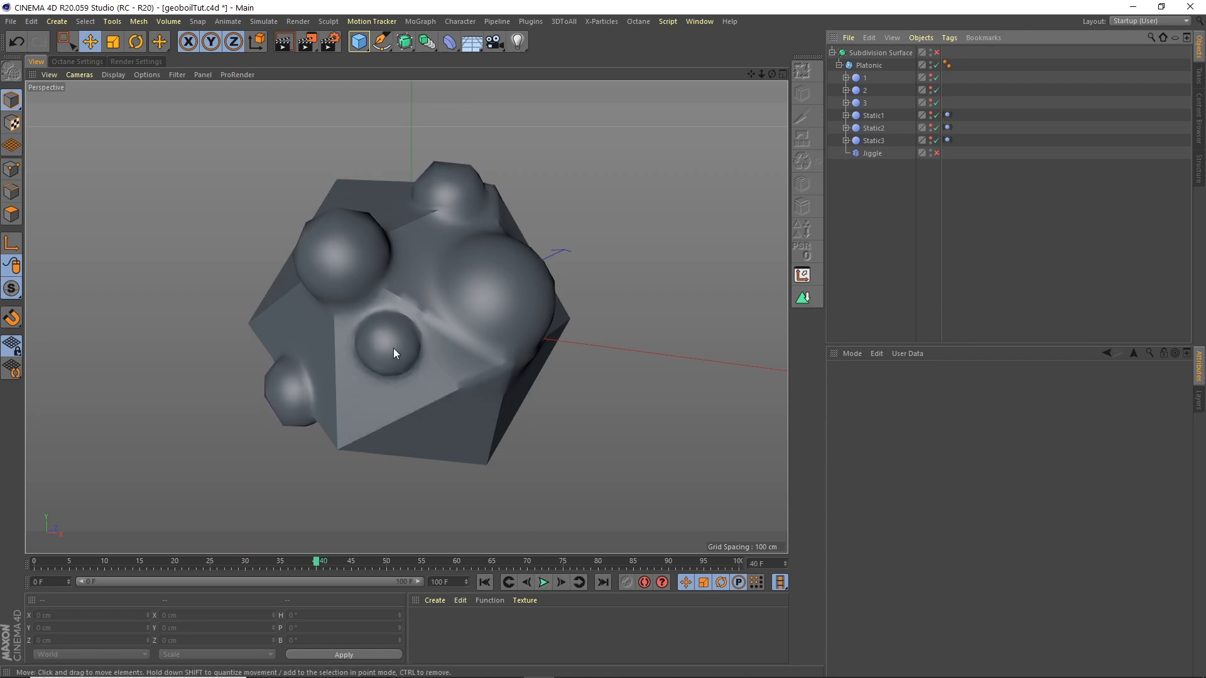
Set the scale amplitude of Static2's Vibrate tag to 0.9 on every axis and play the animation to check it.
left_click(947, 128)
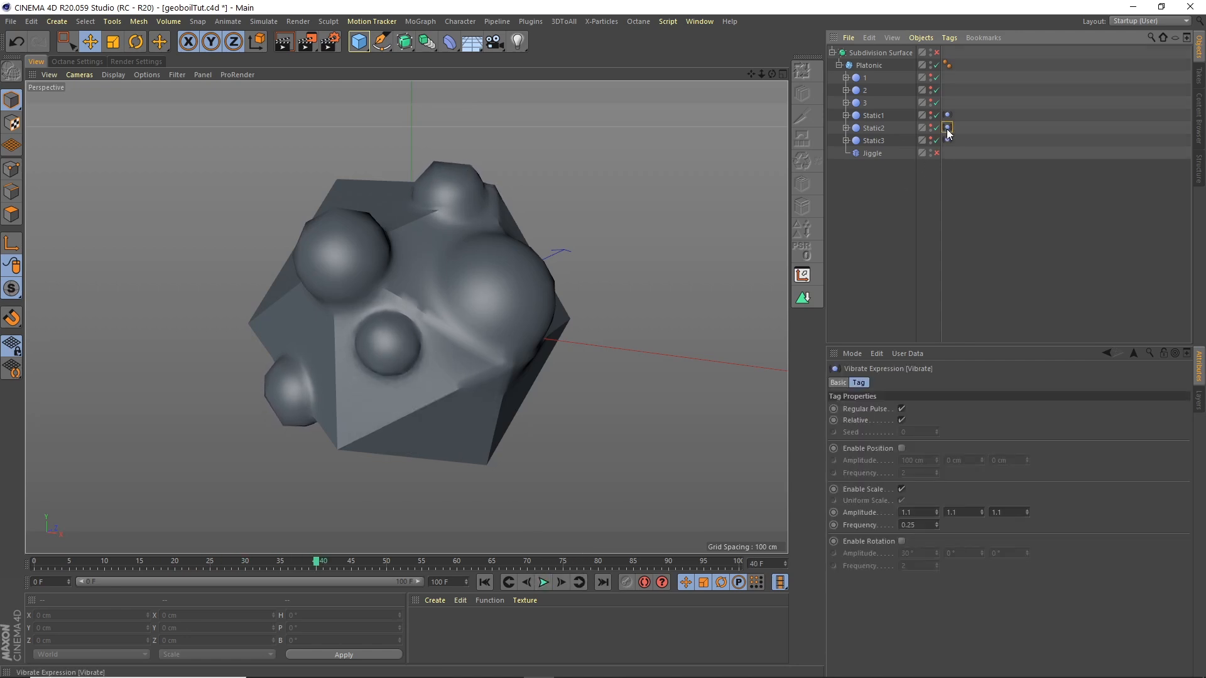
left_click(864, 128)
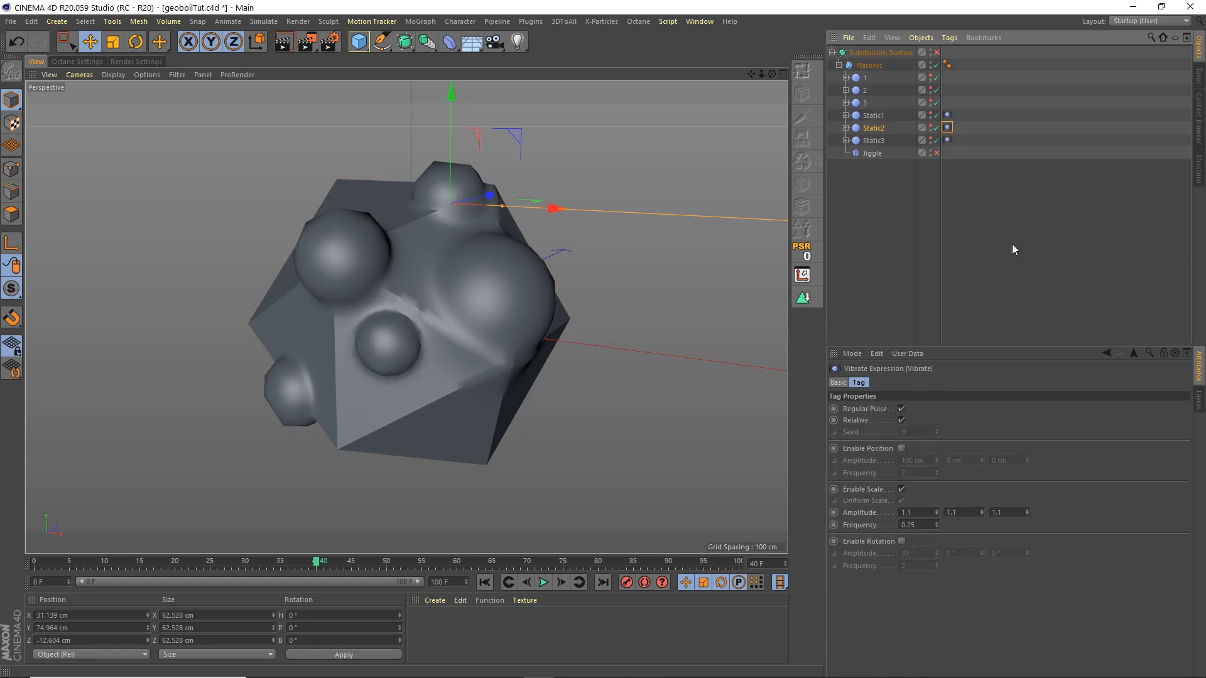
left_click_drag(920, 512, 856, 452)
type("0.9")
key("Tab")
type("0.9")
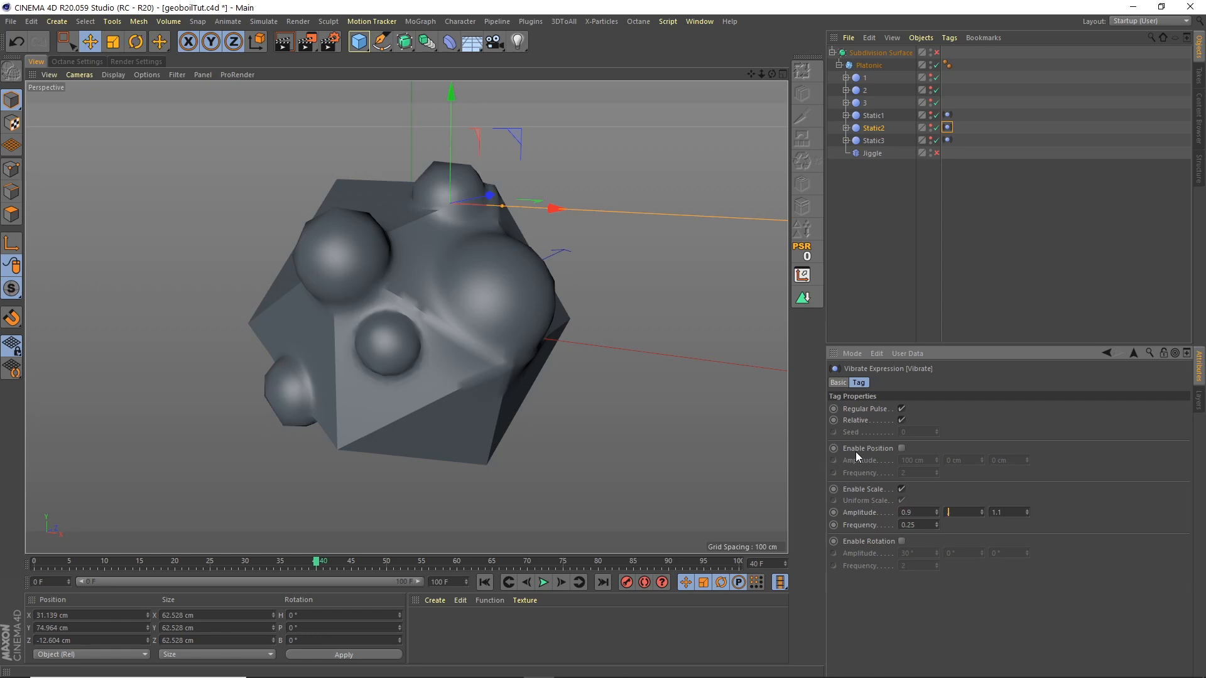
key("Tab")
type("0.9")
key("Return")
left_click(485, 583)
left_click(543, 583)
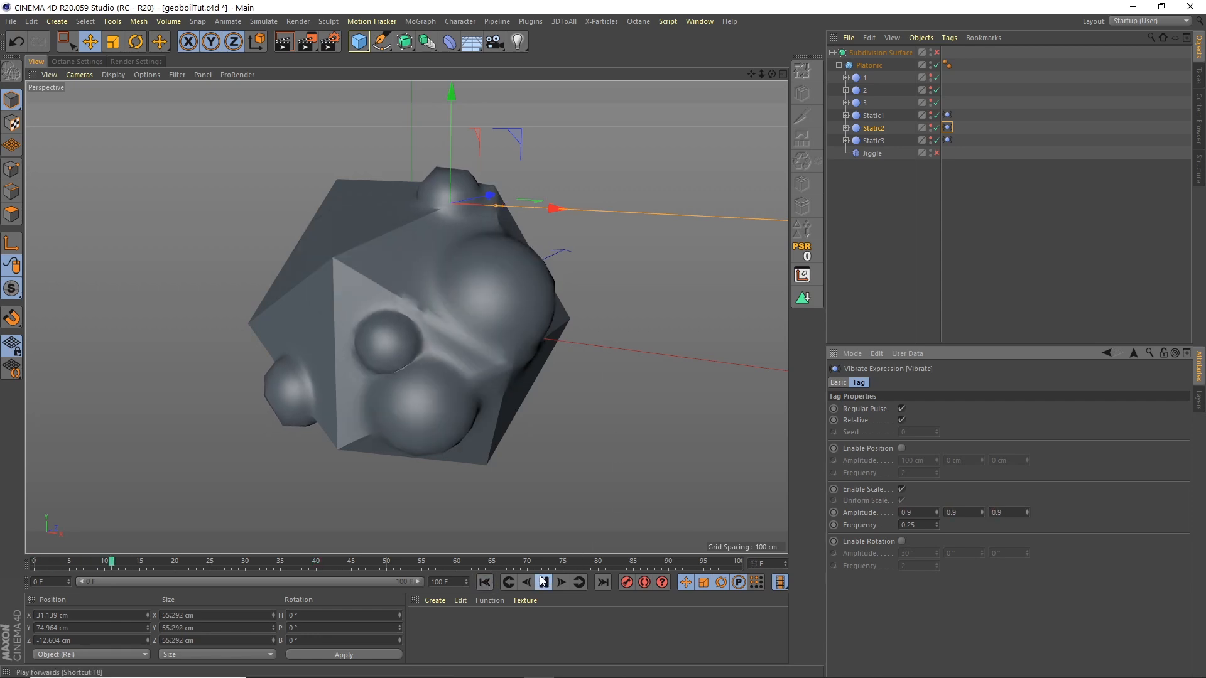
left_click(544, 583)
Set the scale frequency of Static1's Vibrate tag to 0.5.
left_click(872, 141)
left_click(877, 116)
left_click(947, 115)
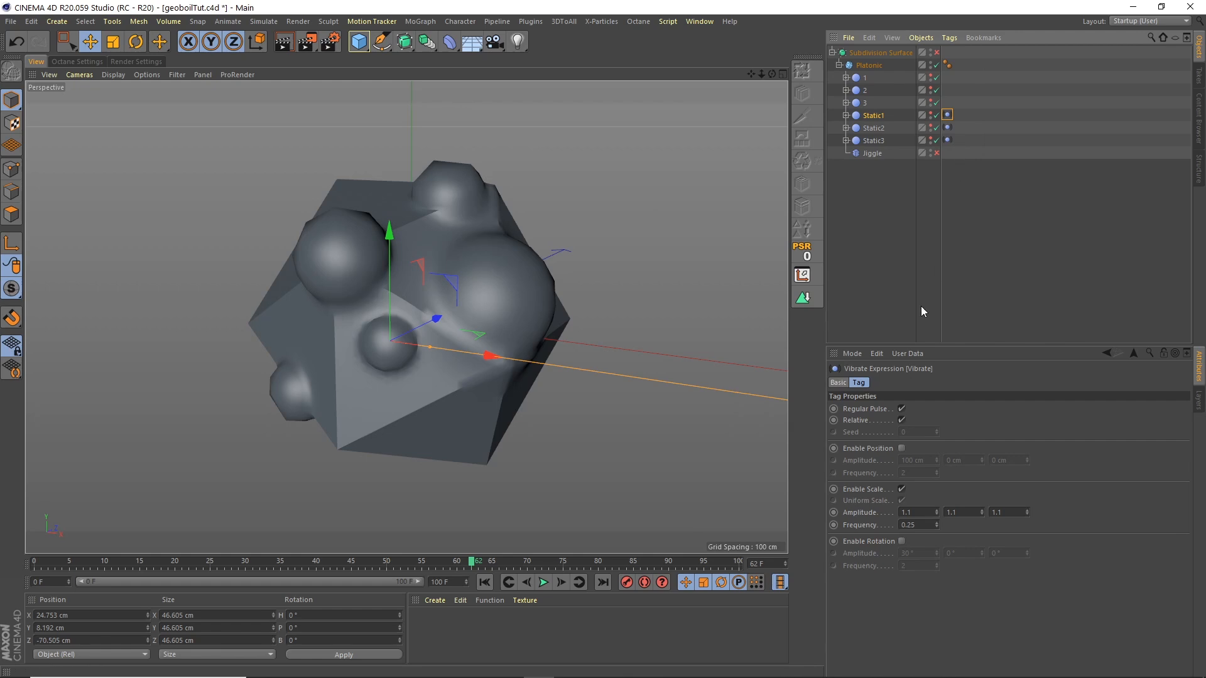
left_click(919, 525)
type("0.5")
key("Return")
Play the animation and enable the Jiggle deformer to preview its effect on the bulges.
left_click(543, 582)
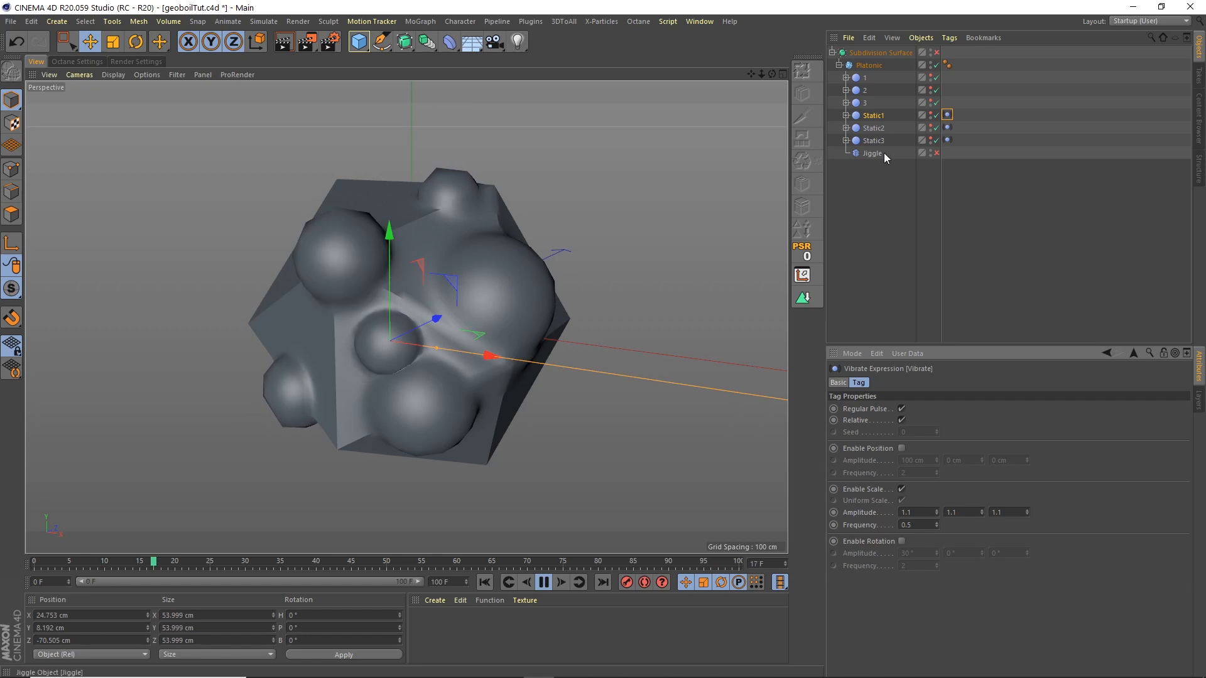
left_click(936, 154)
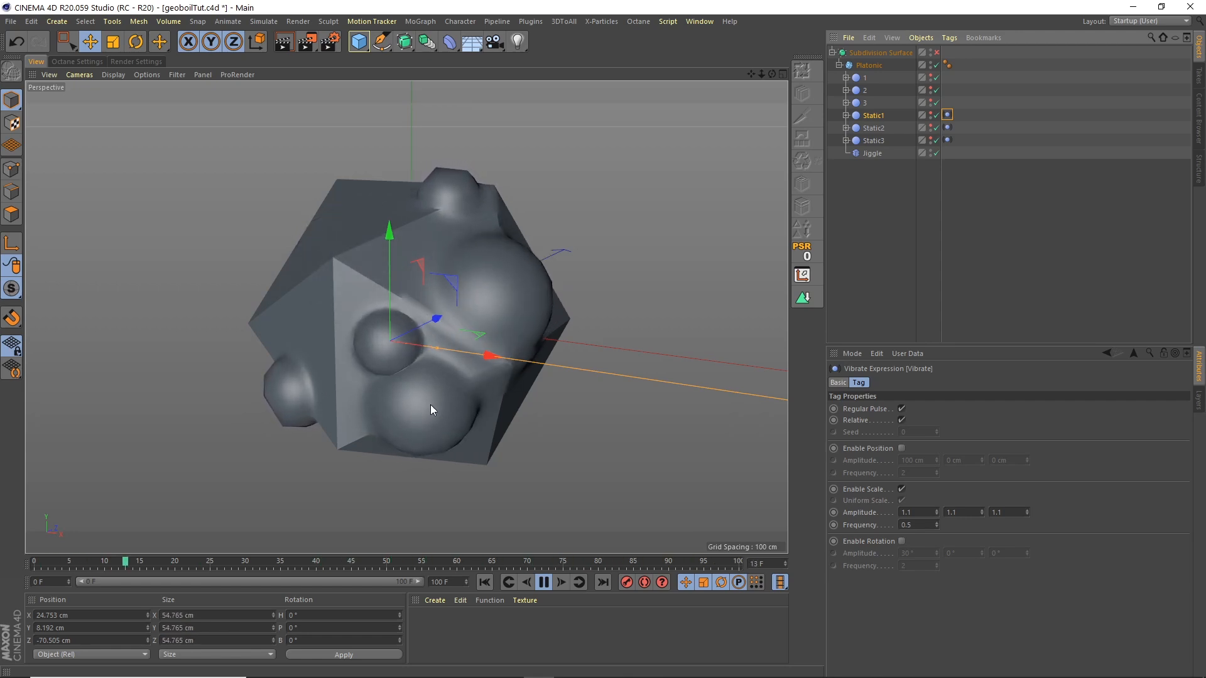
left_click(544, 583)
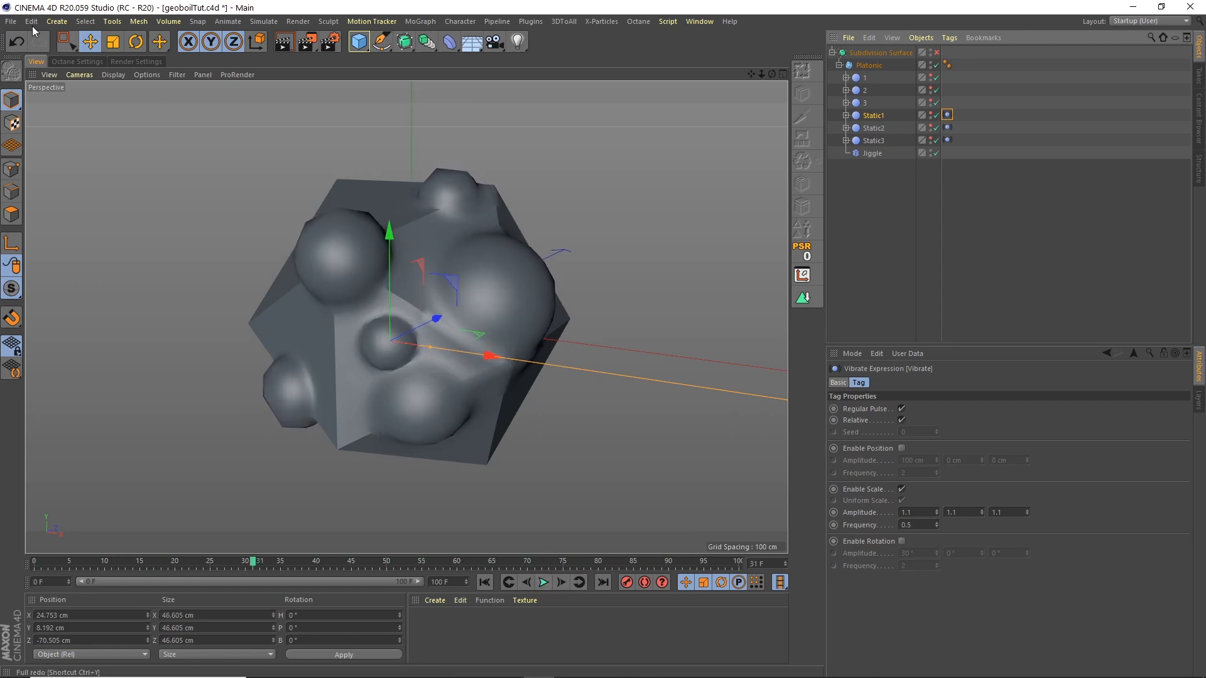
Save the project and re-enable the Subdivision Surface.
left_click(10, 21)
left_click(48, 127)
left_click(936, 52)
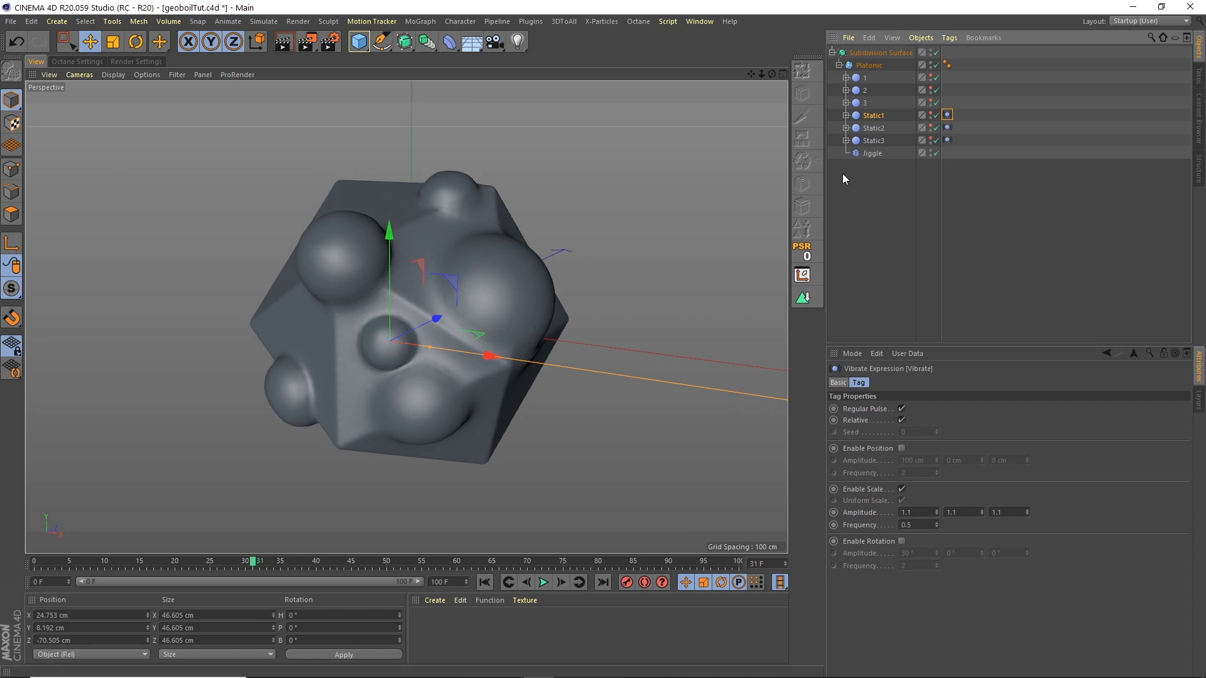
left_click(912, 211)
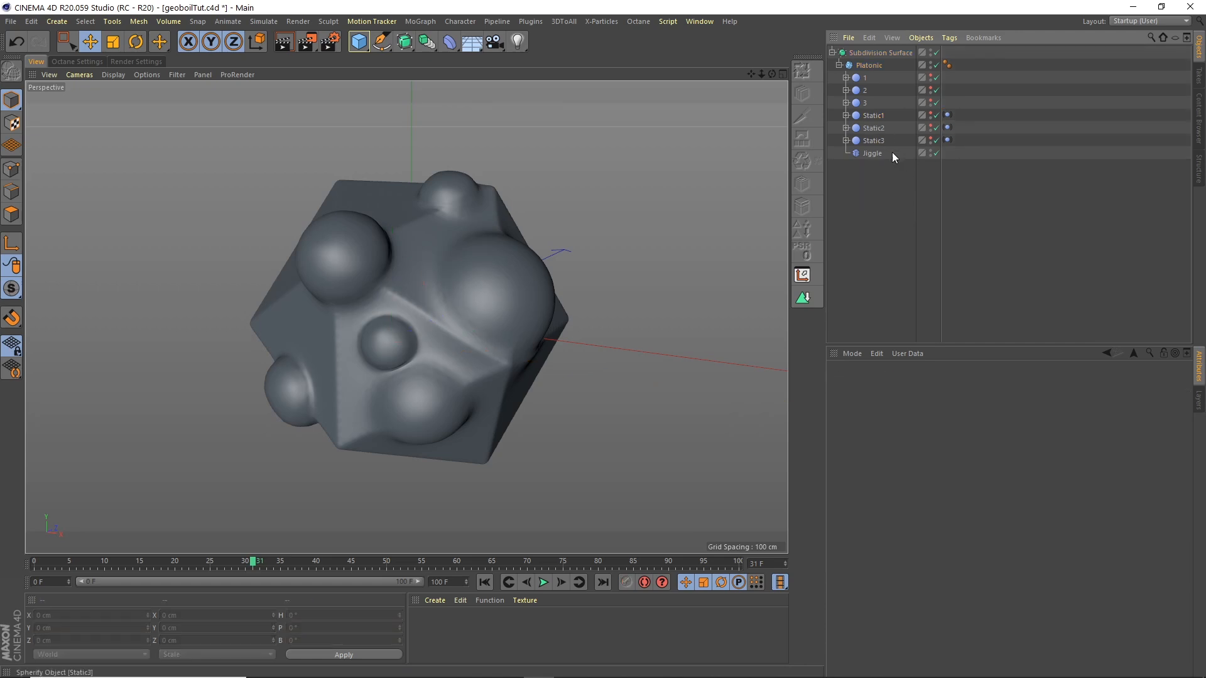
Move all Spherify deformers and the Jiggle deformer out from under the Platonic to the root of the hierarchy.
left_click(868, 65)
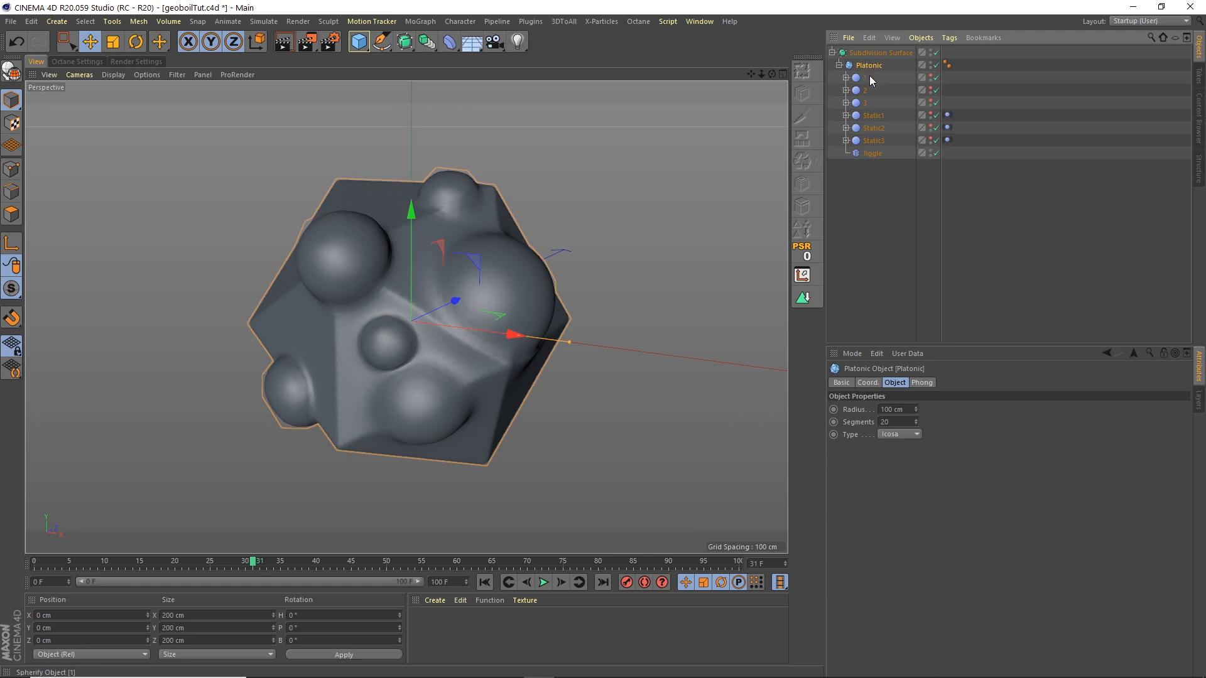
left_click_drag(969, 184, 851, 69)
left_click_drag(866, 155, 870, 222)
Try converting the Subdivision Surface to a polygon object to inspect its mesh, and undo the conversion.
left_click(874, 51)
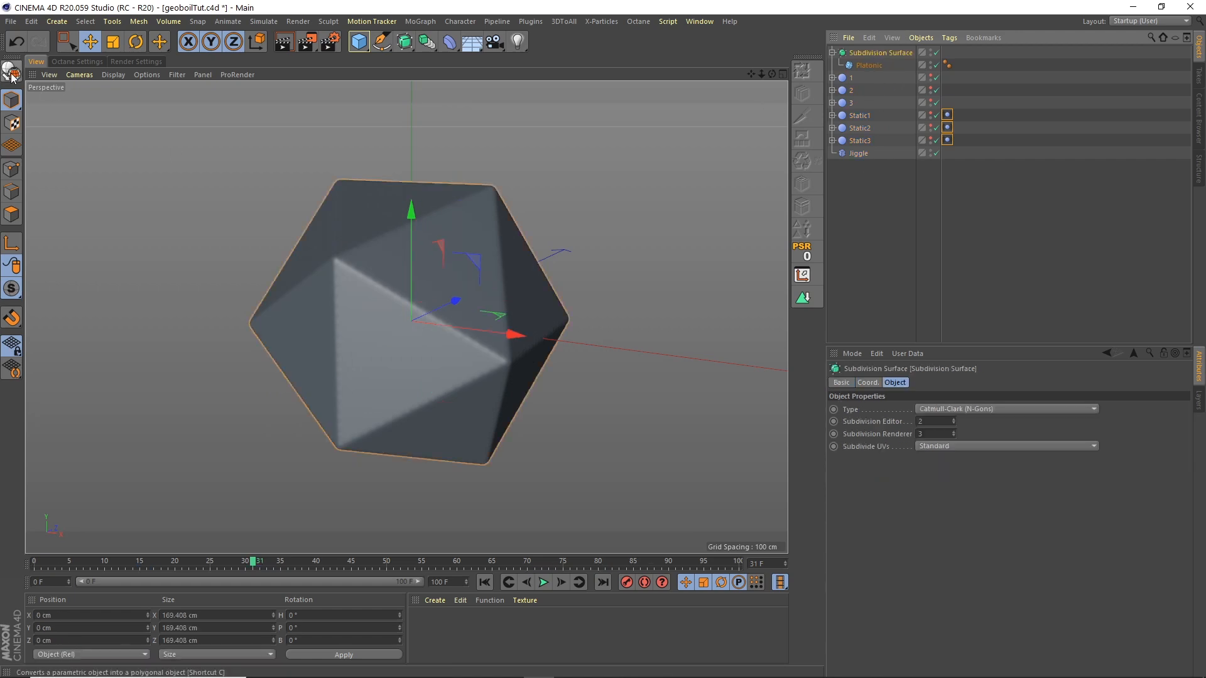
key("c")
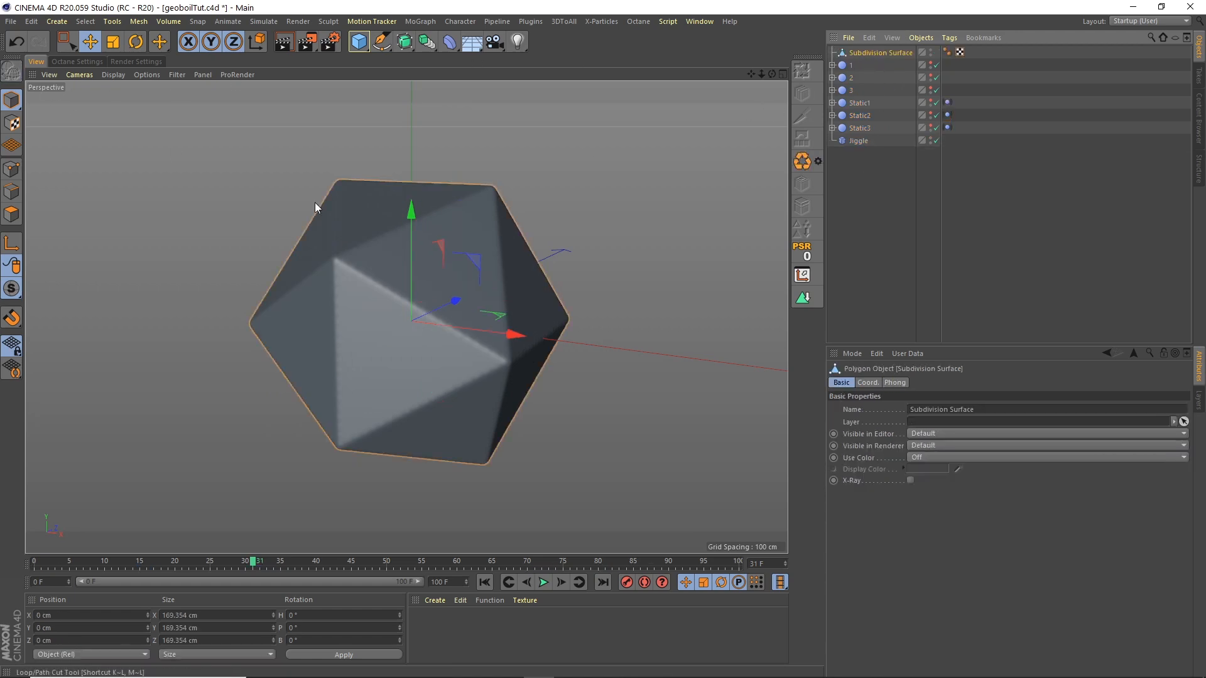
left_click(11, 214)
right_click_drag(337, 255, 370, 285, "alt")
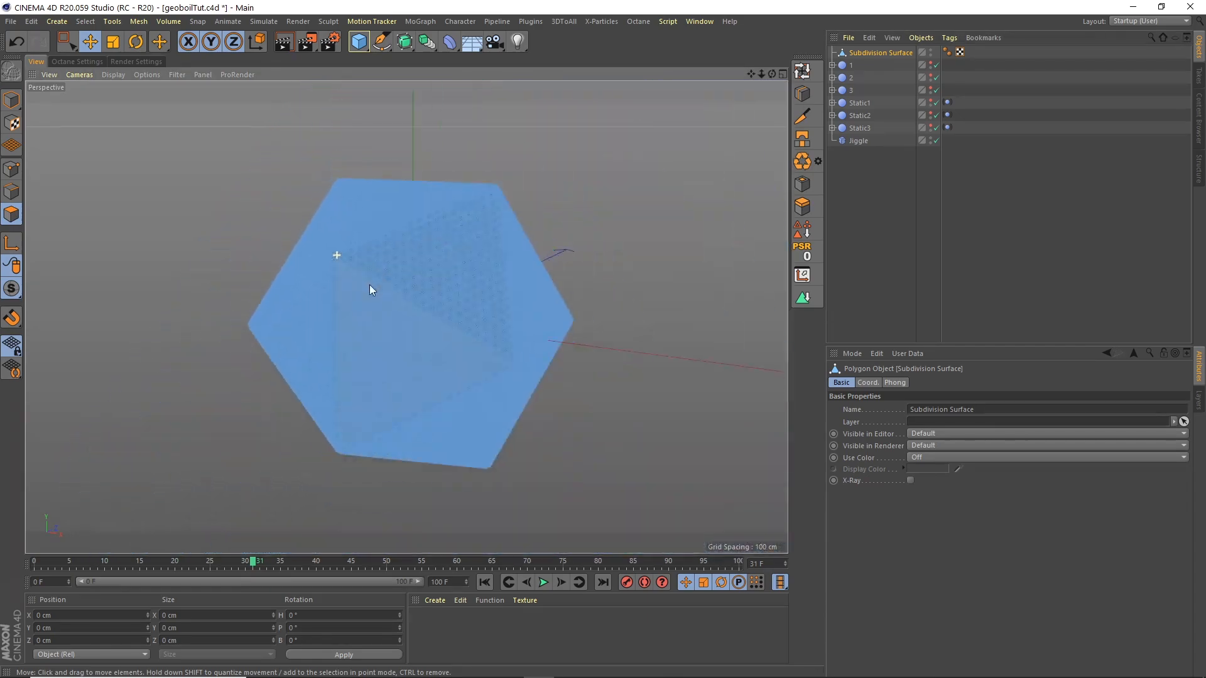
key("ctrl+z")
Move the Platonic out of the Subdivision Surface to the root level and delete the Subdivision Surface.
left_click(833, 53)
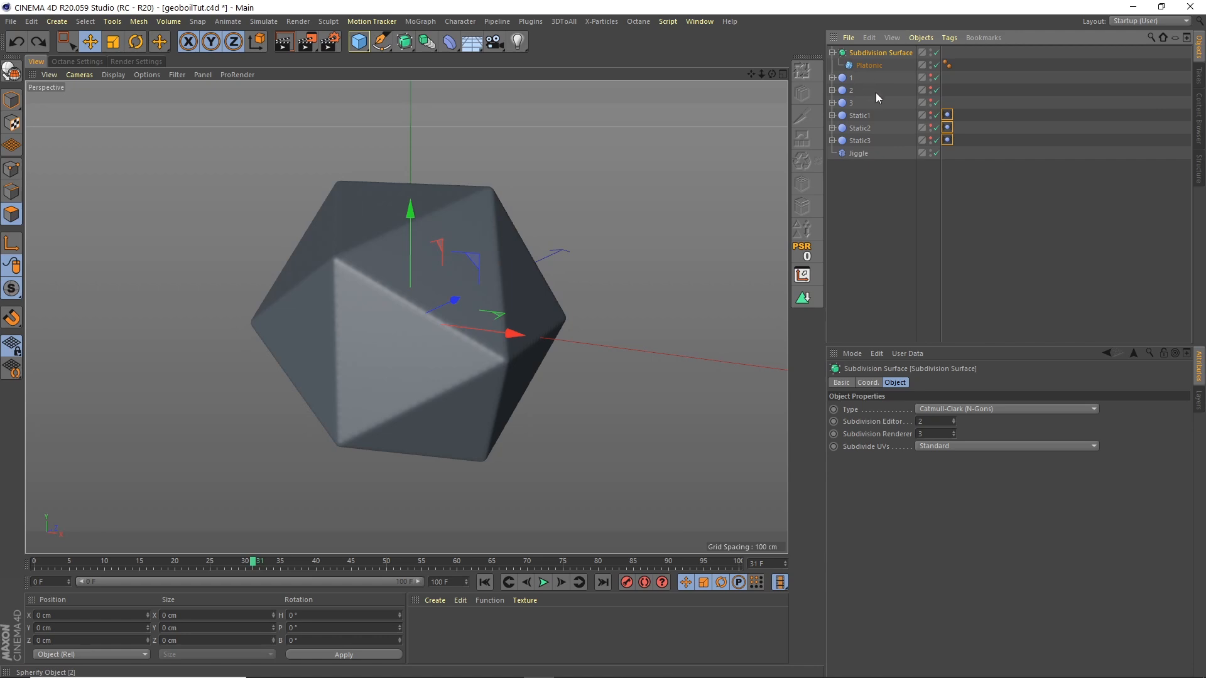
left_click(861, 55)
left_click(866, 67)
left_click_drag(866, 66, 861, 183)
left_click(870, 58)
key("Delete")
Add a Volume Builder and a Volume Mesher, nesting the Platonic in the builder and the builder in the mesher.
left_click(168, 22)
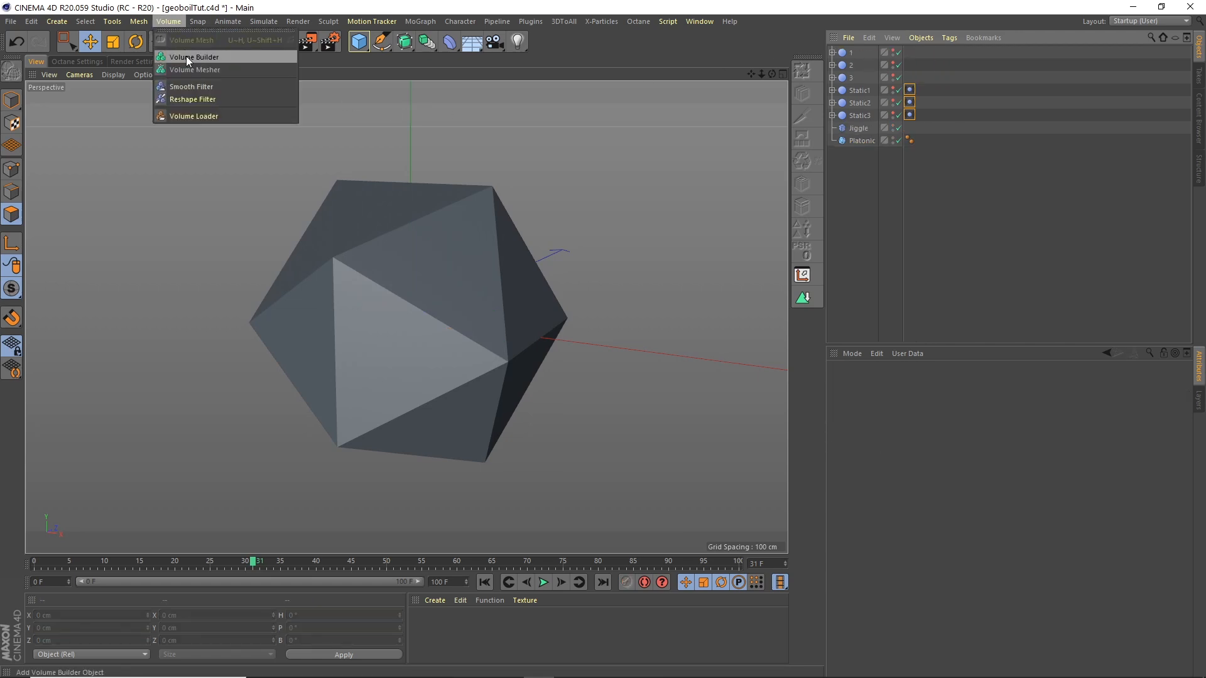
left_click(186, 55)
left_click(167, 22)
left_click(184, 68)
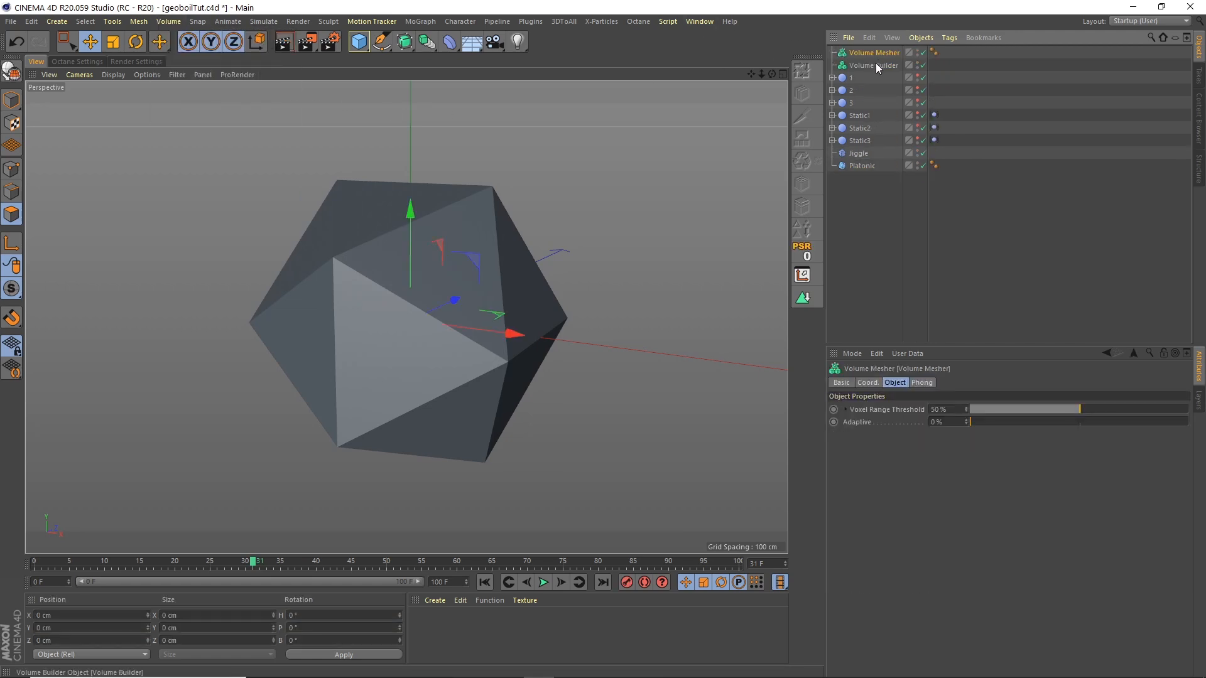
left_click_drag(878, 55, 879, 56)
left_click_drag(855, 165, 883, 69)
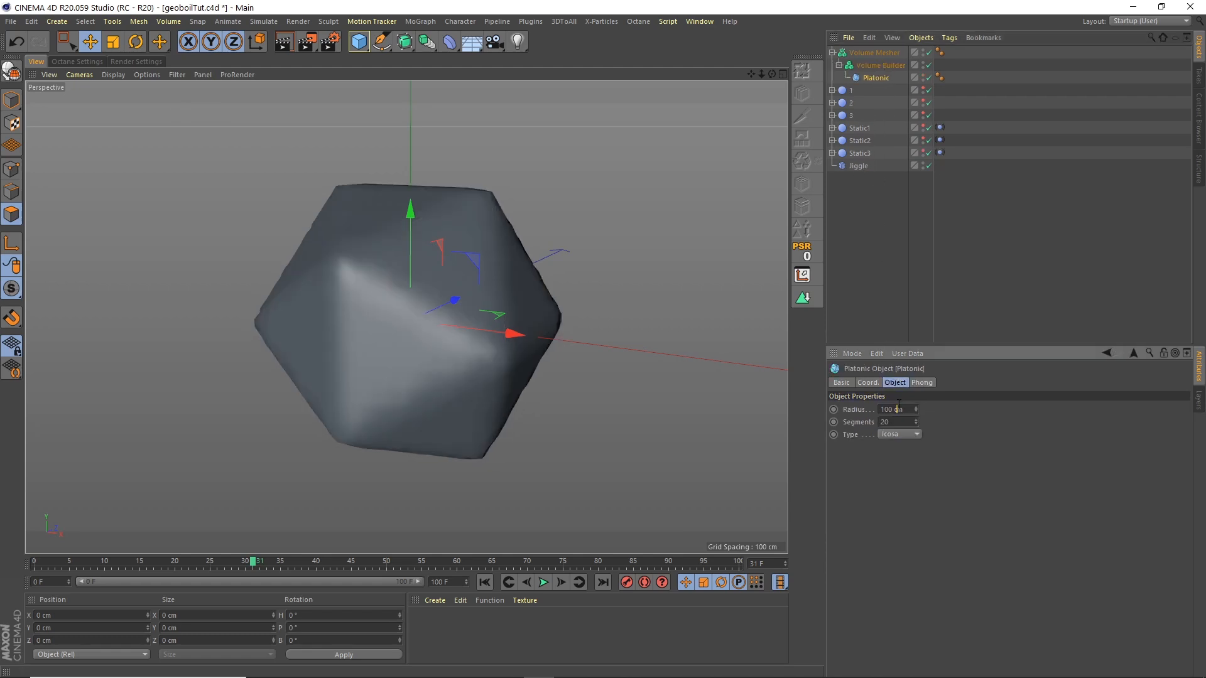
Set the Volume Builder's voxel size to 1 cm and add a Smooth Layer above the Platonic.
left_click(884, 65)
left_click(899, 421)
type("1")
key("Return")
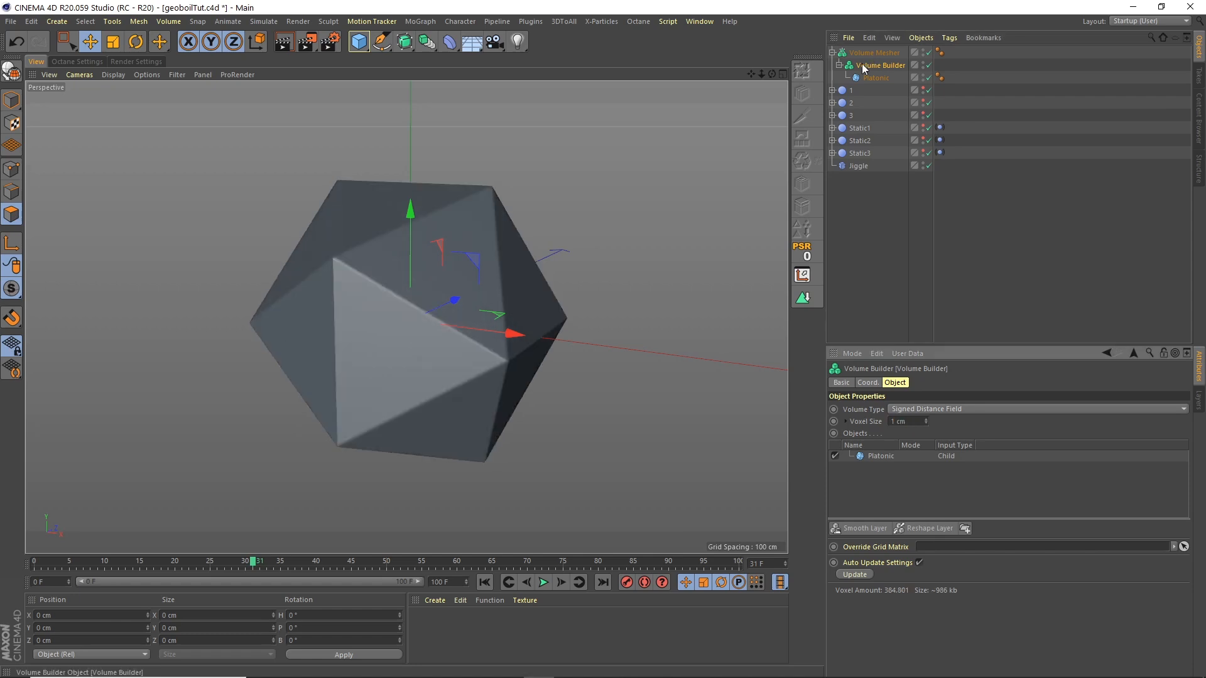
left_click(861, 528)
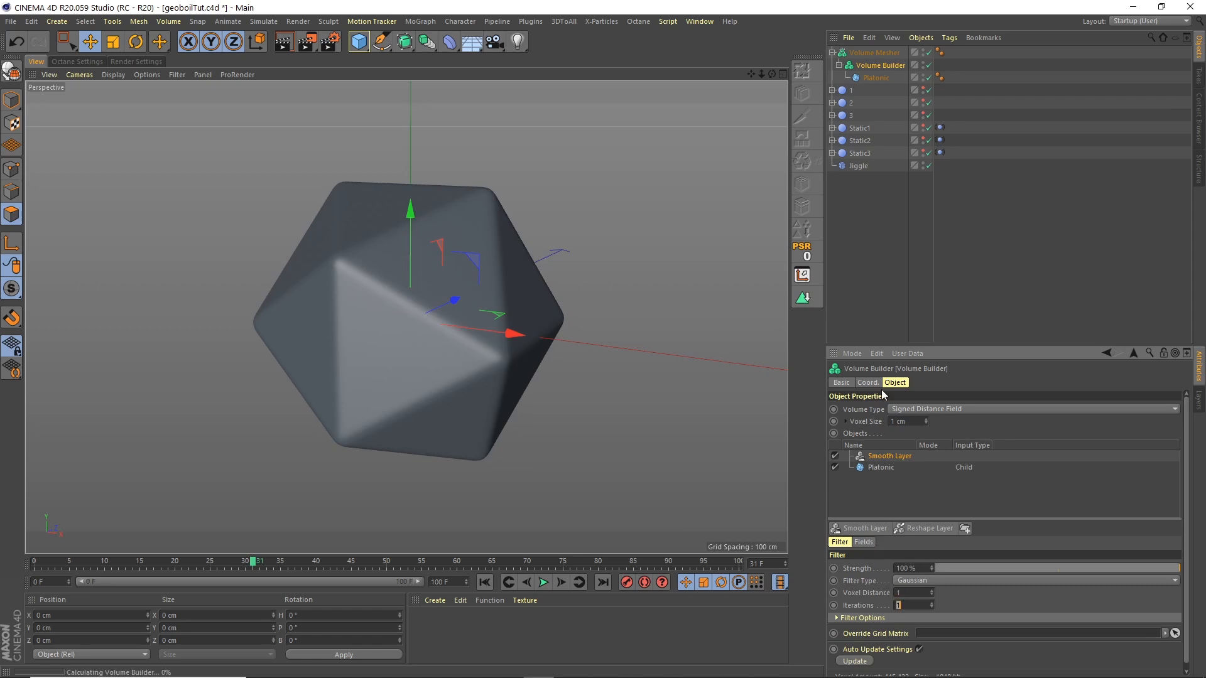
left_click(878, 285)
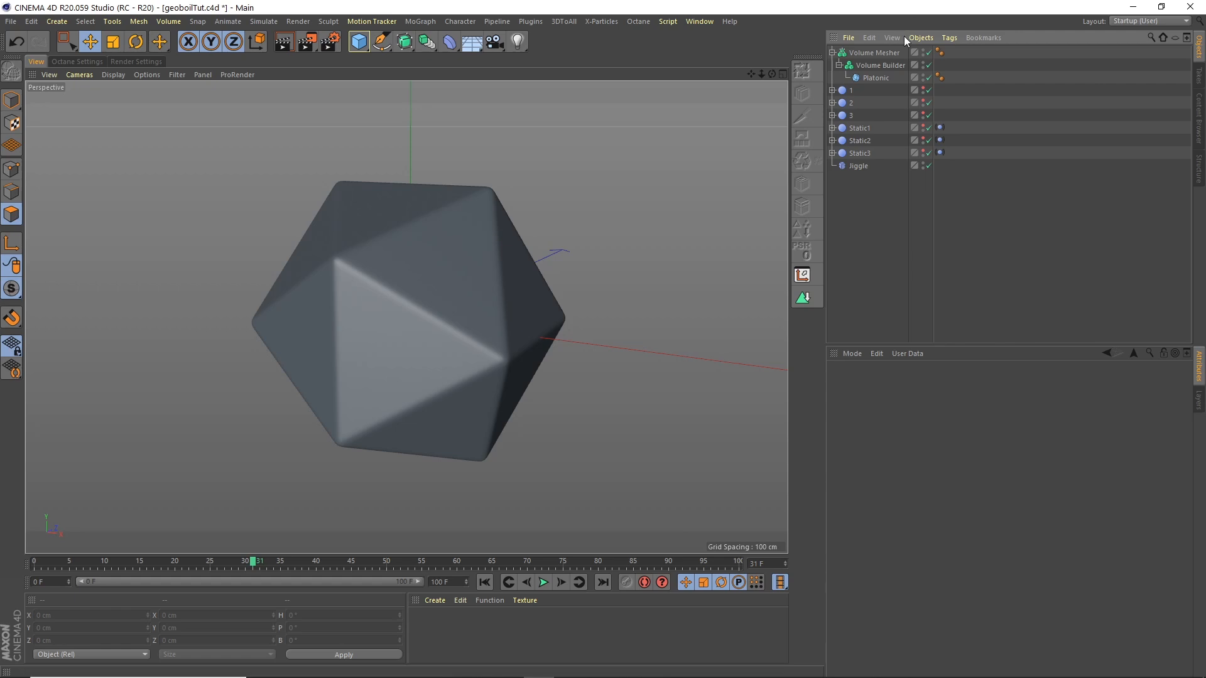
Convert the Volume Mesher to a polygon object and inspect its mesh up close.
left_click(873, 52)
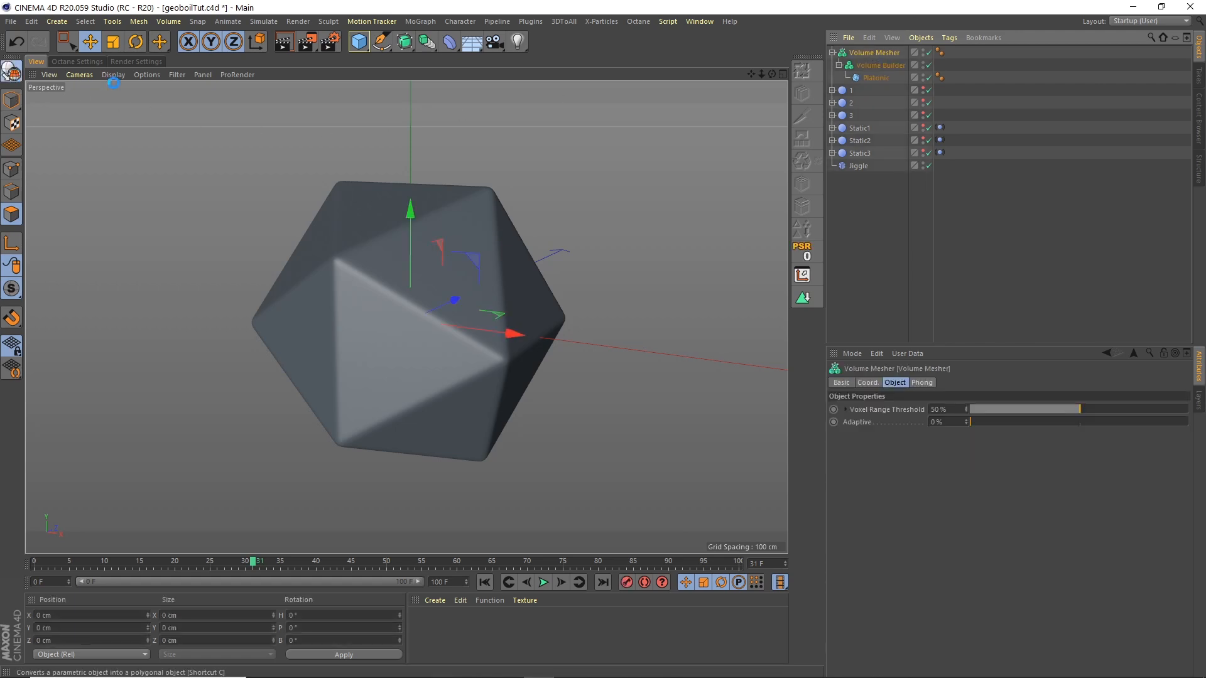
key("c")
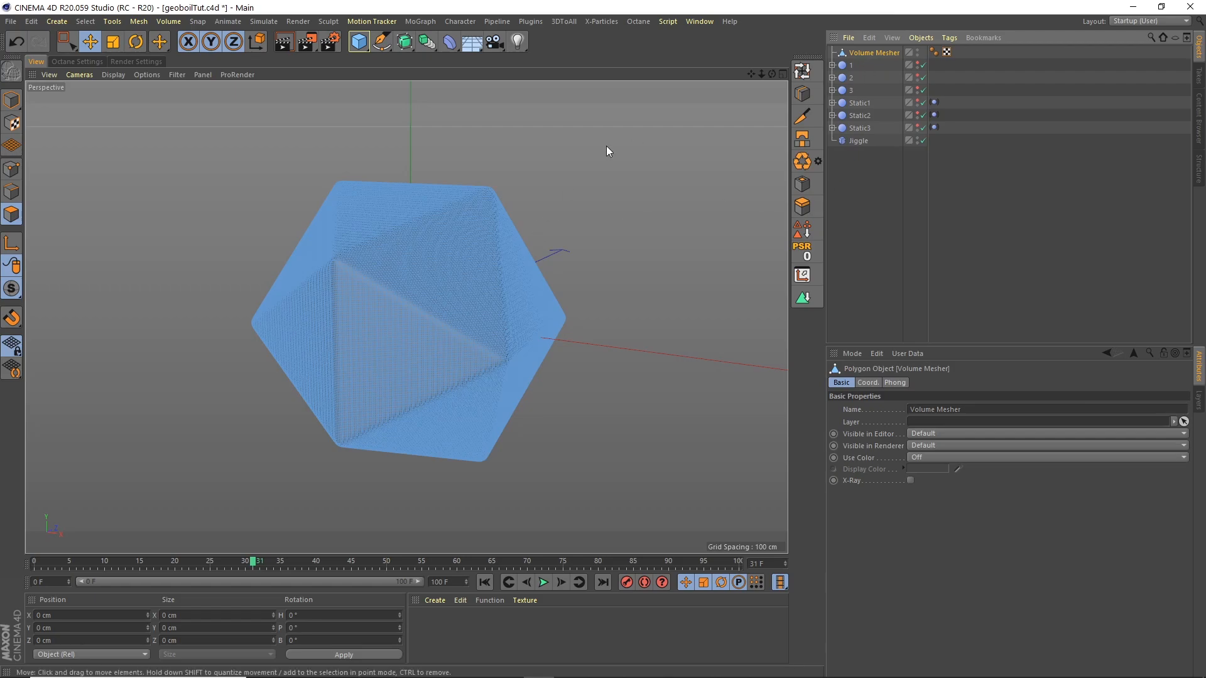
scroll(366, 221, "up", 10)
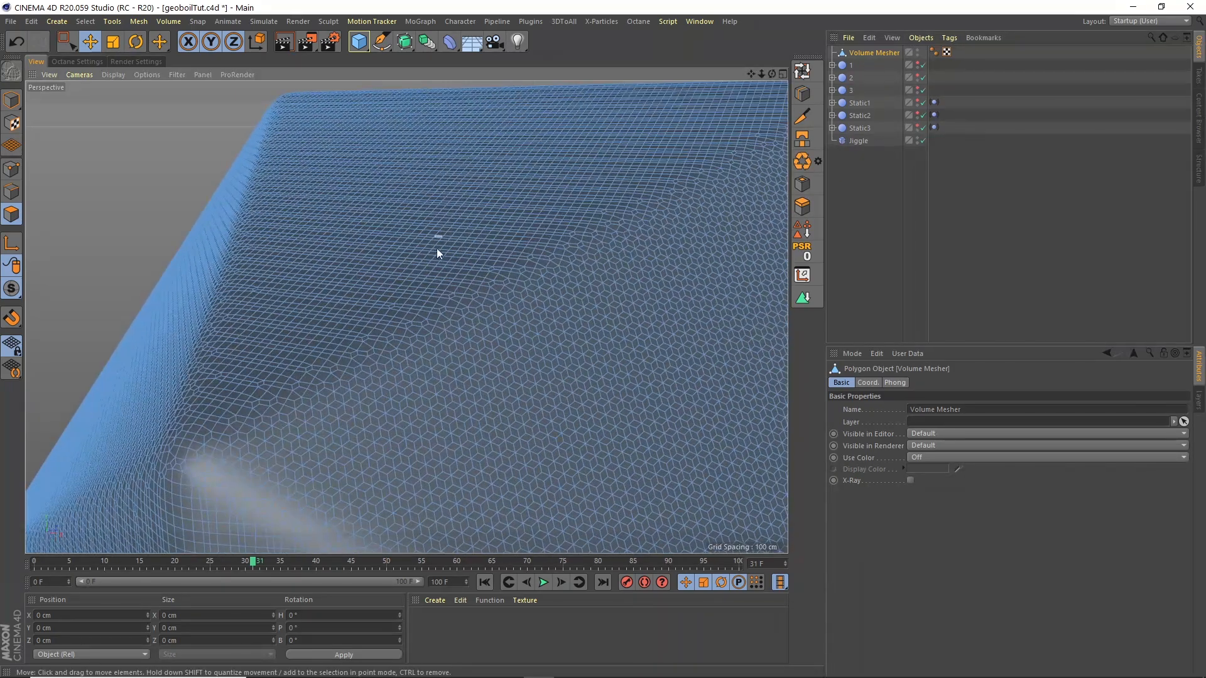
scroll(438, 250, "up", 5)
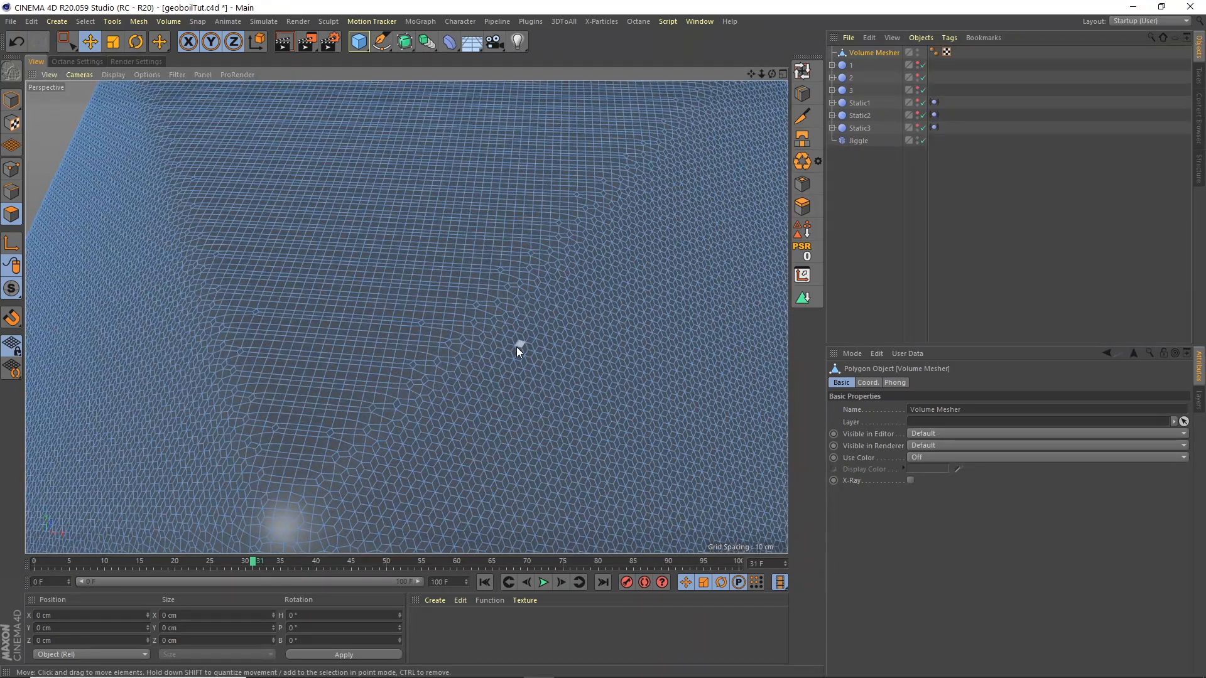
Nest the six Spherify deformers and the Jiggle under the Volume Mesher polygon object.
scroll(516, 347, "down", 15)
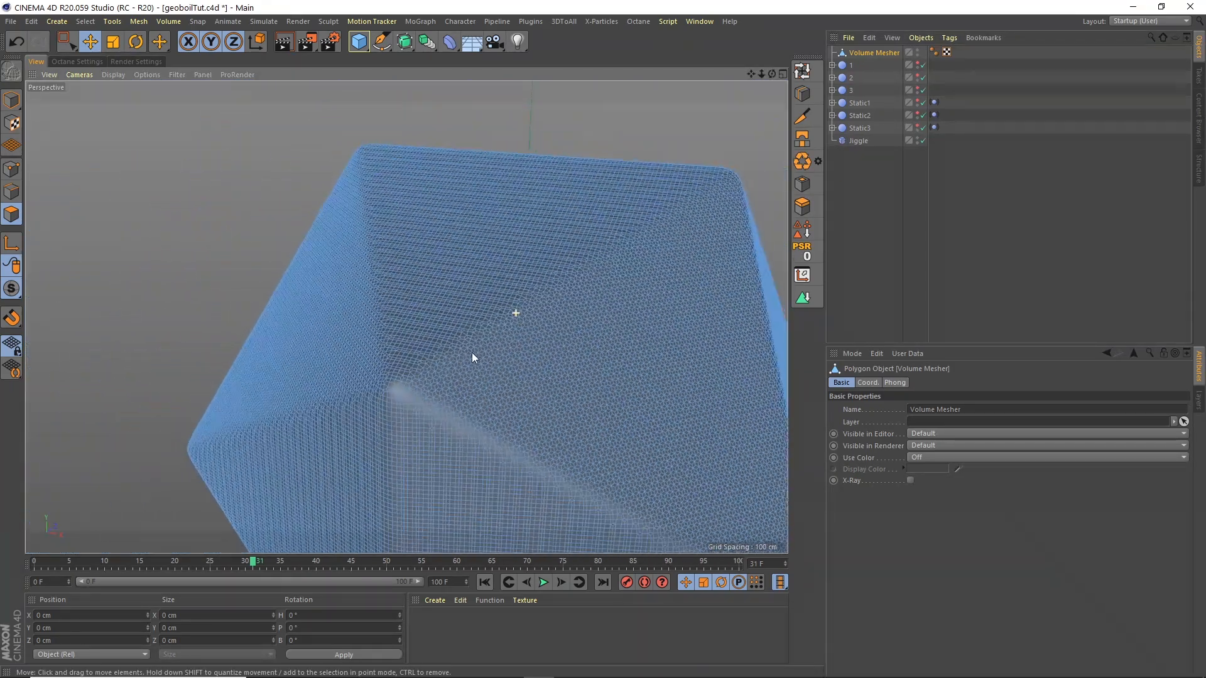
scroll(495, 342, "down", 10)
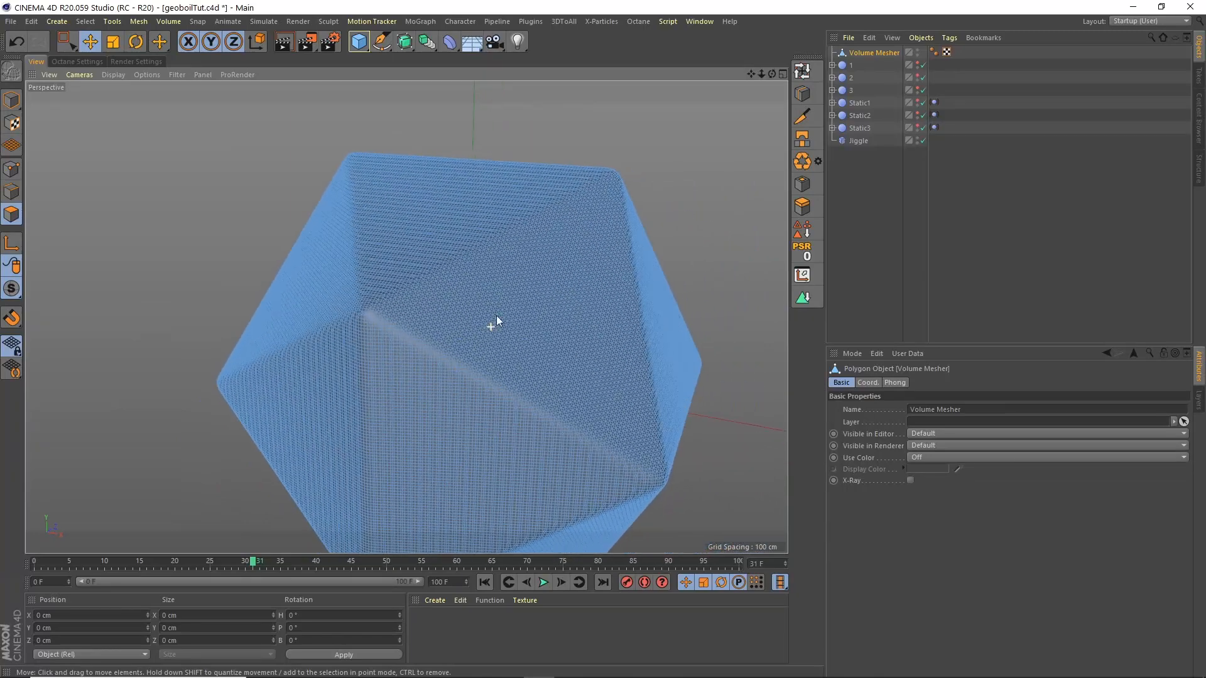
scroll(469, 255, "up", 5)
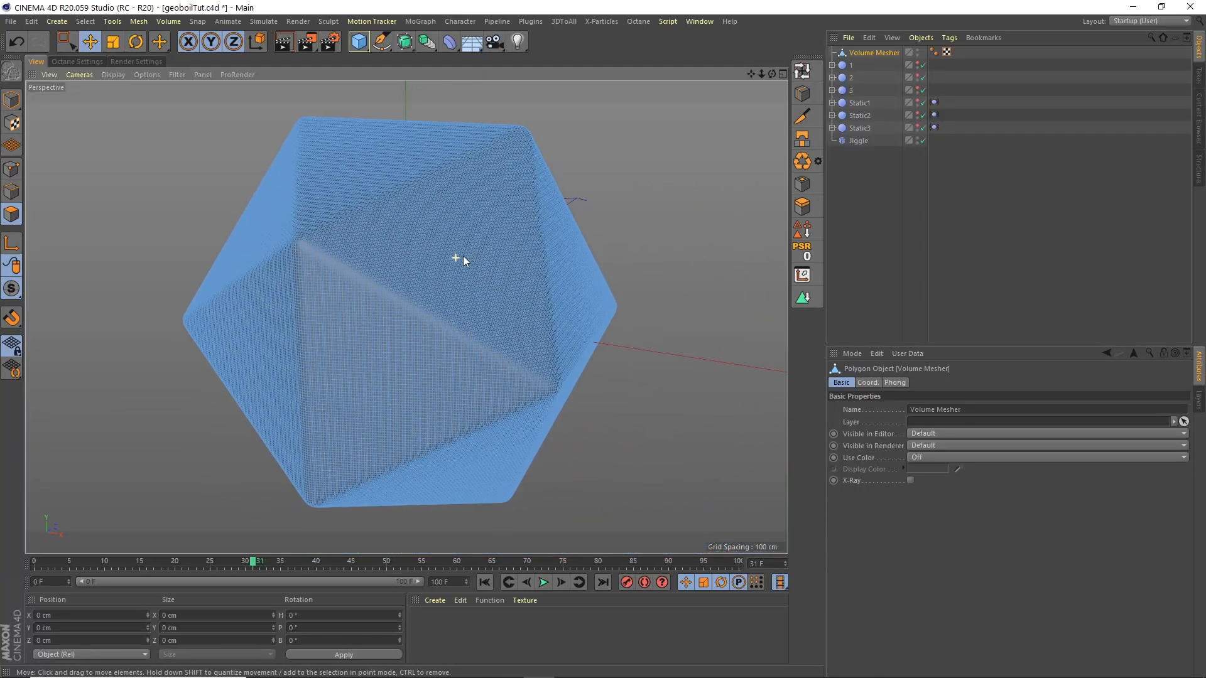
scroll(464, 258, "down", 2)
left_click_drag(463, 274, 453, 290, "alt")
middle_click_drag(476, 269, 477, 284, "alt")
left_click_drag(876, 181, 873, 56)
left_click(874, 193)
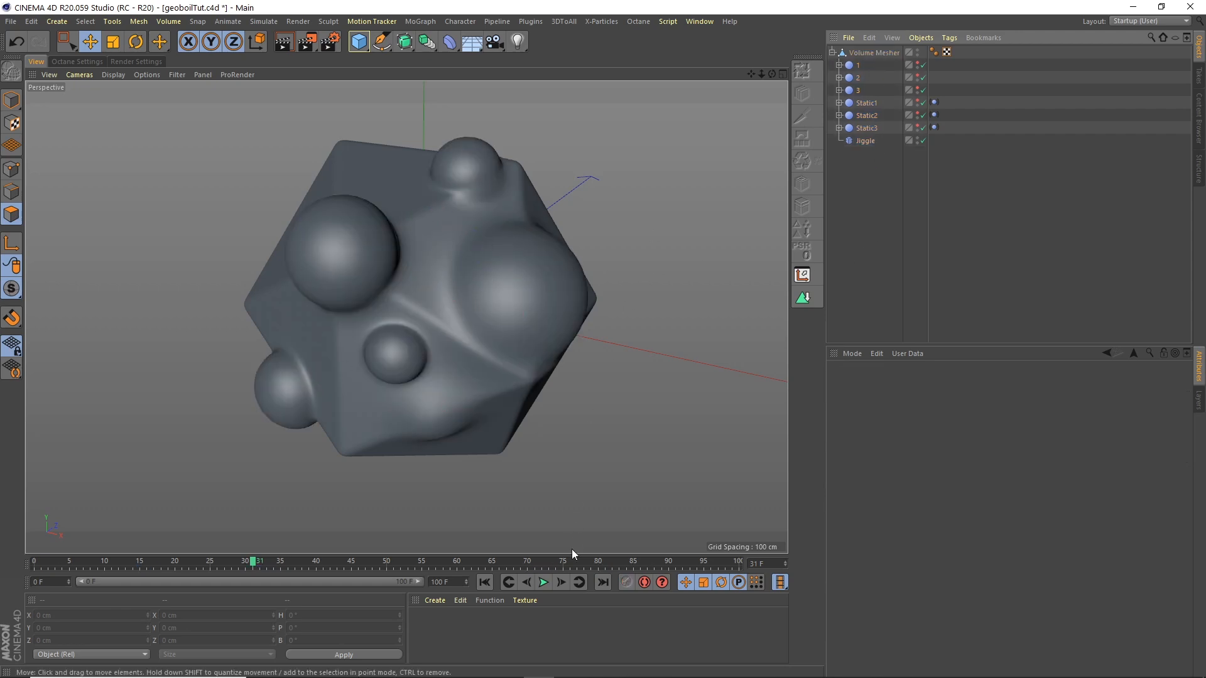
Play the deformed mesh's animation from the first frame and save the project.
left_click(485, 582)
left_click(543, 582)
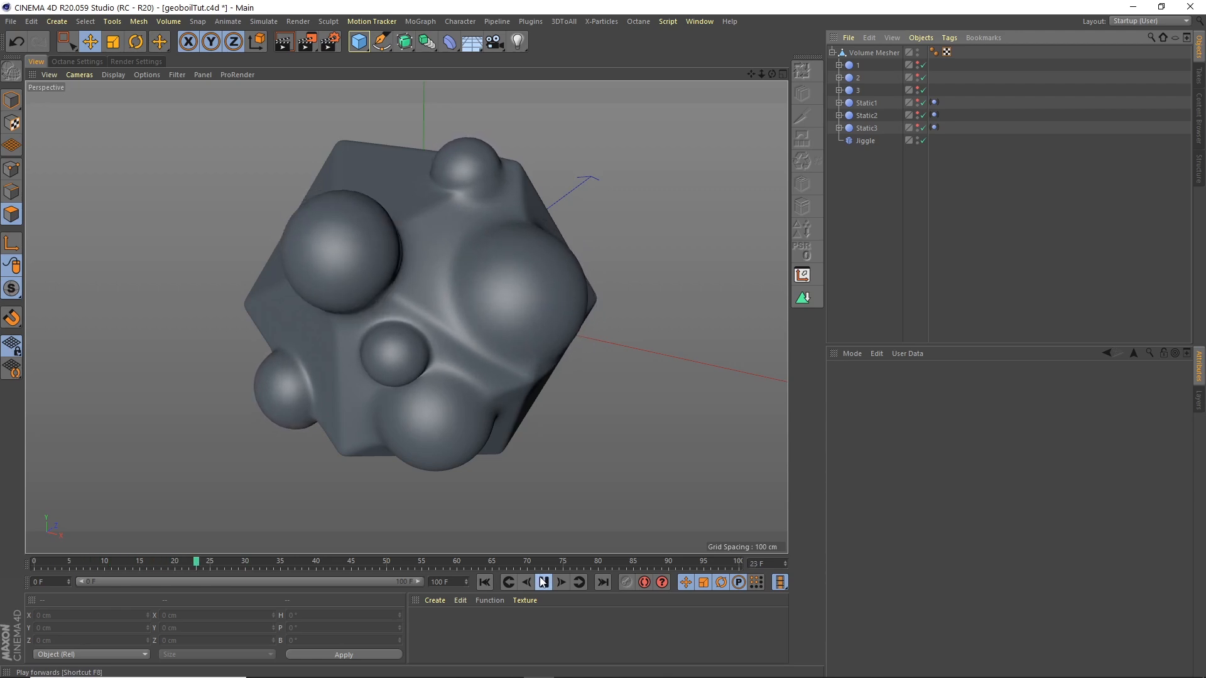
left_click(543, 582)
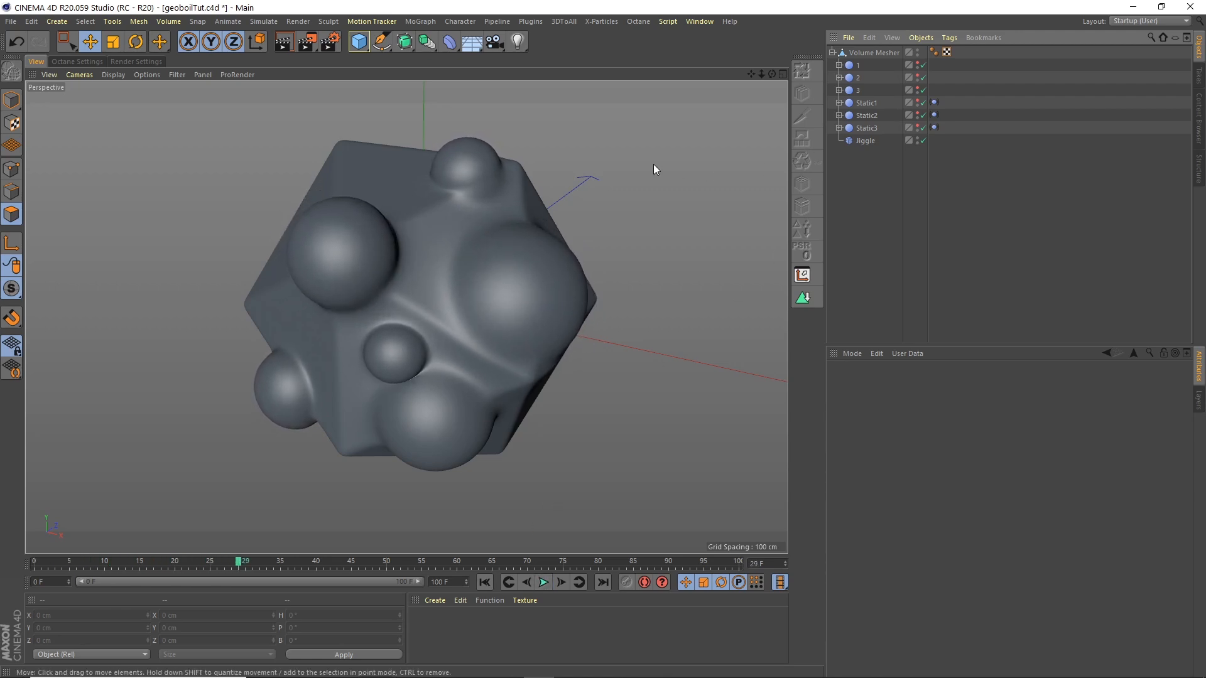
left_click(11, 21)
left_click(25, 123)
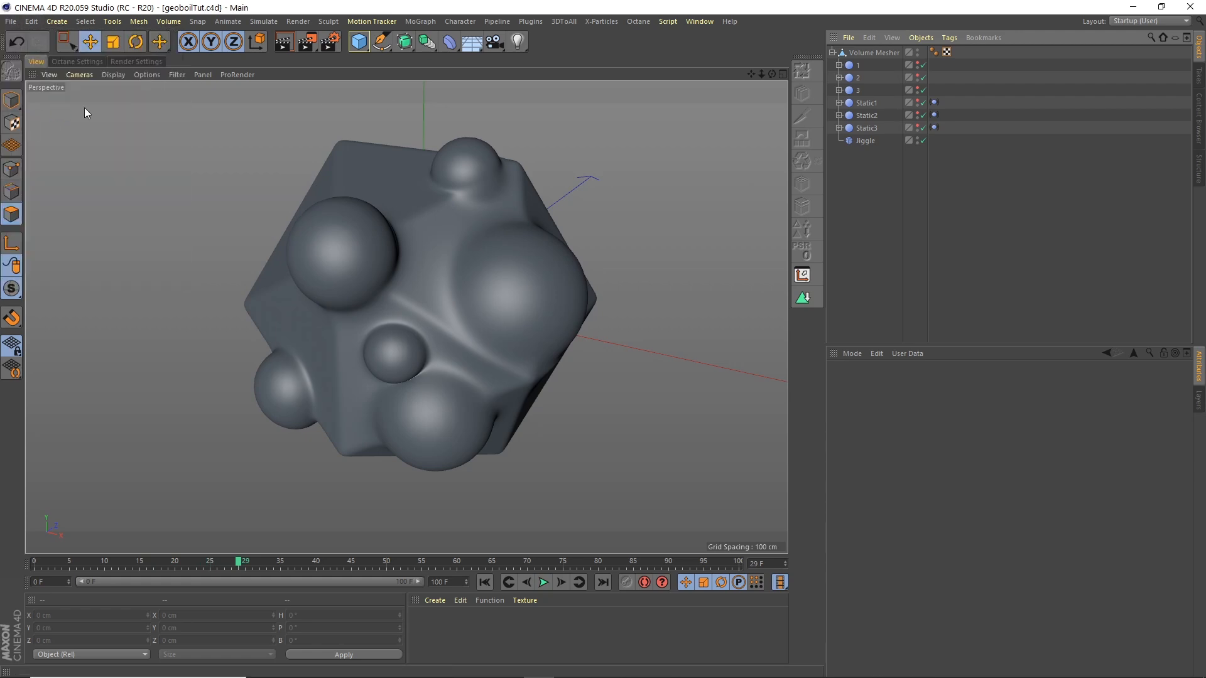
Add a Smoothing deformer inside the Volume Mesher, between Static3 and Jiggle.
left_click(407, 50)
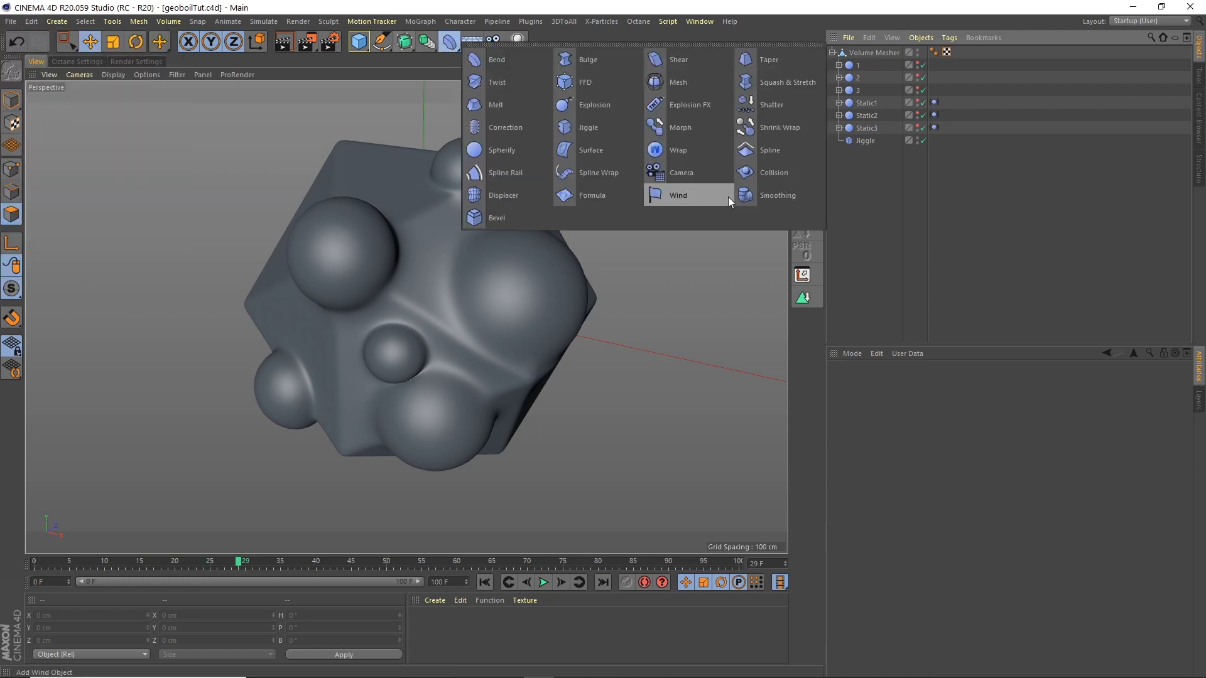
left_click(785, 194)
left_click_drag(868, 53, 867, 148)
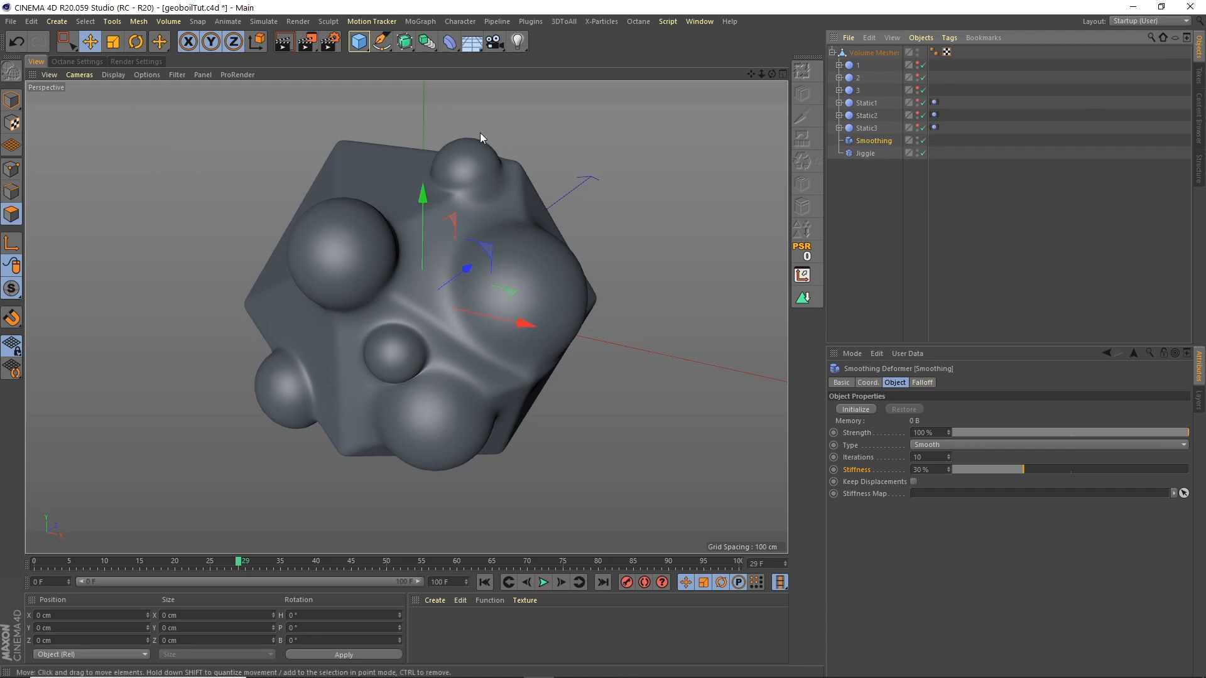
left_click_drag(622, 242, 549, 243, "alt")
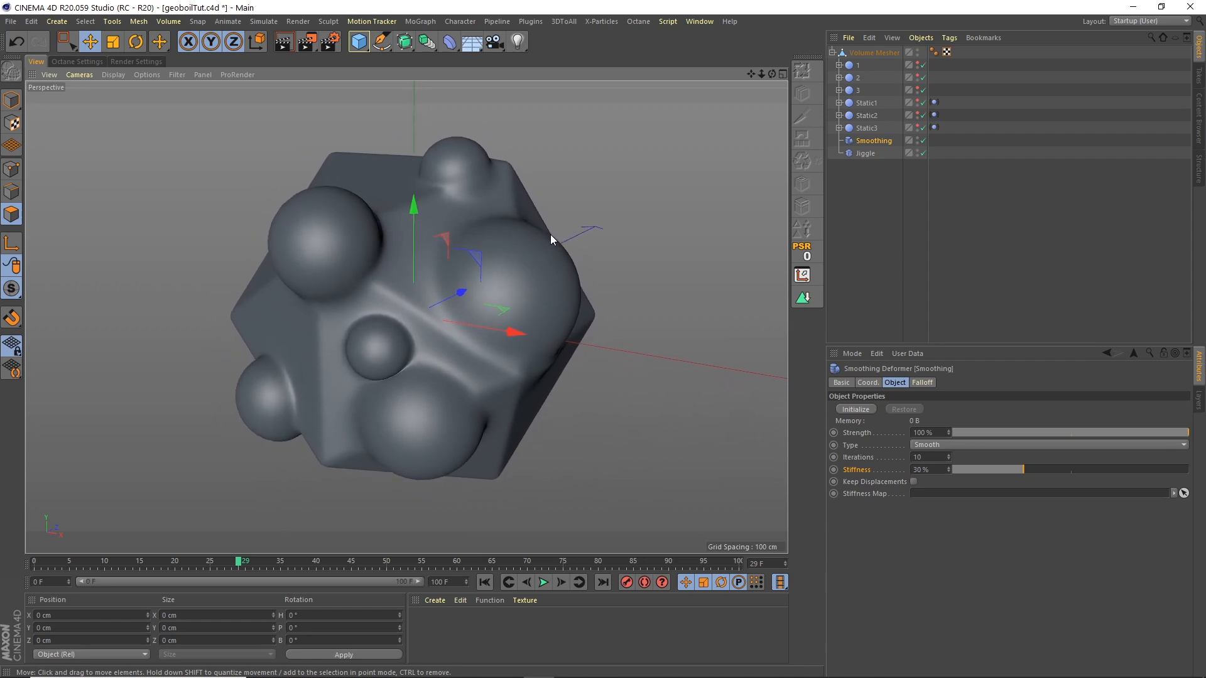
Add a camera with the Portrait (80 mm) focal length, frame the whole object through it, and save the project.
left_click(495, 42)
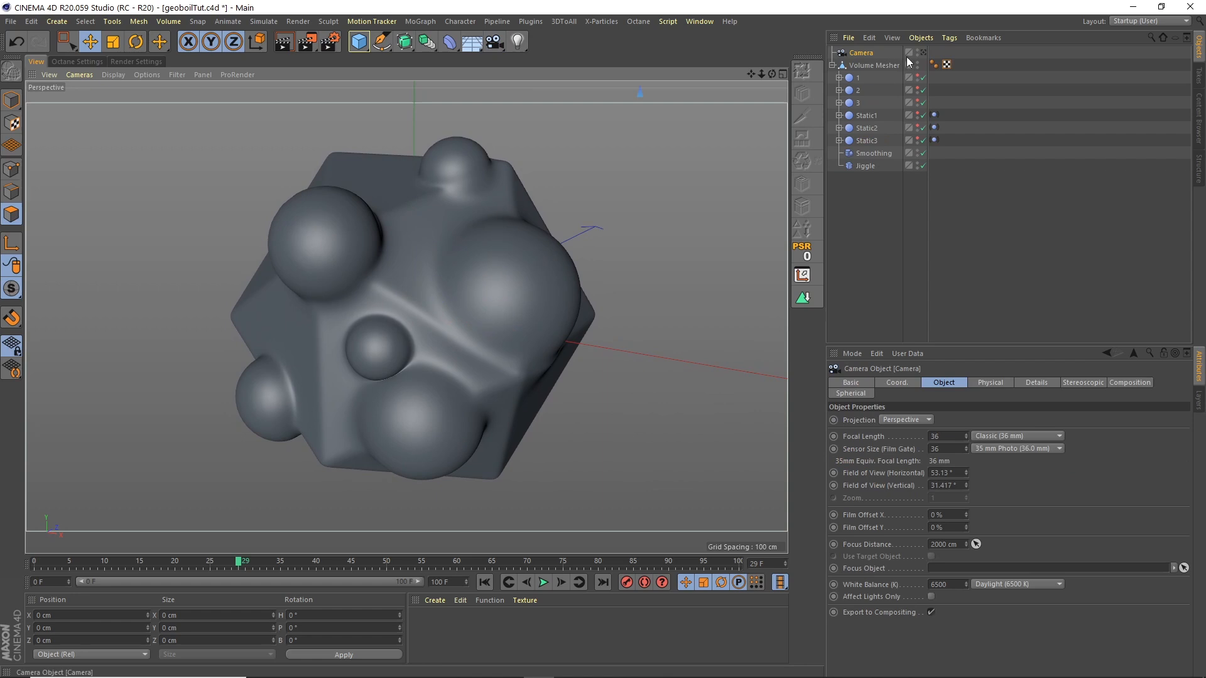
left_click(923, 53)
left_click(995, 436)
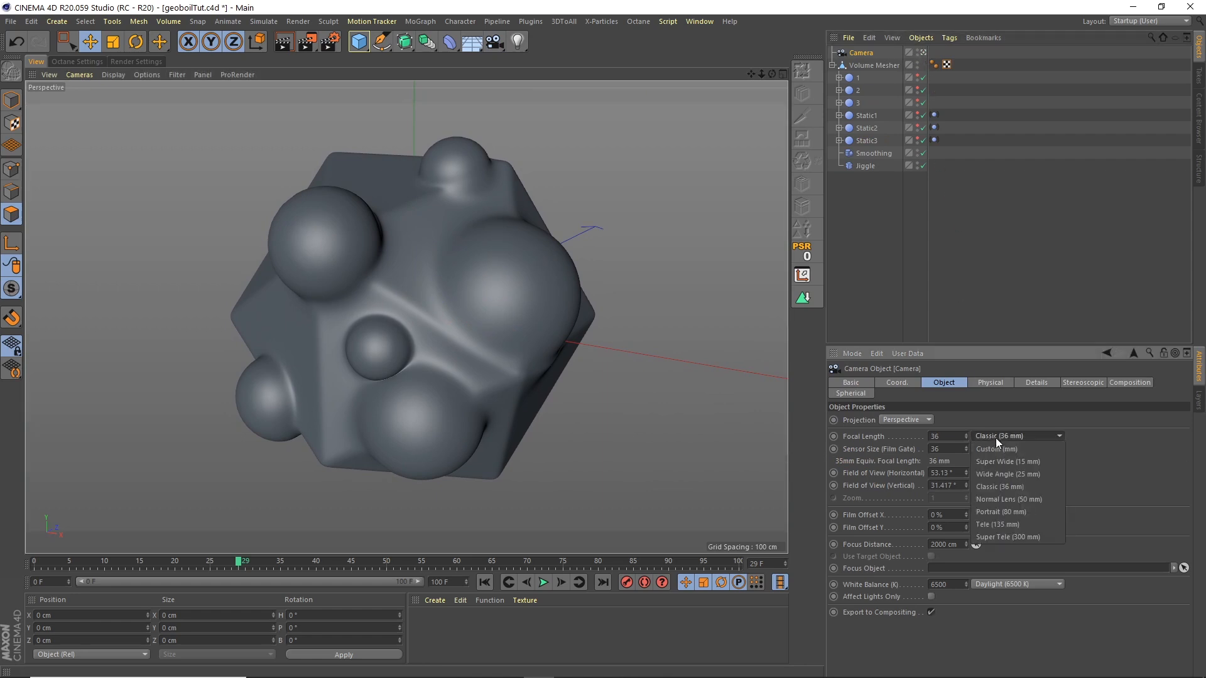
left_click(1005, 512)
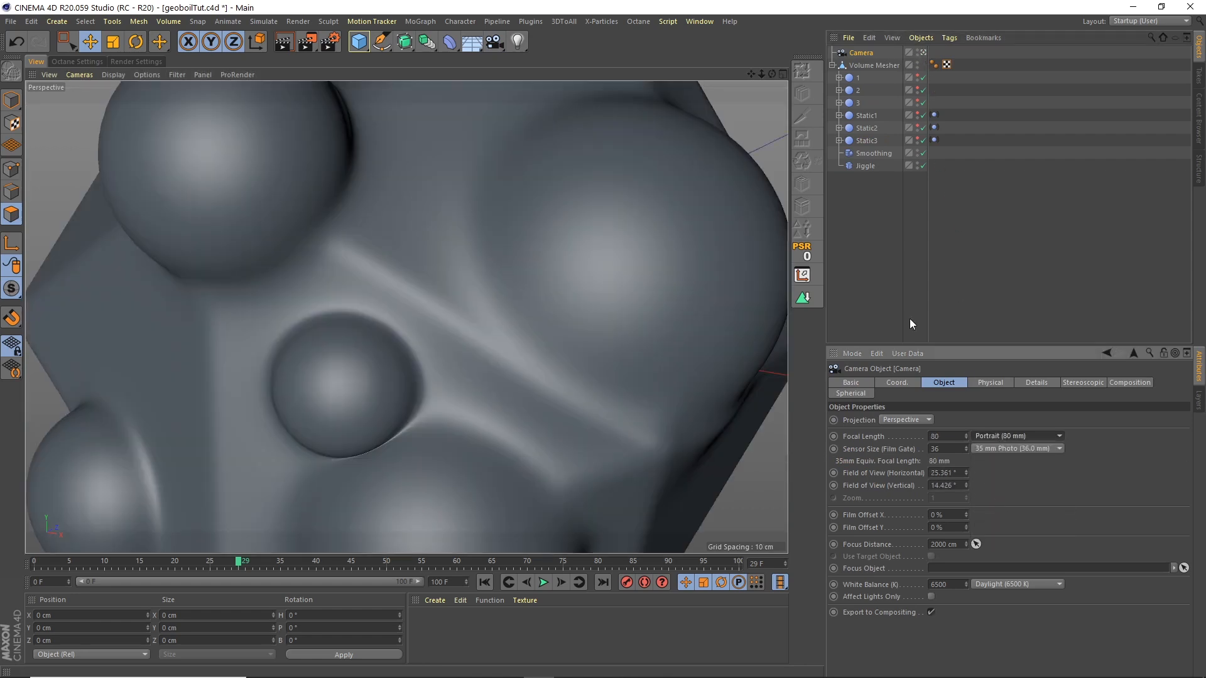
left_click_drag(761, 74, 628, 181)
left_click(15, 23)
left_click(37, 121)
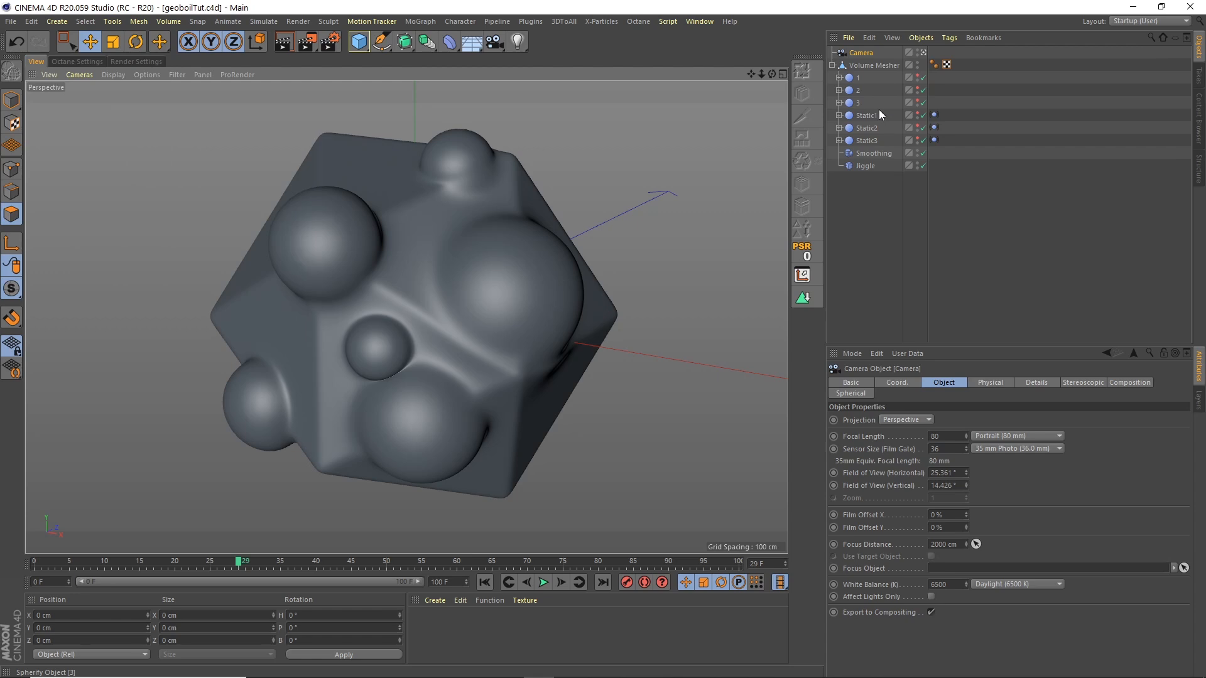
Move all the deformers out of the Volume Mesher to the root level.
left_click(855, 217)
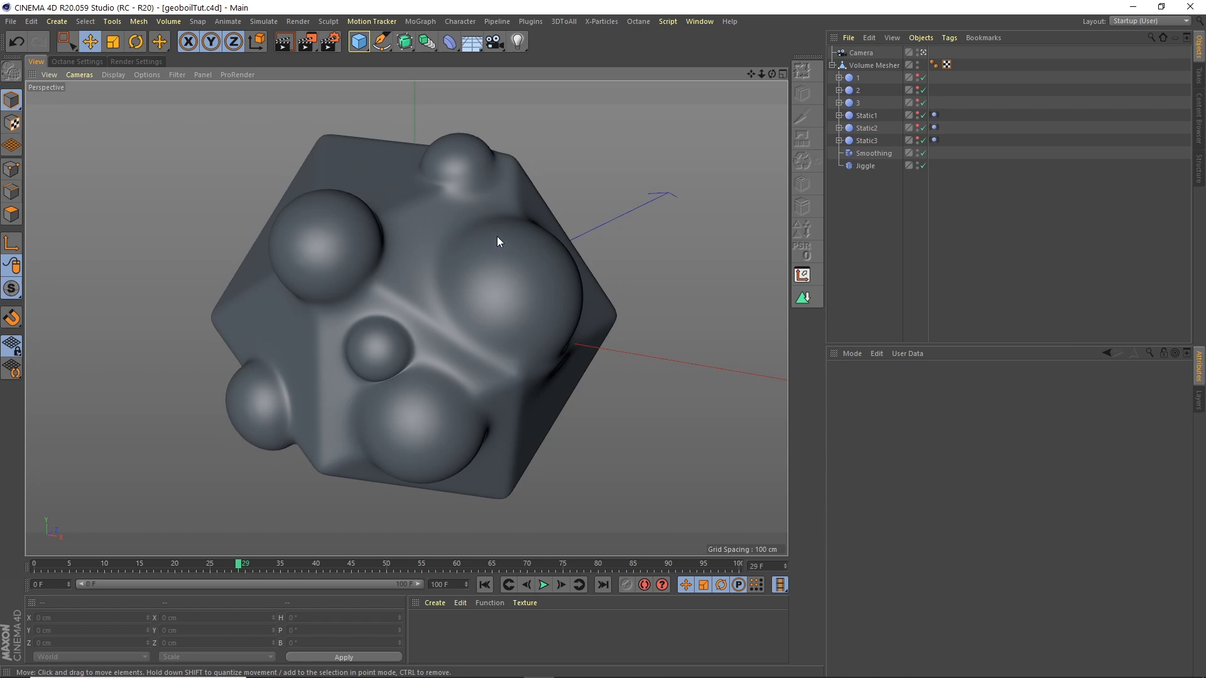
left_click_drag(866, 74, 857, 195)
left_click(857, 195)
left_click(873, 65)
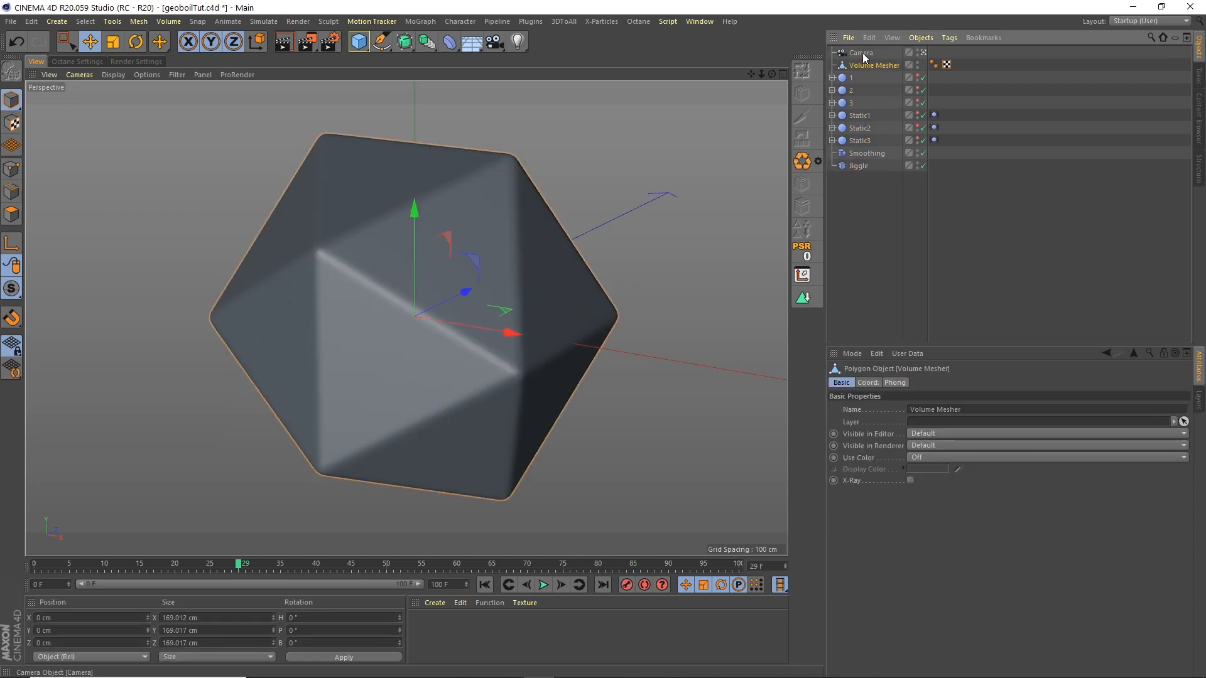
Add a Protection tag to the camera.
left_click(861, 53)
left_click(949, 38)
mouse_move(1031, 57)
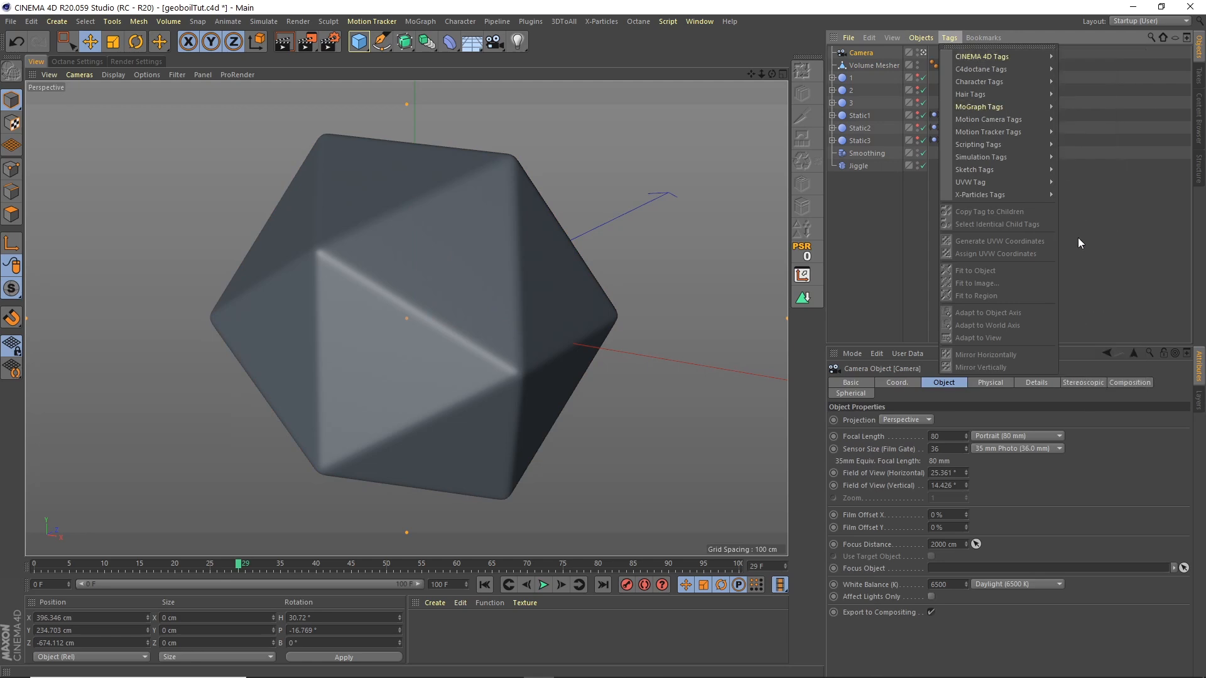
left_click(1092, 258)
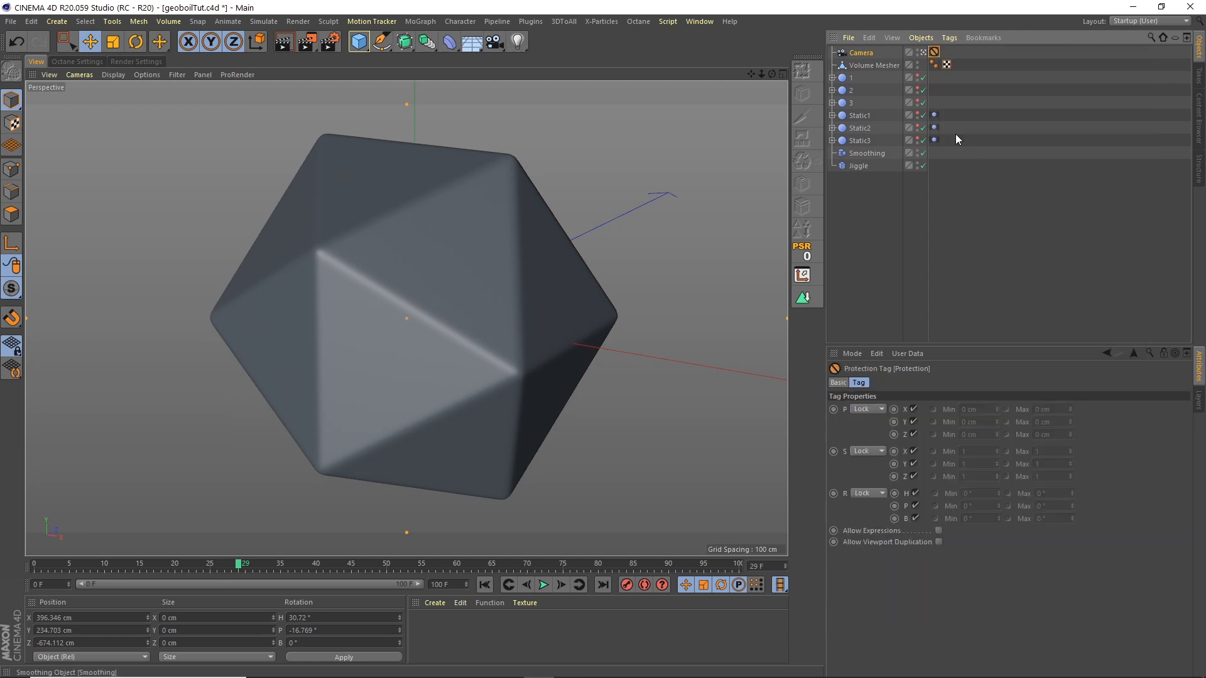
Rename the Volume Mesher polygon object to Platonic.
left_click(885, 66)
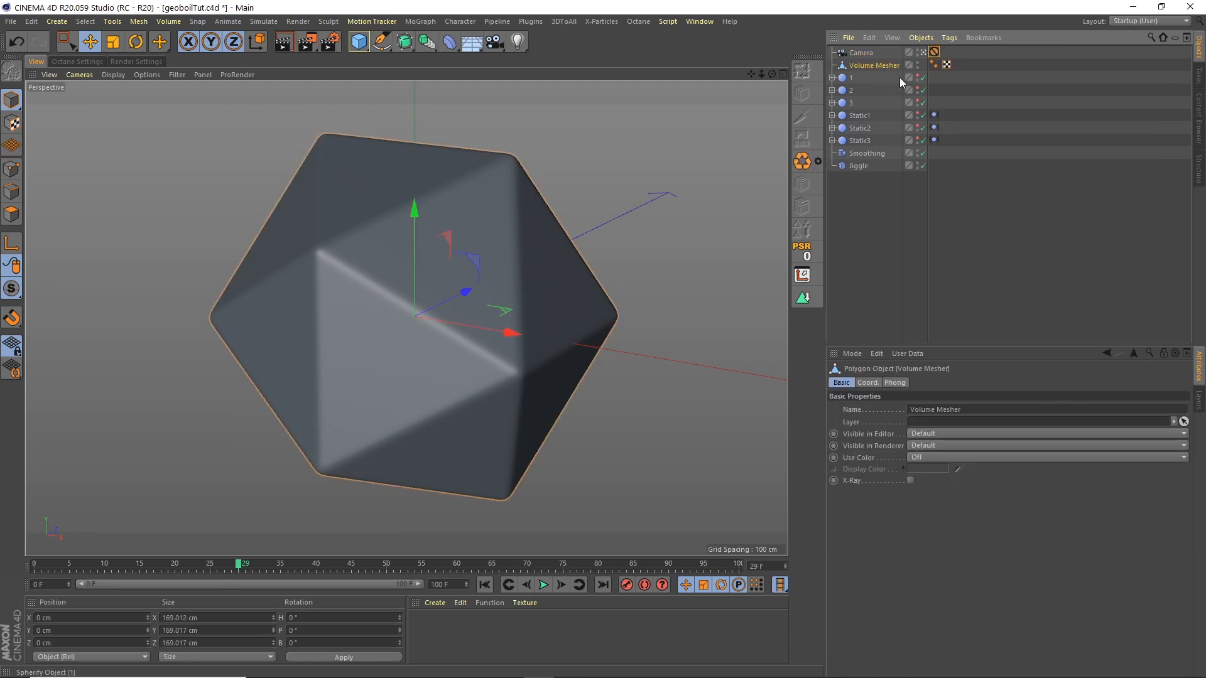
double_click(868, 65)
type("F")
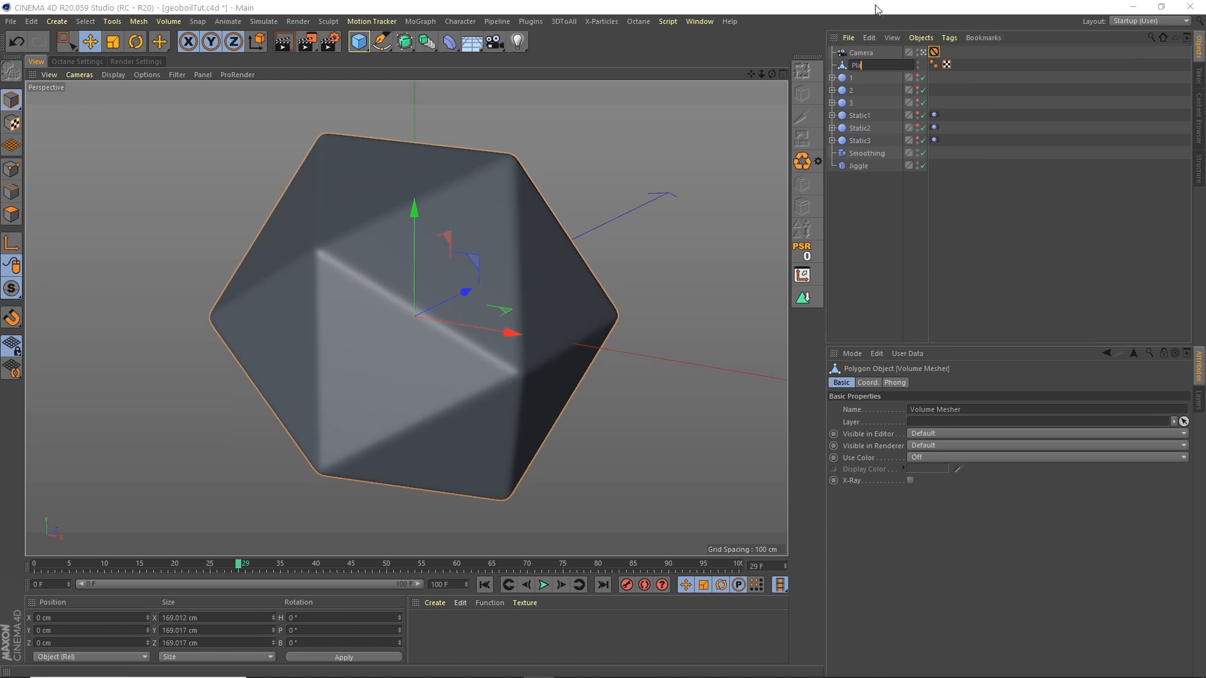
type("latonic")
key("Return")
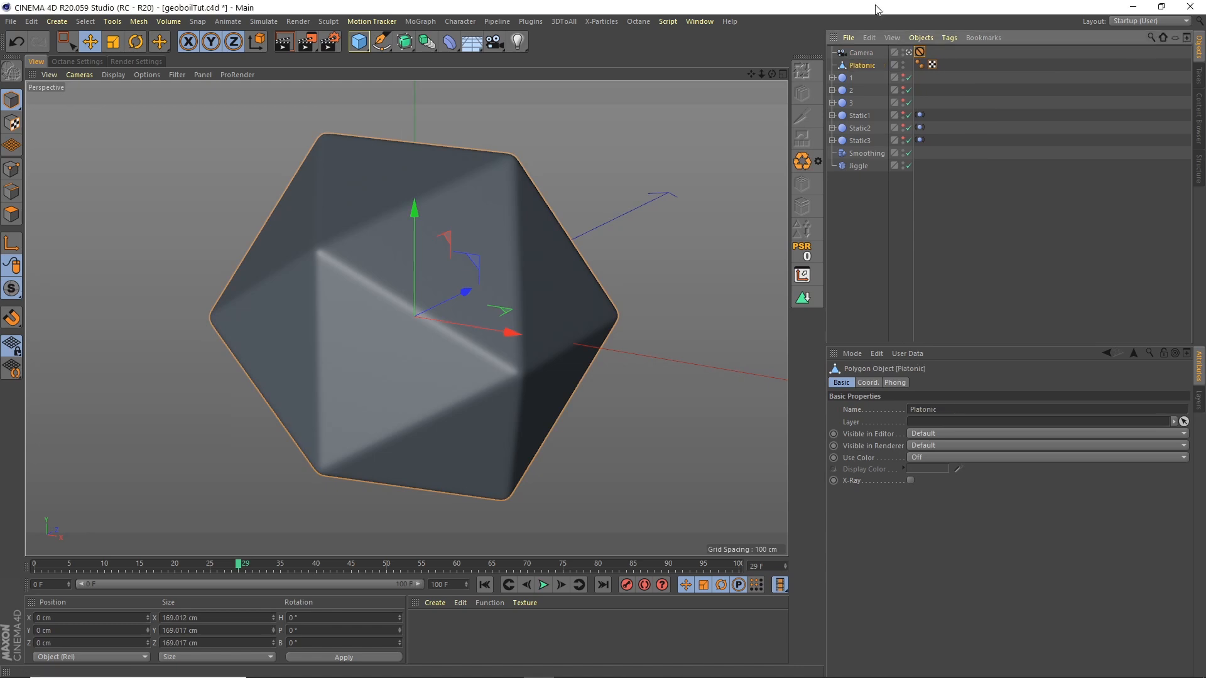
Select all polygons of the Platonic and set their vertex weight to 0% to create a vertex map.
left_click(11, 214)
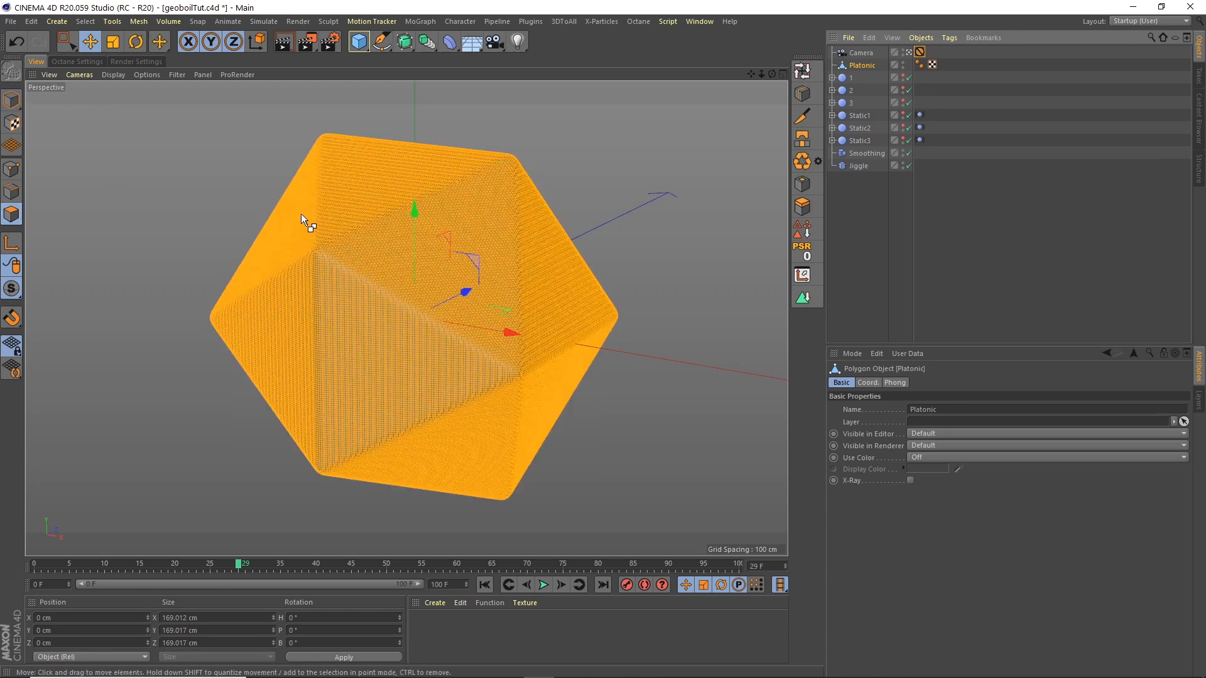
left_click(364, 212)
key("ctrl+a")
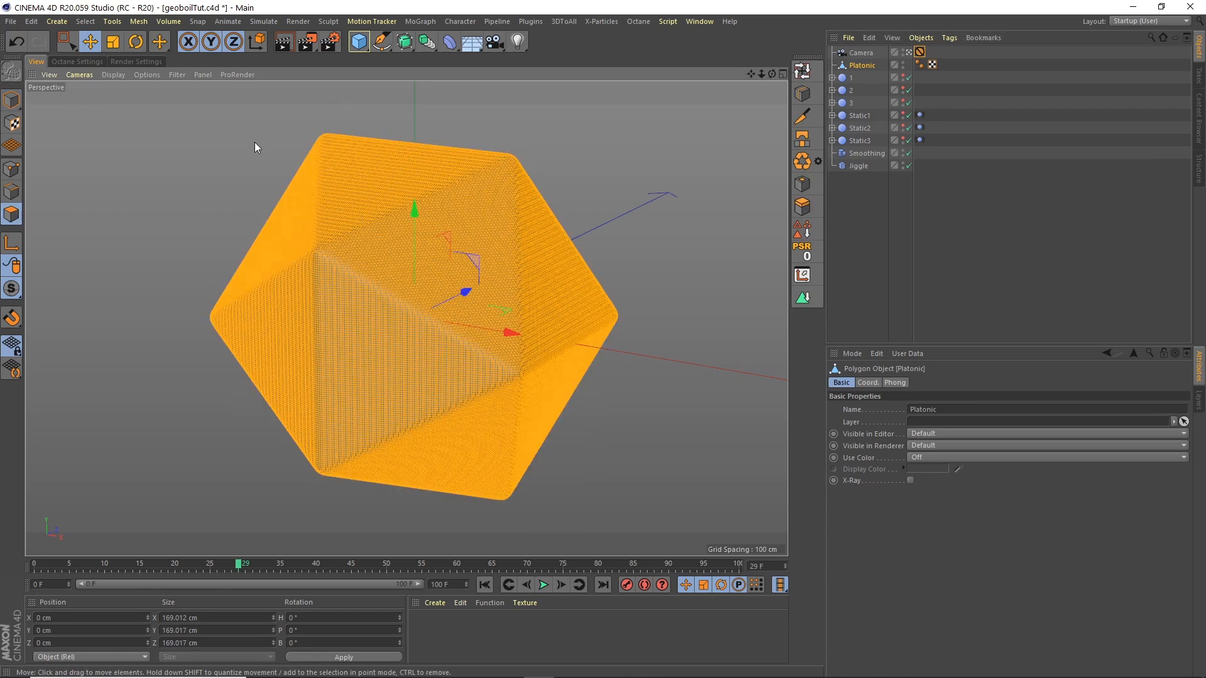
left_click(58, 22)
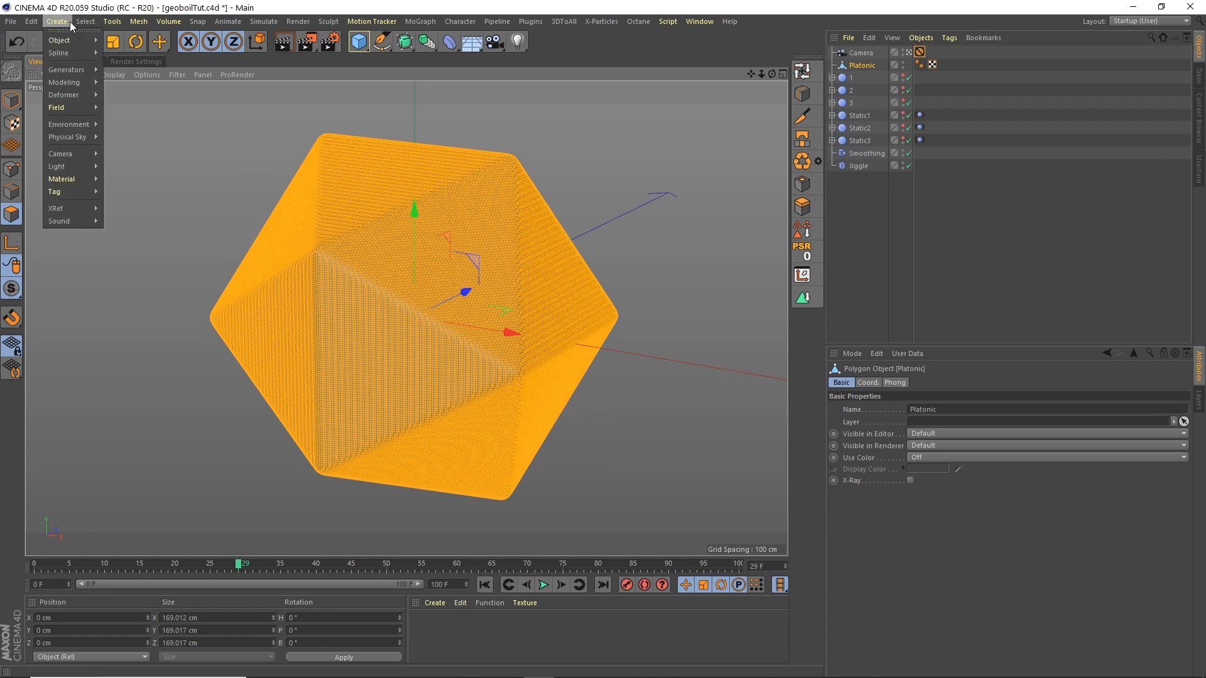
mouse_move(85, 21)
left_click(110, 364)
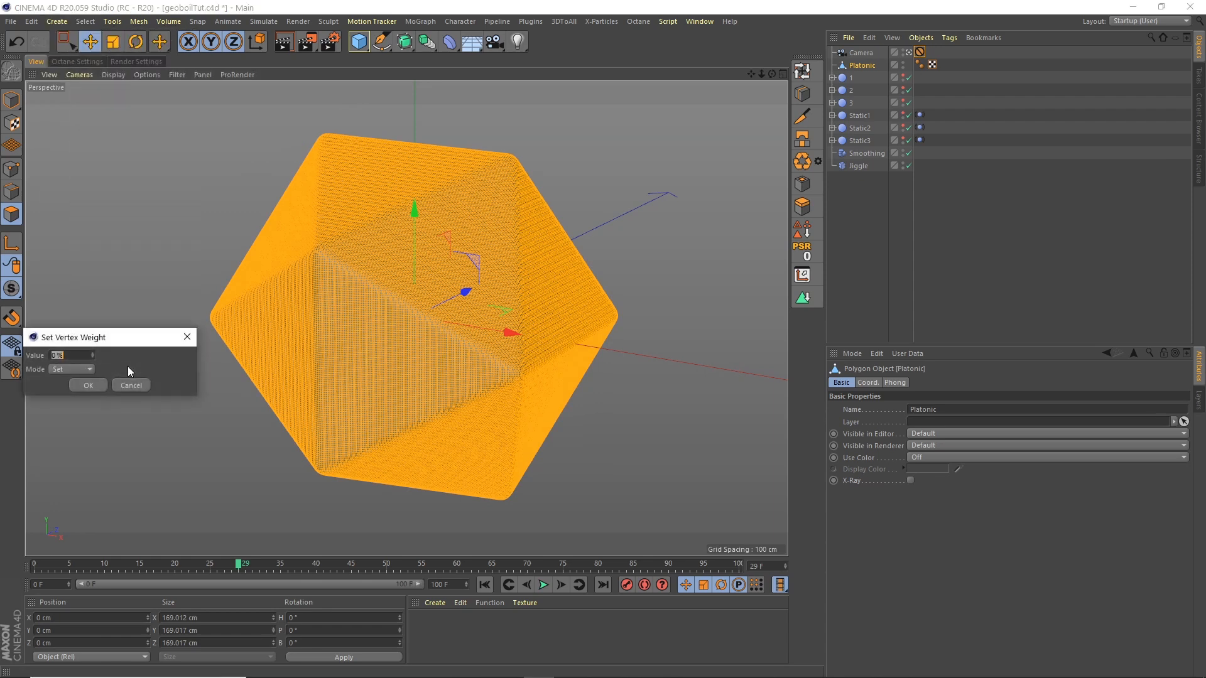
left_click(88, 385)
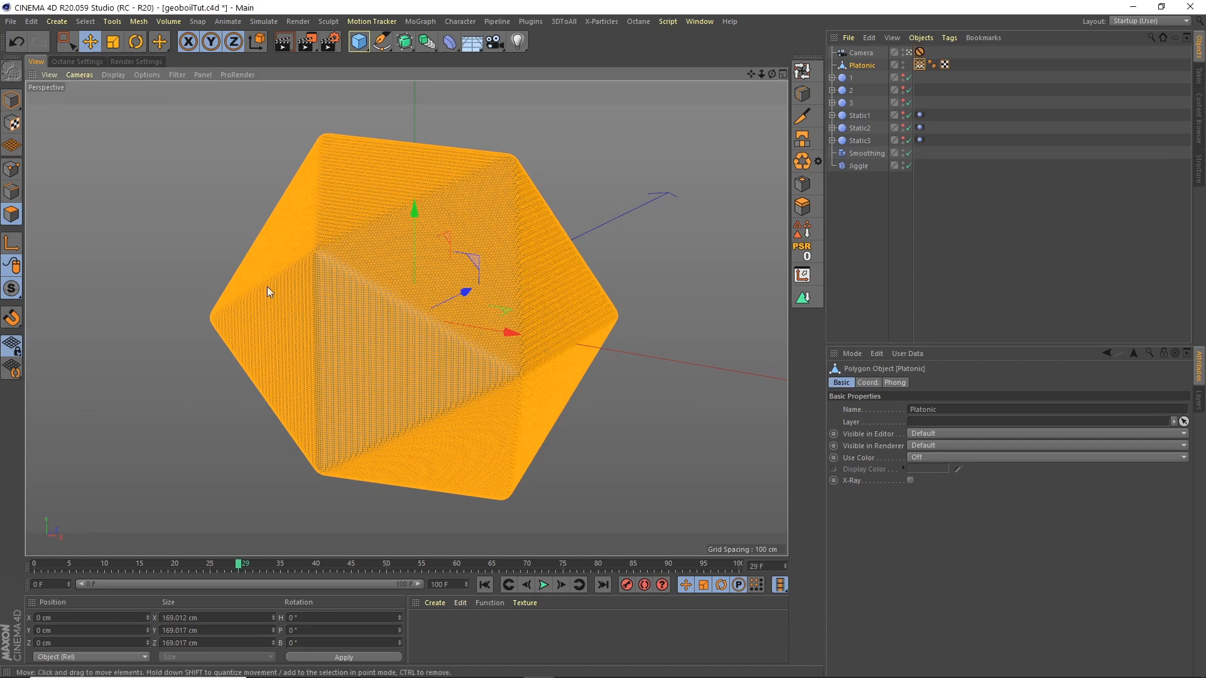
Select the Platonic's vertex map tag and switch to Model mode to view the weights.
left_click(875, 216)
left_click(873, 65)
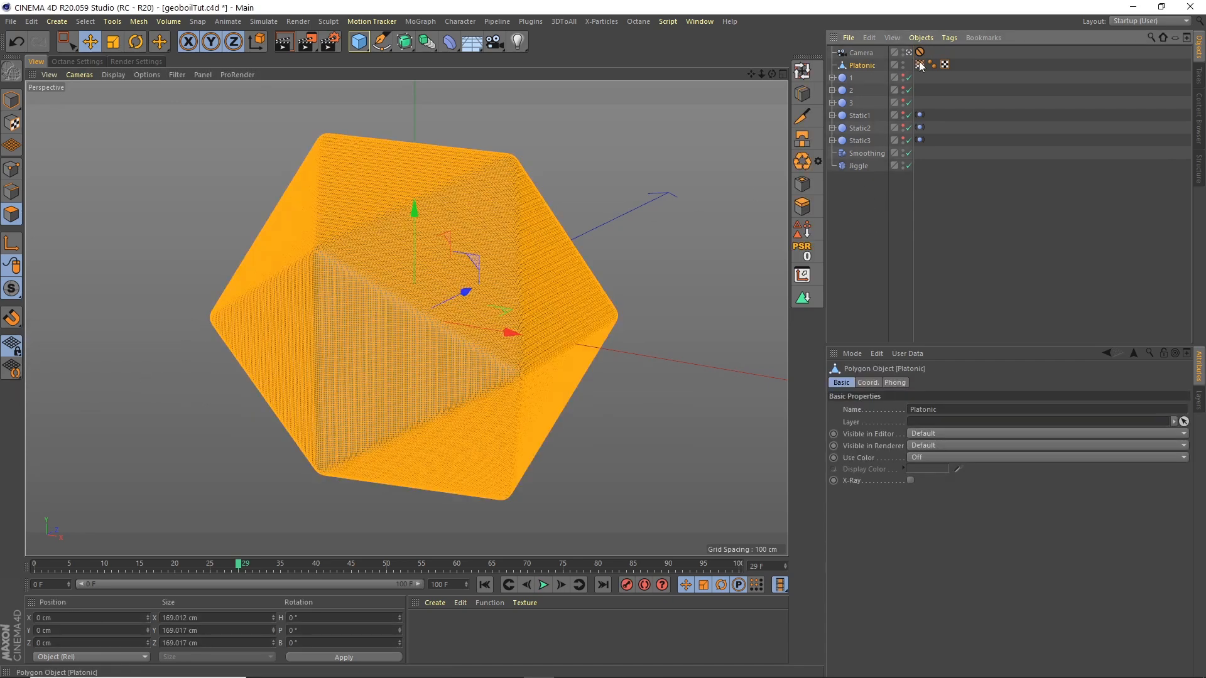
left_click(920, 64)
left_click(11, 100)
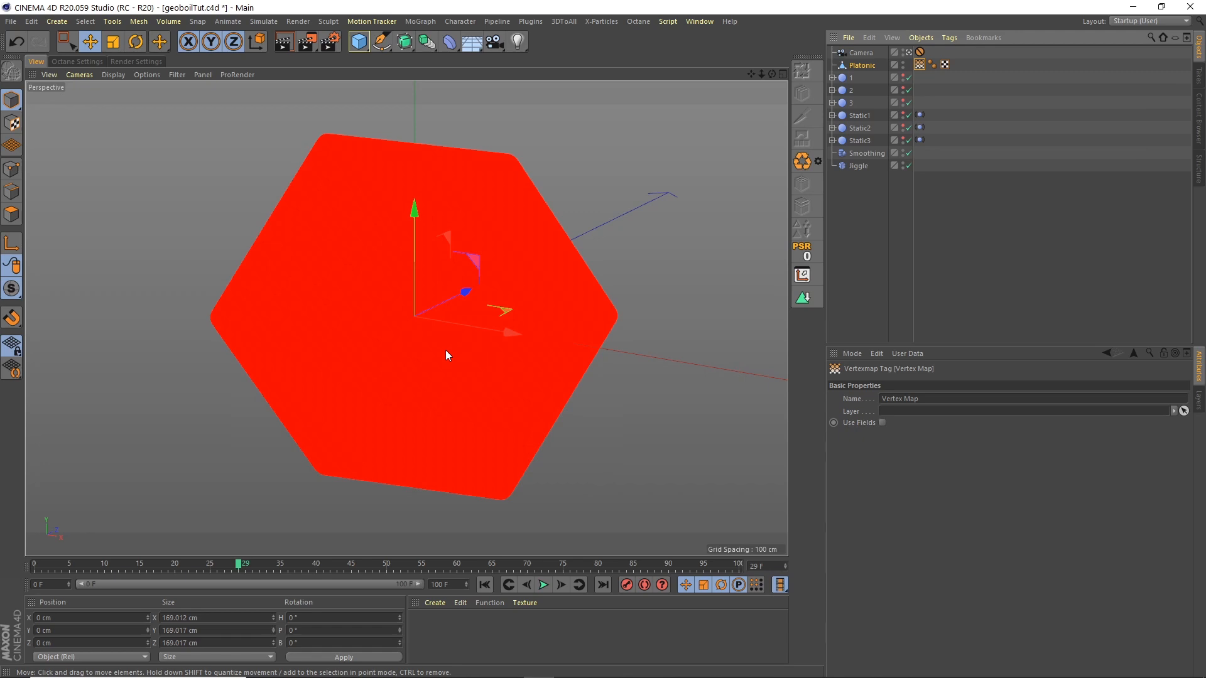
Add a Tension tag to the Platonic.
left_click(871, 65)
left_click(949, 37)
left_click(858, 64)
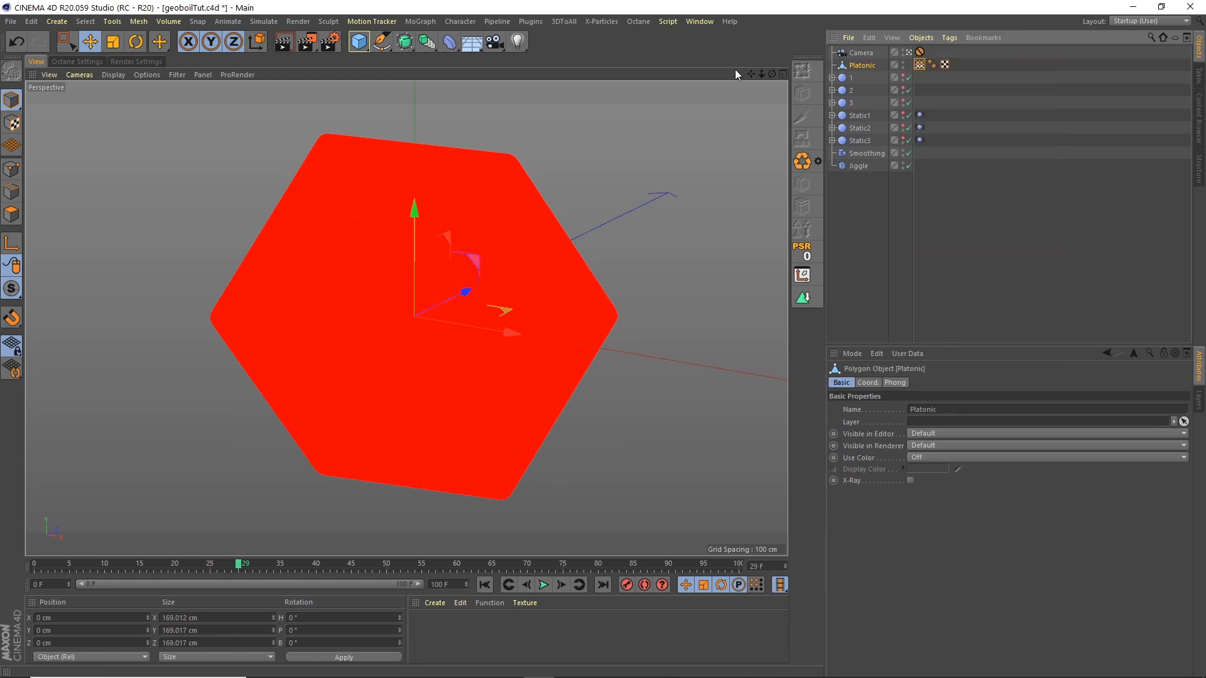
left_click(926, 89)
left_click(871, 66)
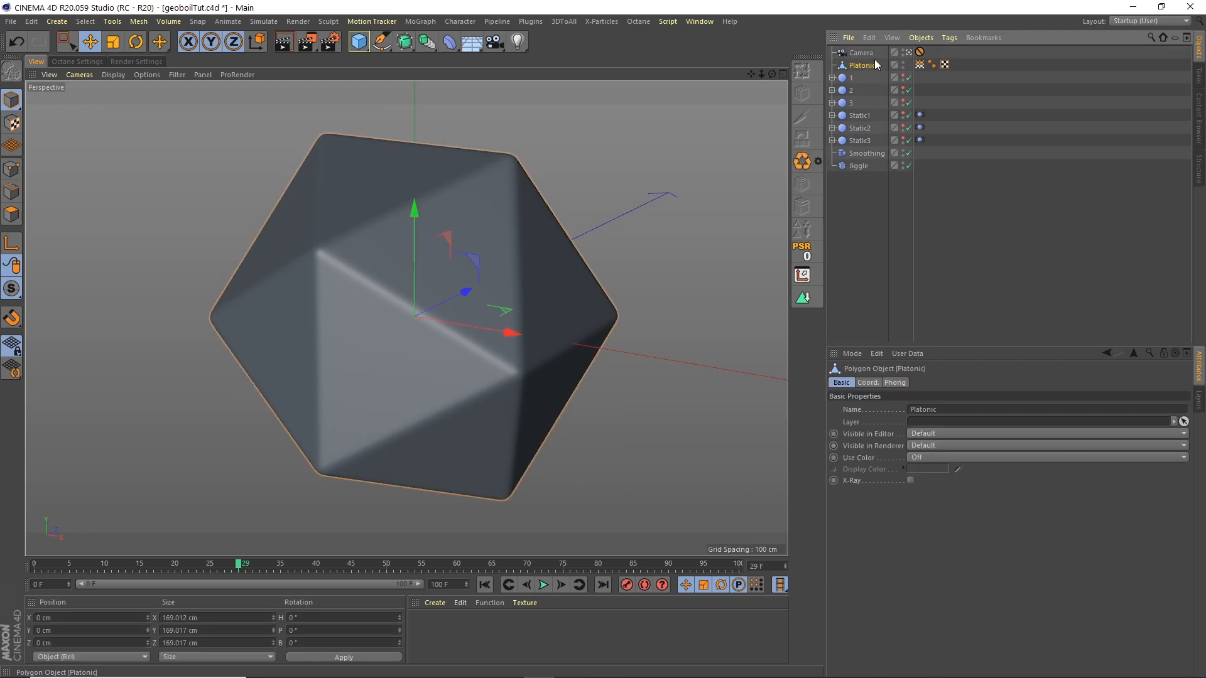
left_click(952, 39)
mouse_move(957, 55)
mouse_move(976, 86)
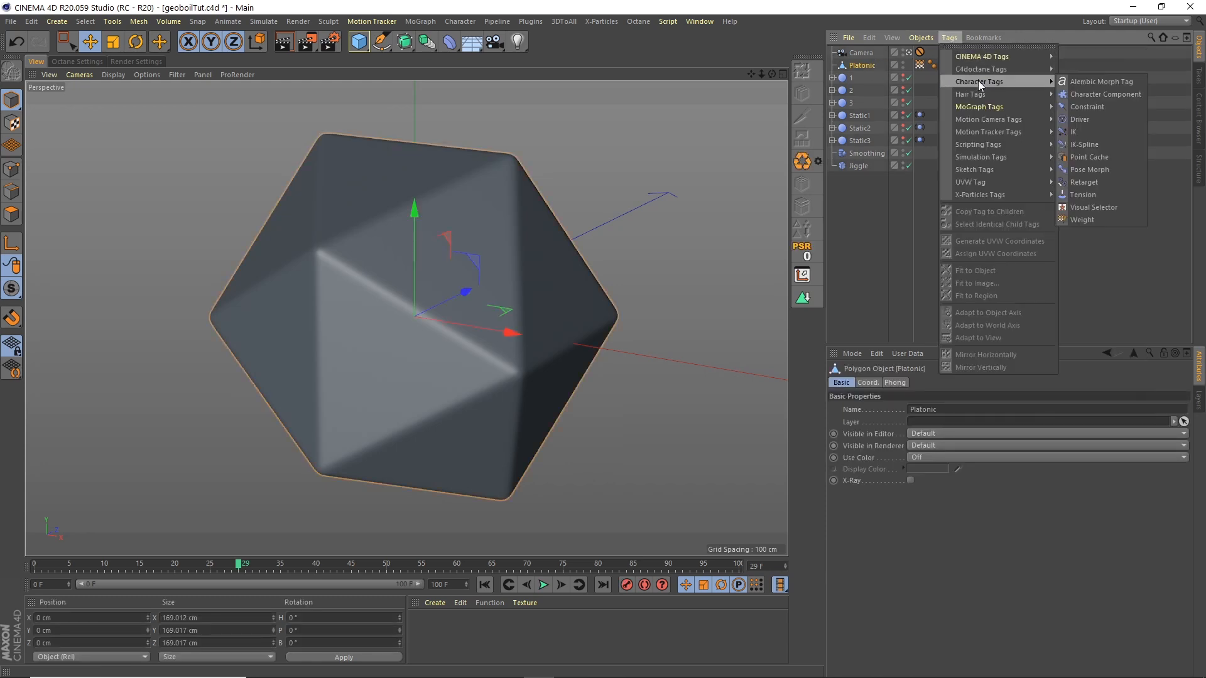
left_click(1080, 196)
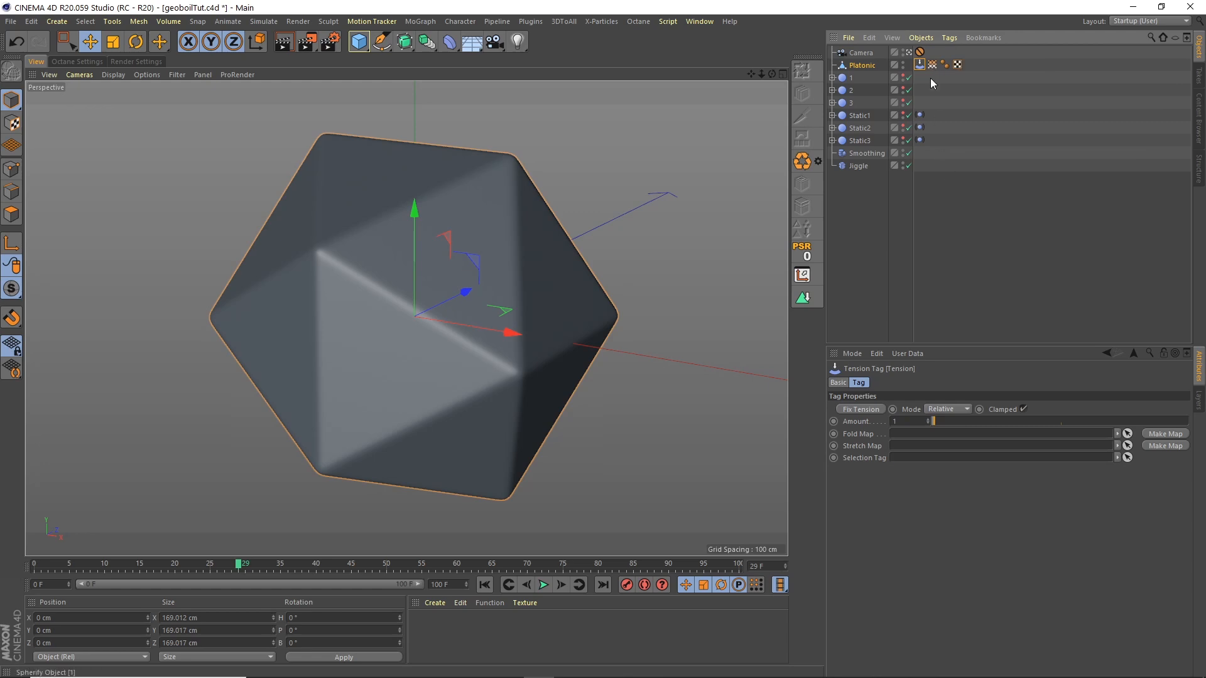
Return to frame 0 and assign the Platonic's vertex map as the Tension tag's Stretch Map.
left_click(484, 585)
left_click(861, 67)
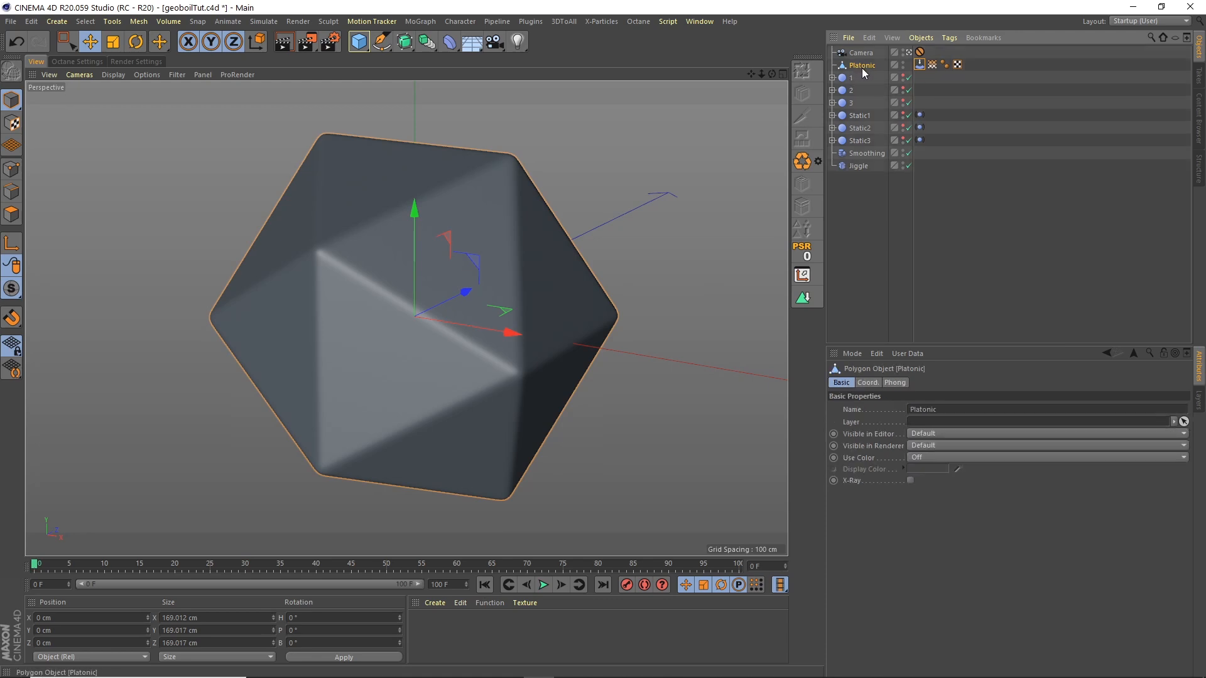
left_click(919, 65)
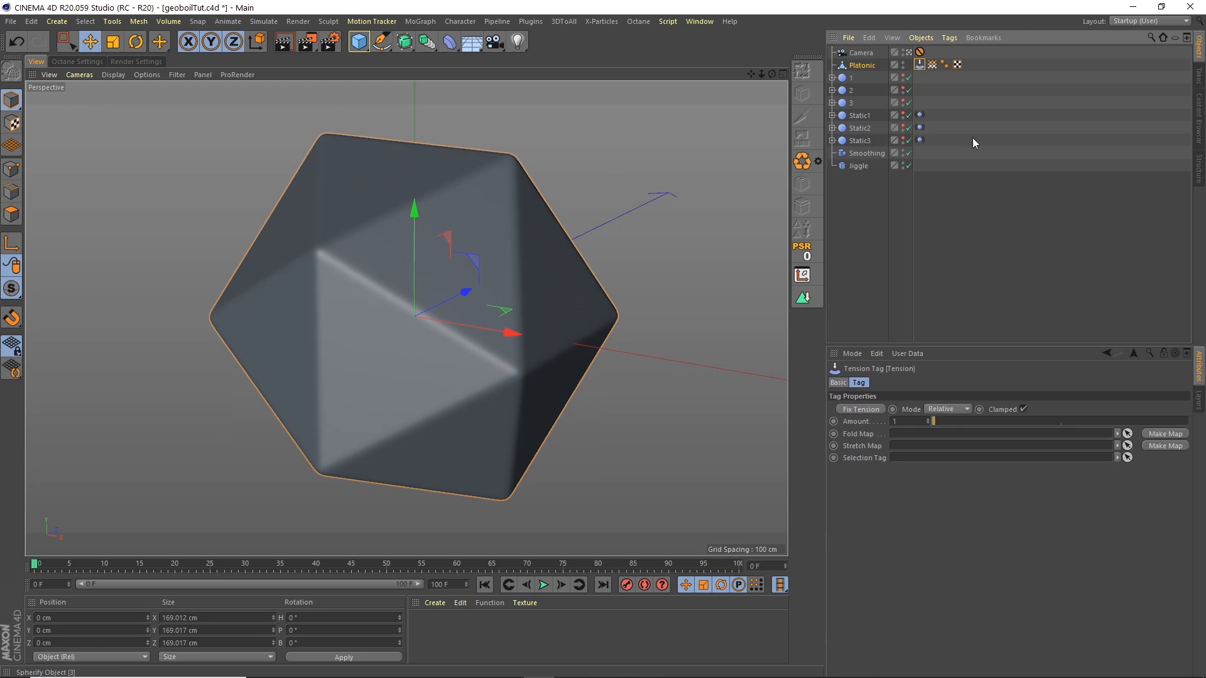
left_click_drag(932, 64, 921, 451)
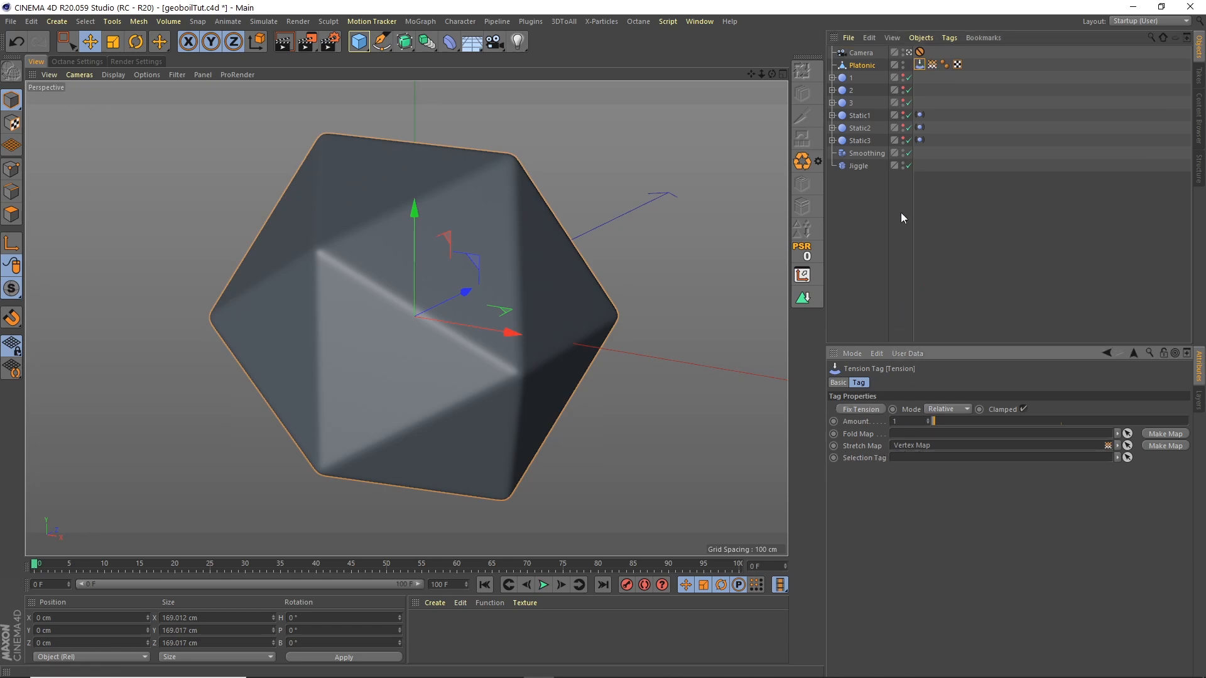
Nest deformers 1, 2, 3, Static1–3, Smoothing and Jiggle under the Platonic and display its vertex map.
left_click(932, 64)
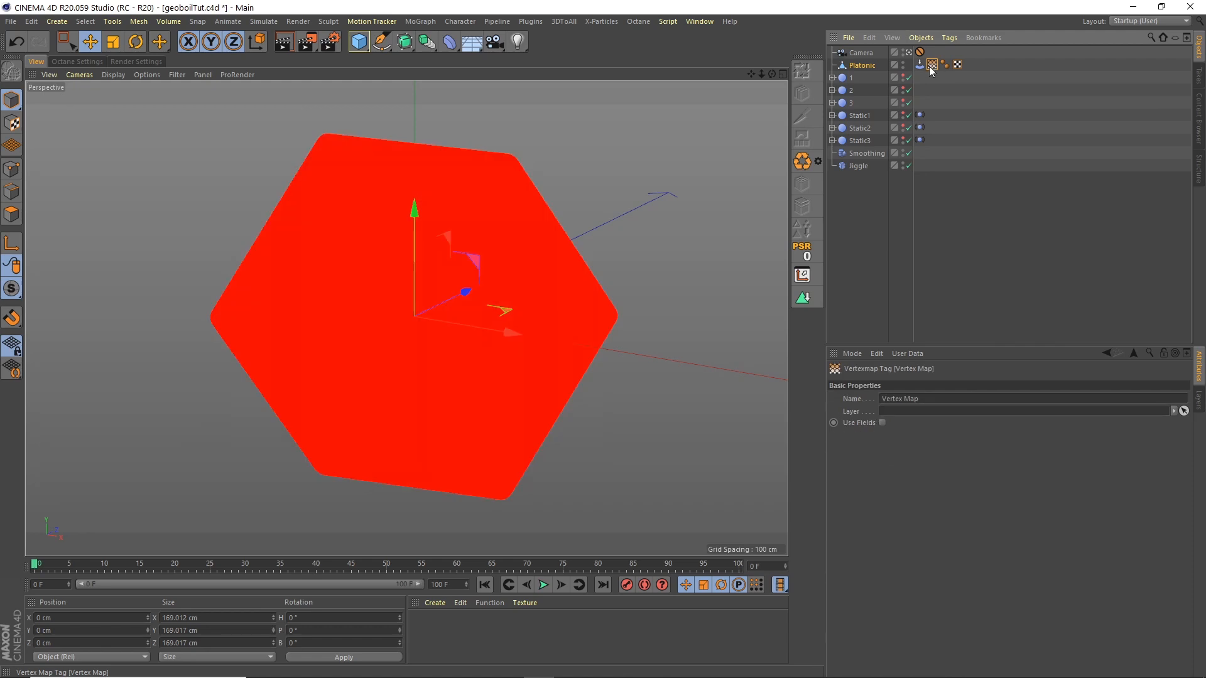
left_click(851, 78)
left_click(851, 166, "shift")
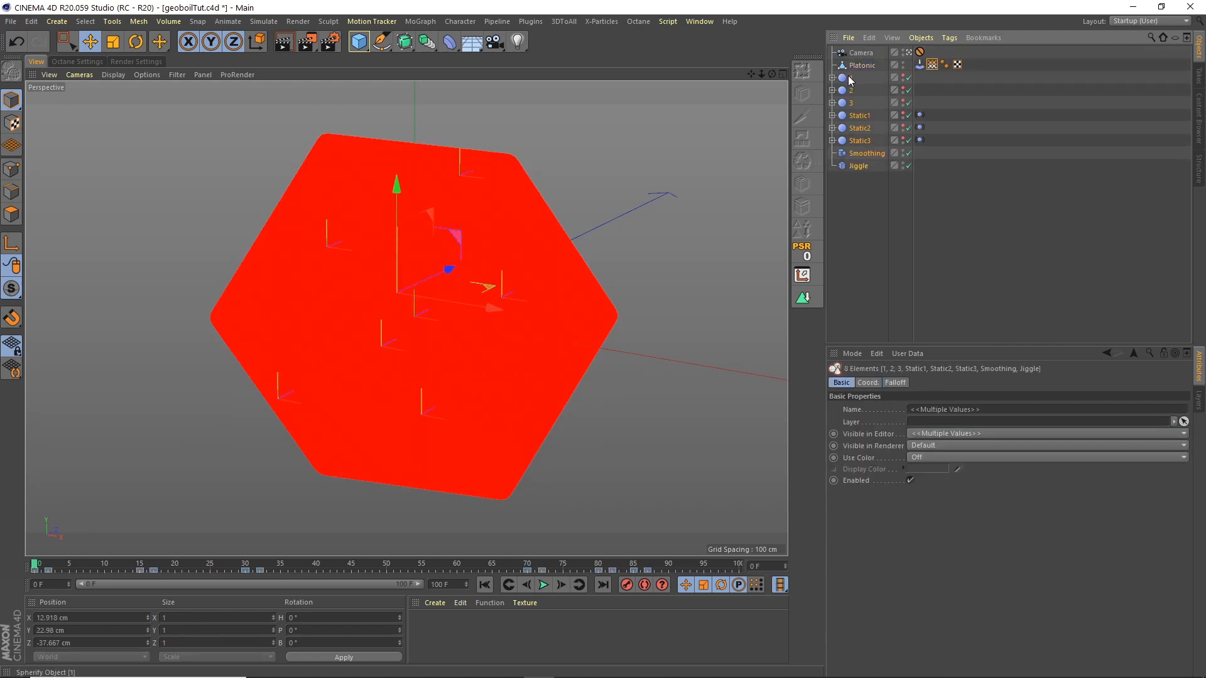
left_click_drag(878, 81, 862, 66)
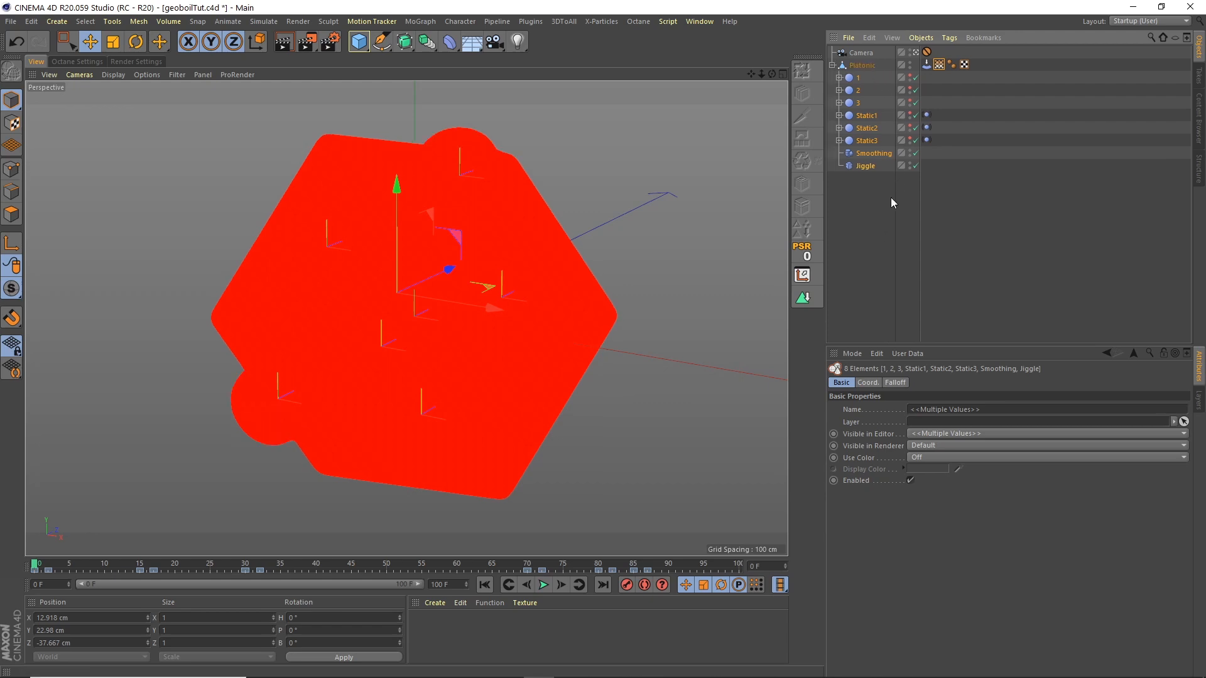
left_click(938, 66)
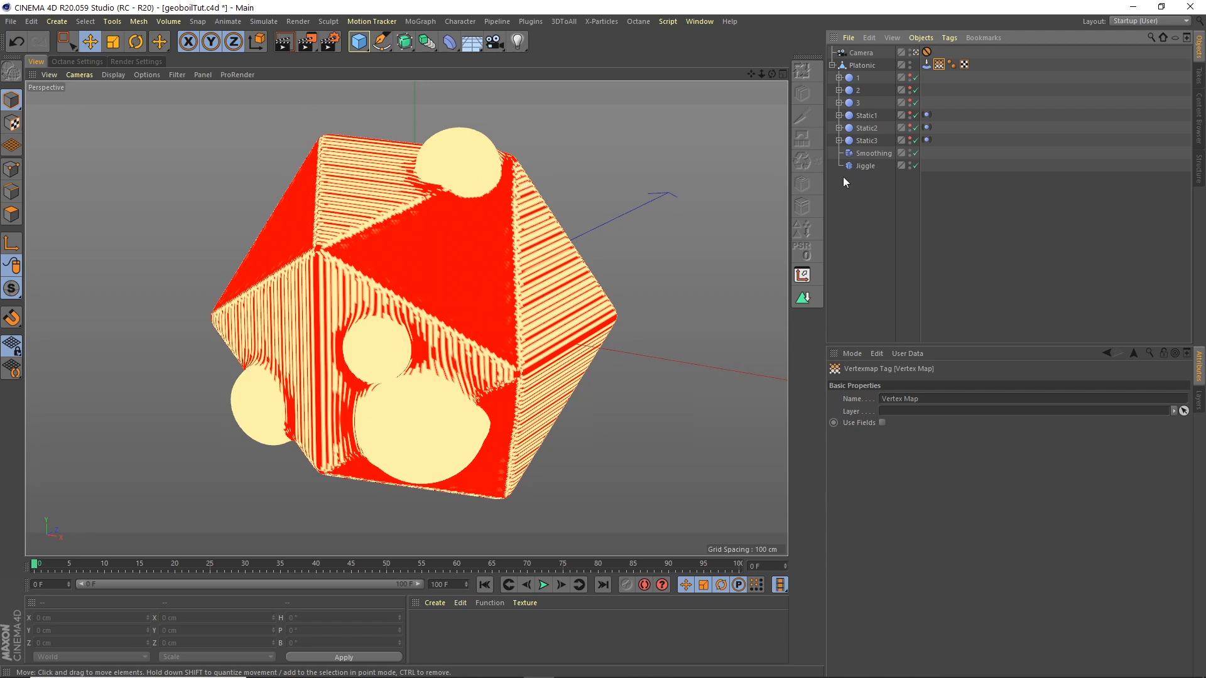
Delete the Smoothing deformer under the Platonic and display the vertex map again.
left_click(875, 153)
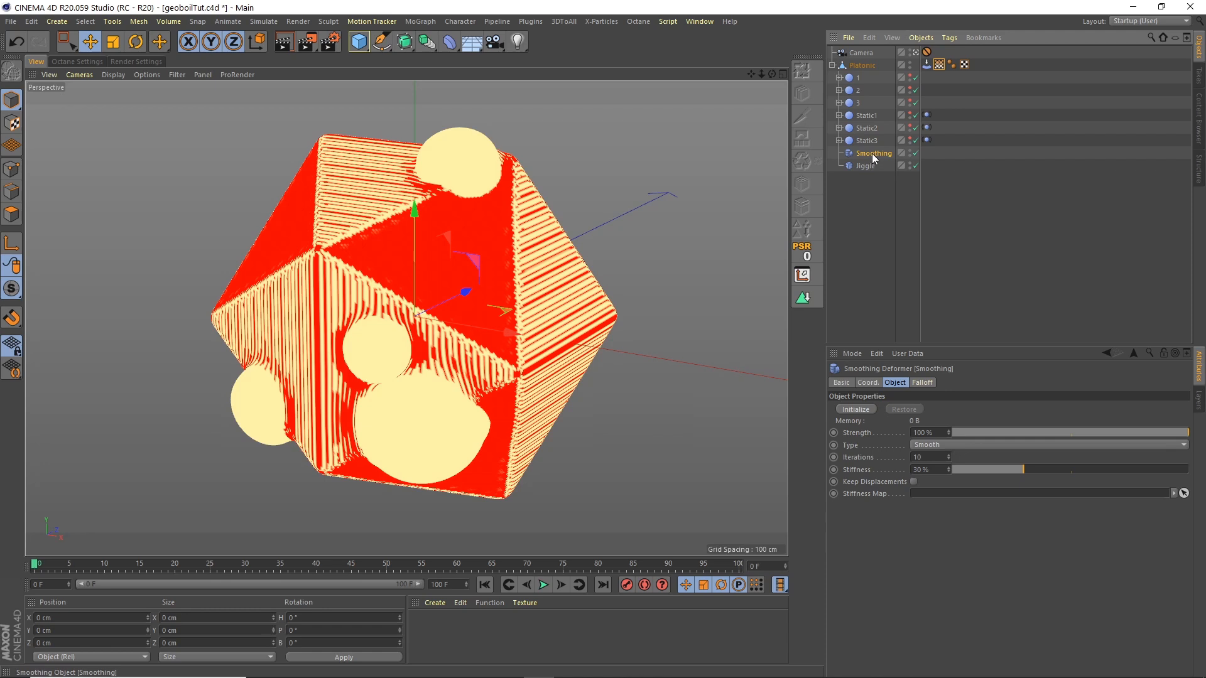
key("Delete")
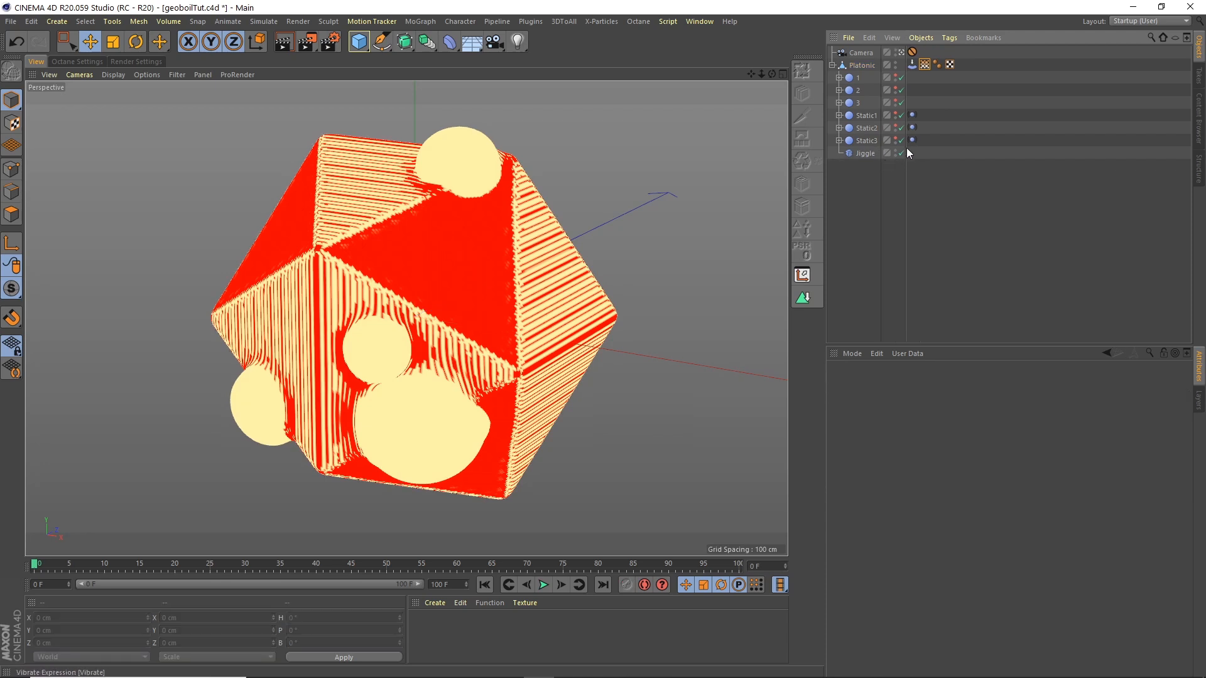
left_click(900, 154)
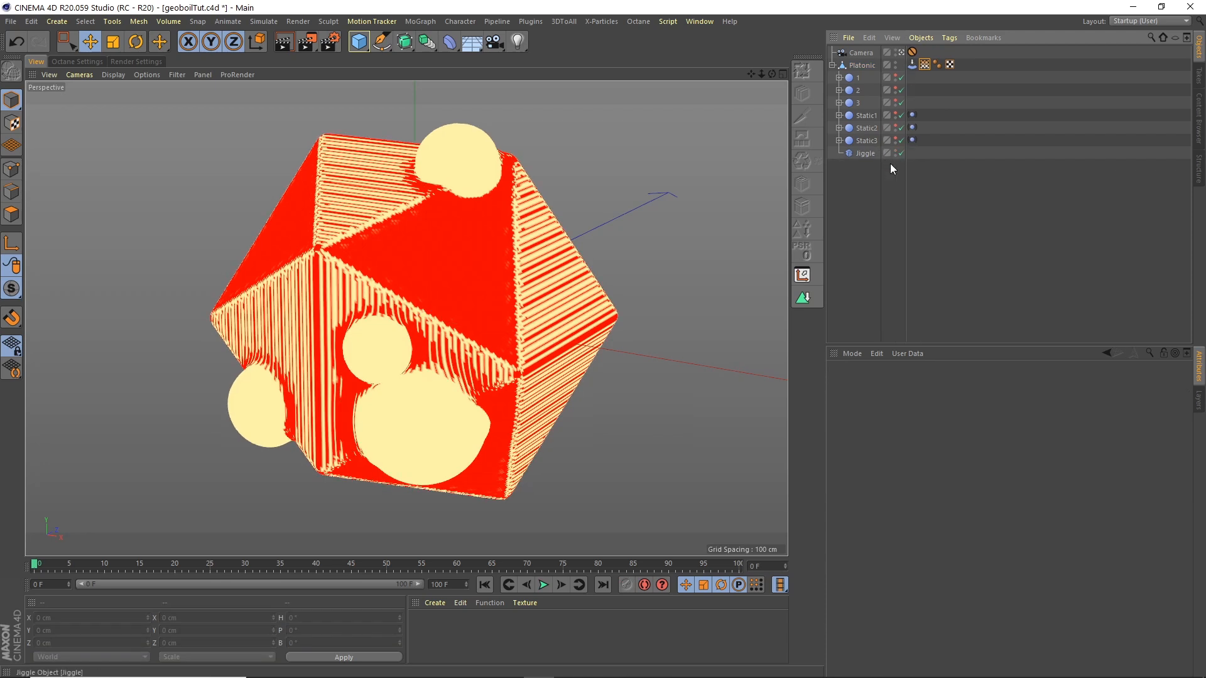
left_click(869, 154)
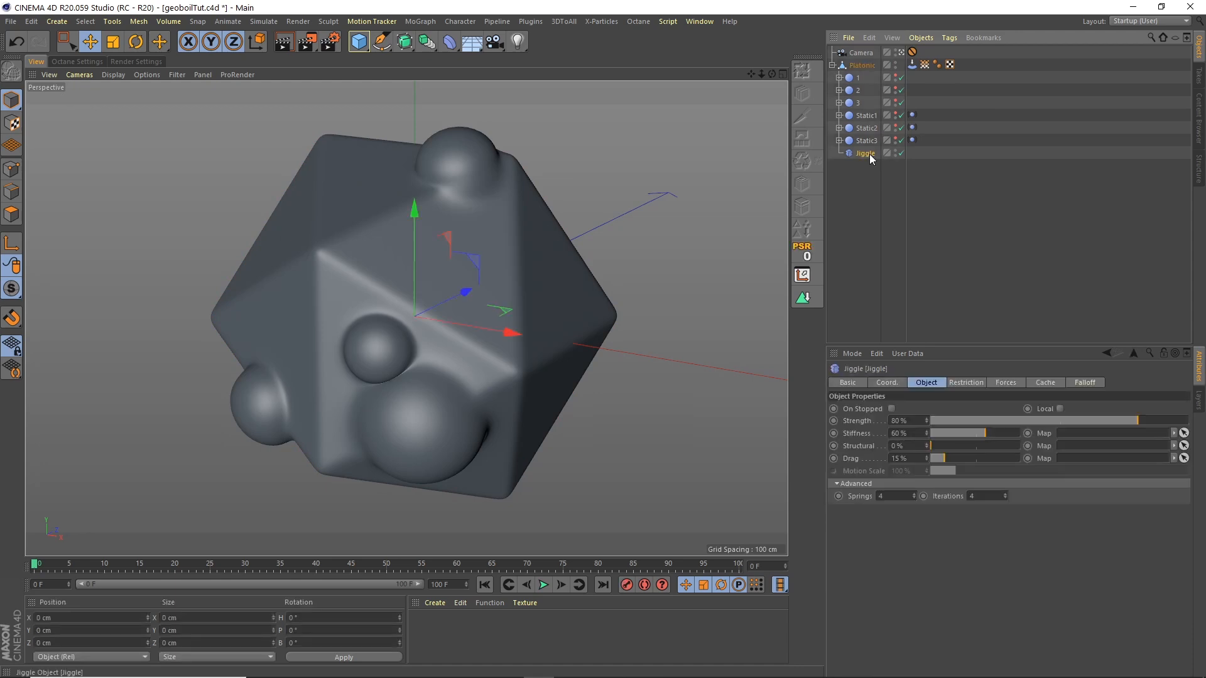
left_click(925, 66)
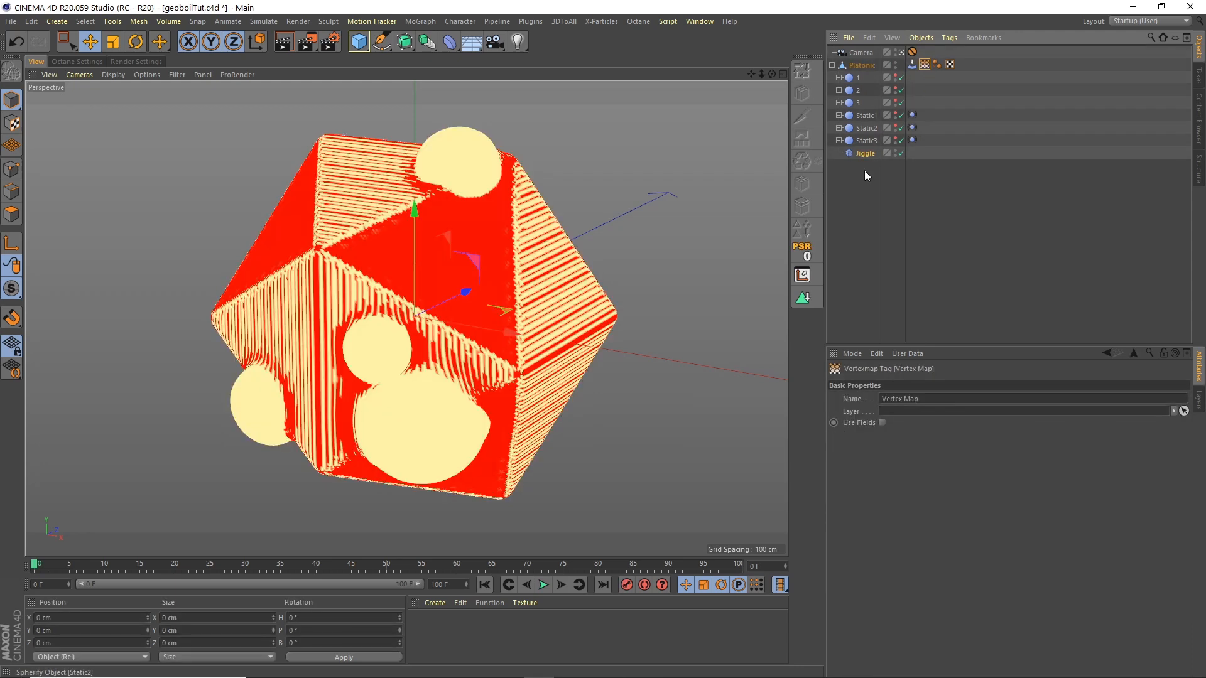
Play a few frames of the animation with the vertex map displayed and return to frame 0.
left_click(544, 584)
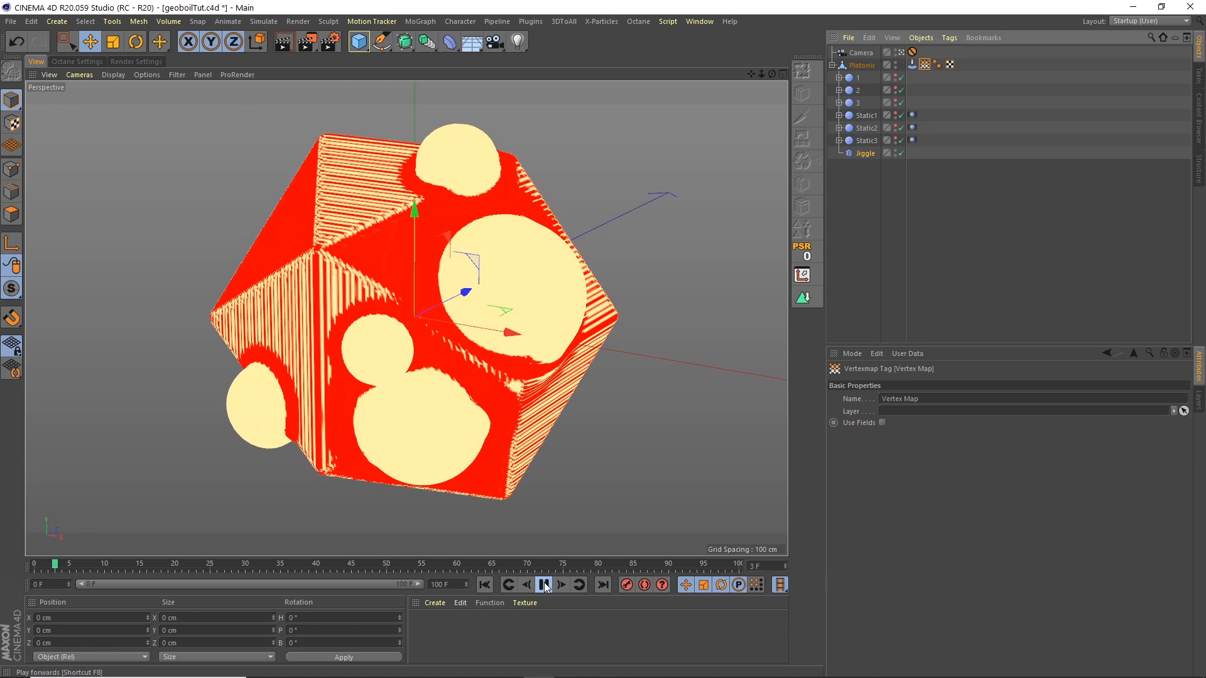
left_click(545, 586)
left_click(485, 586)
Move the remaining deformers out of the Platonic, nest them back under it, and display its vertex map.
left_click_drag(869, 212, 848, 73)
left_click_drag(867, 154, 868, 208)
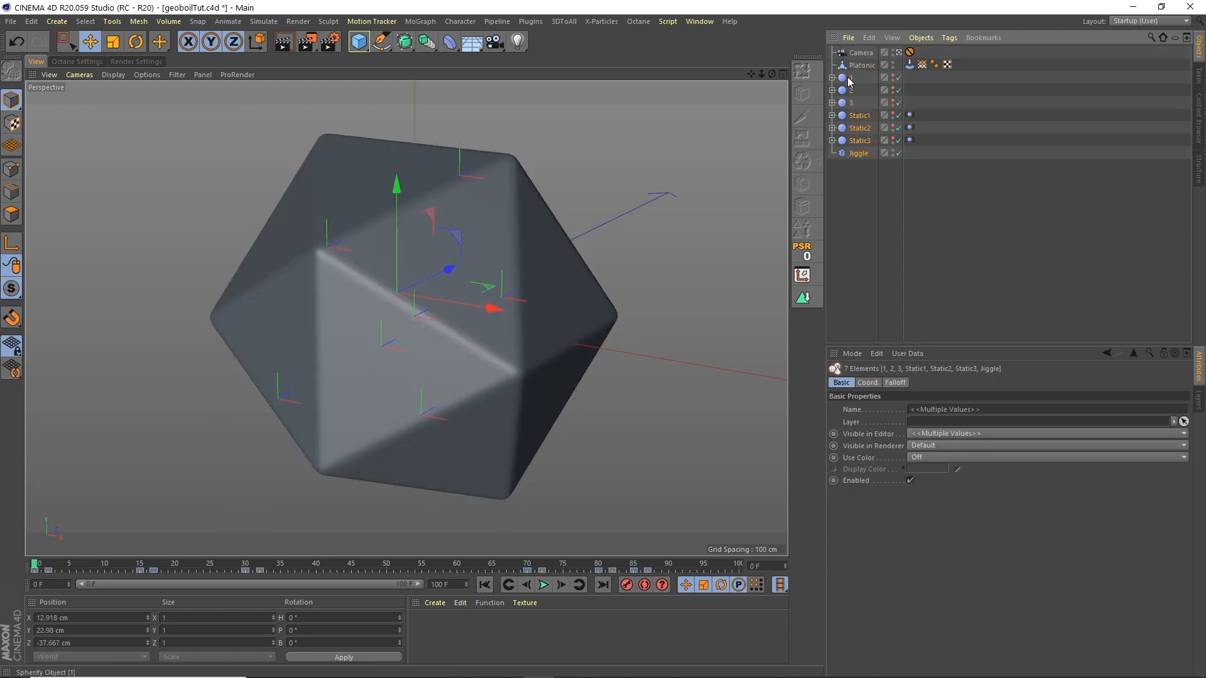
left_click_drag(860, 69, 861, 65)
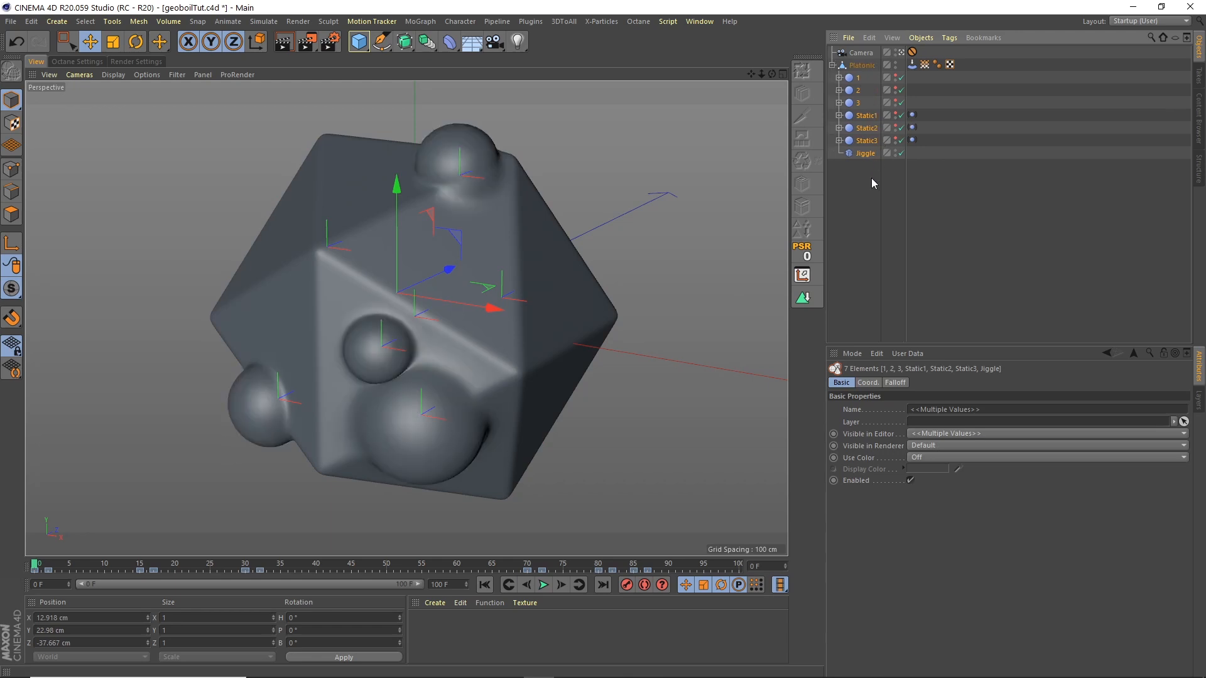
left_click(924, 65)
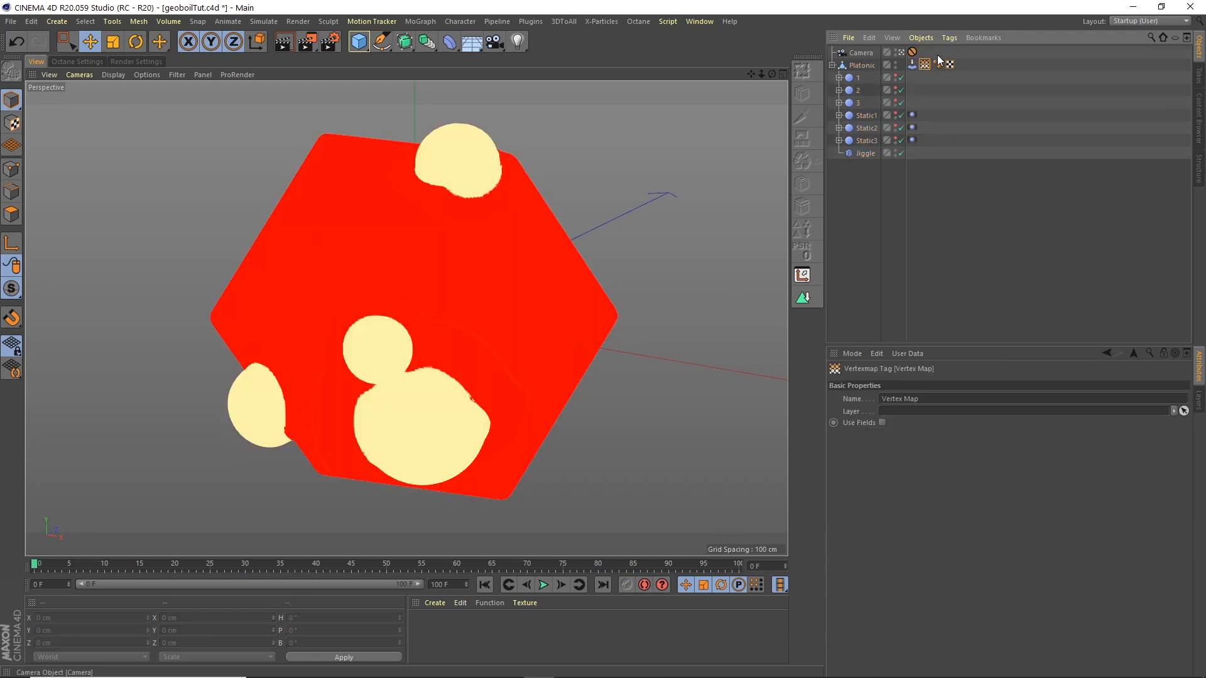
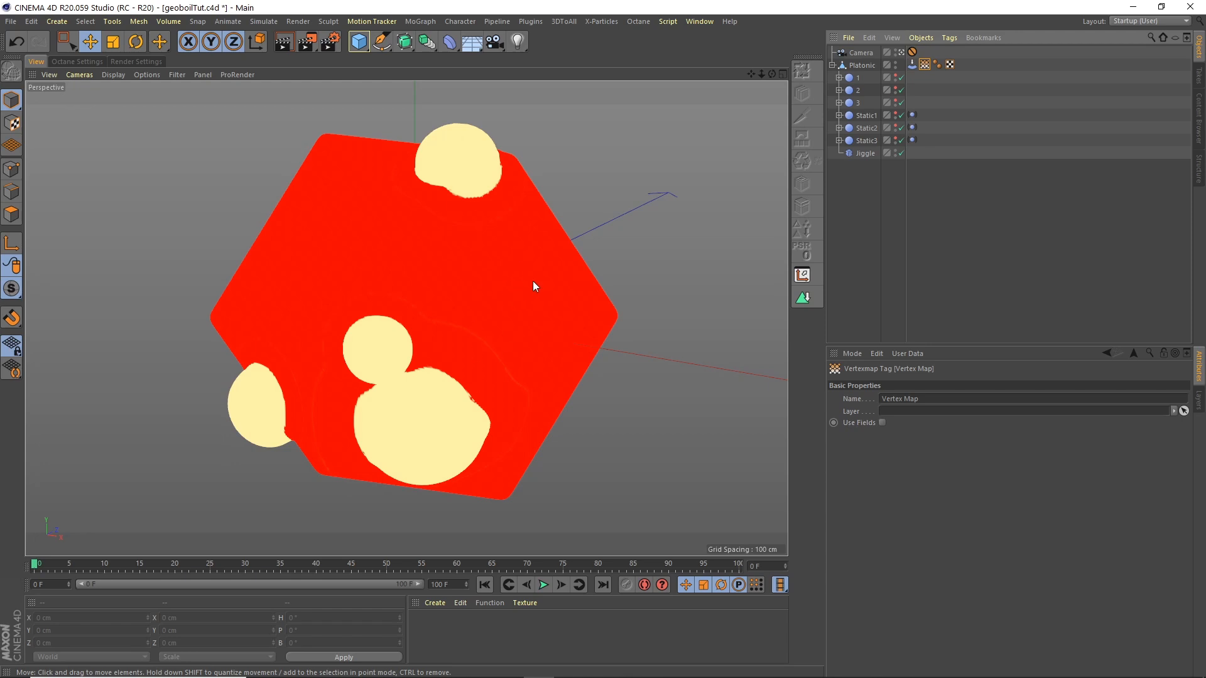
Lock the Tension tag's attributes, set its Amount to 37 with the vertex map displayed, and play the animation to frame 66.
left_click(912, 66)
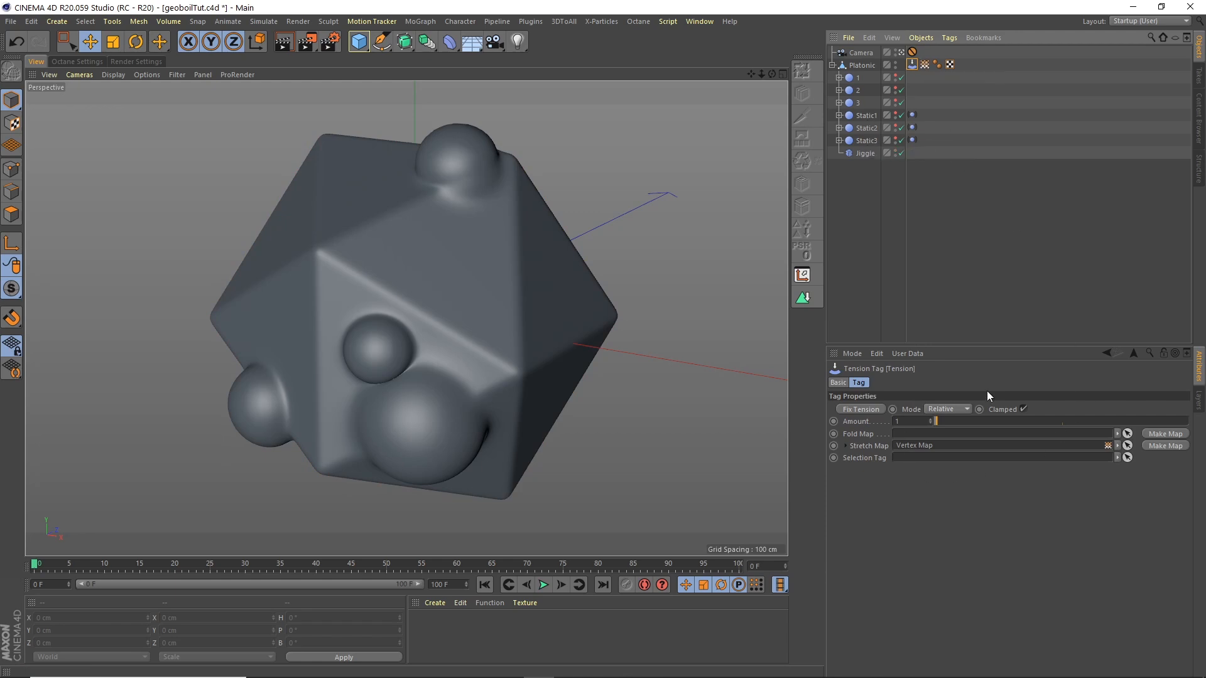
left_click(1163, 354)
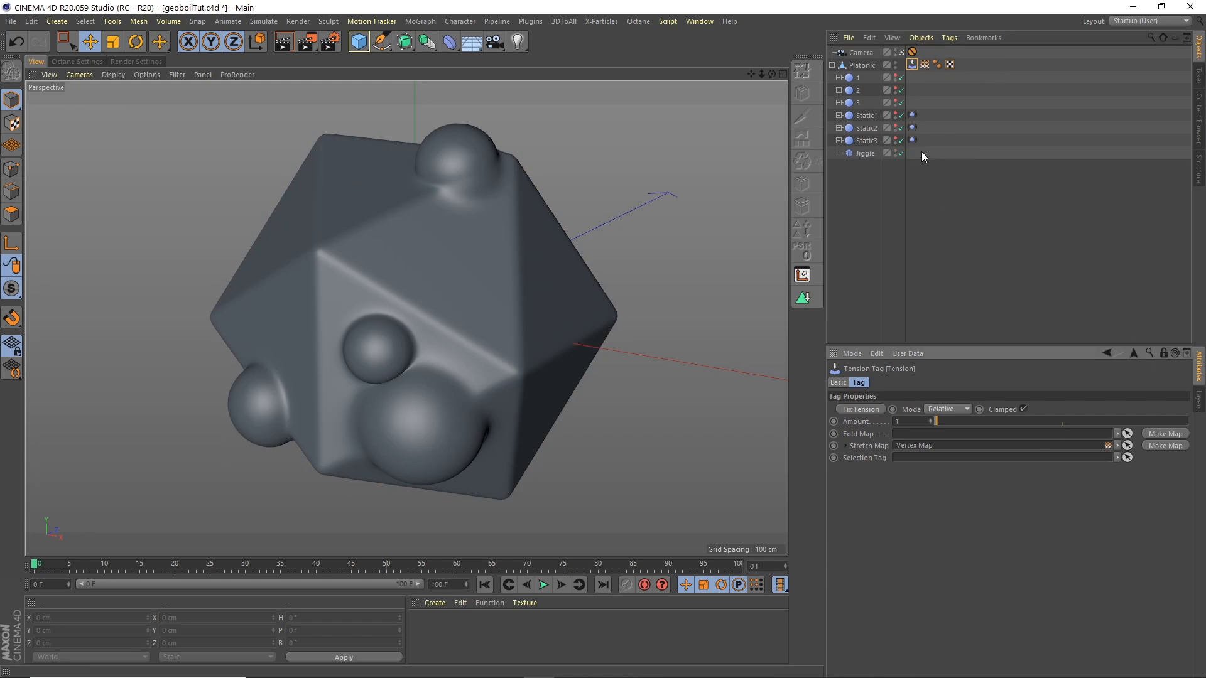
left_click(925, 66)
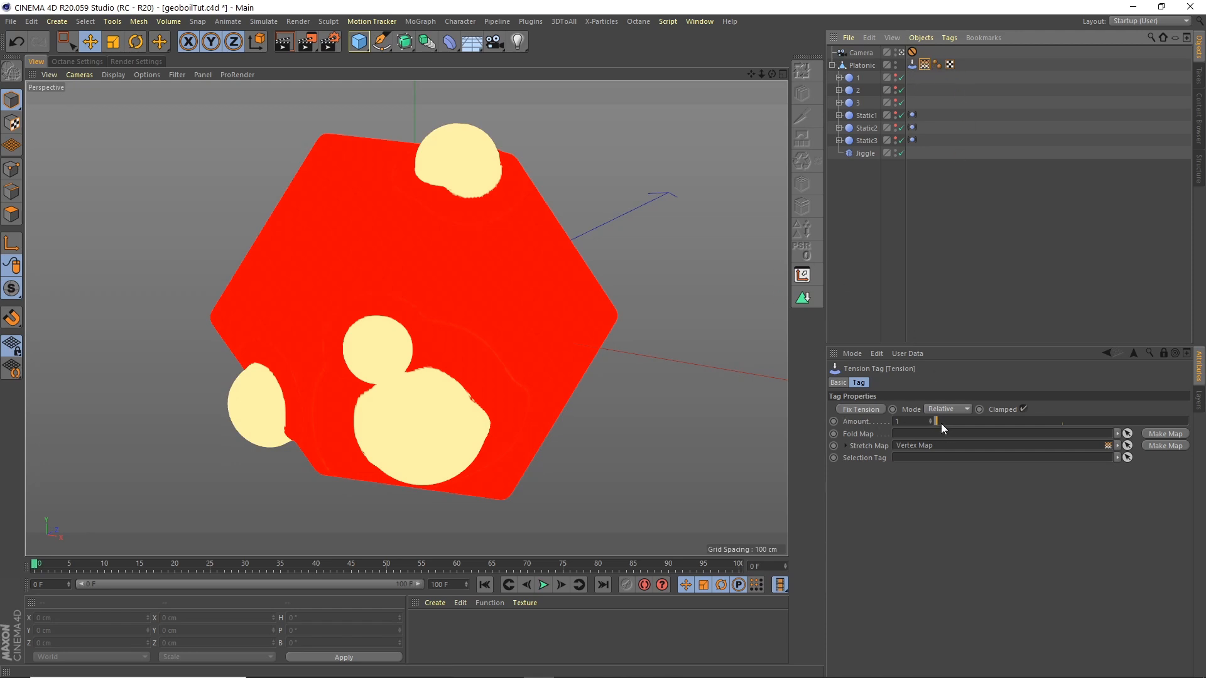
left_click_drag(938, 420, 1035, 417)
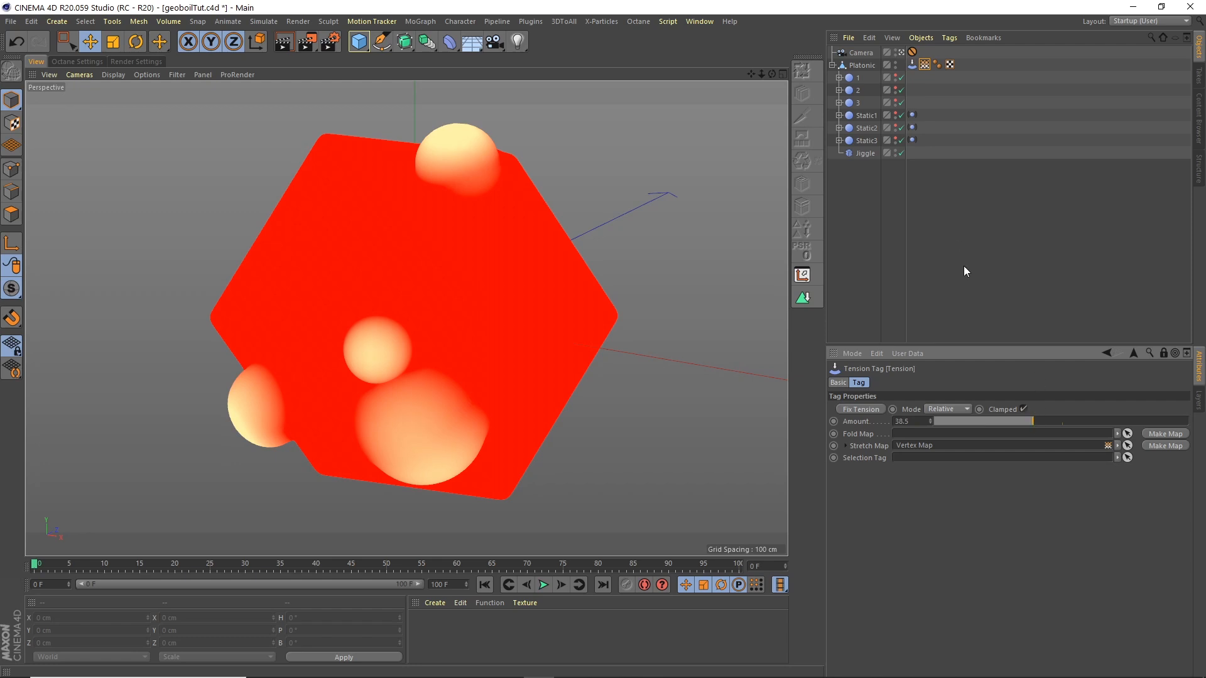
mouse_move(1034, 421)
left_mouse_down()
mouse_move(1049, 418)
mouse_move(1026, 416)
left_mouse_up()
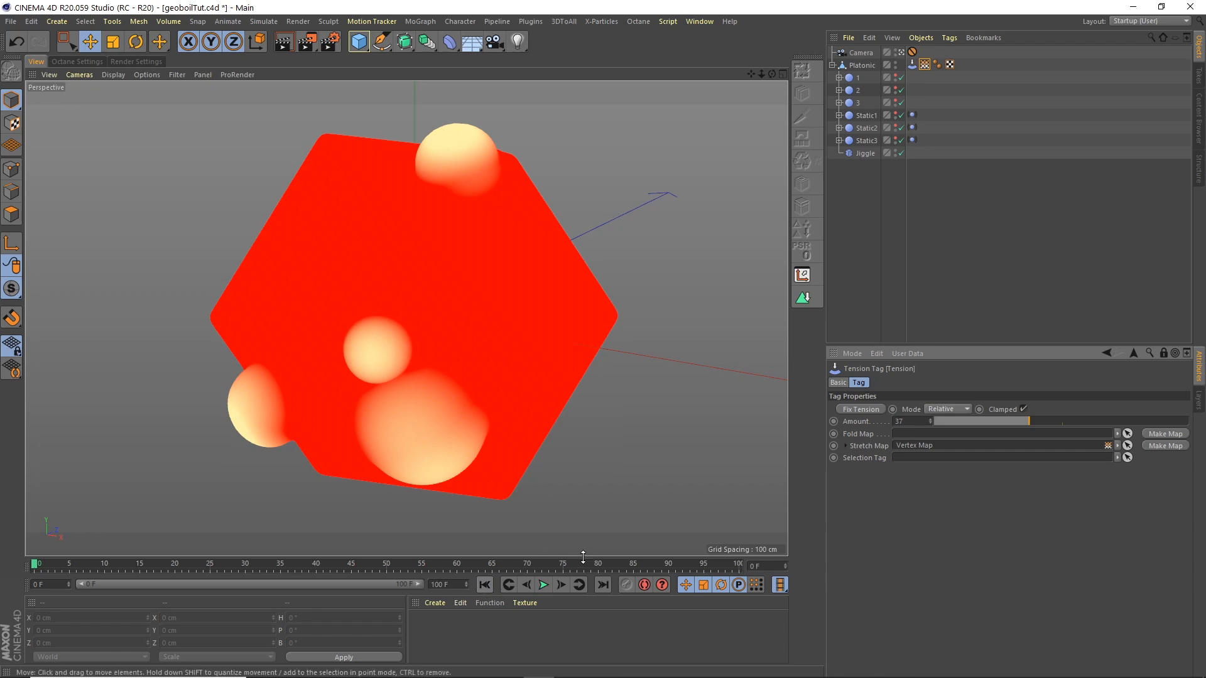
left_click(543, 584)
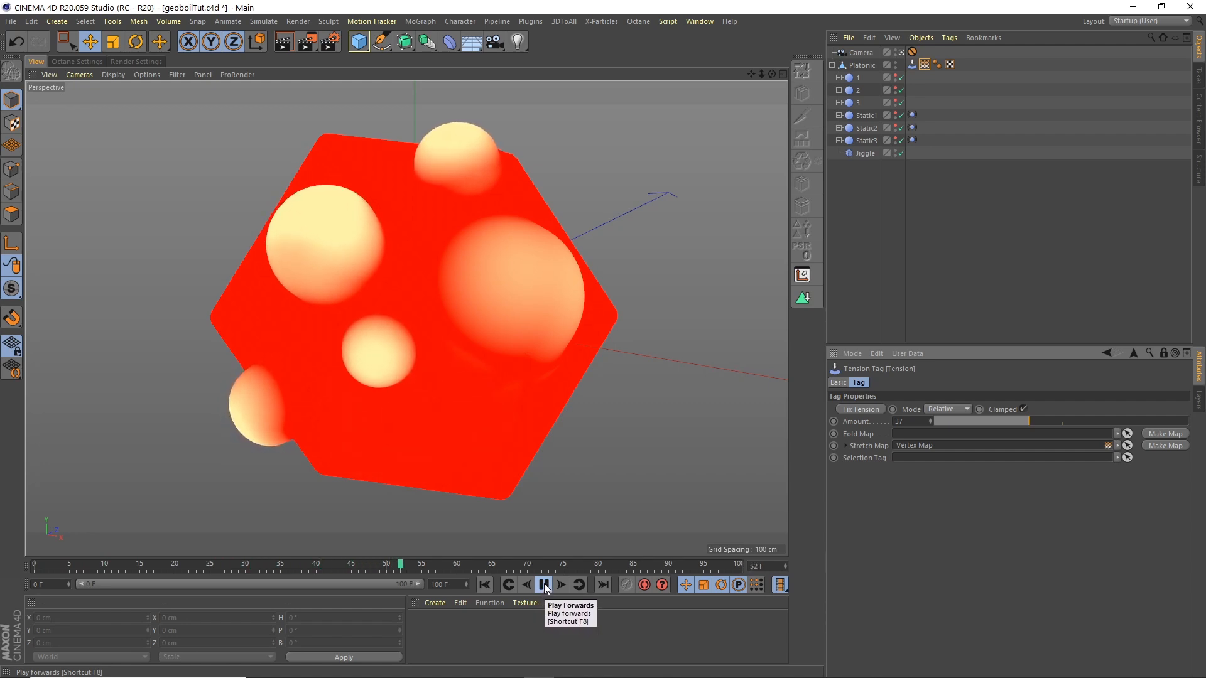
left_click(544, 586)
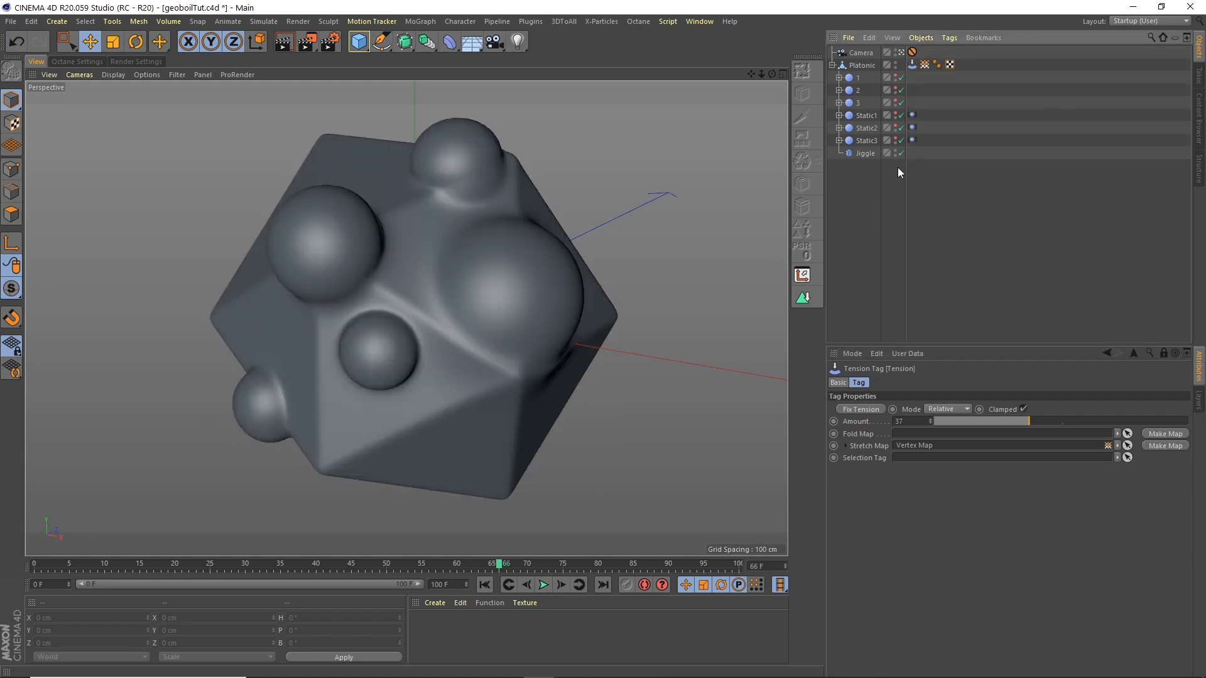
Create a new standard material with default settings and apply it to the Platonic.
left_click(438, 601)
left_click(461, 460)
left_click_drag(432, 631, 845, 190)
left_click_drag(868, 62, 869, 65)
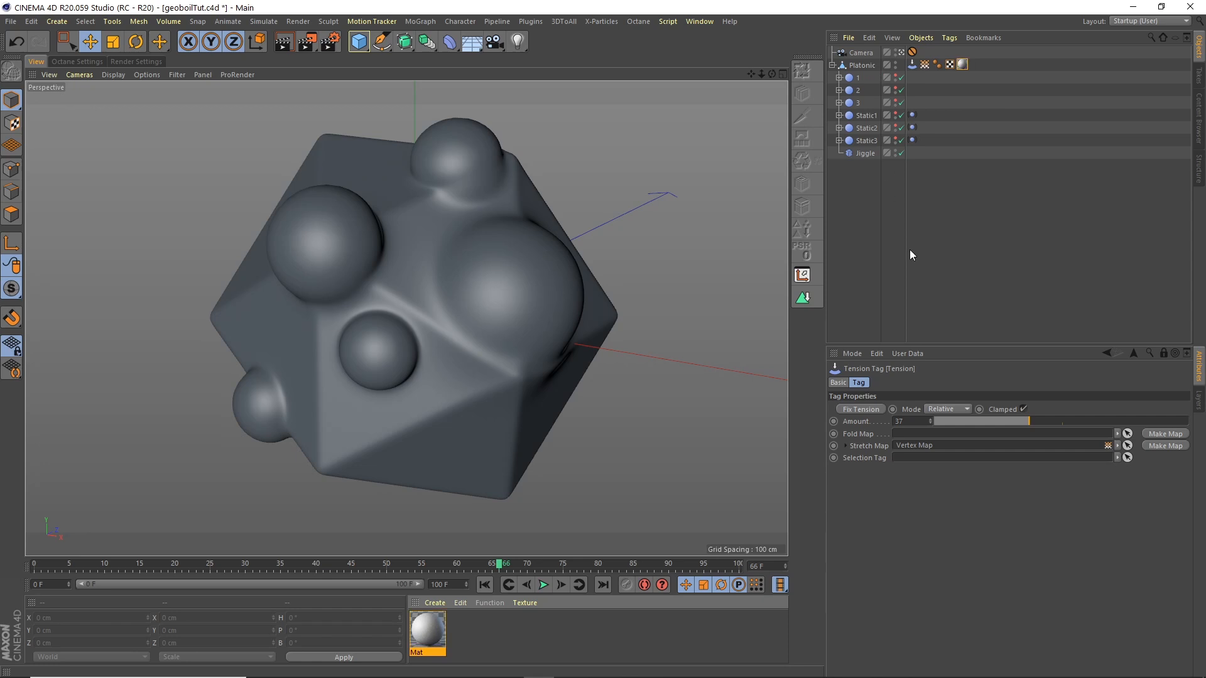
Create a second standard material and make it red by setting its color saturation to 100%.
left_click(436, 602)
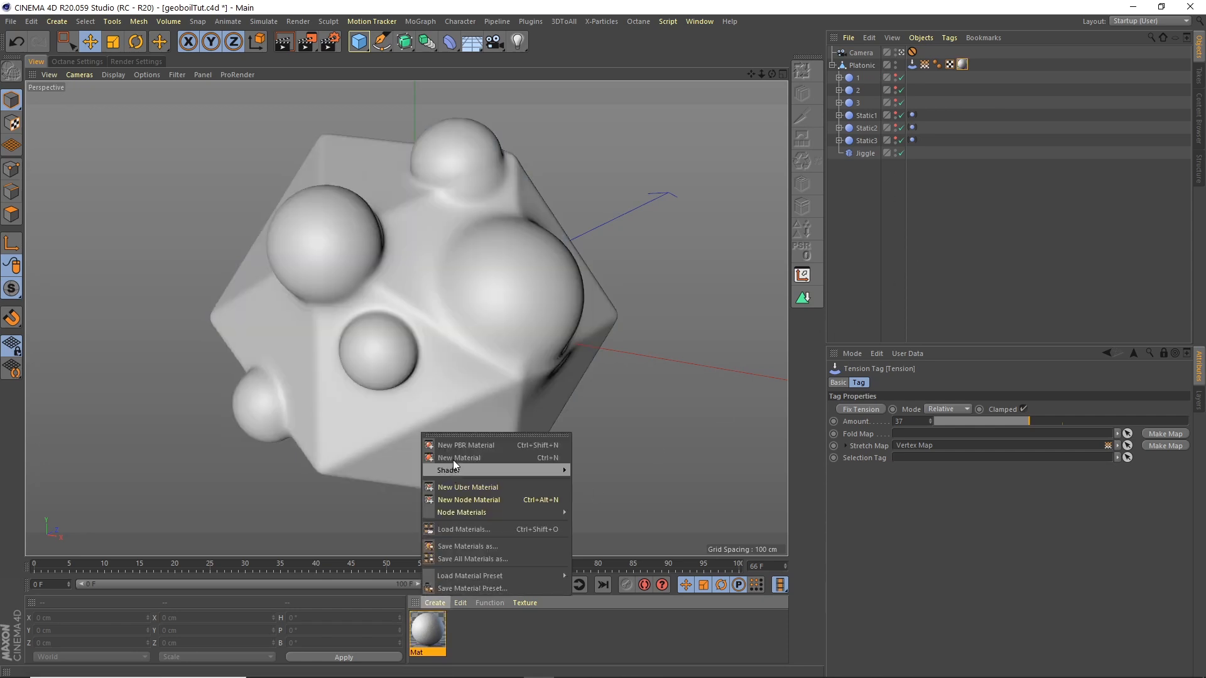
left_click(454, 461)
double_click(429, 631)
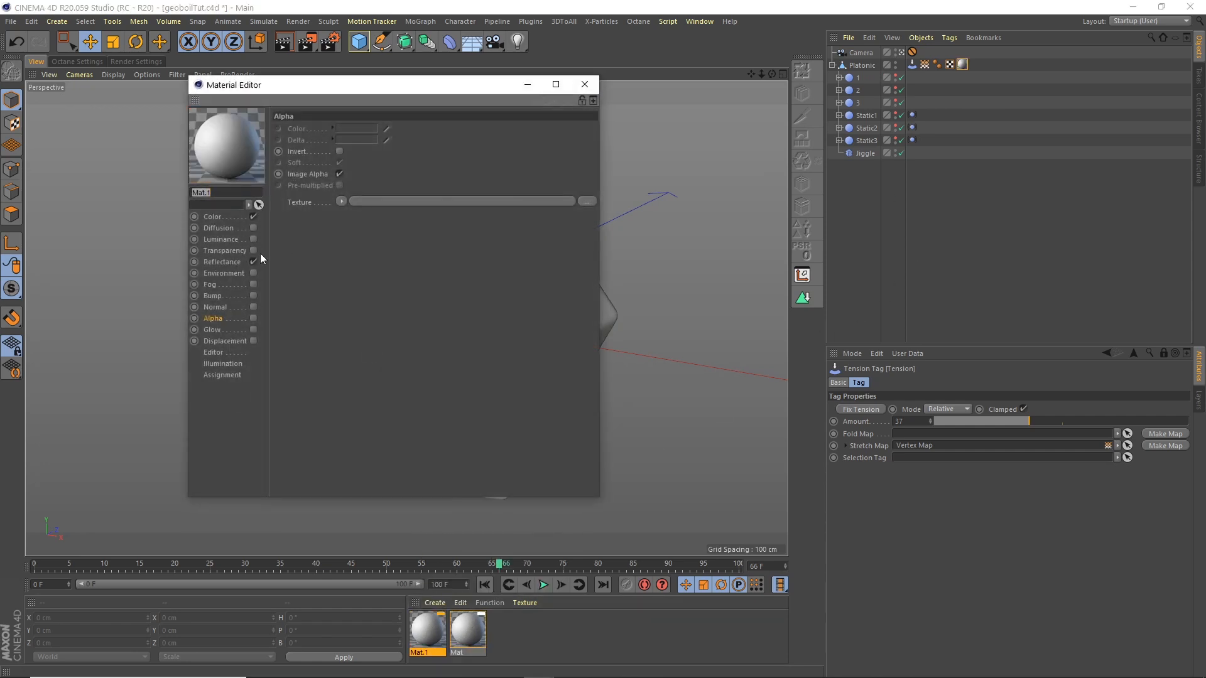
left_click(240, 218)
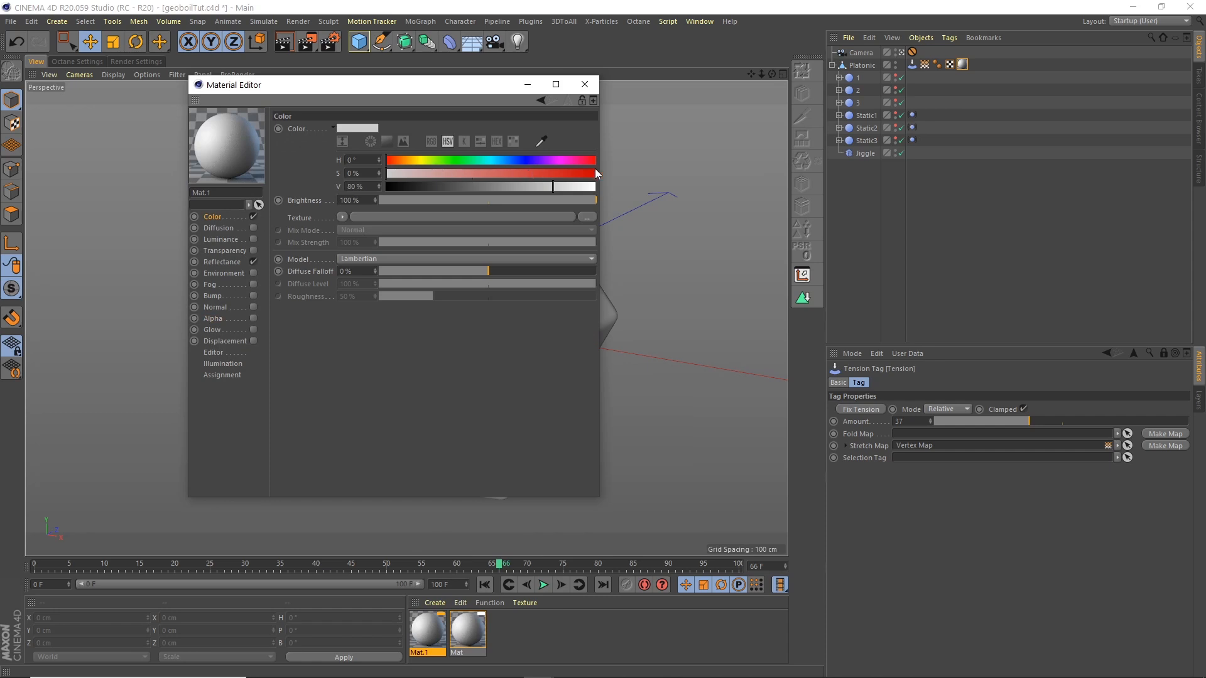
left_click_drag(590, 172, 608, 171)
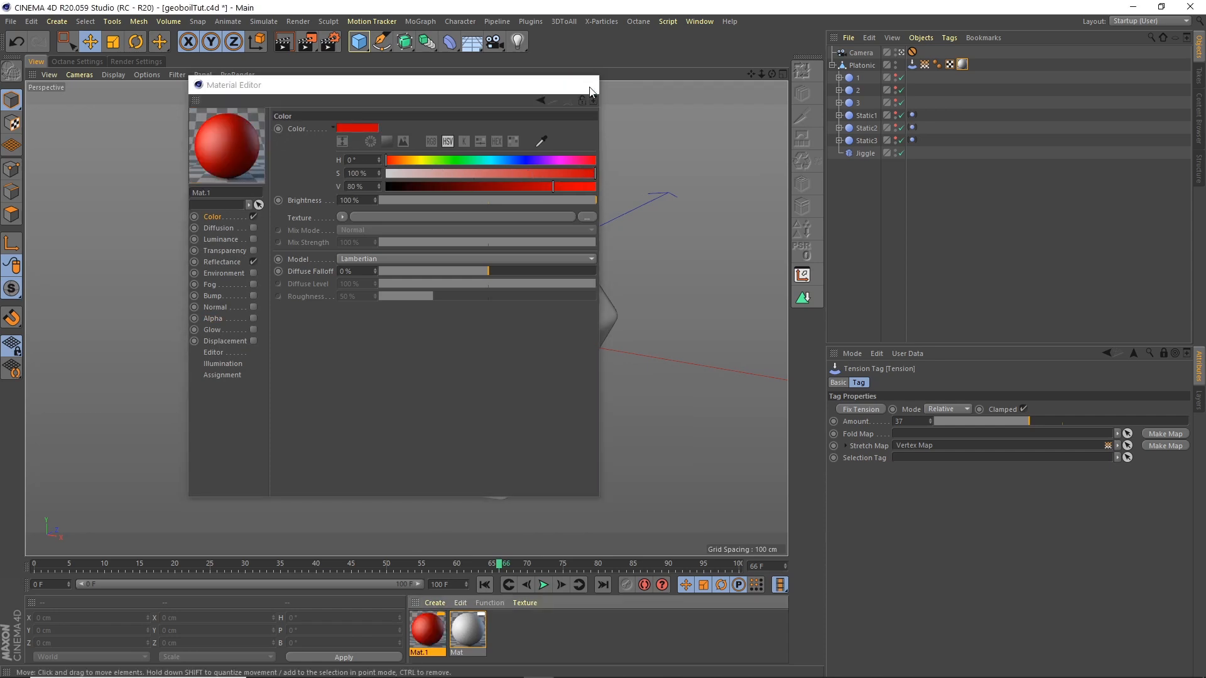
left_click(591, 87)
Apply the red material to the Platonic over the white one, keeping its Material Editor open beside the model.
double_click(426, 630)
left_click_drag(426, 632, 860, 67)
left_click_drag(490, 85, 1047, 165)
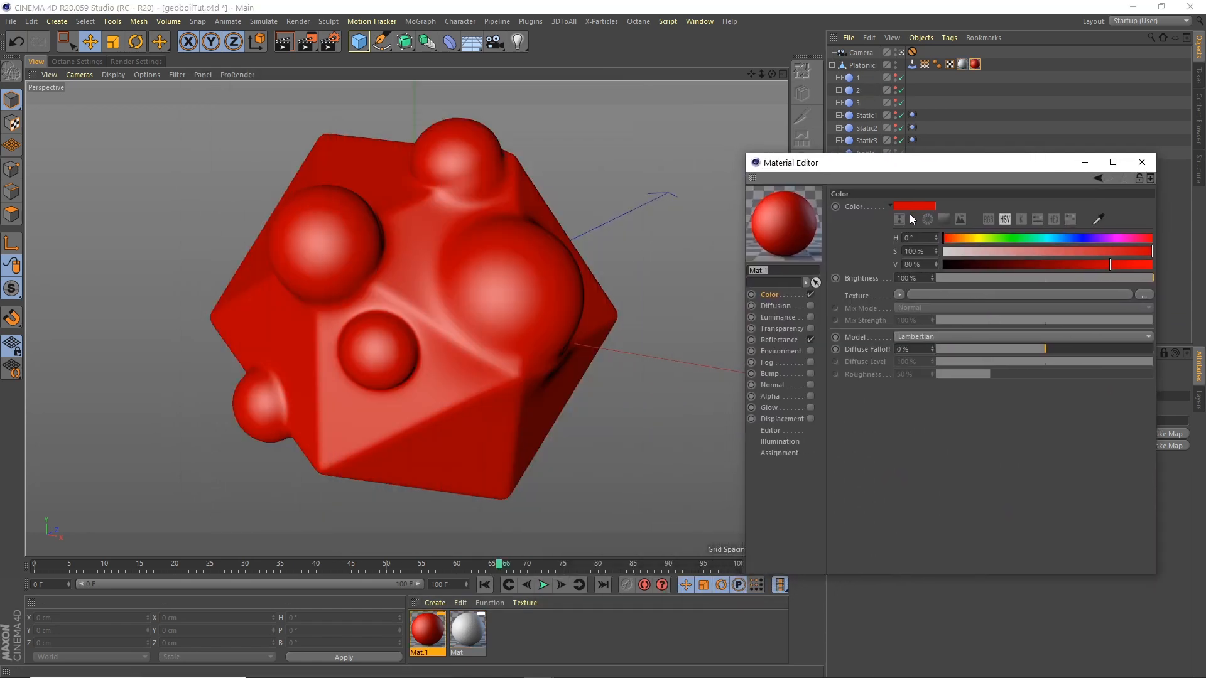
Enable the red material's Alpha channel, load the Vertex Map effect shader as its texture, and open the shader's properties.
left_click(772, 396)
left_click(811, 397)
left_click(898, 280)
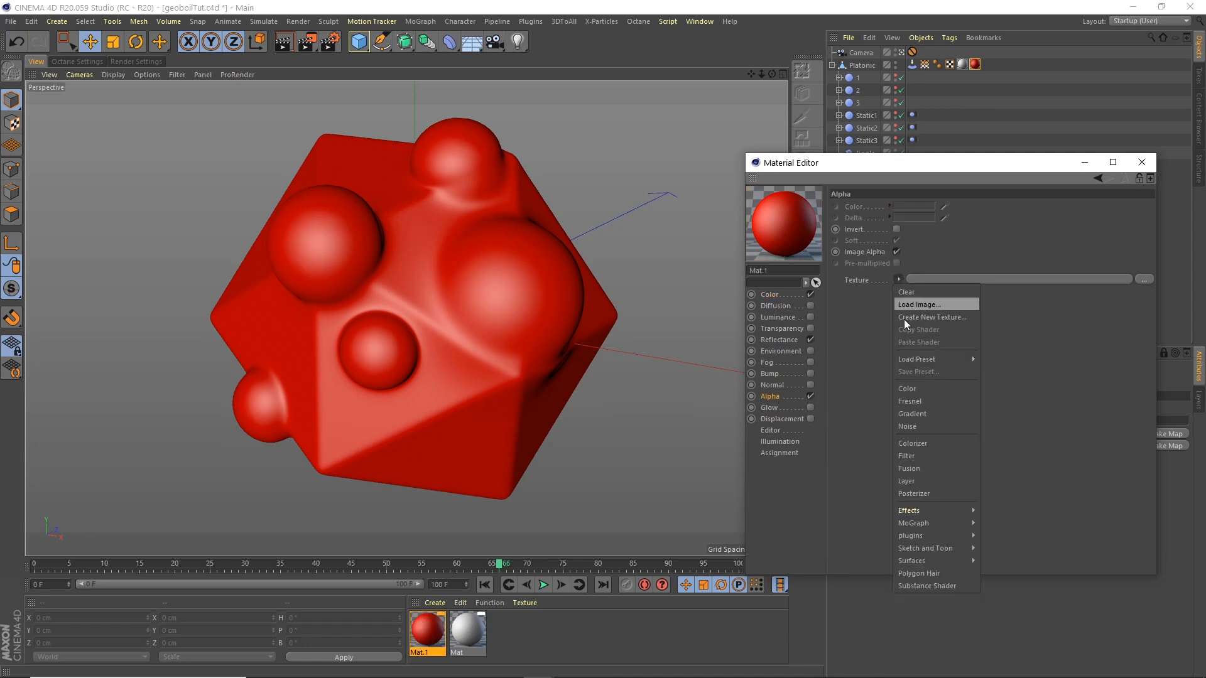
mouse_move(932, 510)
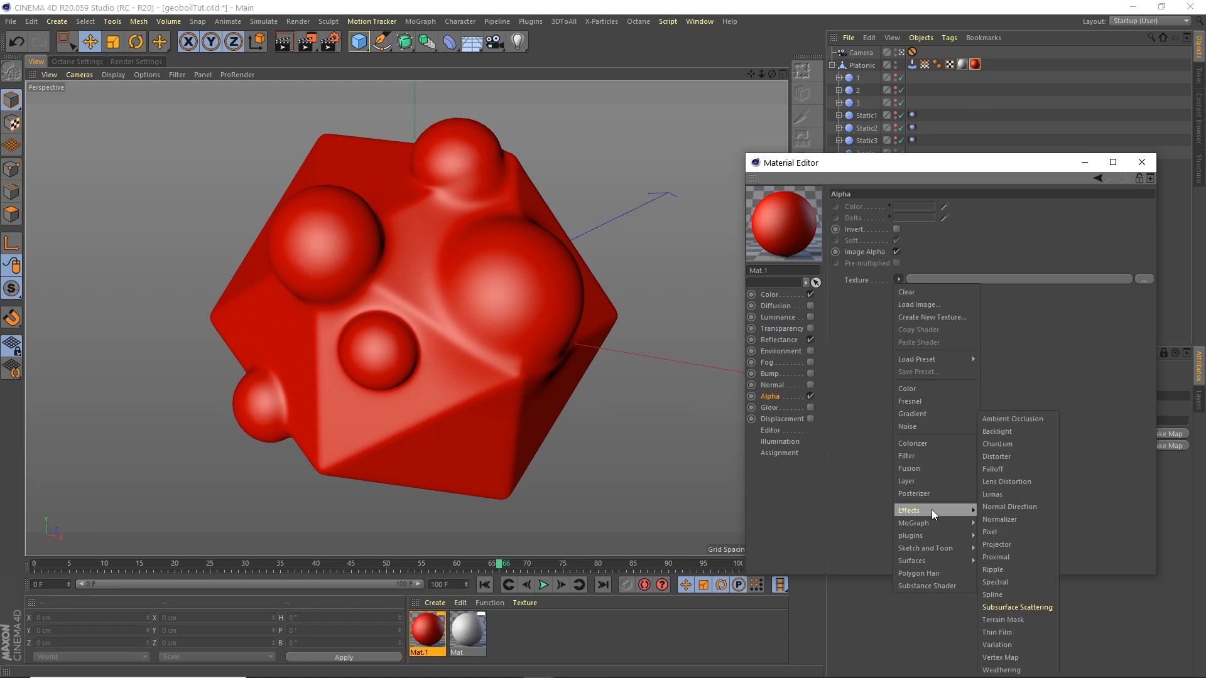
left_click(998, 657)
left_click(918, 307)
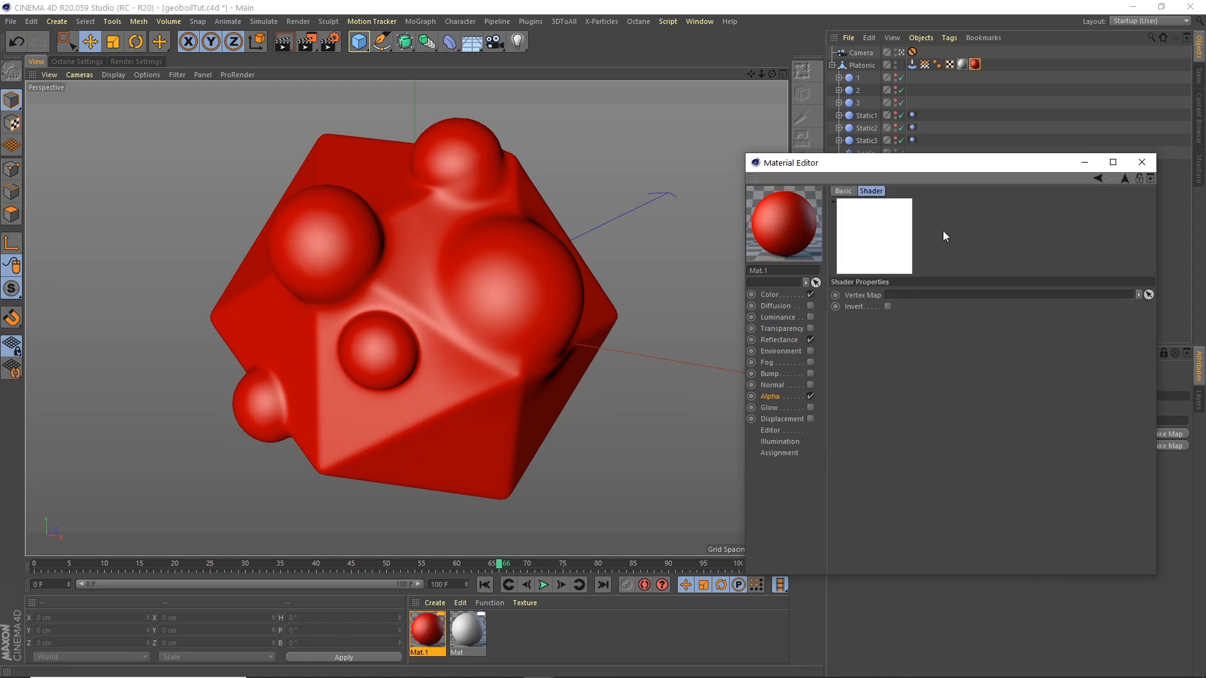
Assign the Platonic's vertex map to the alpha shader and render the view.
left_click_drag(943, 165, 951, 279)
left_click_drag(924, 64, 966, 415)
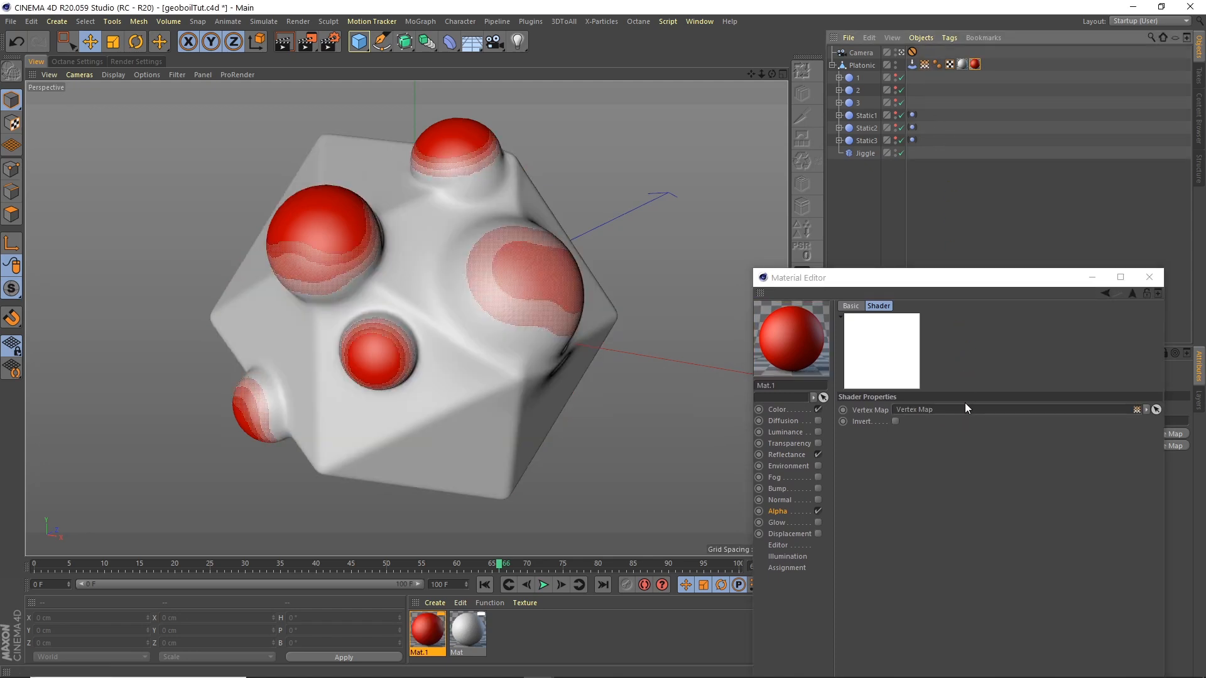
key("ctrl+r")
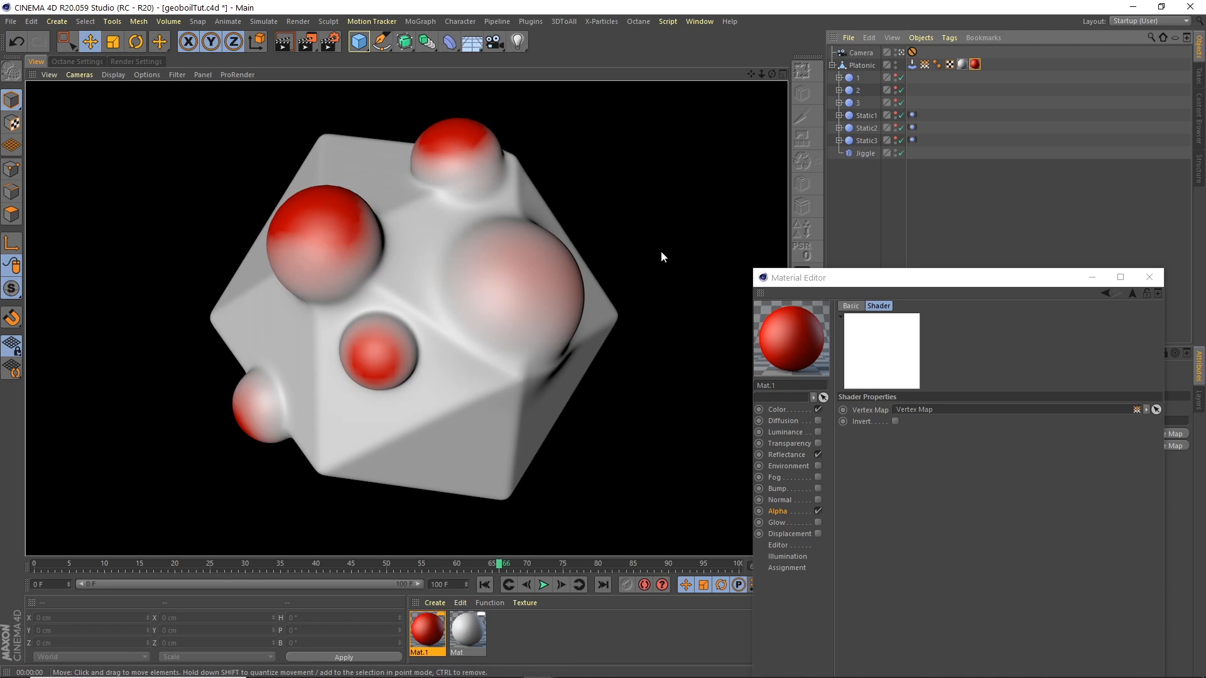
Test the Tension tag's Amount at 18.3 with a view render, and reduce the Amount to 0.
mouse_move(830, 270)
left_mouse_down()
mouse_move(1027, 200)
mouse_move(1091, 210)
mouse_move(929, 371)
mouse_move(1109, 198)
left_mouse_up()
left_click(912, 64)
mouse_move(1023, 427)
left_mouse_down()
mouse_move(978, 428)
mouse_move(977, 368)
left_mouse_up()
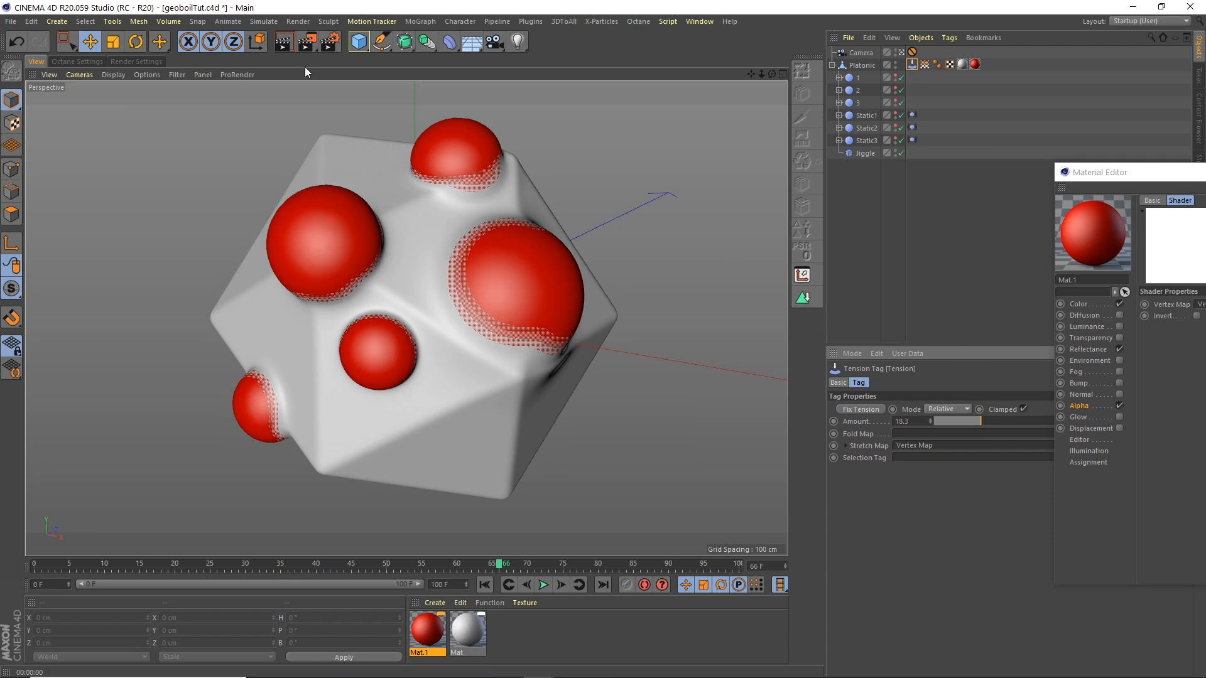
key("ctrl+r")
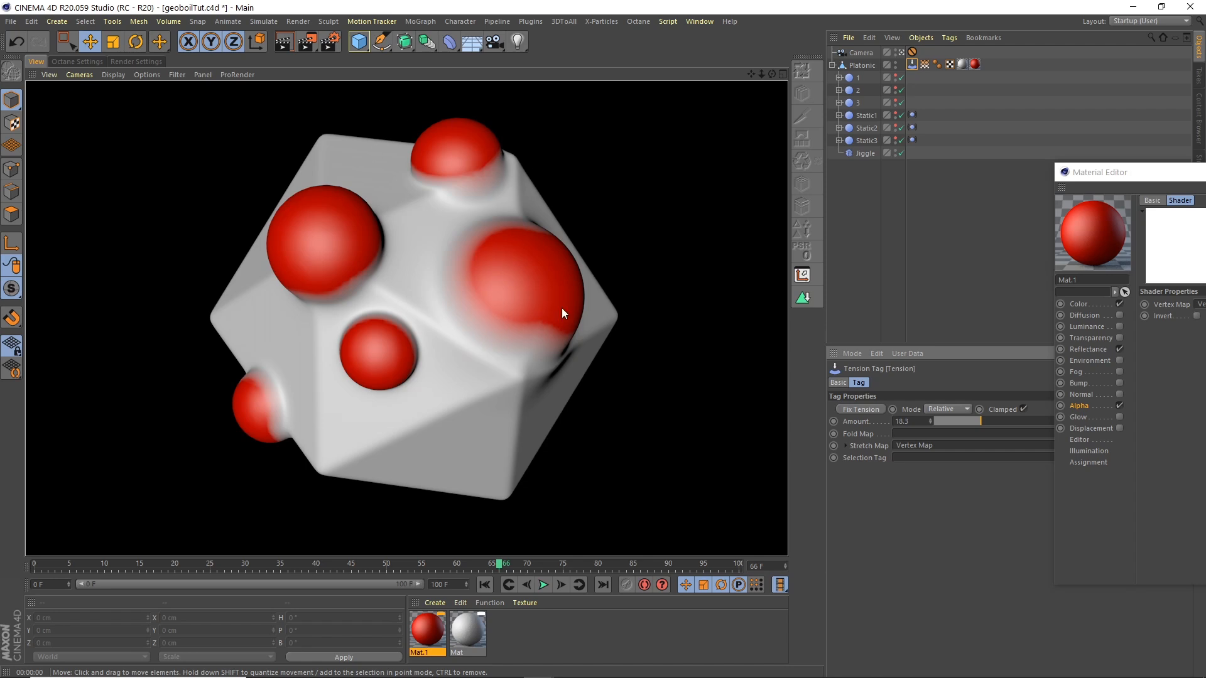
left_click_drag(971, 422, 719, 430)
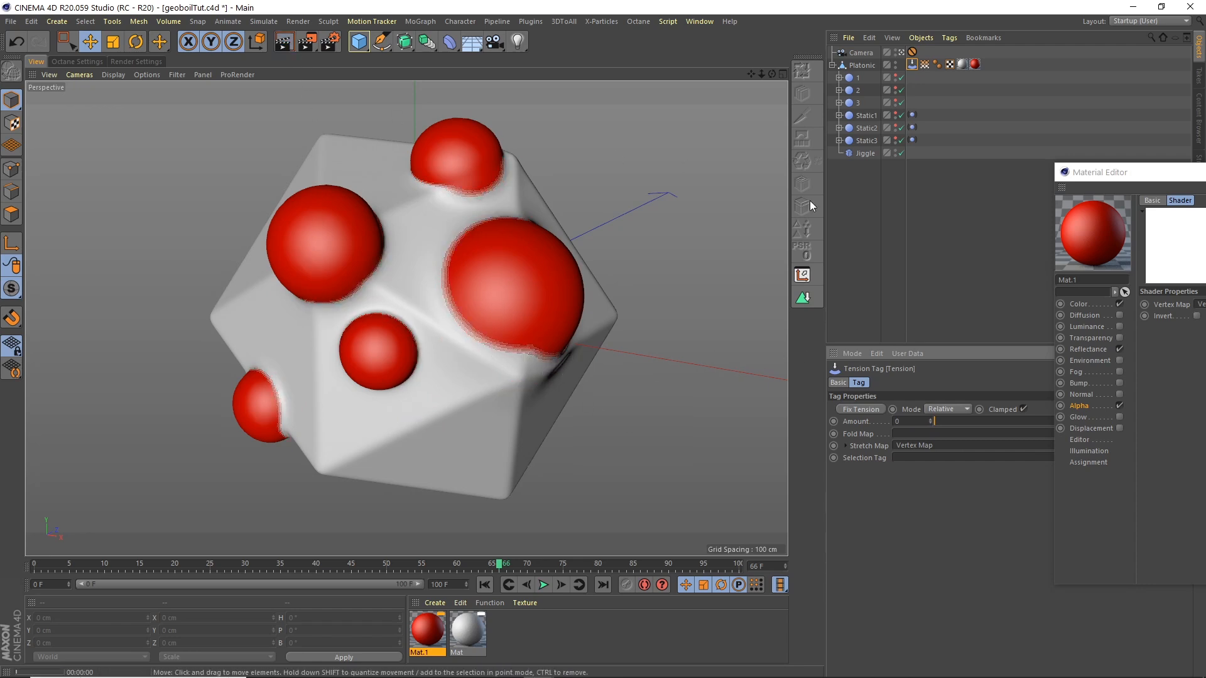
Render the view to check the red and white blend, and close the Material Editor.
left_click(804, 275)
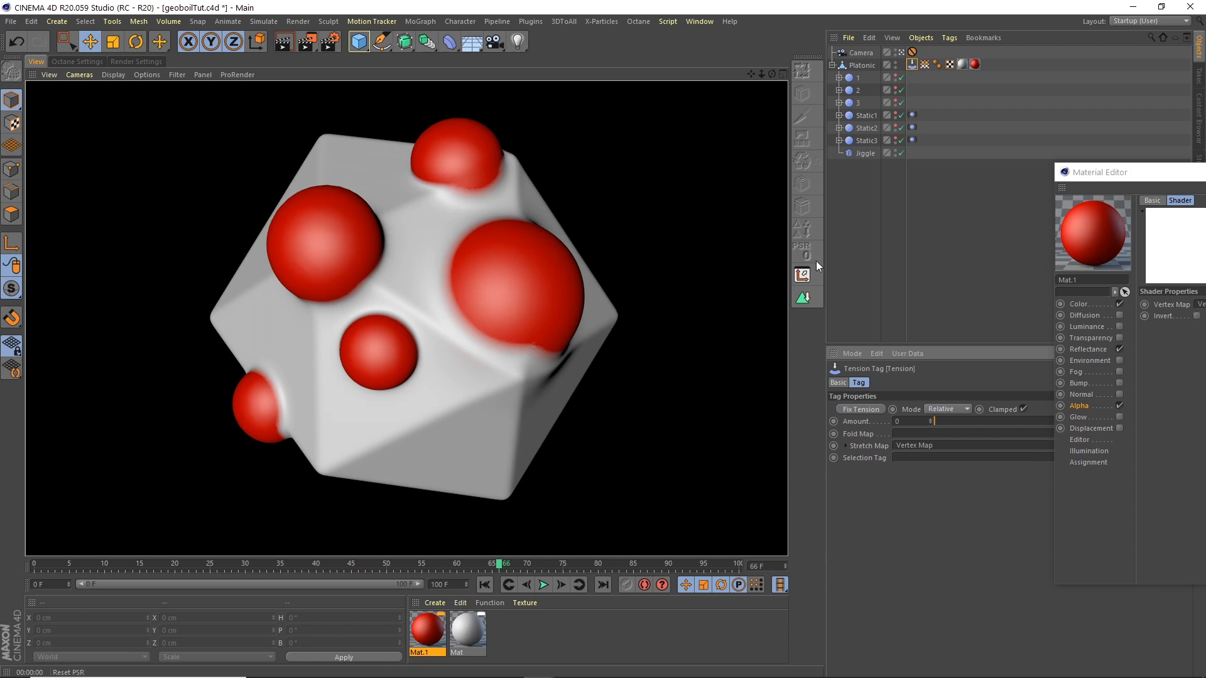
left_click_drag(1140, 178, 529, 231)
left_click(838, 225)
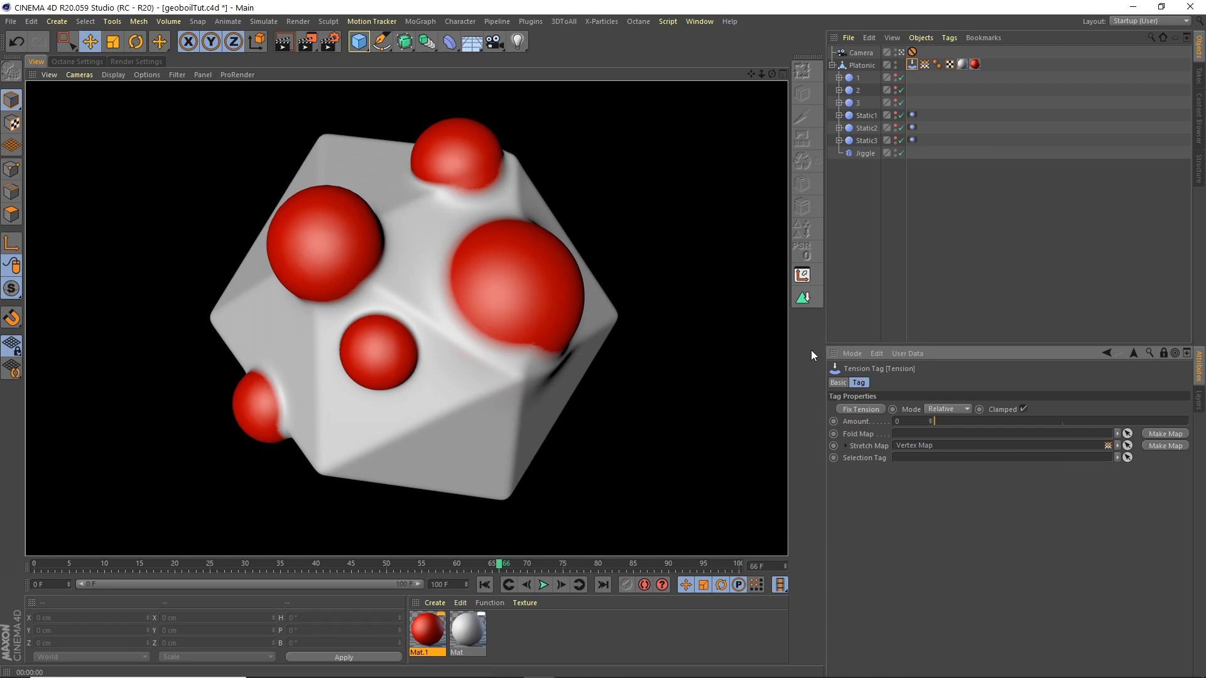
Save the project and open the Octane Live Viewer, docked beside the perspective viewport.
left_click(11, 22)
left_click(35, 122)
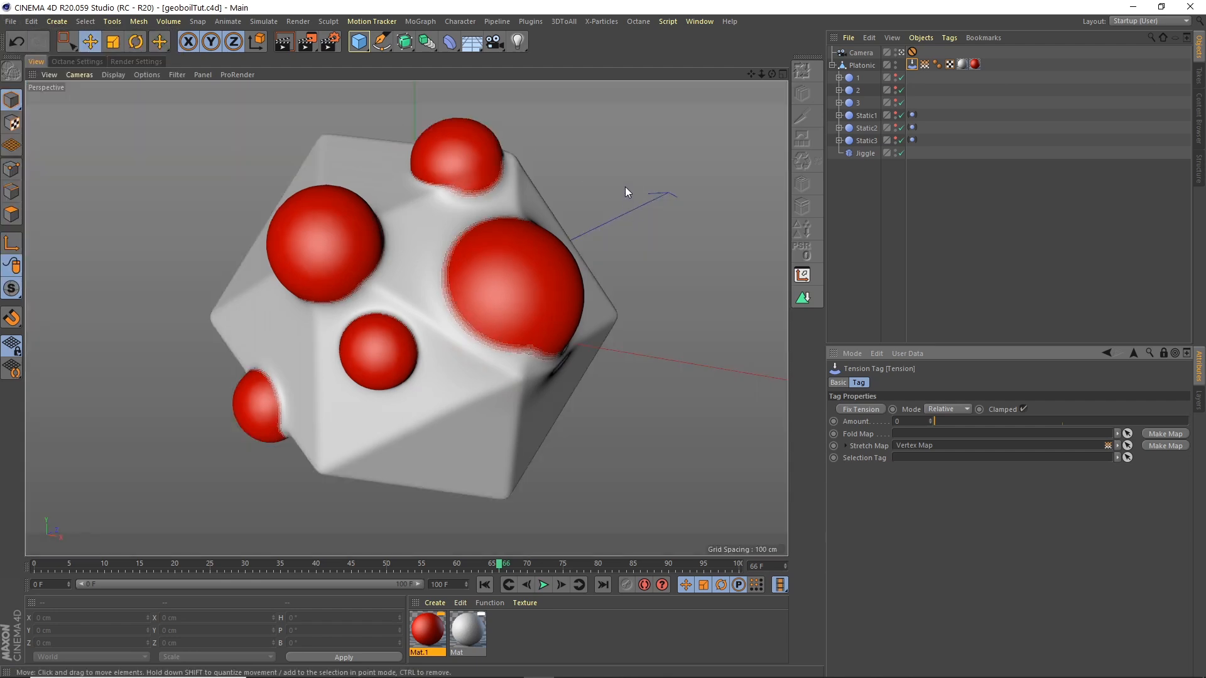
left_click(638, 22)
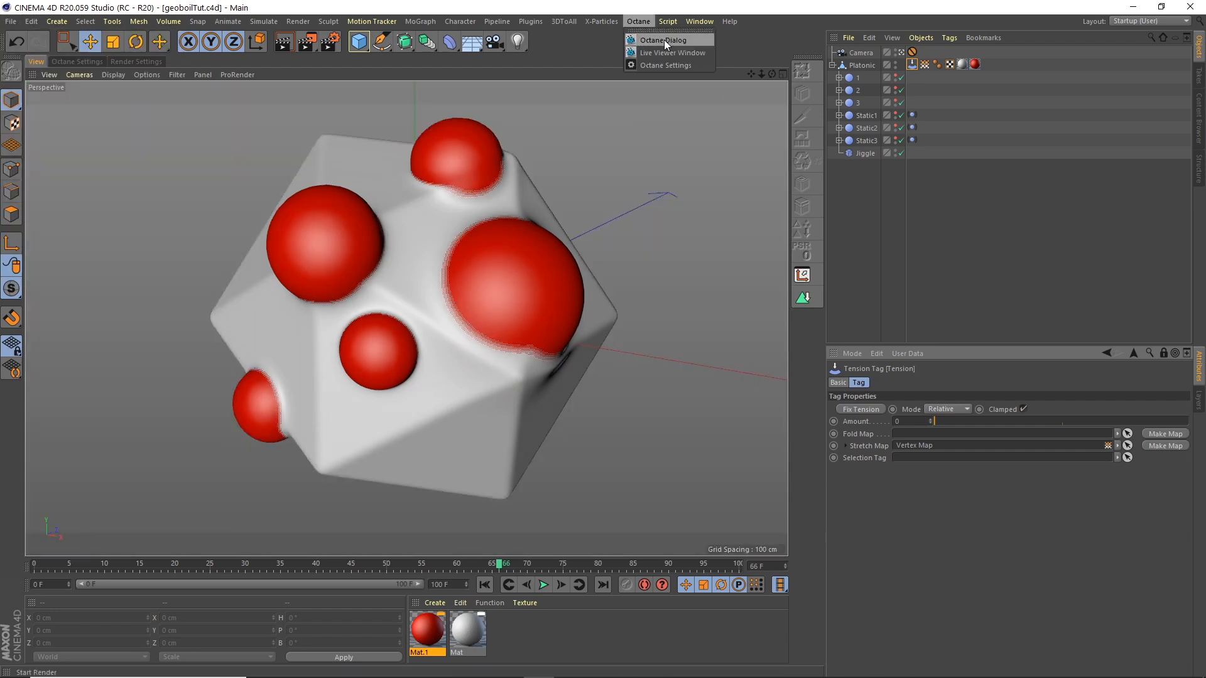
left_click(663, 50)
left_click_drag(258, 187, 755, 187)
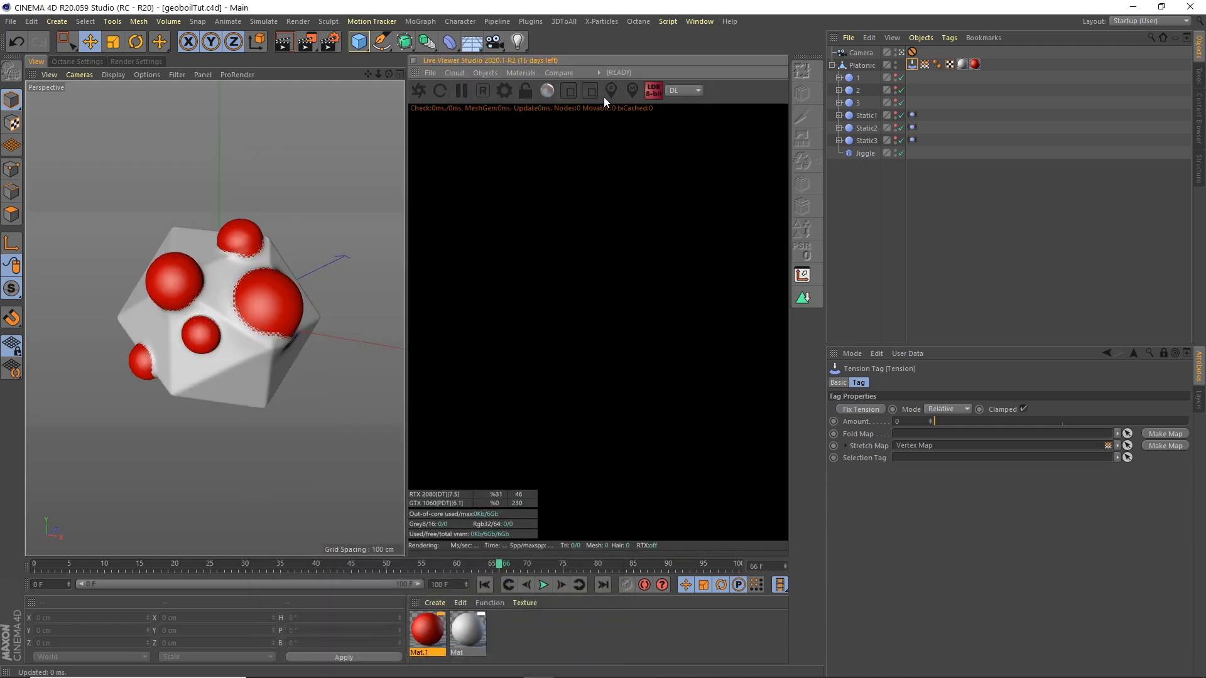
Switch the Live Viewer to the PT kernel and start the live render.
left_click(687, 92)
left_click(687, 126)
left_click(417, 91)
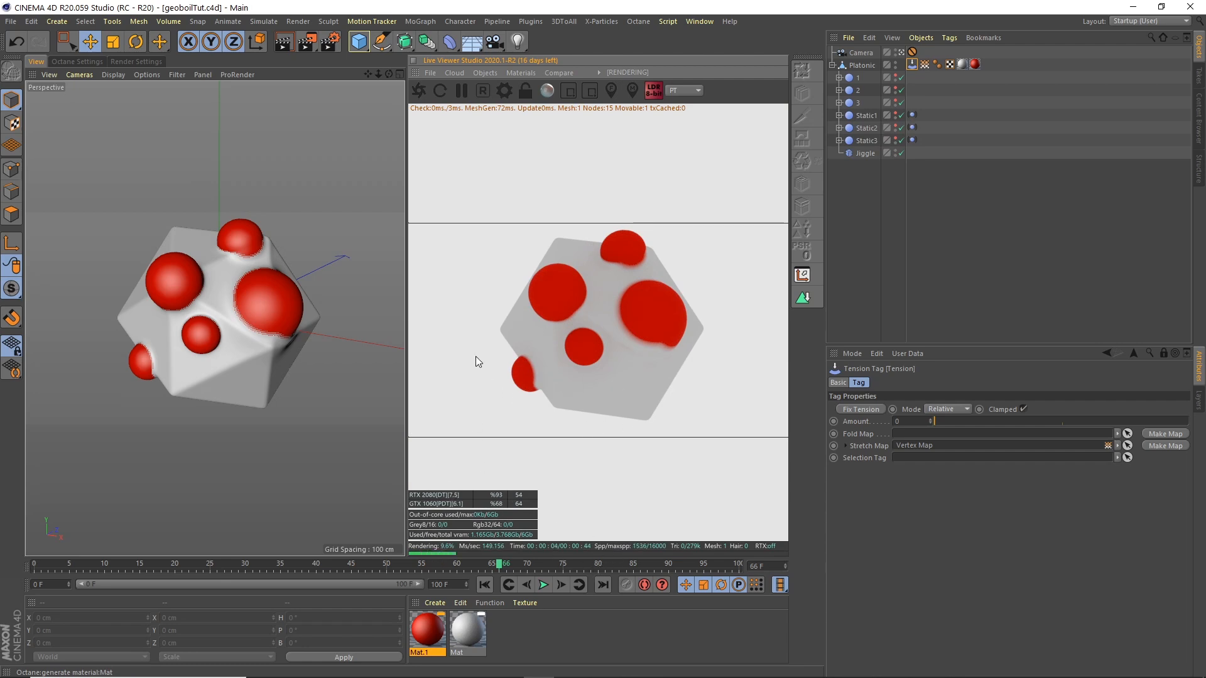
Delete the red and white materials and remove their texture tags from the Platonic.
left_click(425, 625)
key("ctrl+a")
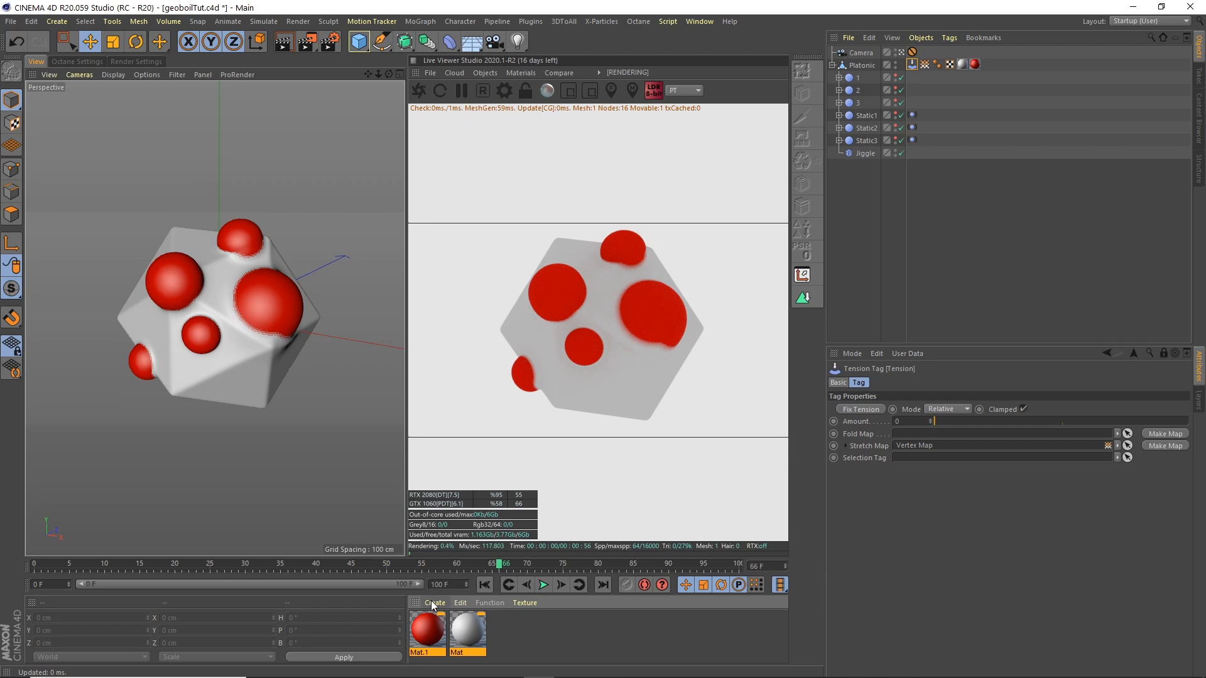
key("Delete")
left_click_drag(999, 49, 963, 80)
key("Delete")
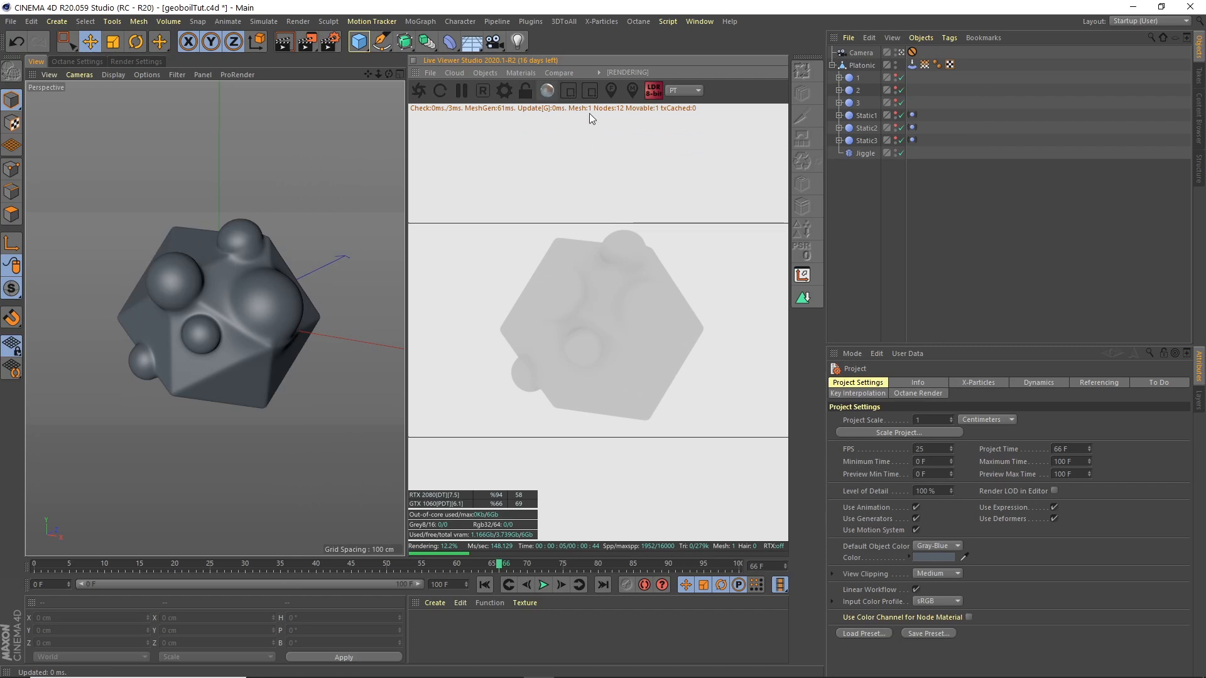
Add an Octane HDRI environment and load the Room HDR from the desktop's Geoboil\tex folder as its texture.
left_click(486, 72)
left_click(514, 114)
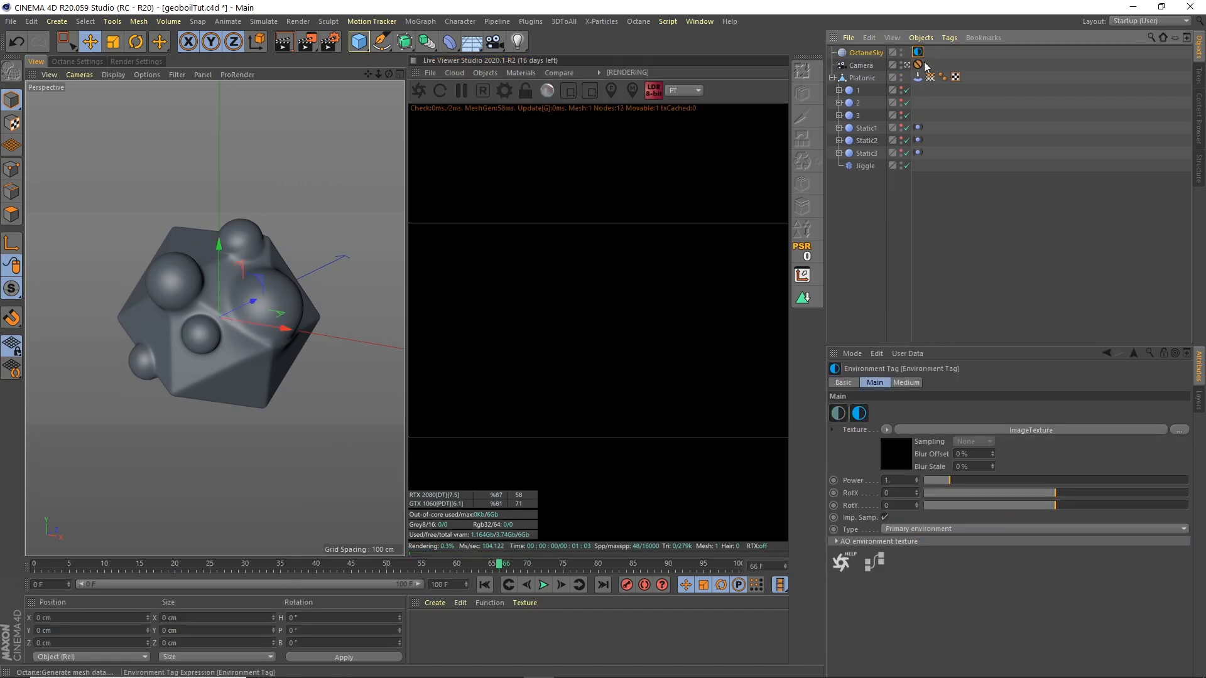
left_click(1011, 429)
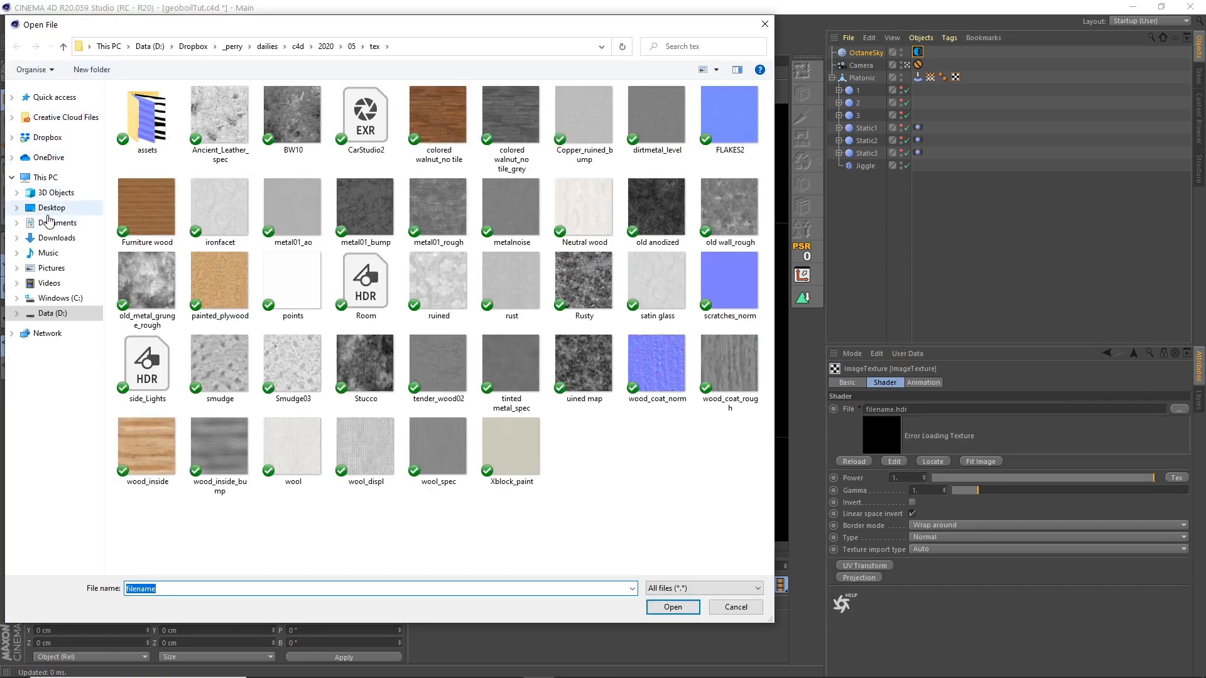
left_click(57, 207)
double_click(216, 122)
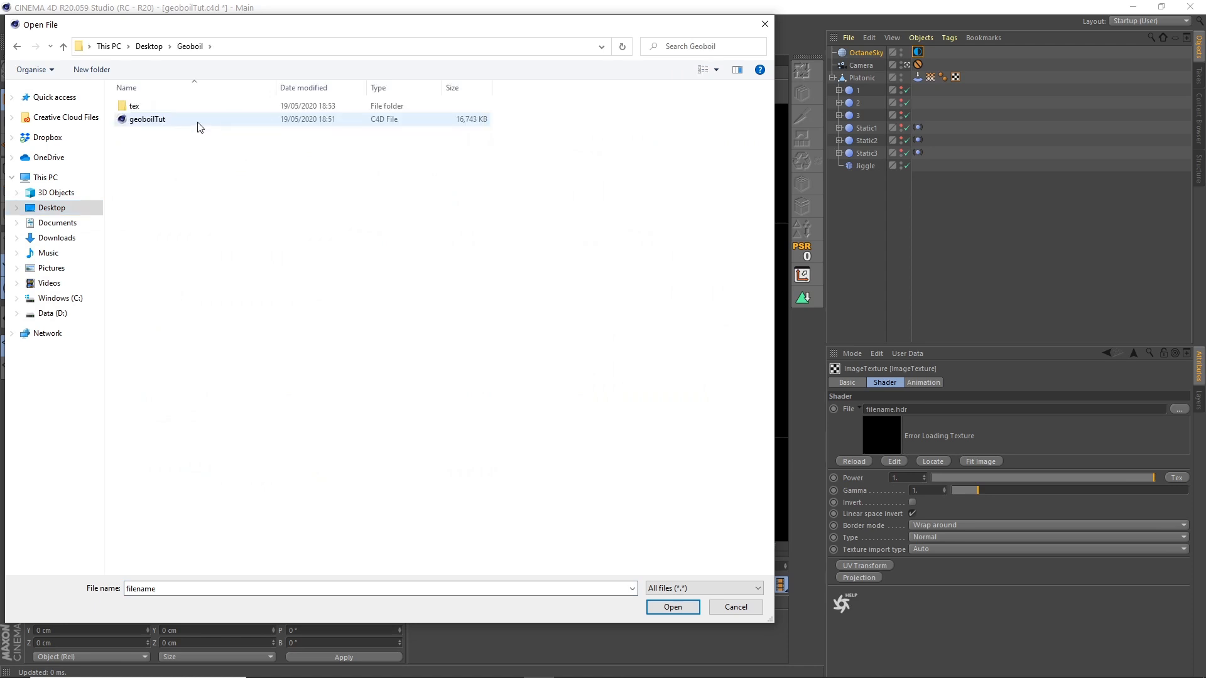
double_click(192, 113)
left_click(162, 127)
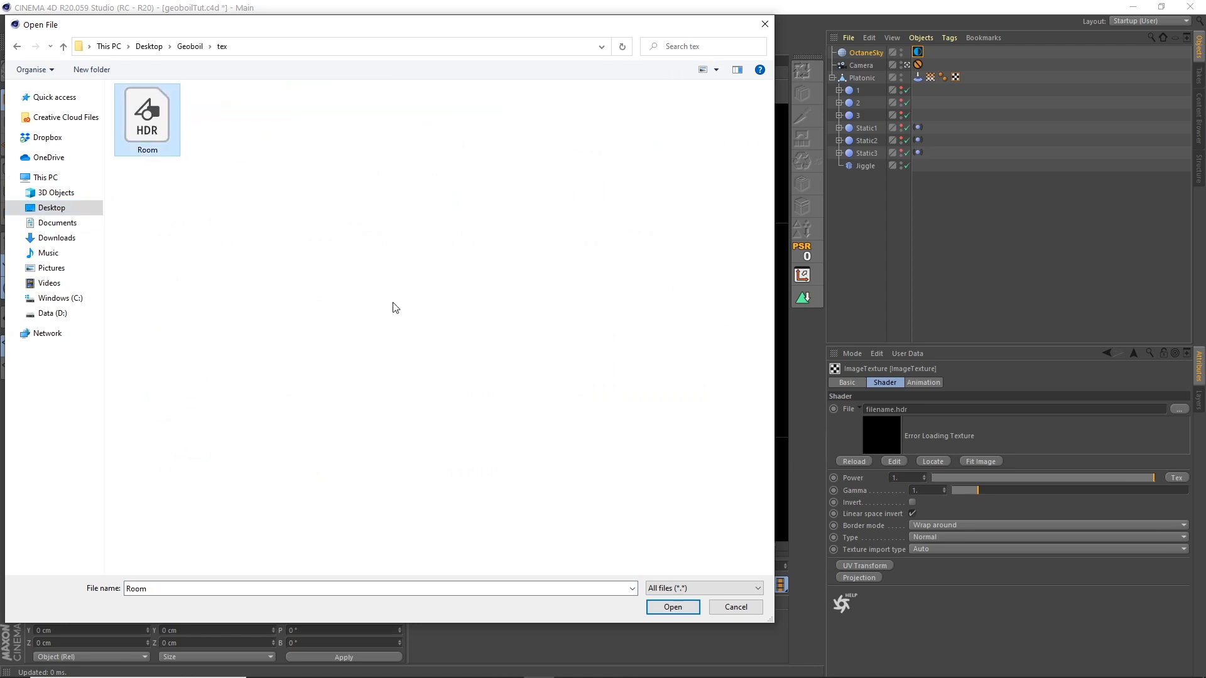
left_click(670, 607)
left_click(918, 53)
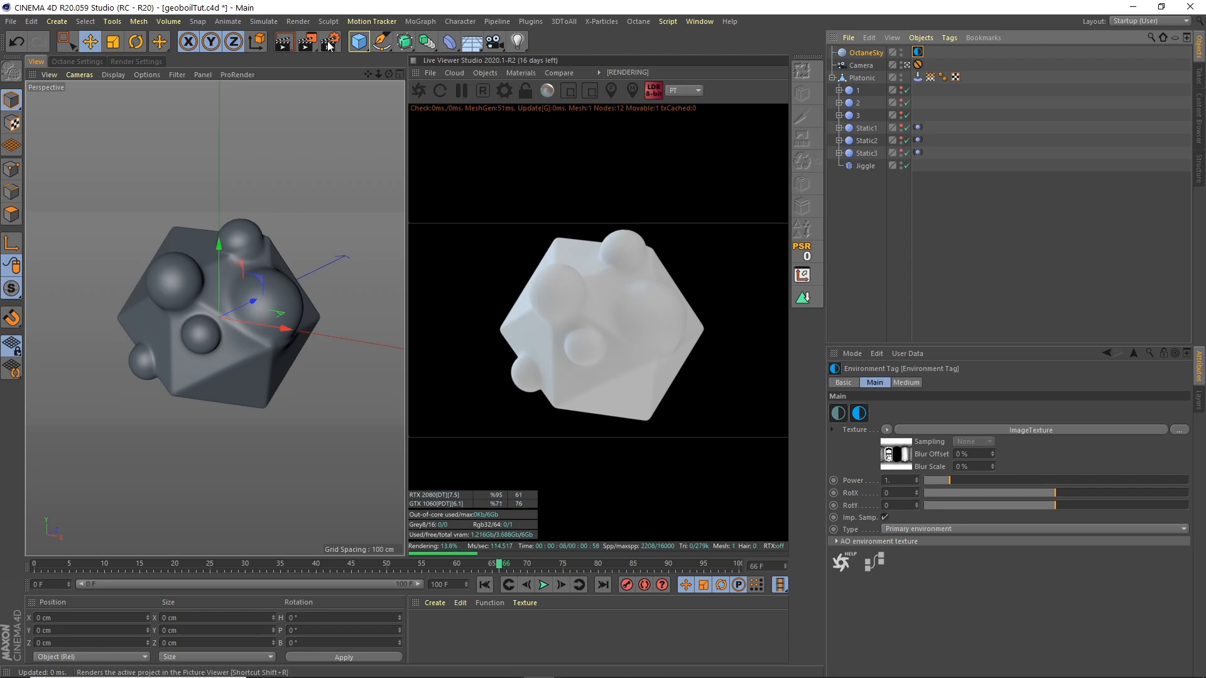
Add a Plane to the scene and make a Bend deformer its child.
left_click(359, 42)
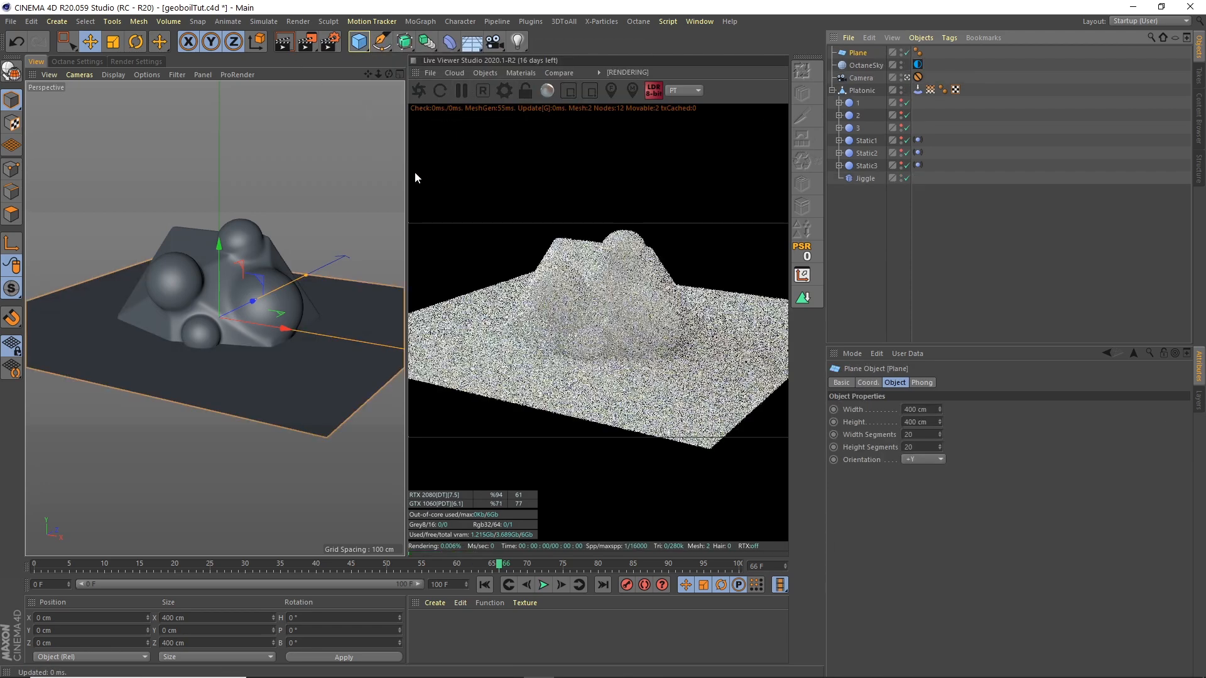
left_click_drag(451, 51, 514, 58)
left_click_drag(858, 53, 860, 62)
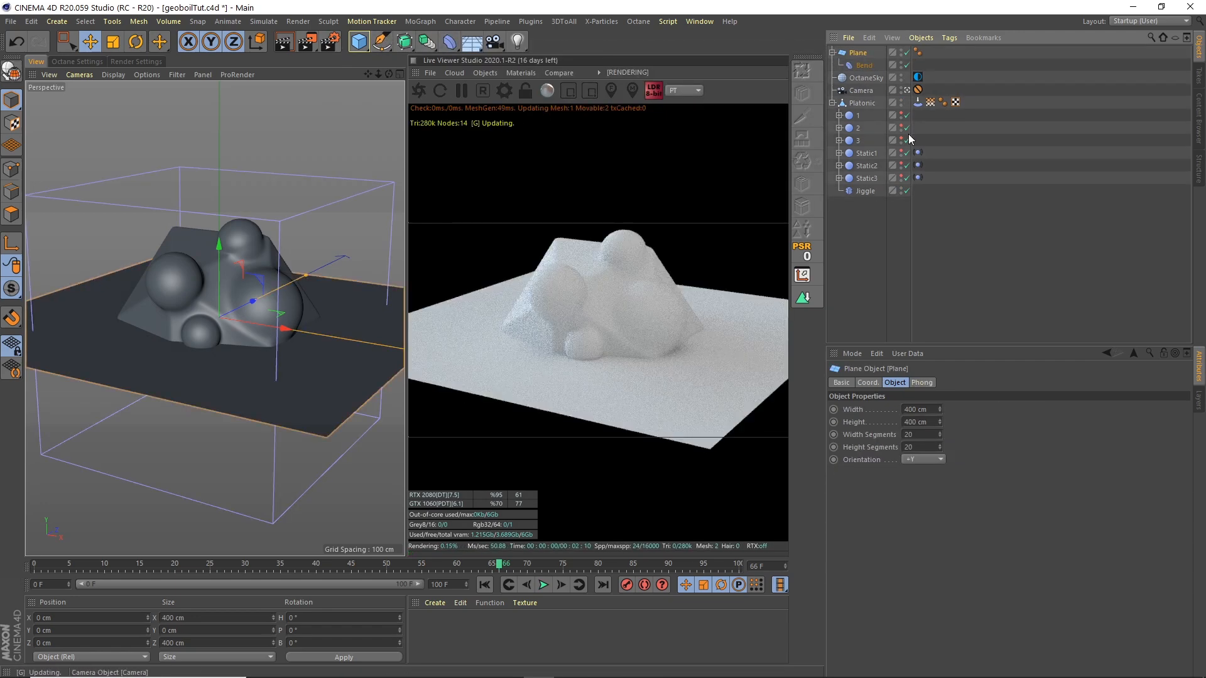
left_click(858, 53)
Set the Bend deformer's Strength to 90°.
left_click(865, 65)
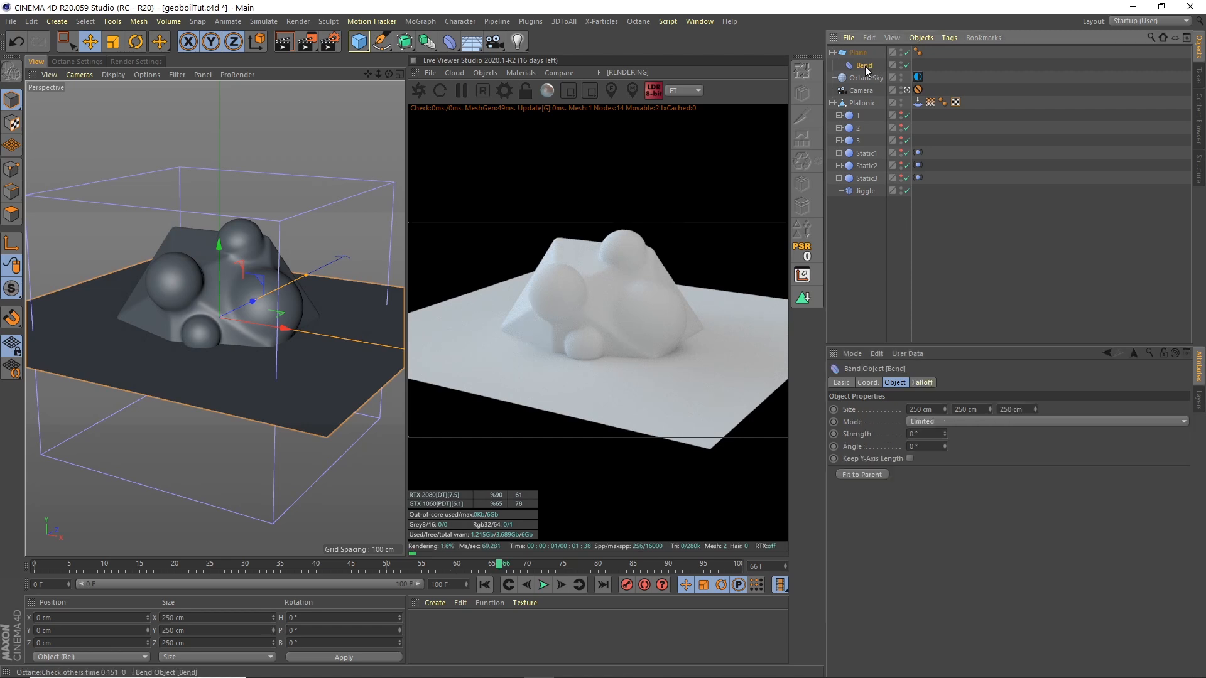
left_click_drag(928, 436, 873, 403)
type("0-")
type("90")
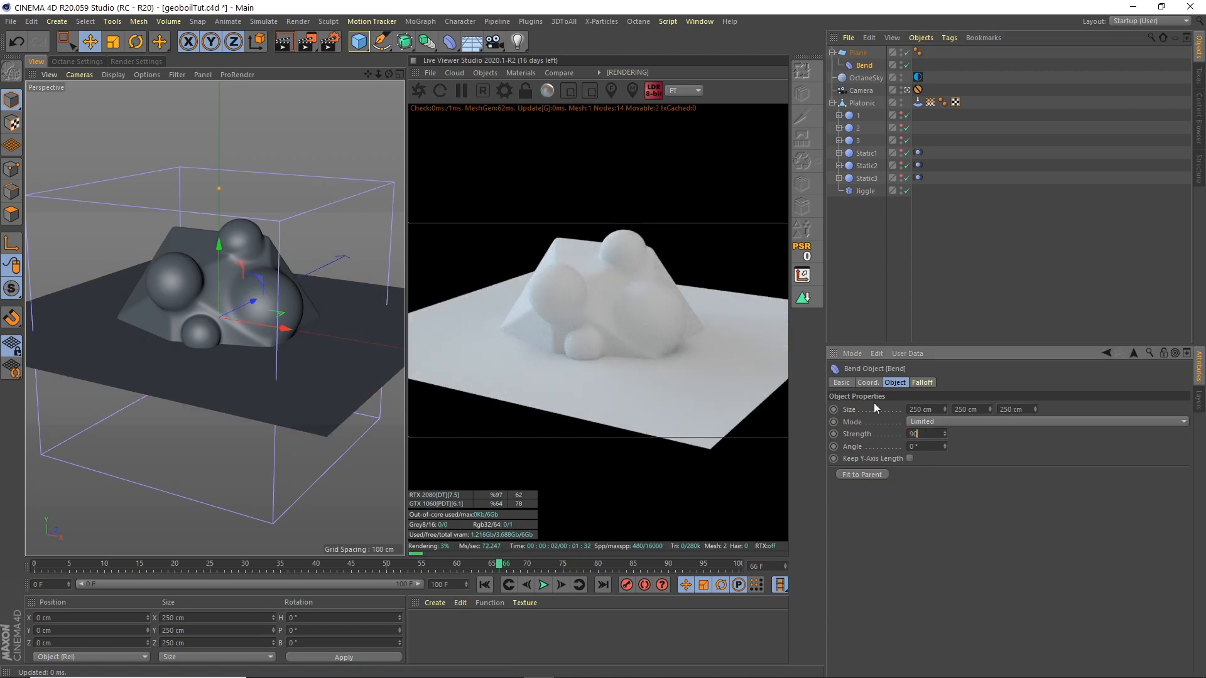
key("Return")
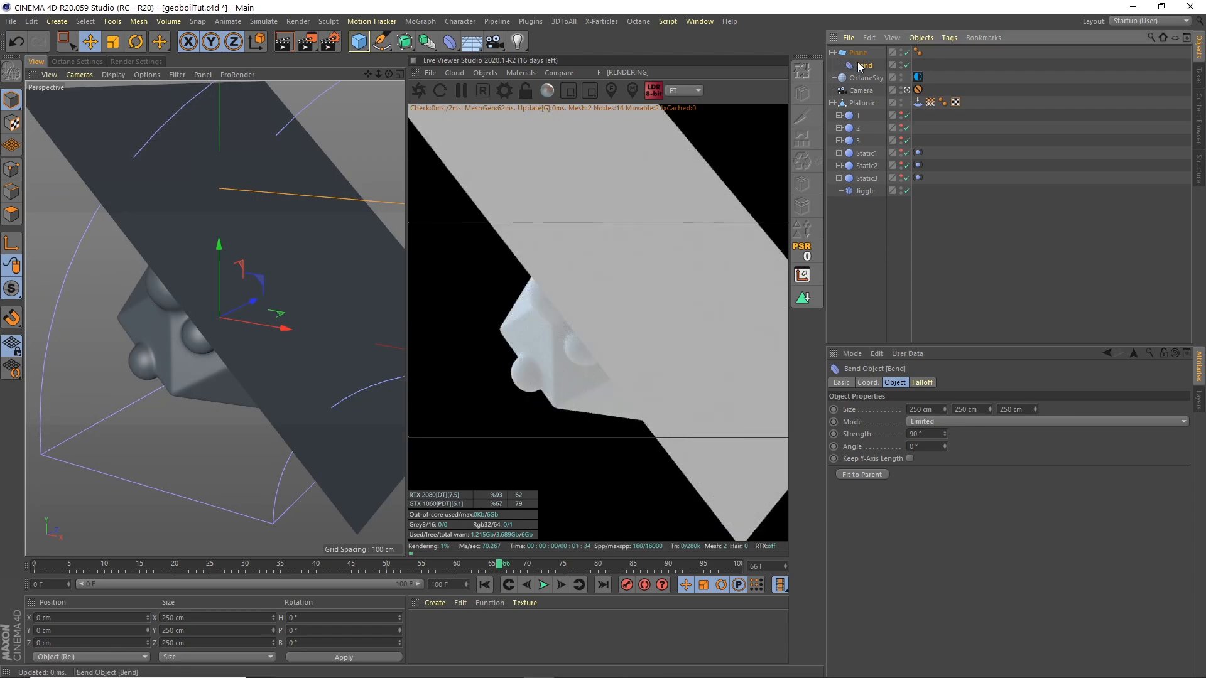
Rotate the Bend deformer to a B rotation of -90° so the Plane curves upward.
key("r")
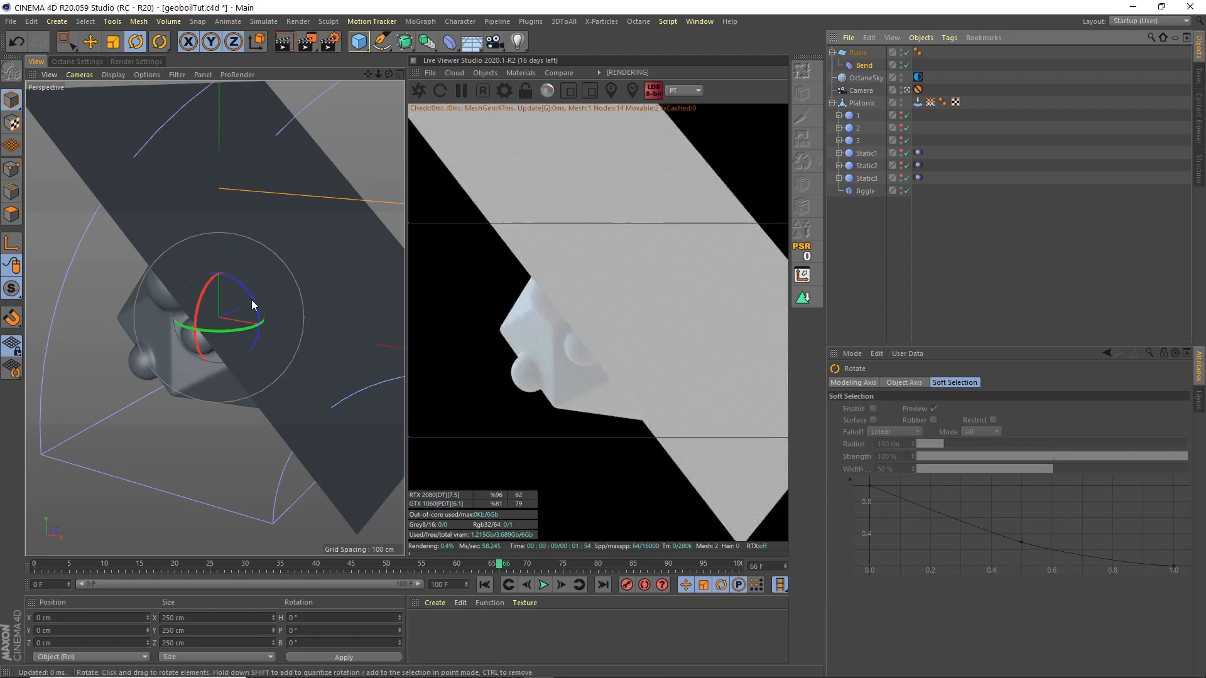
left_click_drag(252, 304, 196, 323)
left_click_drag(314, 643, 267, 612)
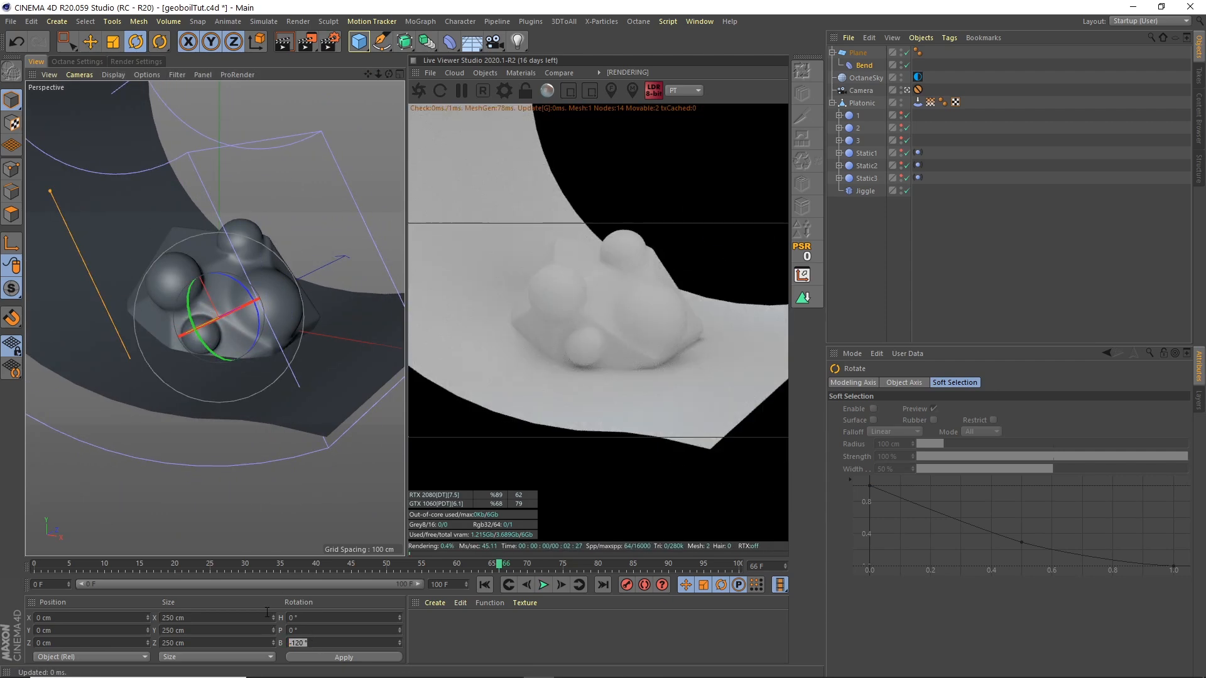
type("-90")
key("Return")
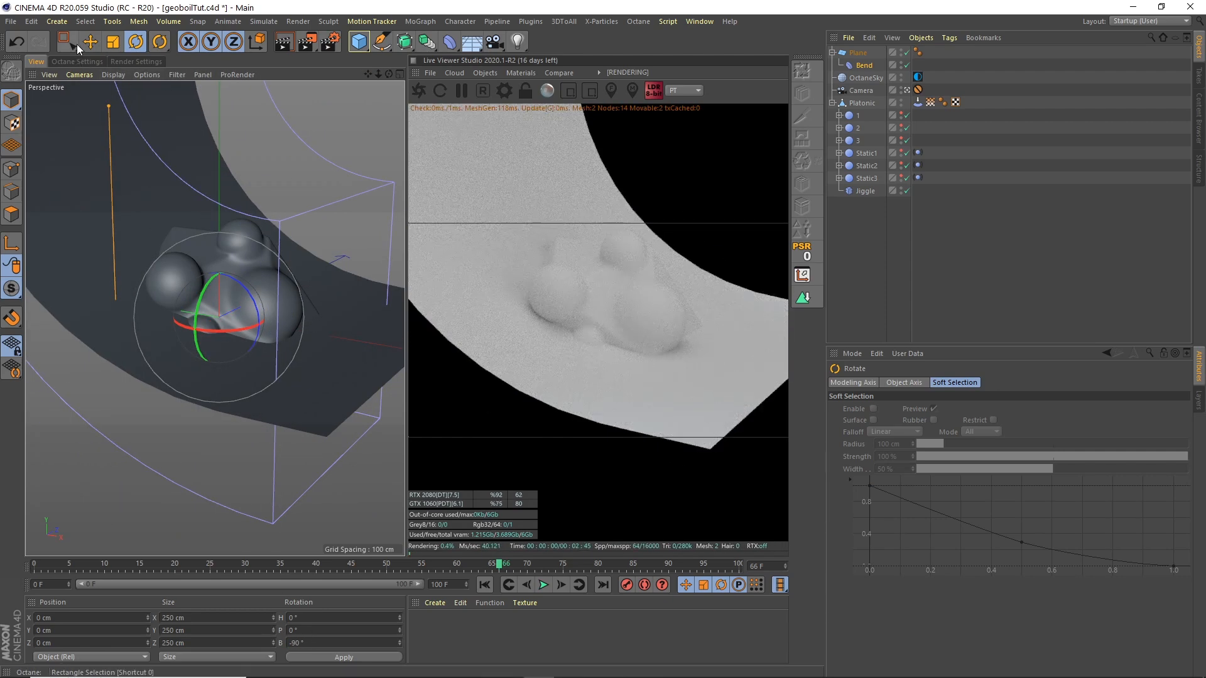
Move the Bend deformer to about -87 cm in X, and undo a trial scaling of it.
left_click(90, 41)
left_click_drag(197, 307, 239, 245)
left_click(113, 42)
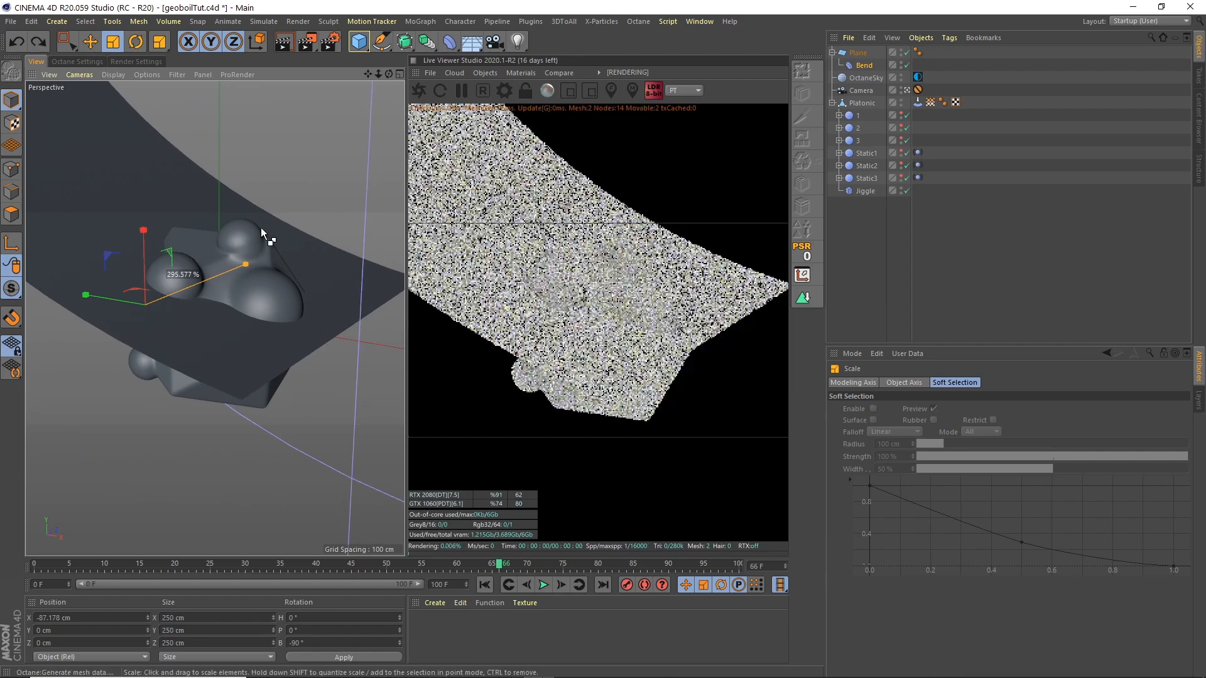
key("ctrl+z")
Enlarge the Plane to about 646 cm square and lower it to about -157 cm in Y.
left_click(853, 54)
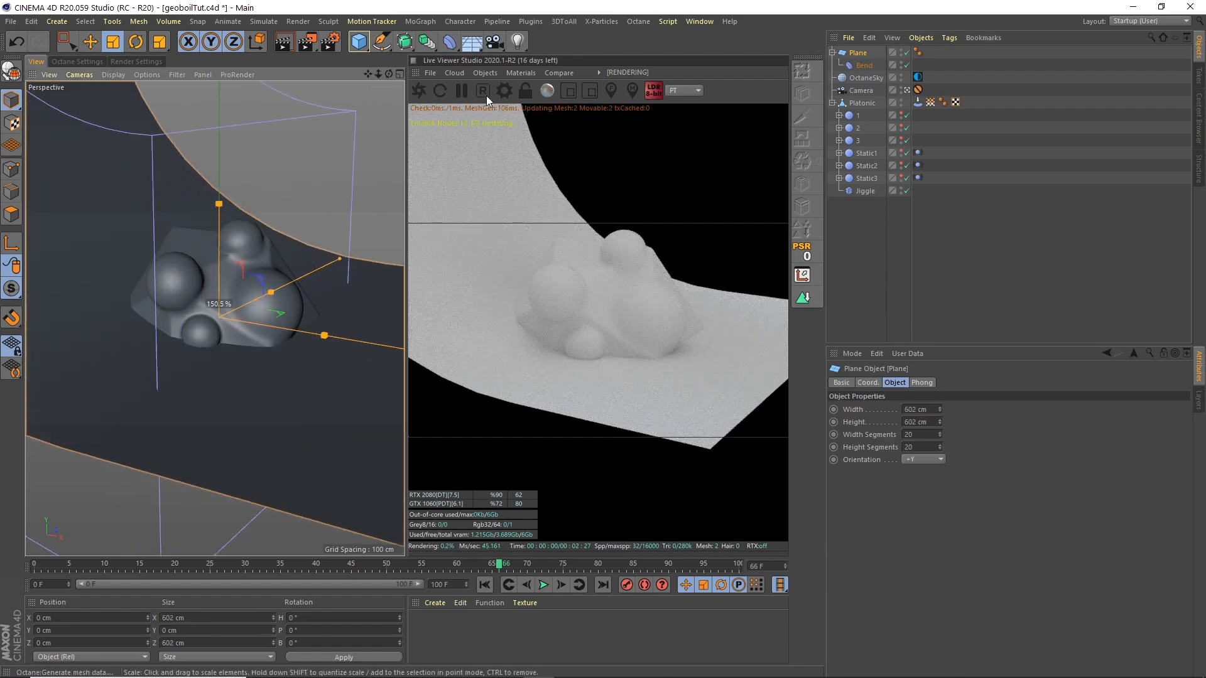
key("e")
left_click_drag(219, 242, 225, 420)
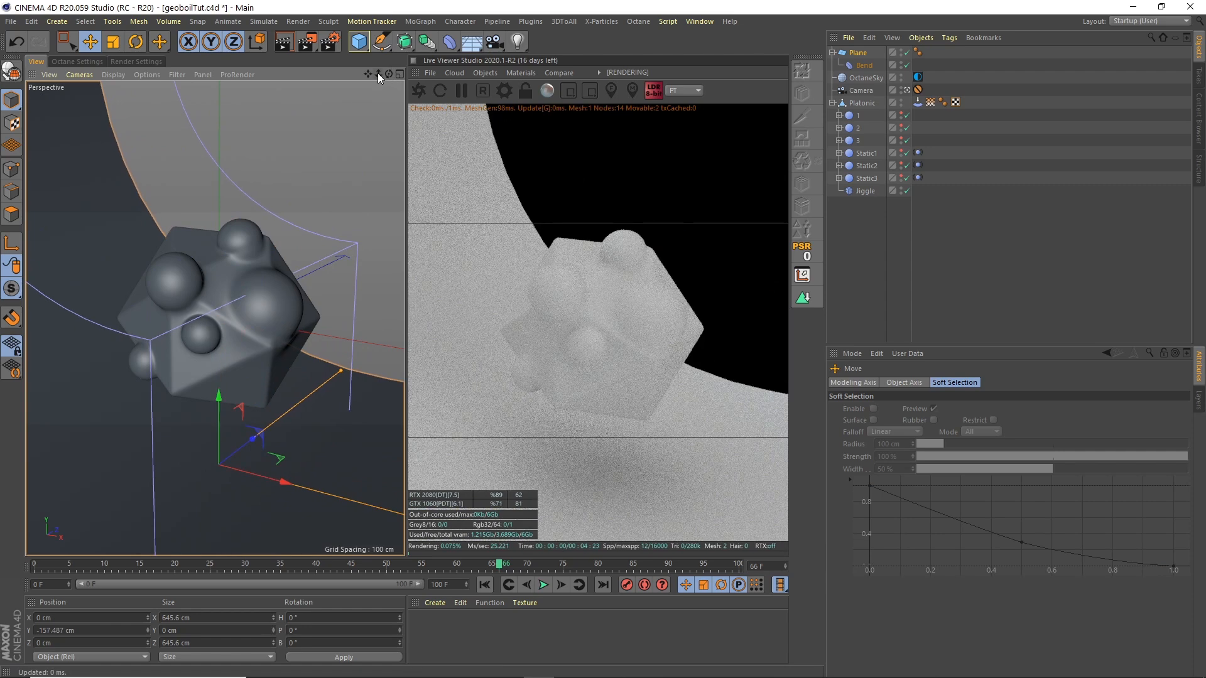
Rotate the Plane to a heading of about -61° as a backdrop behind the model, and save the project.
left_click(137, 44)
left_click_drag(241, 485, 157, 504)
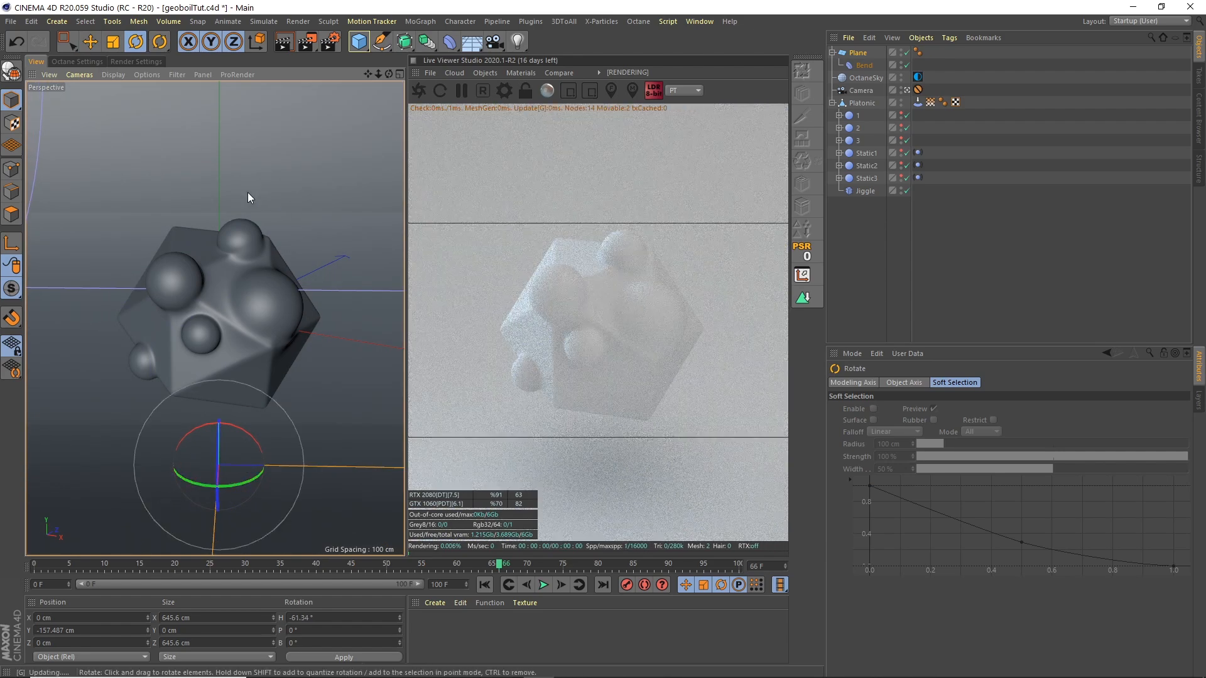
left_click(90, 41)
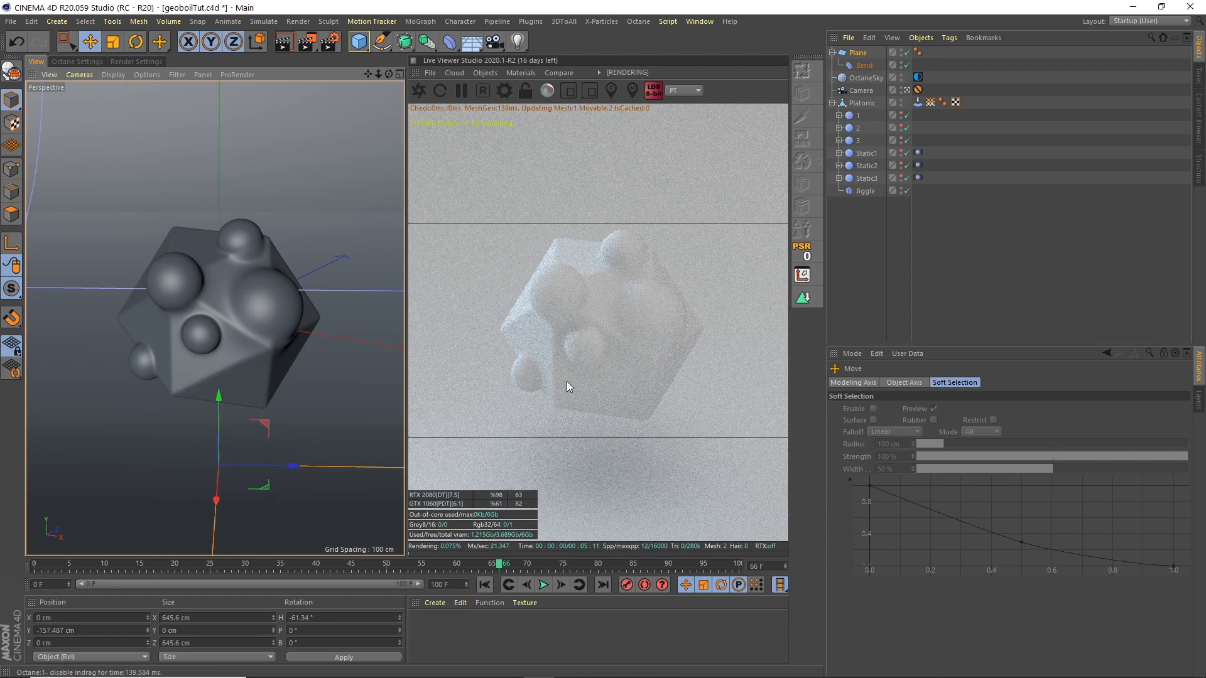
left_click(11, 21)
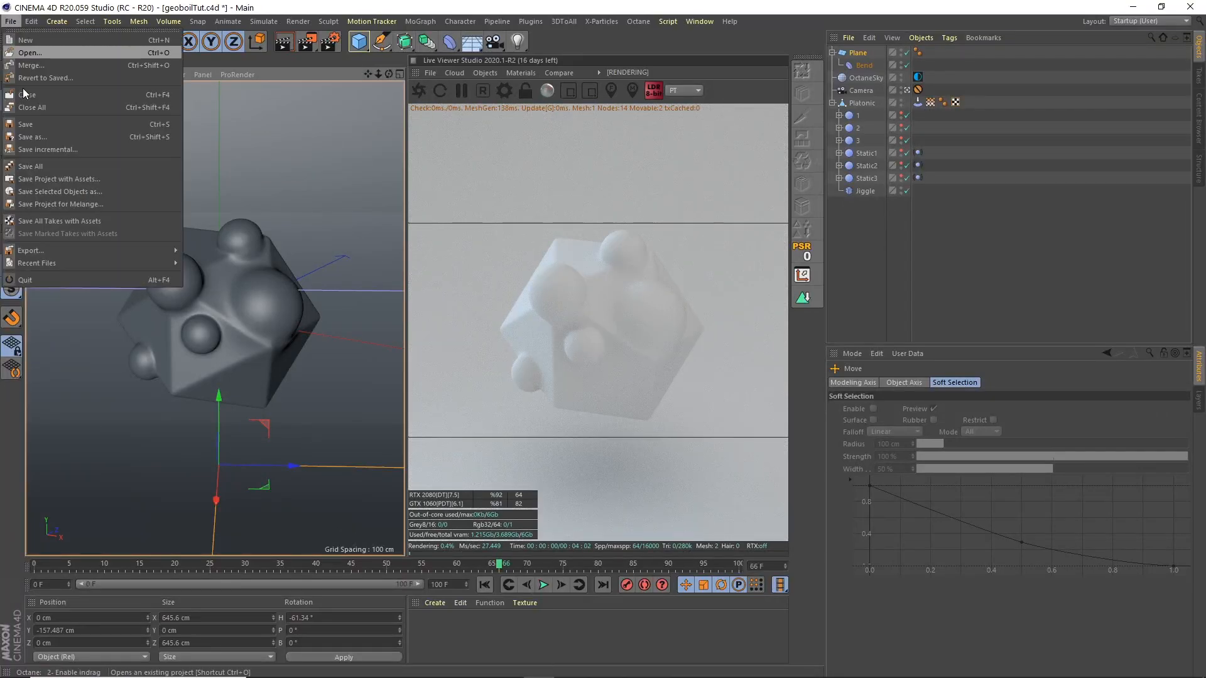
left_click(26, 125)
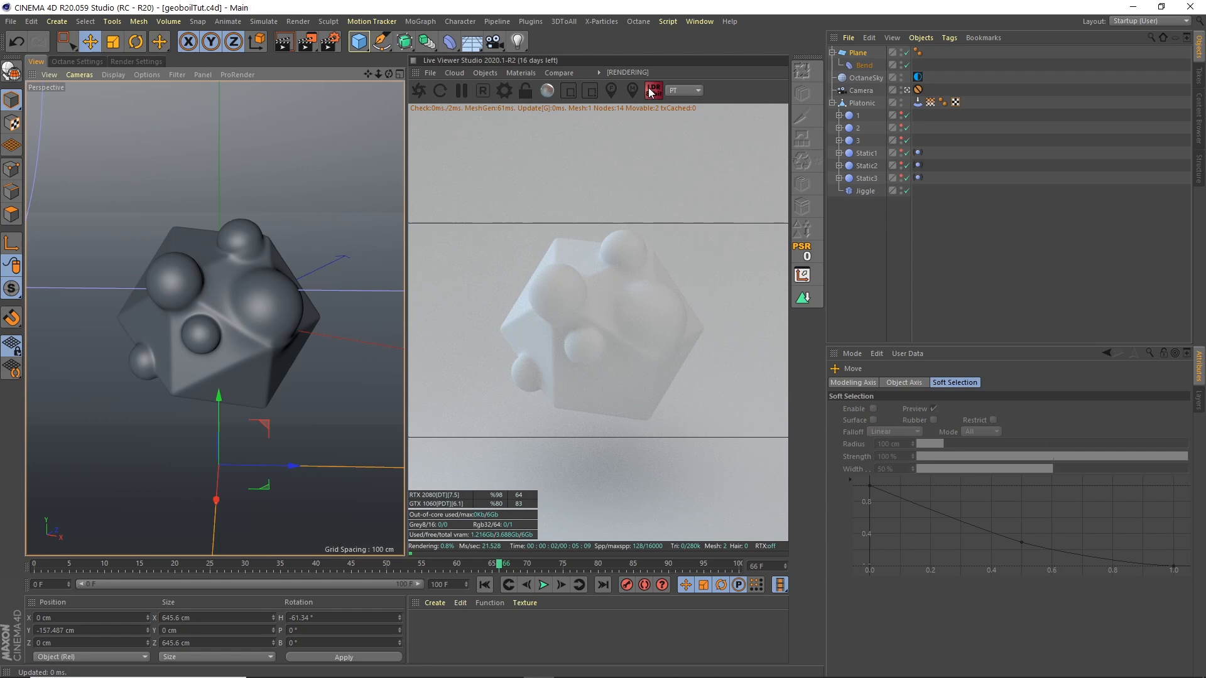
Lock the Live Viewer's resolution and draw a render region around the model's upper-left sphere.
left_click(525, 91)
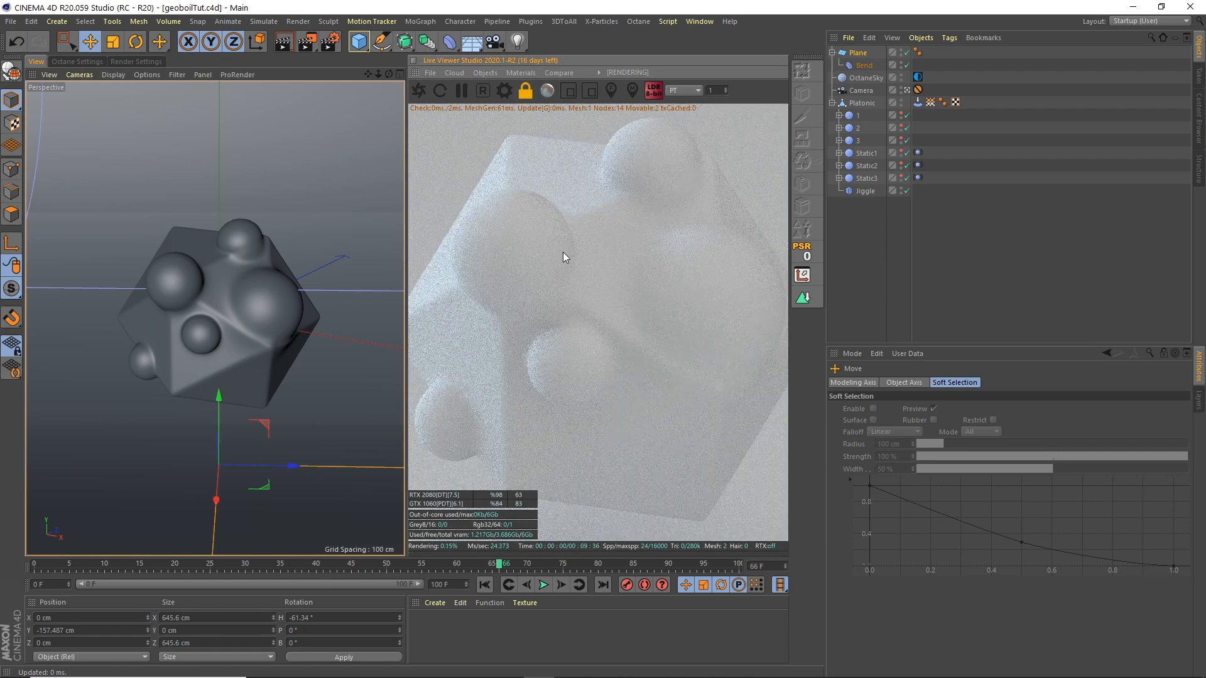
left_click_drag(552, 228, 607, 230)
left_click(567, 92)
left_click_drag(449, 119, 697, 360)
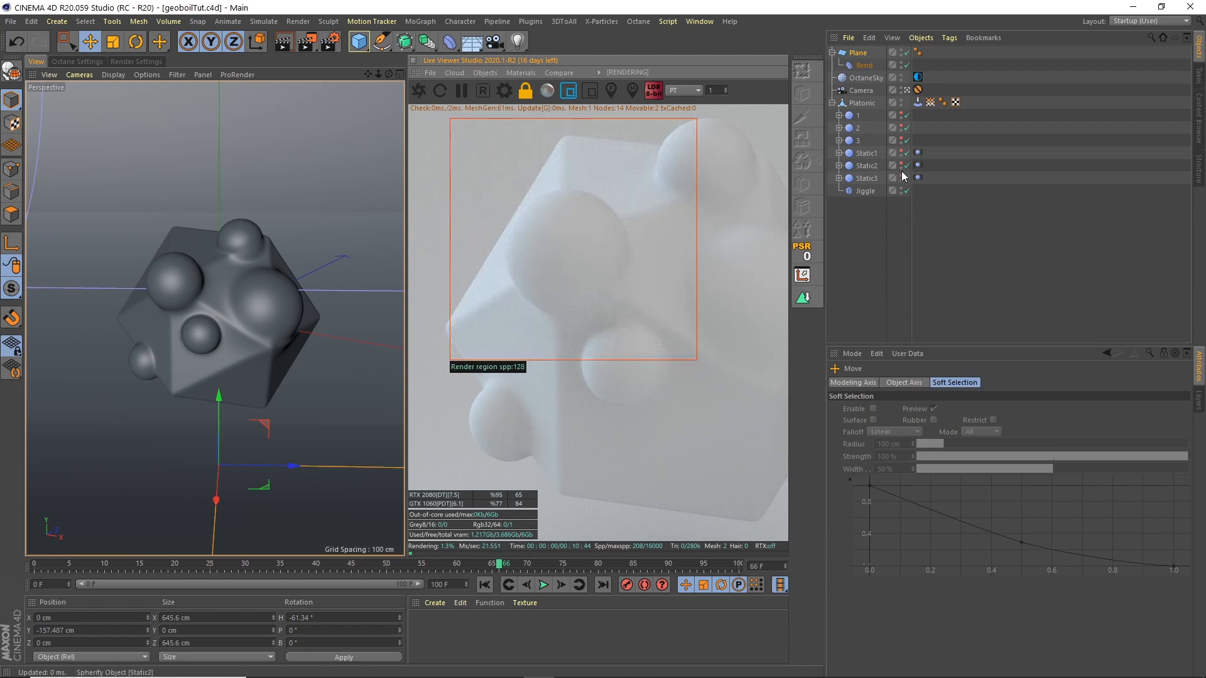
Create an Octane Glossy material and open it in the Material Editor, placed beside the Live Viewer.
left_click(440, 604)
left_click(444, 607)
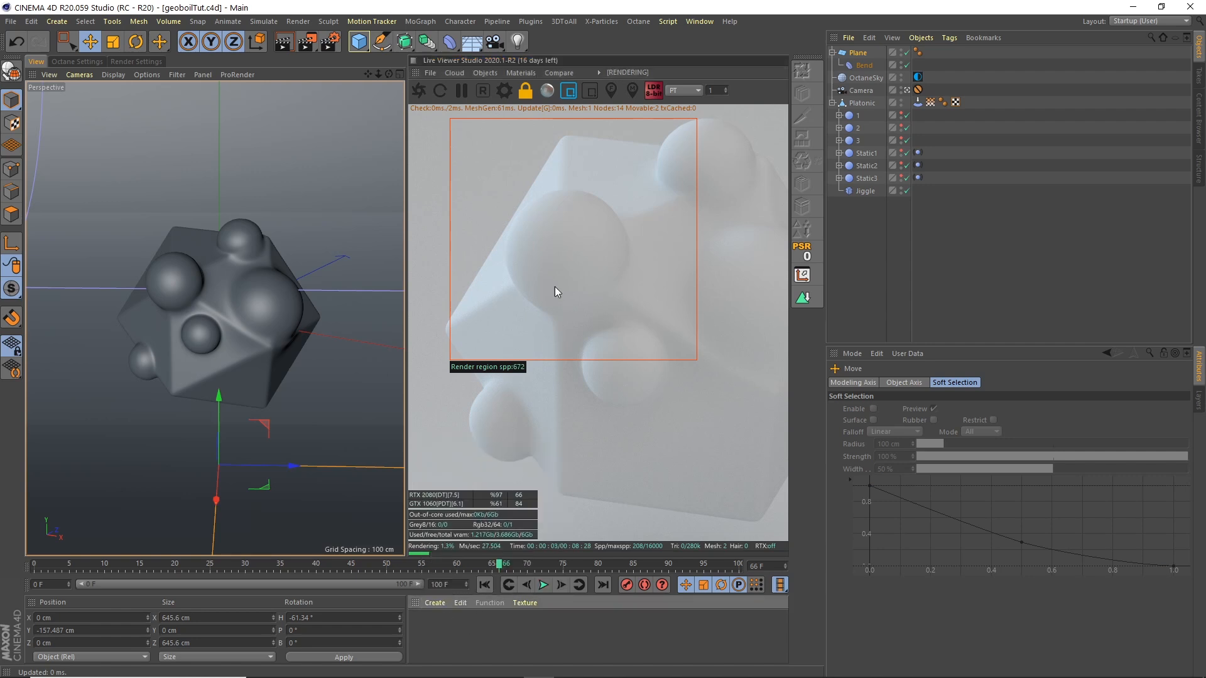
left_click(526, 73)
left_click(544, 134)
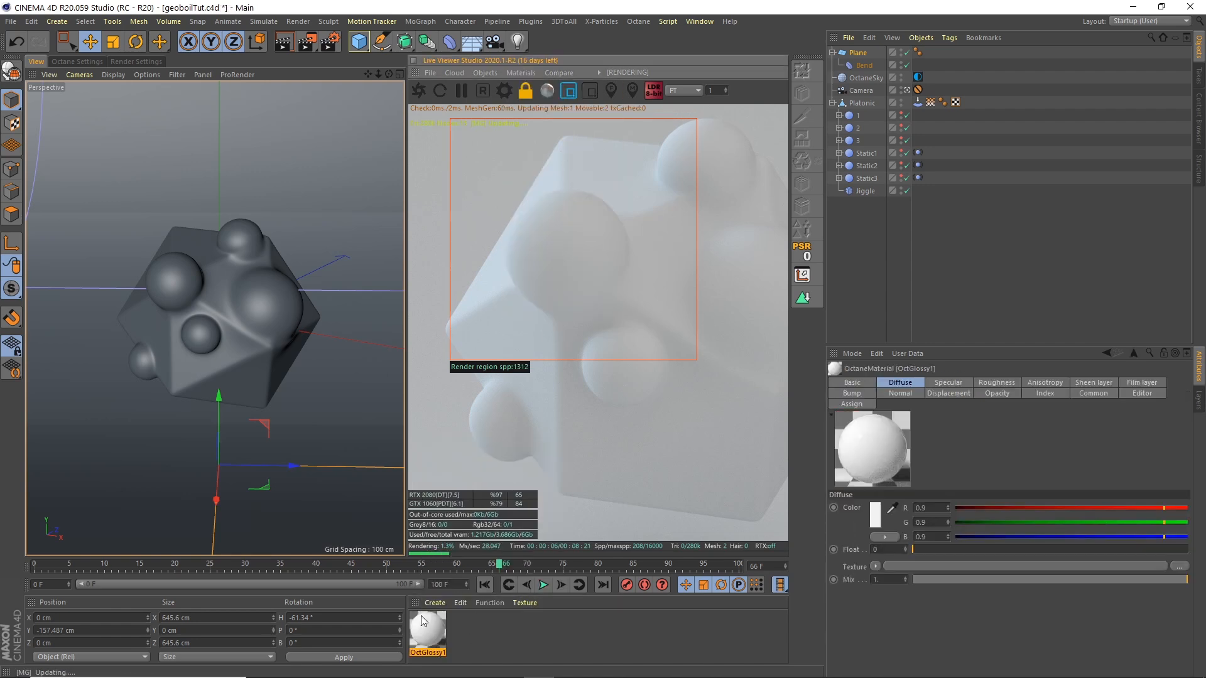
double_click(432, 634)
left_click_drag(423, 90, 551, 159)
left_click_drag(377, 155, 859, 135)
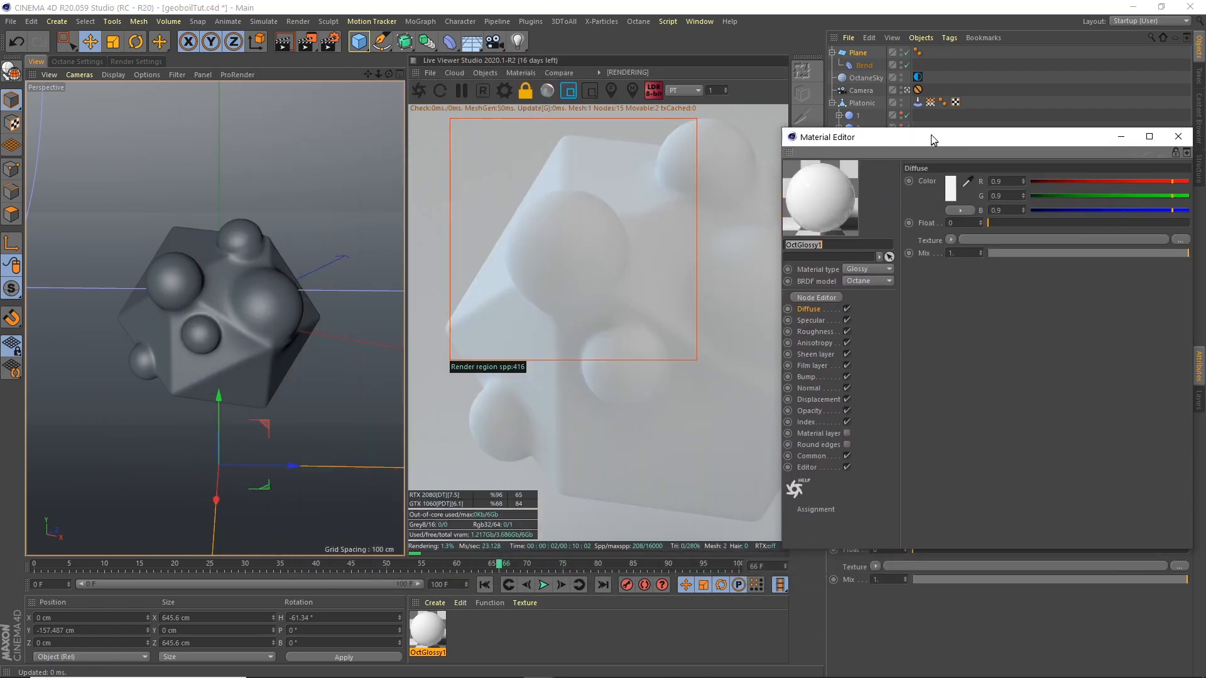
Set the glossy material's diffuse colour to purple with hue 282°, saturation 77% and value 74%, and close the Material Editor.
left_click(951, 194)
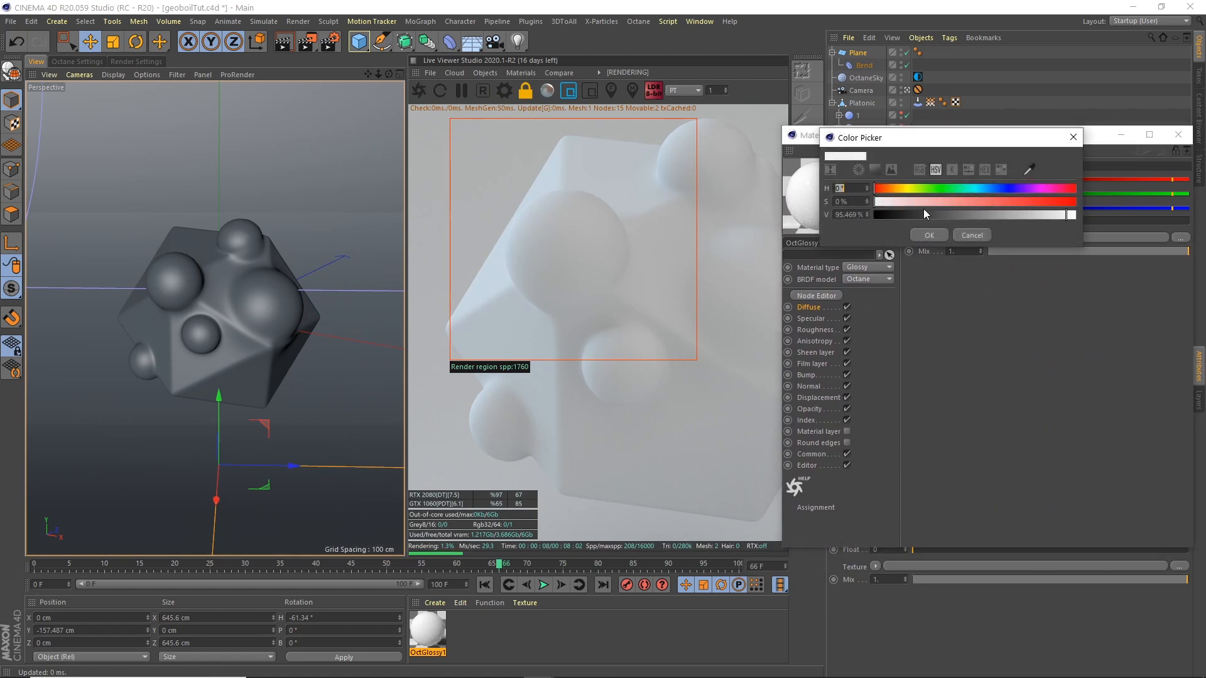
left_click(980, 187)
left_click_drag(932, 188, 887, 188)
left_click(971, 202)
mouse_move(1061, 215)
left_mouse_down()
mouse_move(993, 217)
mouse_move(1029, 212)
mouse_move(1023, 189)
mouse_move(1009, 215)
mouse_move(1039, 191)
left_mouse_up()
left_click(1038, 203)
left_click(1031, 215)
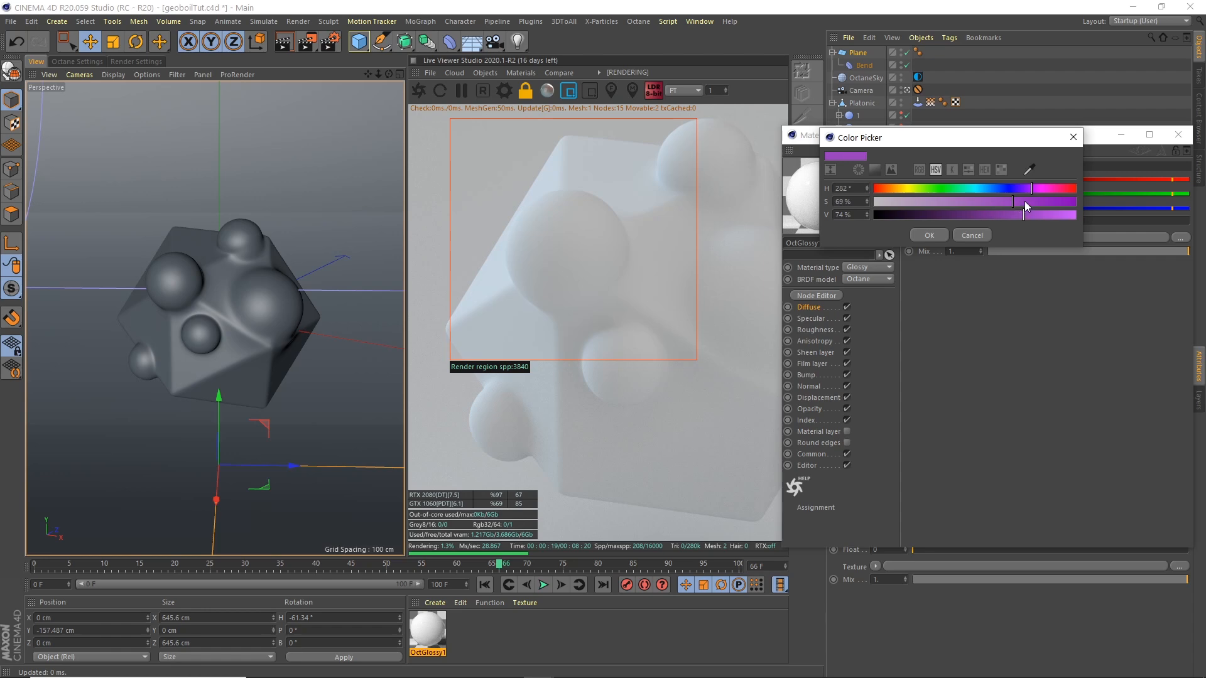
left_click(929, 235)
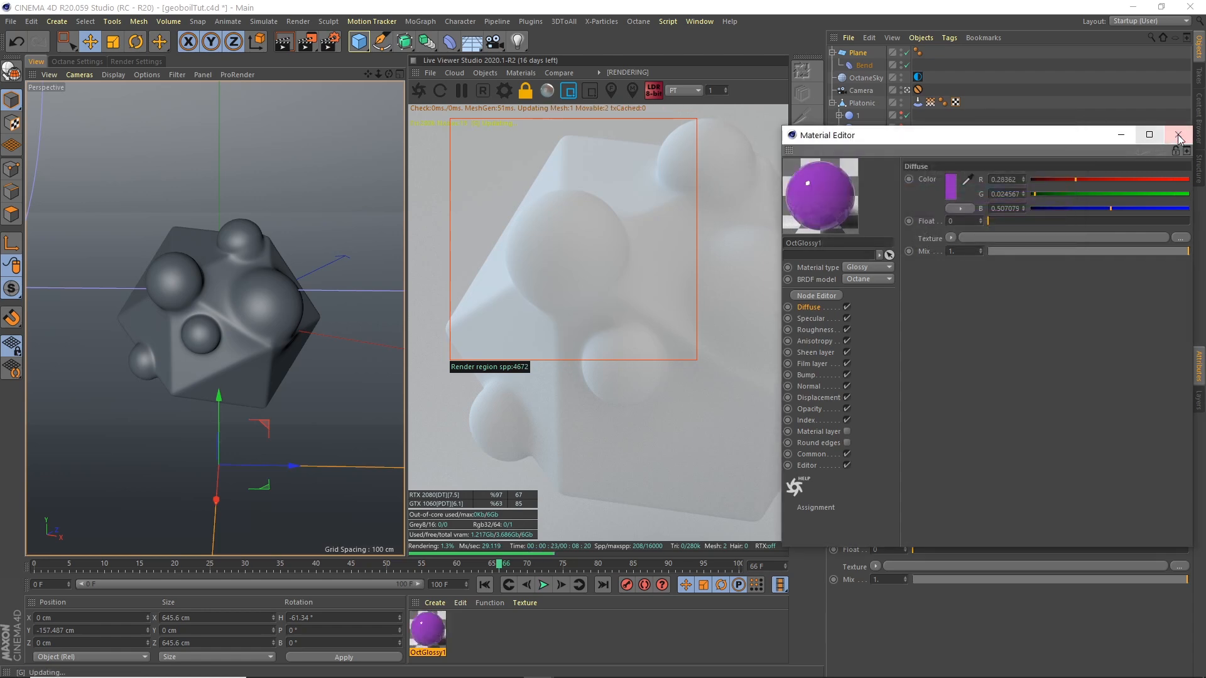
left_click(1178, 134)
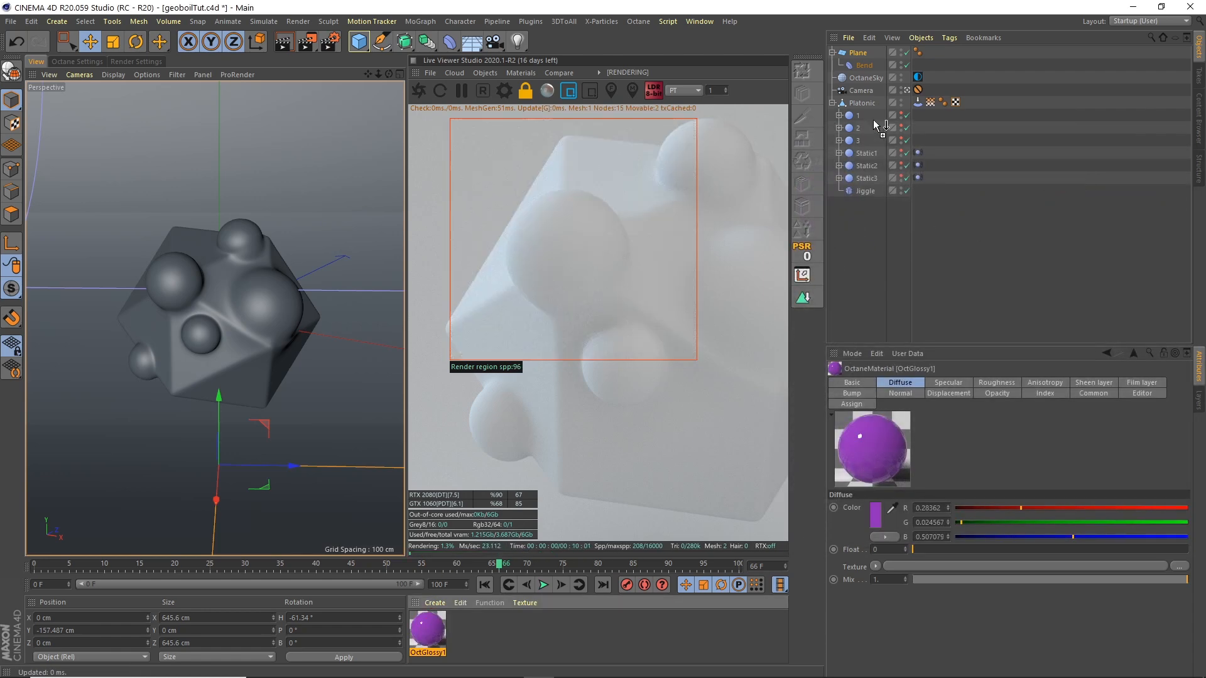
Apply the purple glossy material to the Platonic object and turn off the Live Viewer's render region.
left_click_drag(869, 107, 869, 104)
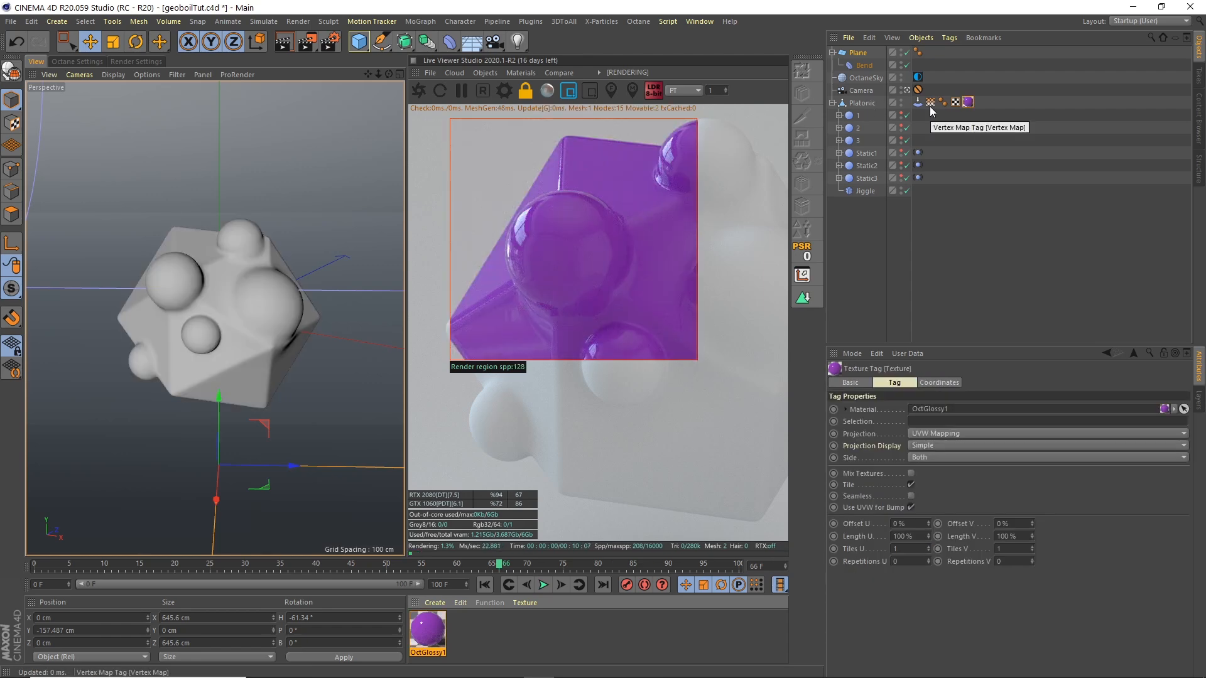
left_click(568, 91)
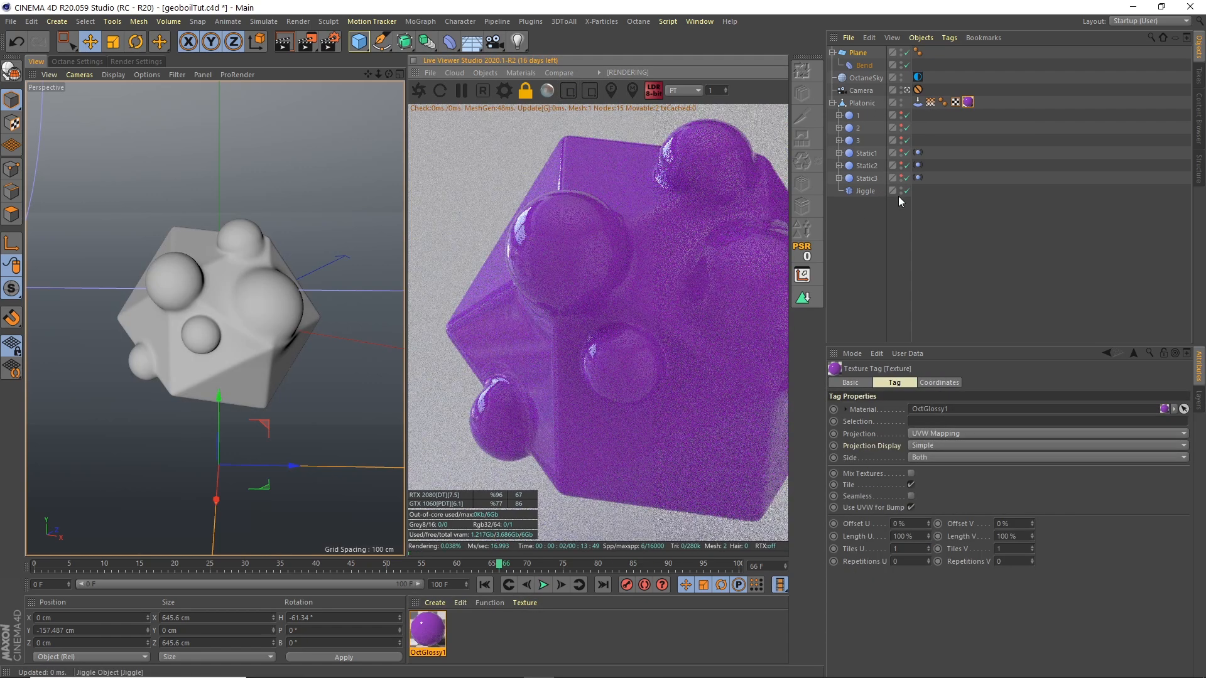
left_click_drag(741, 240, 703, 229)
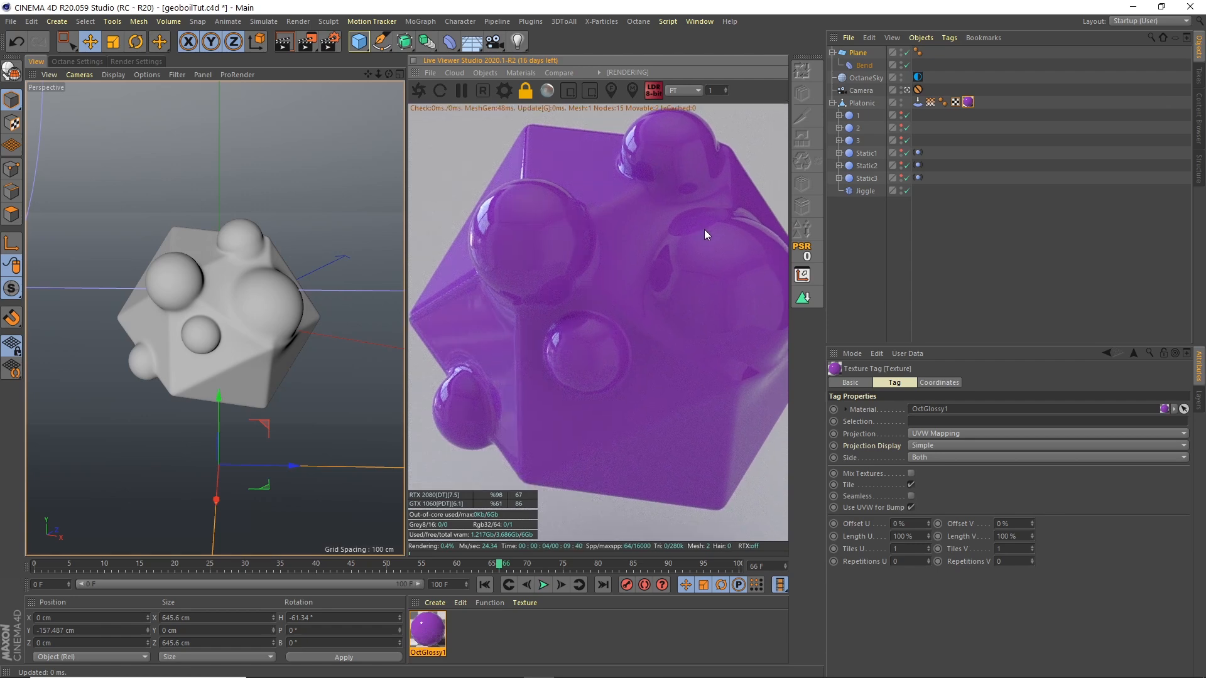
Set the purple material's Roughness float to 0.2 and close the Material Editor.
double_click(428, 630)
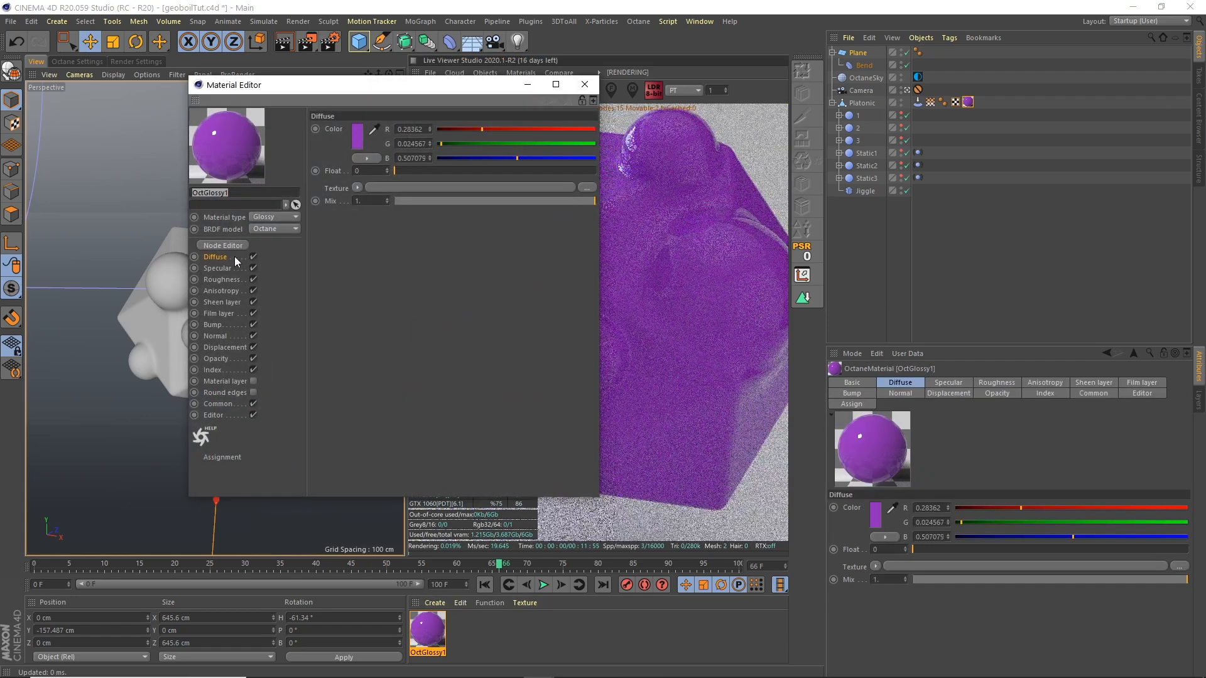
left_click(229, 279)
key("Return")
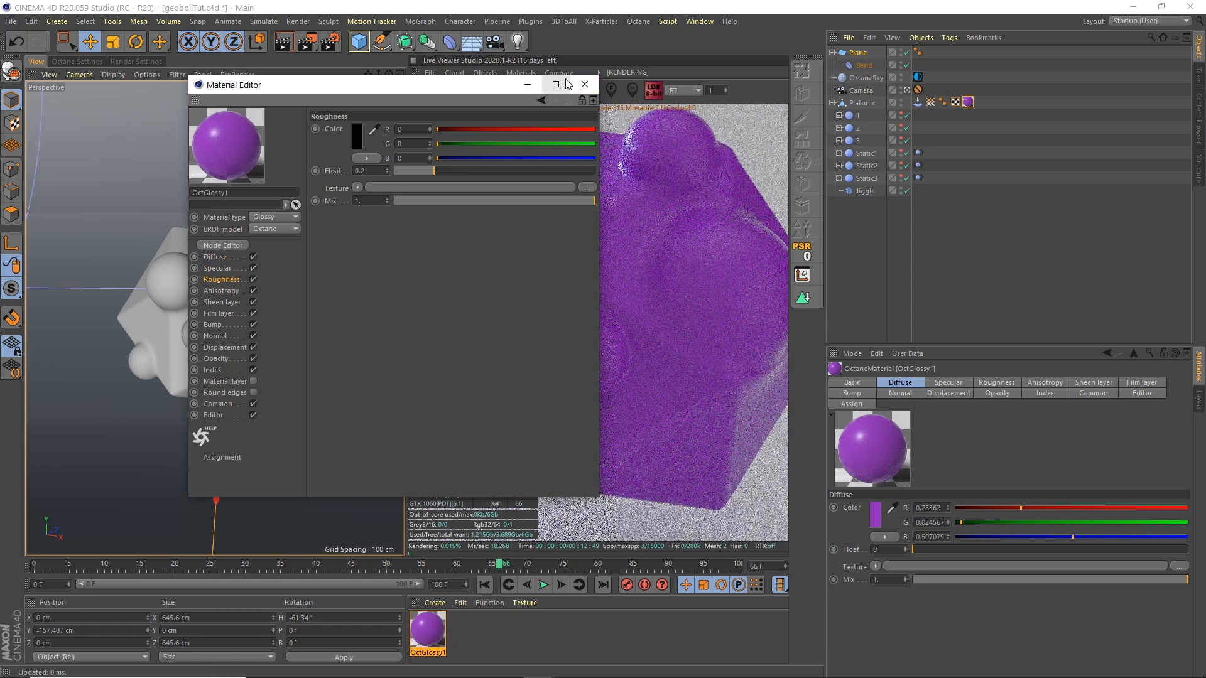
left_click(585, 84)
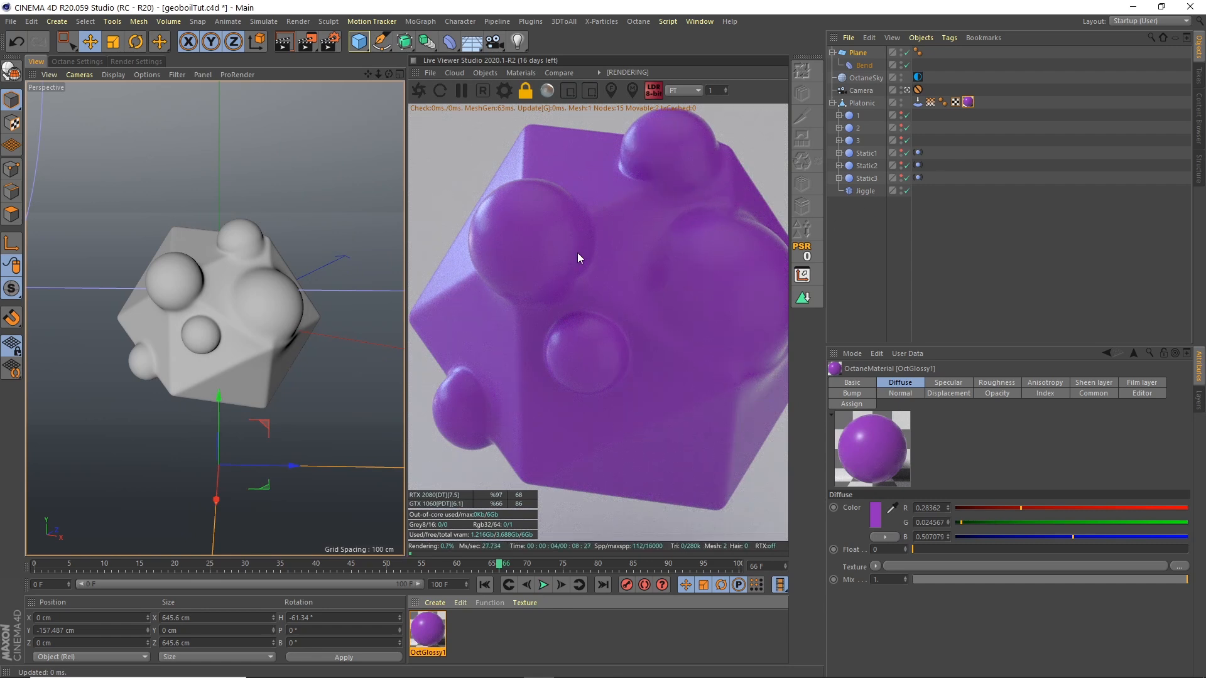
left_click_drag(608, 249, 643, 256)
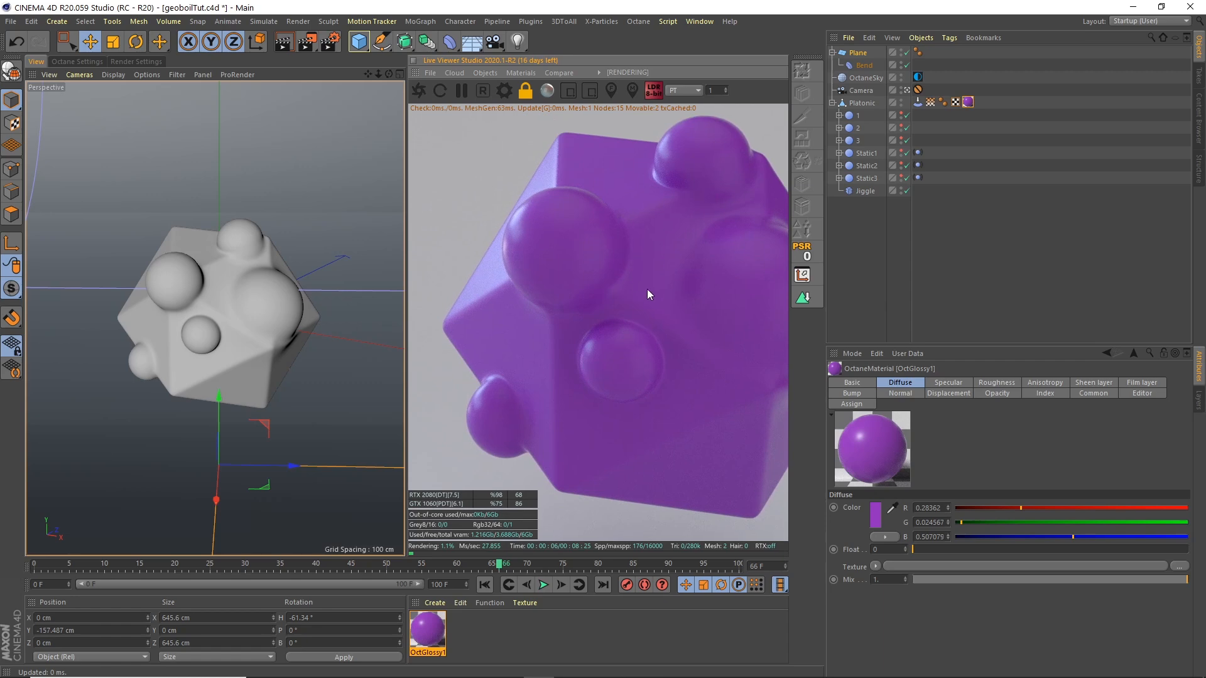
Rename the purple material as Main and duplicate it.
double_click(429, 653)
type("Main")
key("Return")
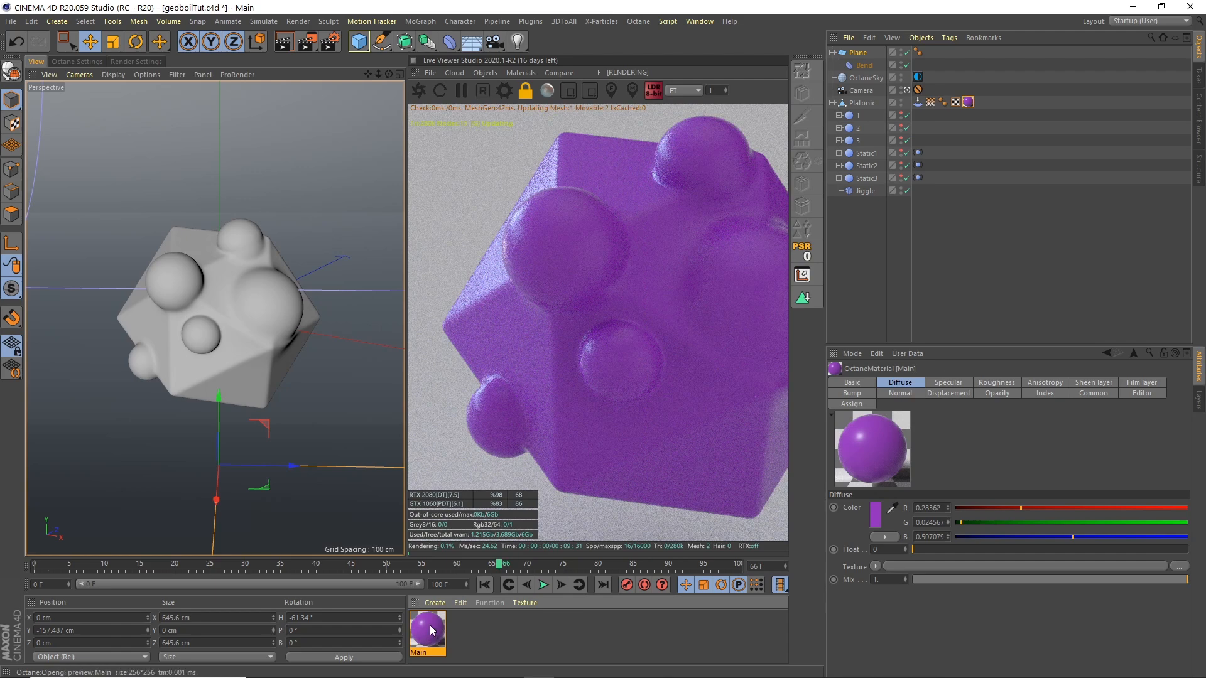
key("ctrl+c")
key("ctrl+v")
Change the duplicate material's diffuse colour to a lighter purple, about R 0.553, G 0.224, B 0.748.
double_click(431, 632)
left_click_drag(350, 85, 265, 134)
left_click(129, 305)
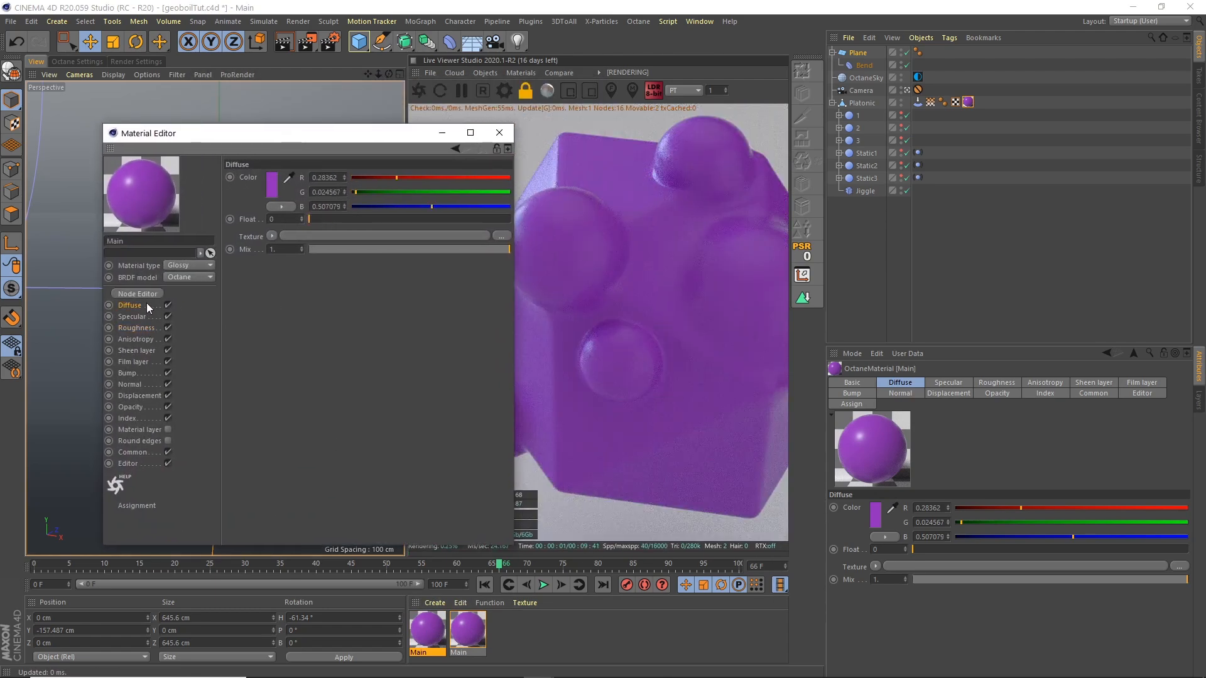
left_click(274, 185)
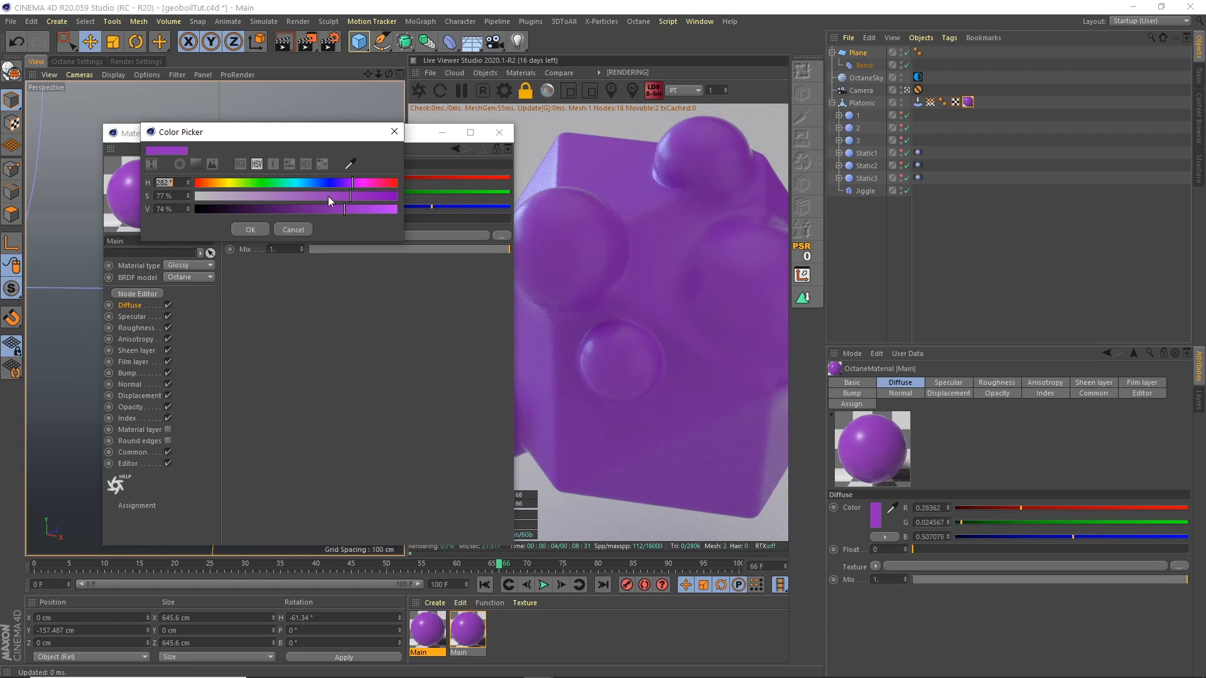
left_click_drag(330, 197, 373, 209)
left_click(250, 230)
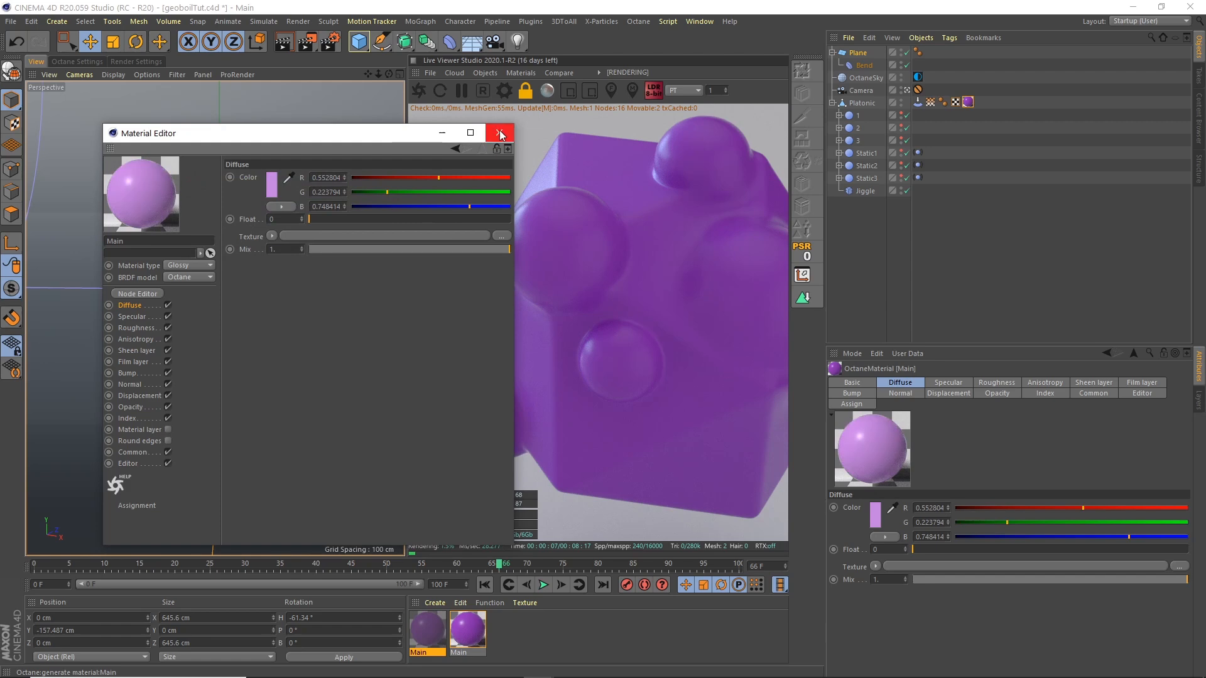
left_click(499, 132)
Create an Octane Mix material and open it in the Material Editor, placed clear of the Live Viewer.
left_click(516, 628)
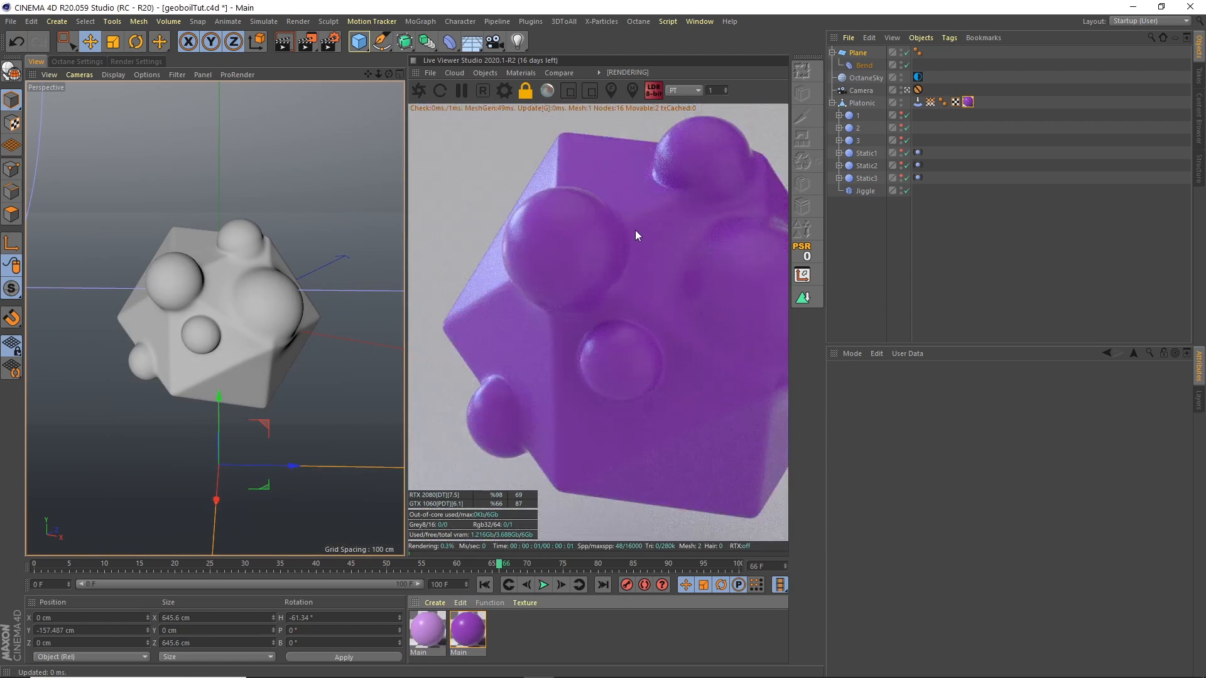
left_click(494, 73)
left_click(511, 72)
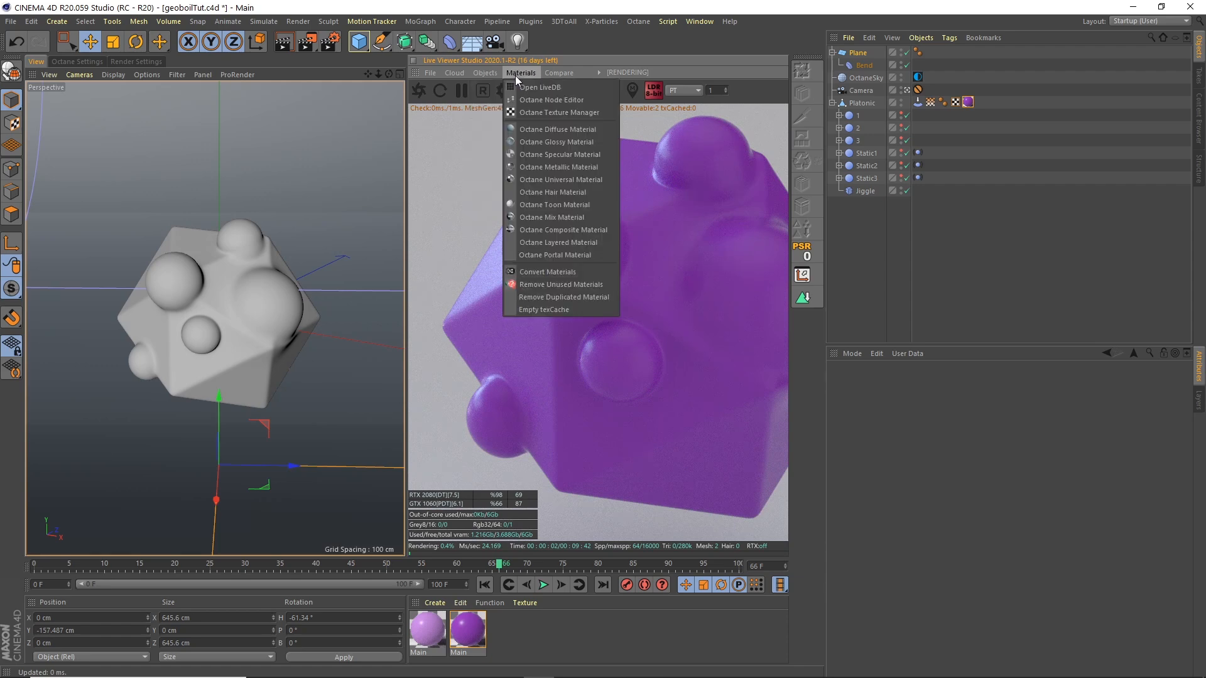
left_click(576, 217)
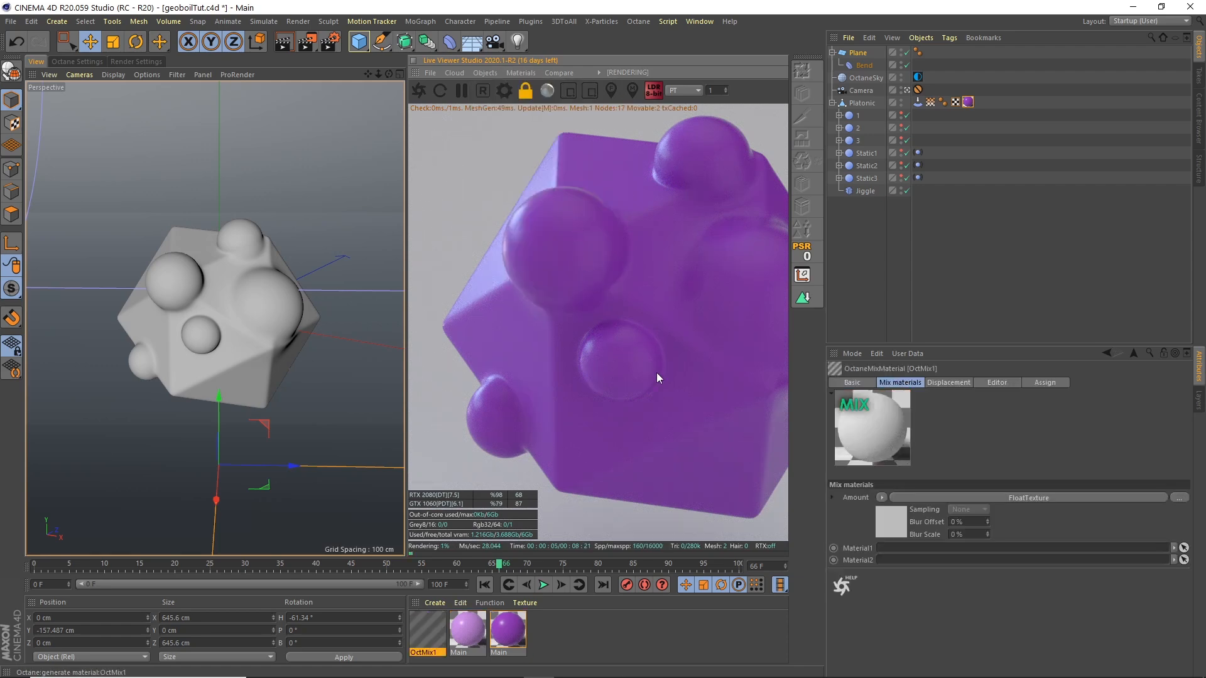
double_click(426, 630)
left_click_drag(552, 82, 376, 108)
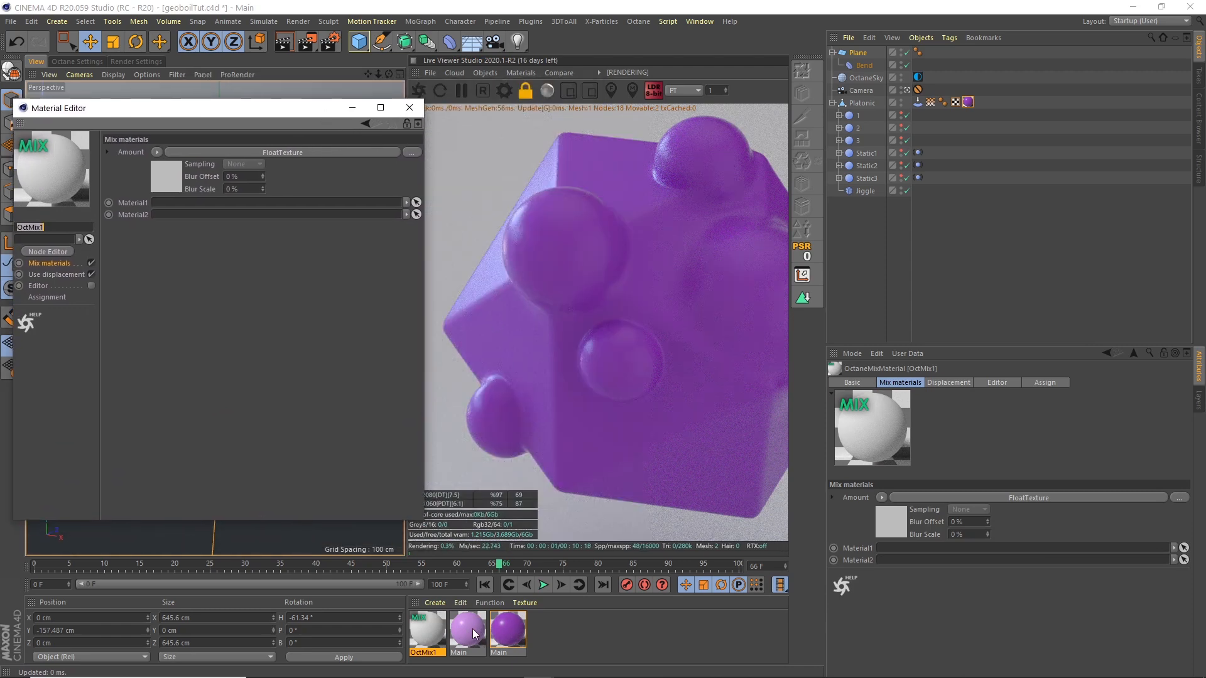
Link the light purple material as Material1 of the mix material and rename it Boils.
left_click(514, 634)
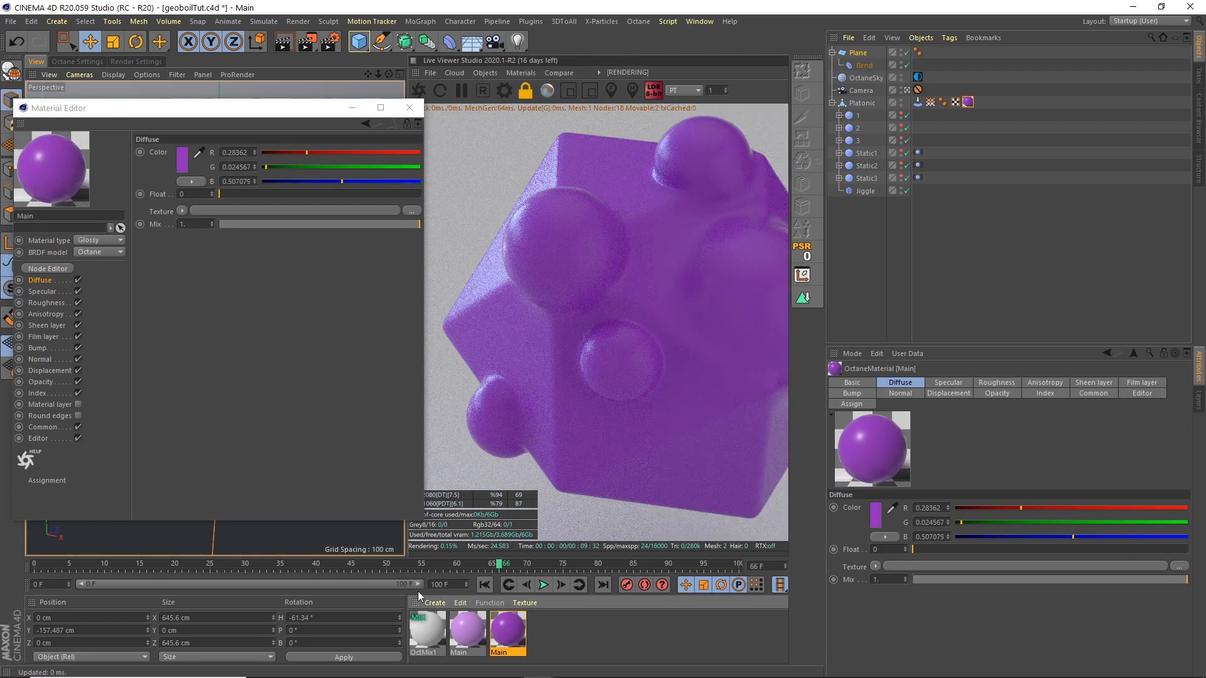
left_click(435, 631)
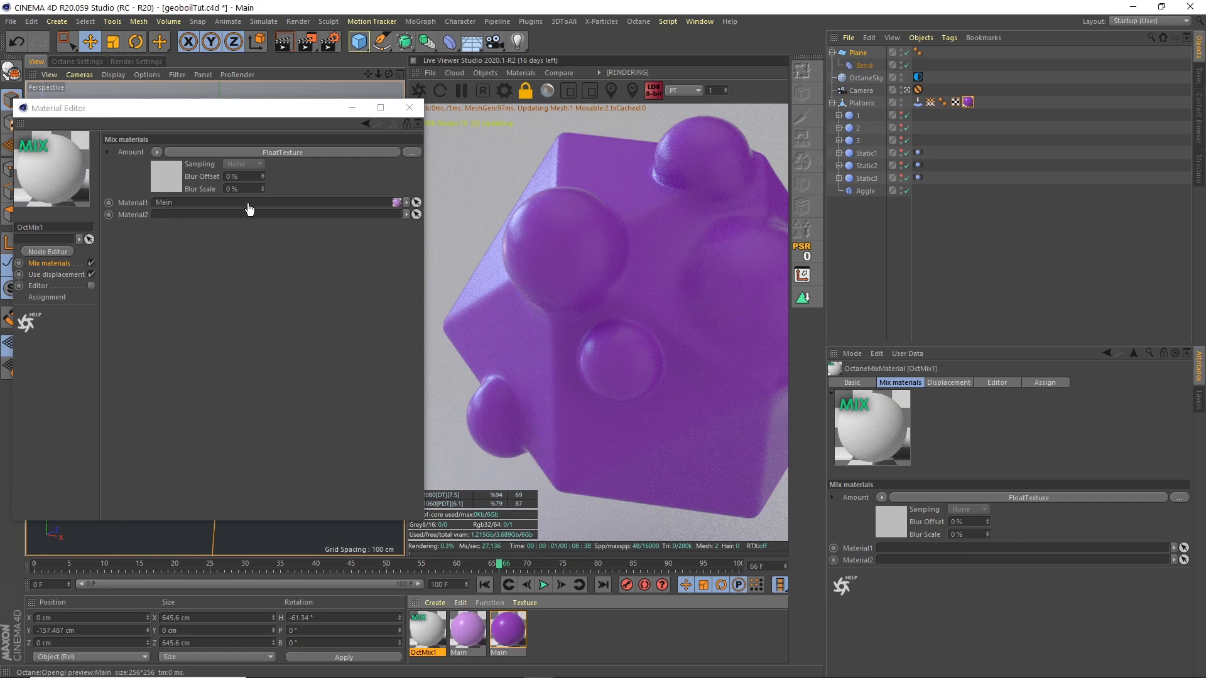
left_click(461, 653)
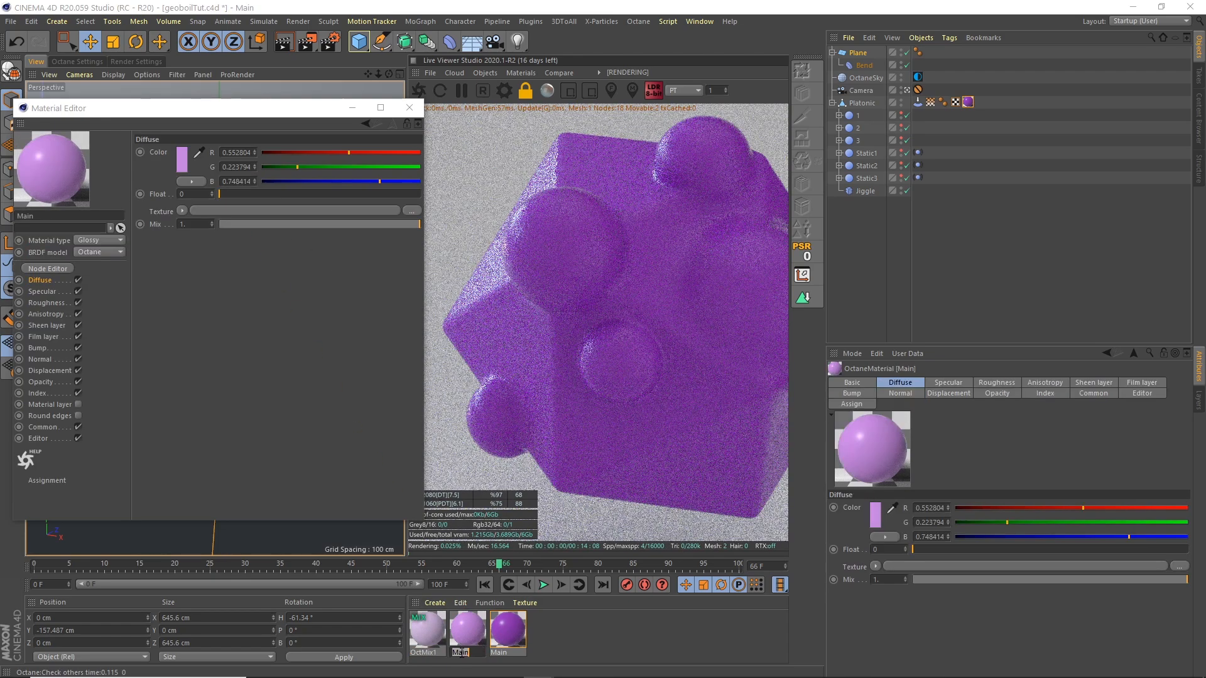
type("E")
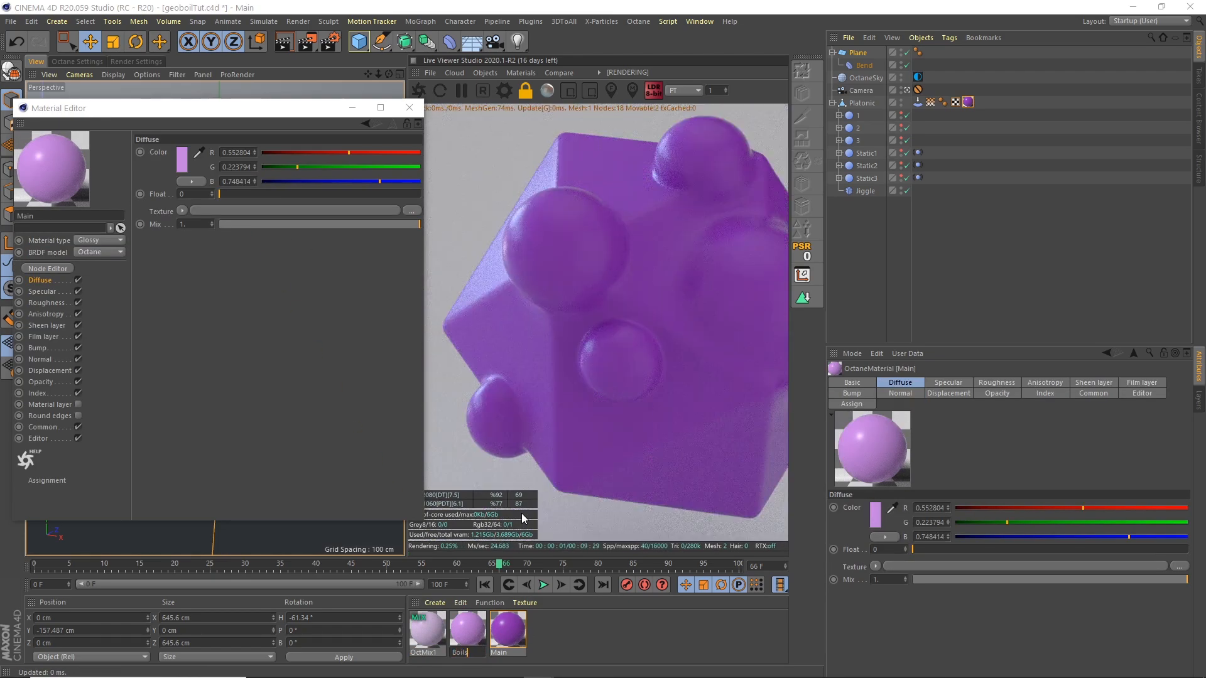
type("oils")
key("Return")
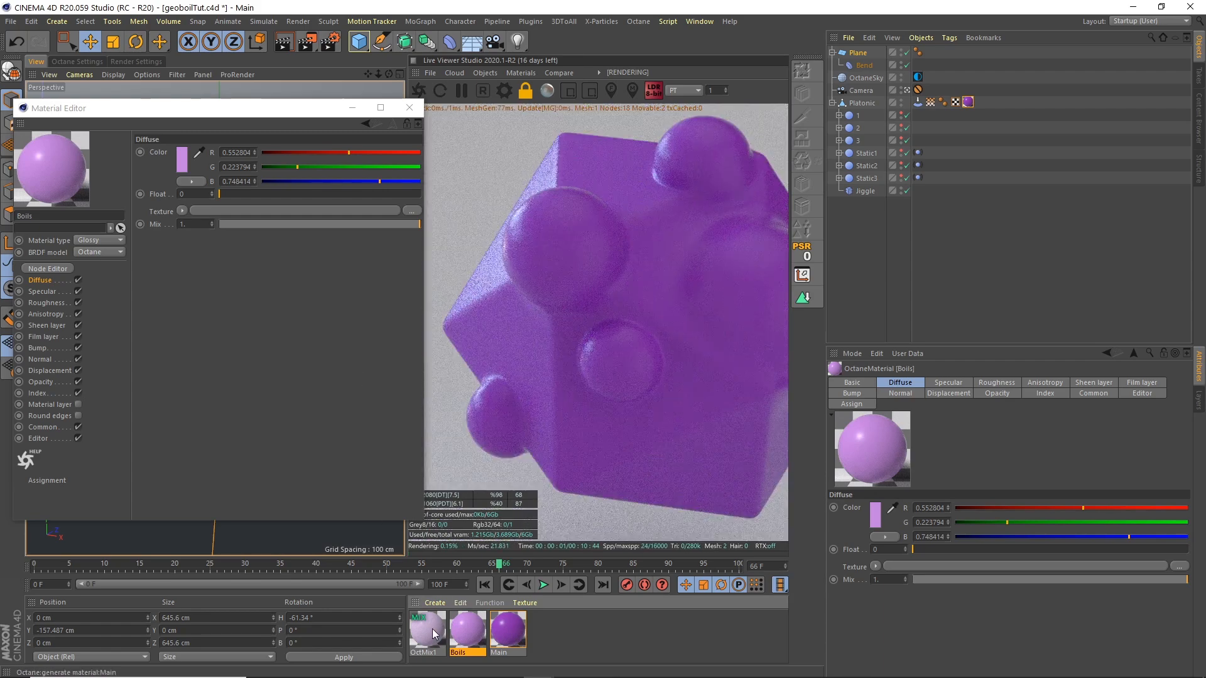
Link the dark purple Main material as Material2 of OctMix1 and apply the mix to the Platonic object.
left_click(433, 634)
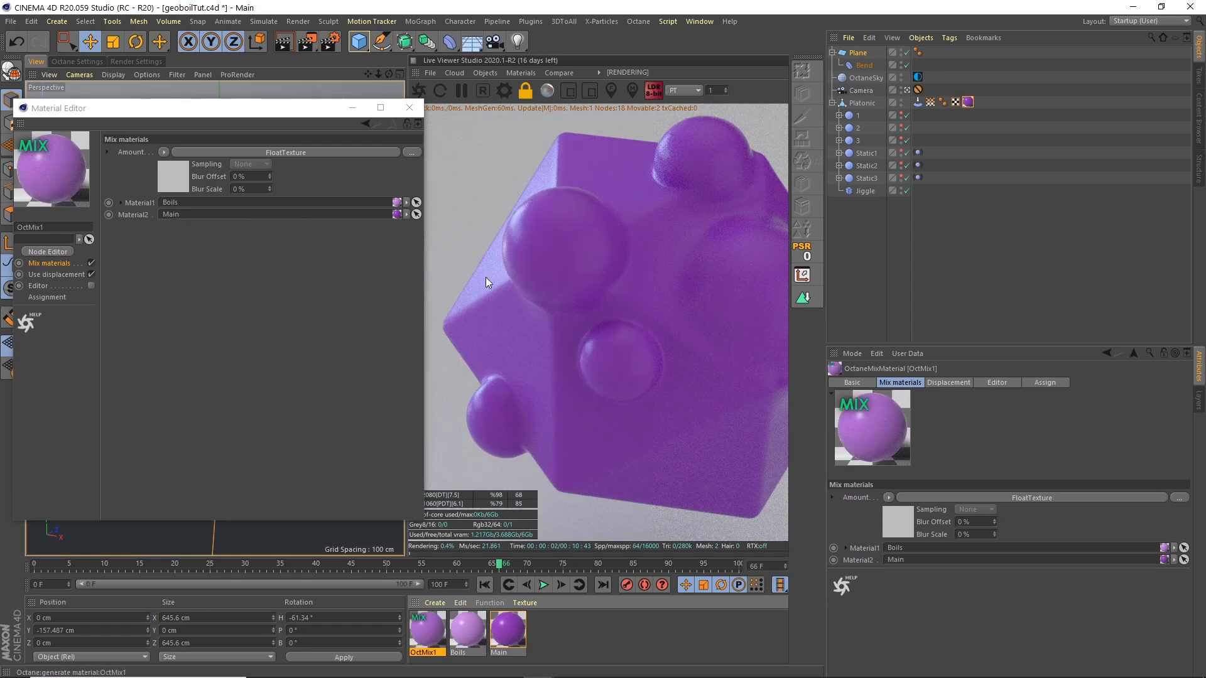
left_click(410, 108)
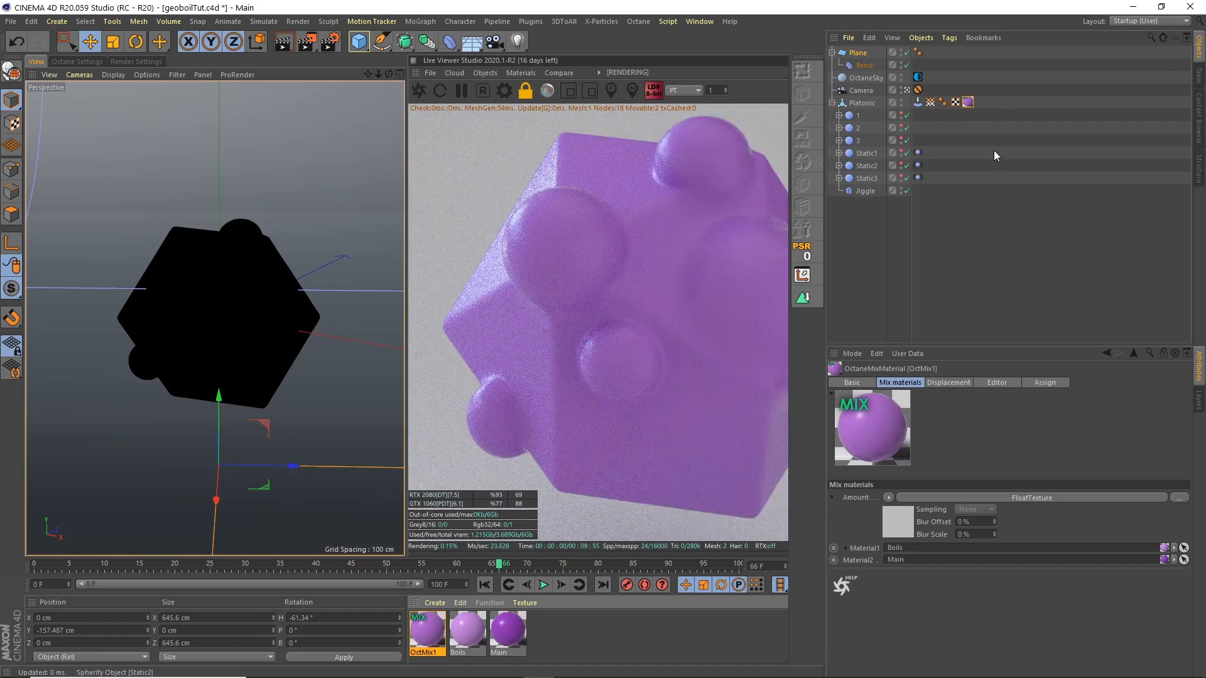
Open OctMix1 in the Octane Node Editor, spread out its nodes and place the editor beside the render.
double_click(429, 632)
left_click(223, 230)
left_click_drag(612, 175, 763, 156)
left_click_drag(557, 274, 658, 234)
left_click(586, 85)
left_click_drag(613, 159, 887, 133)
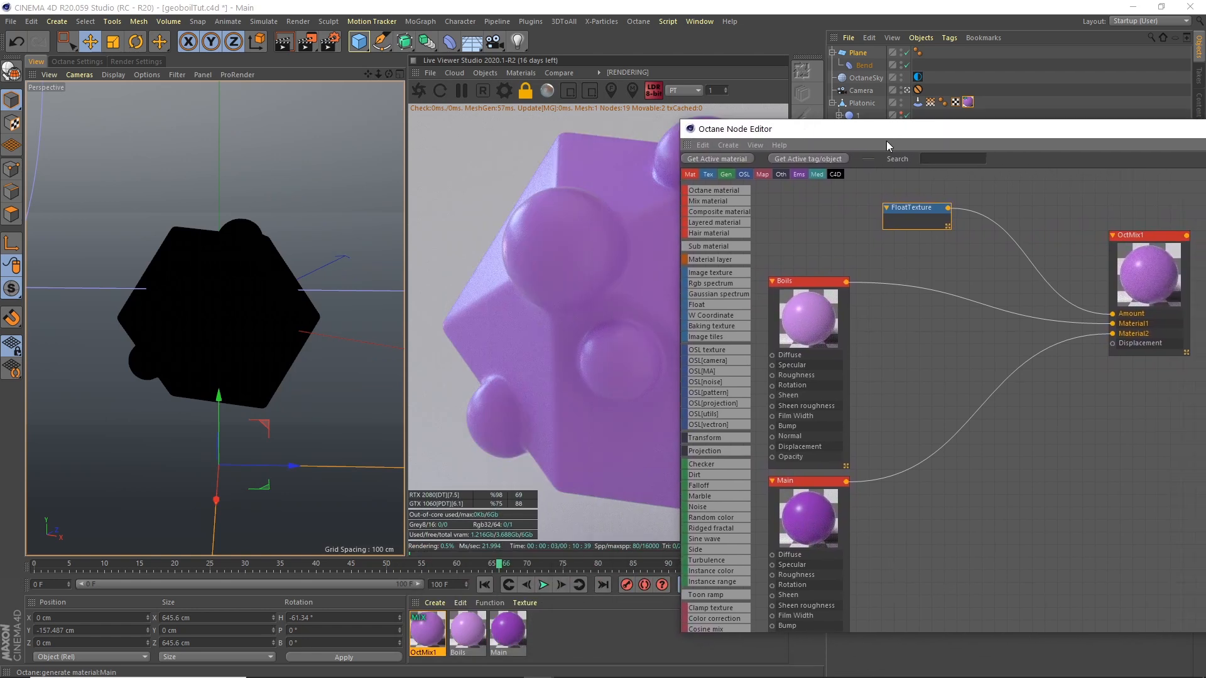
Reposition the Boils node and delete the FloatTexture node feeding the mix amount.
left_click_drag(807, 287, 842, 276)
left_click(921, 211)
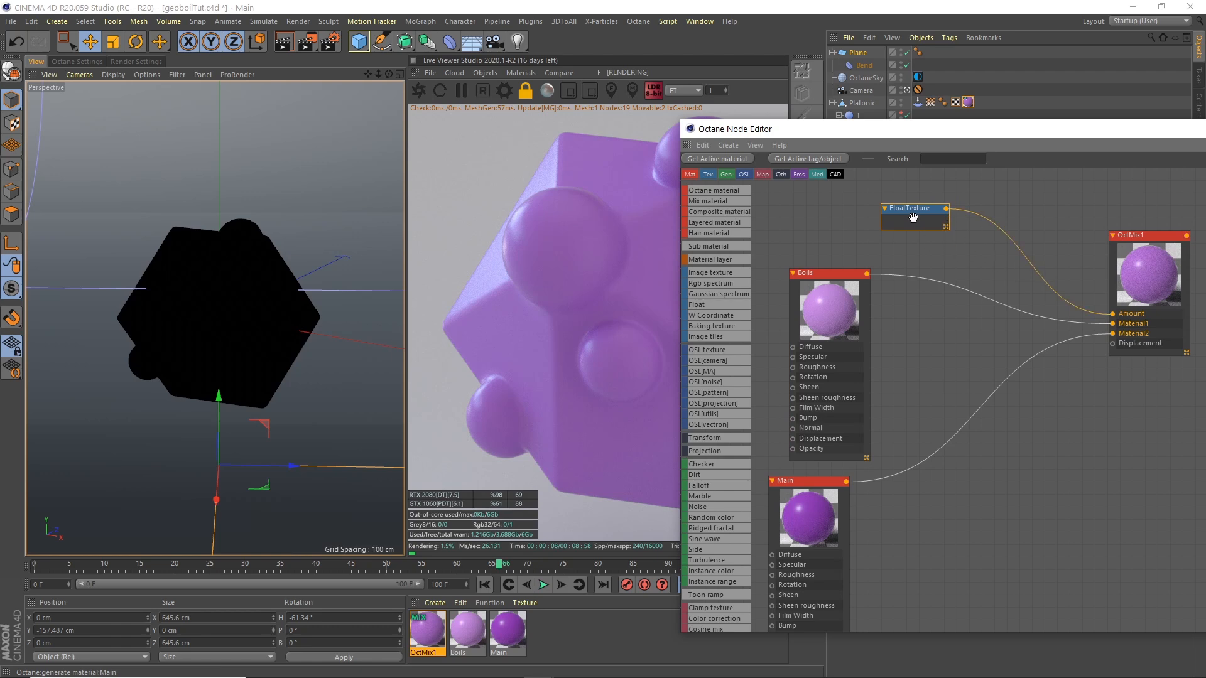
right_click(908, 210)
mouse_move(939, 270)
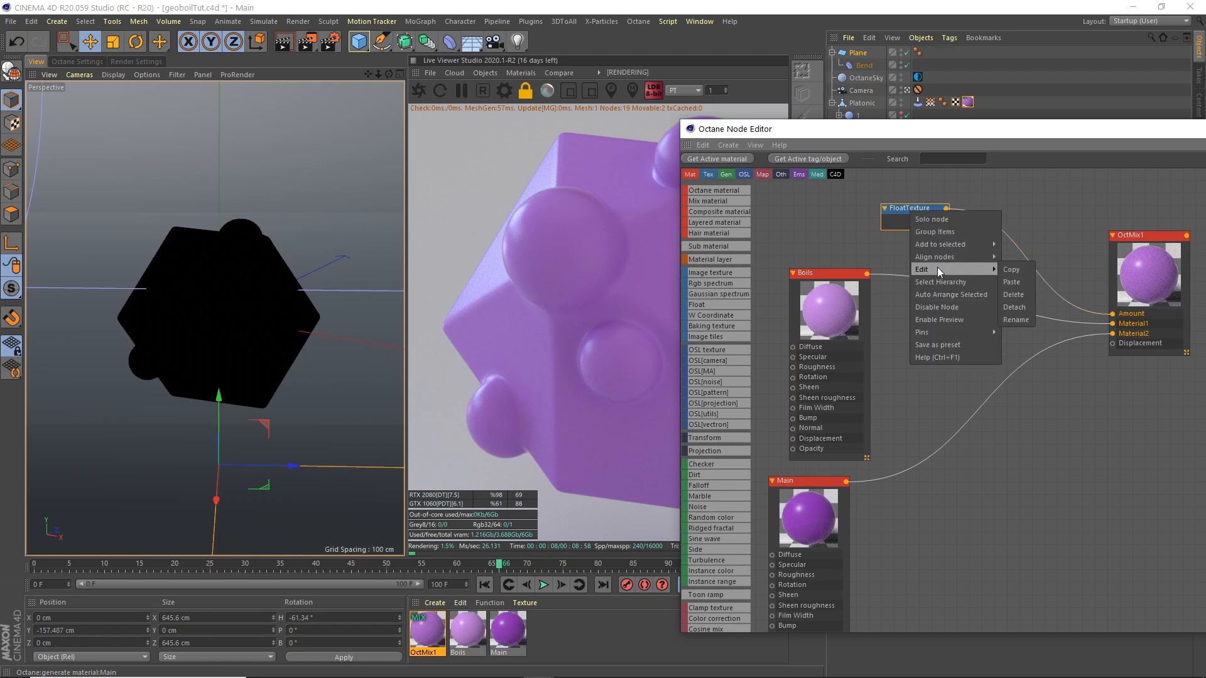
left_click(1013, 294)
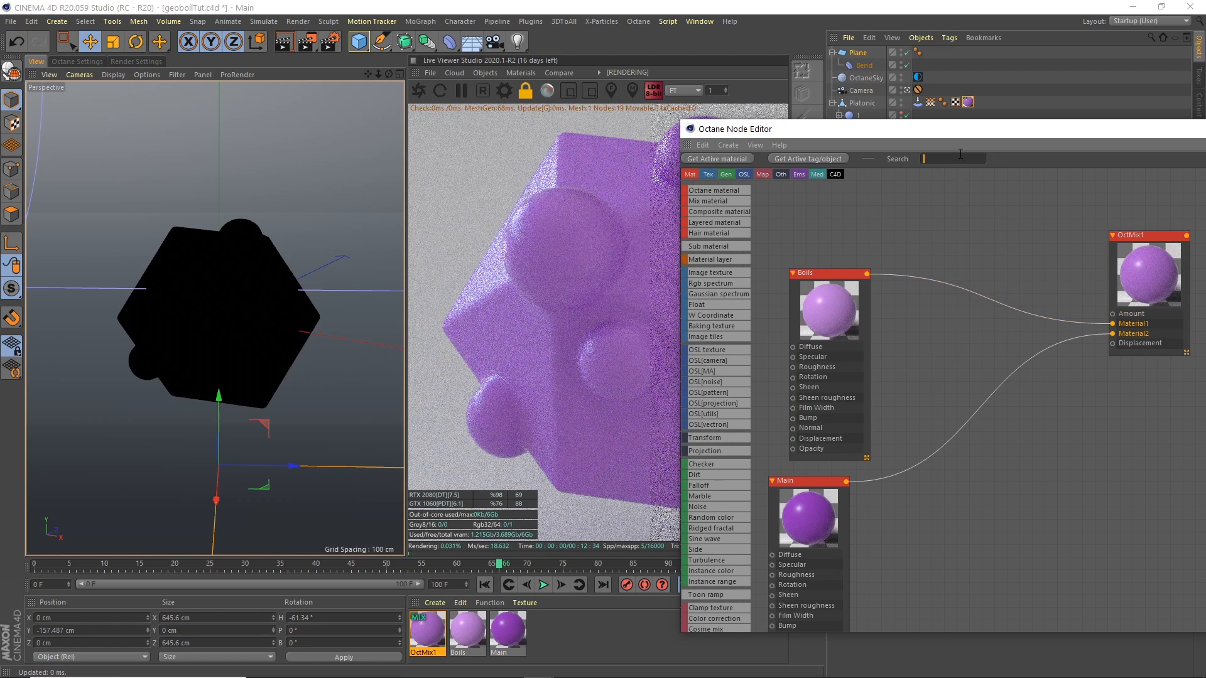
Add a Vertex Map node and connect it to the Amount input of OctMix1.
type("ver")
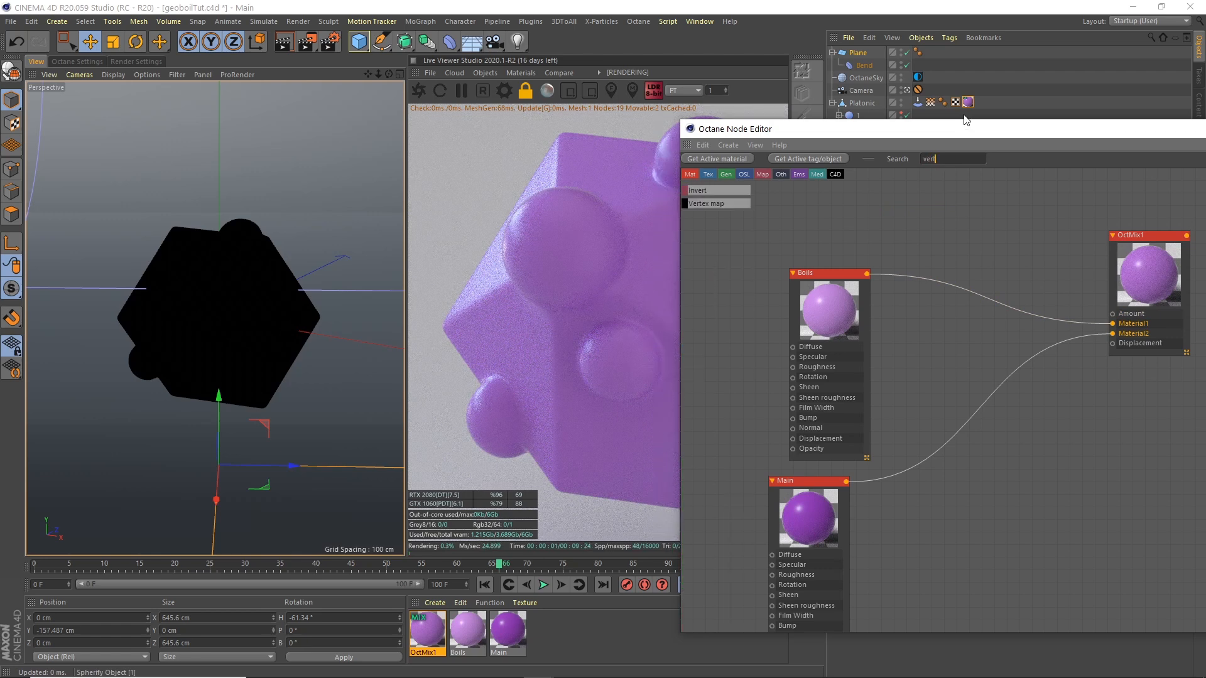
type("tex")
left_click_drag(924, 231, 943, 210)
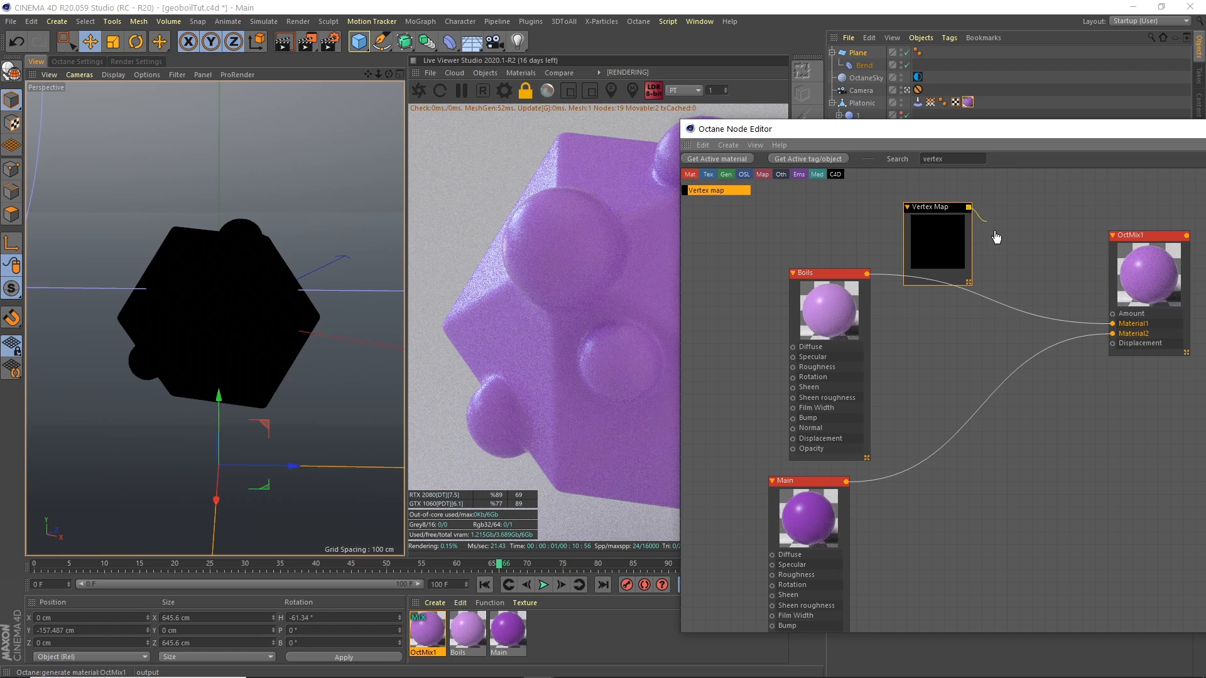
left_click_drag(1112, 317, 1112, 318)
Link the Platonic object's vertex map tag to the Vertex Map node in OctMix1, then close the node editor.
left_click_drag(1098, 134, 449, 214)
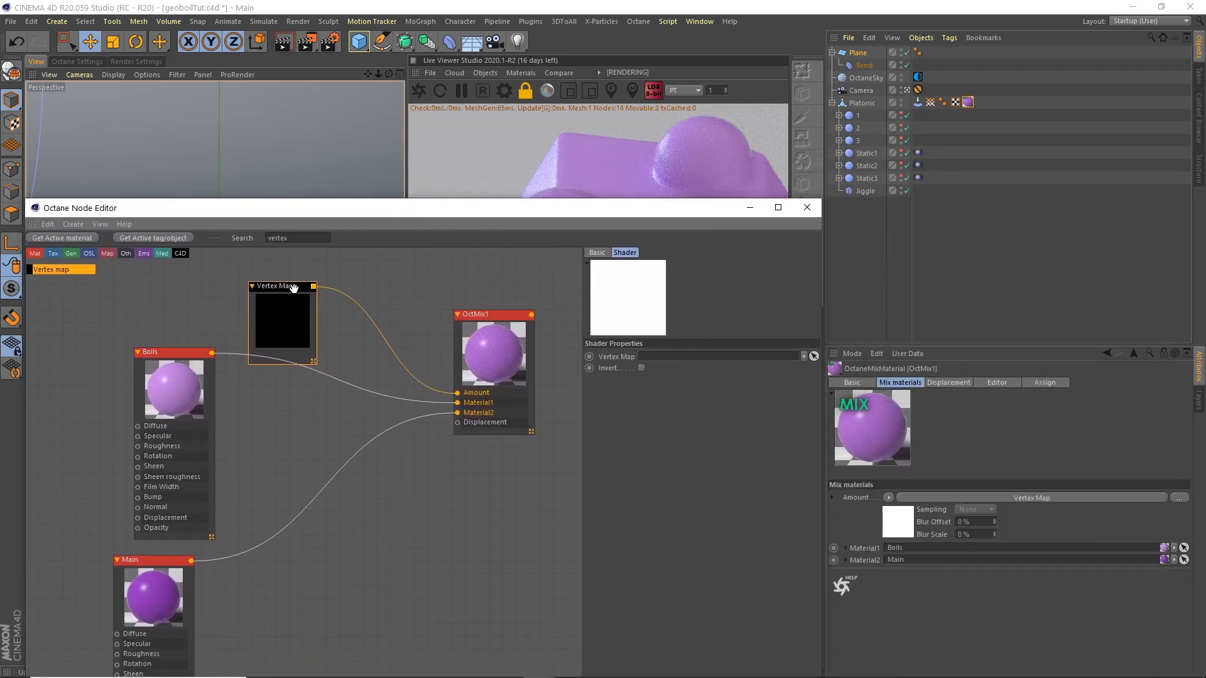
left_click_drag(930, 103, 932, 118)
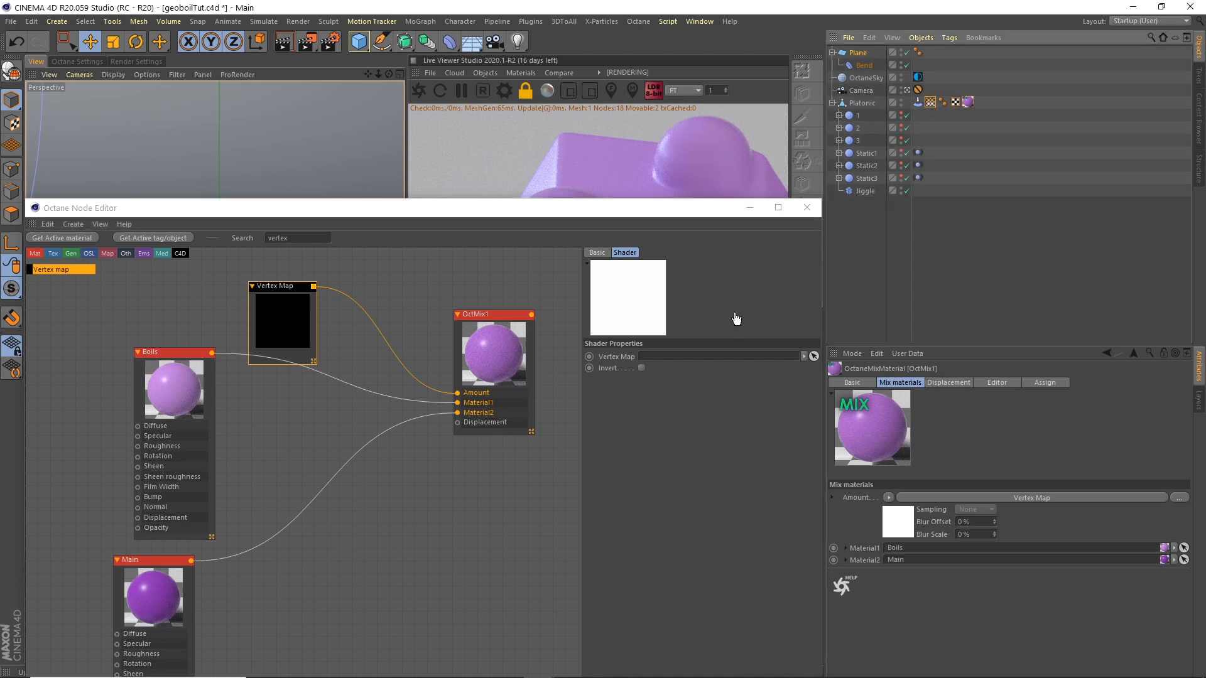
left_click_drag(281, 287, 290, 285)
left_click(931, 103)
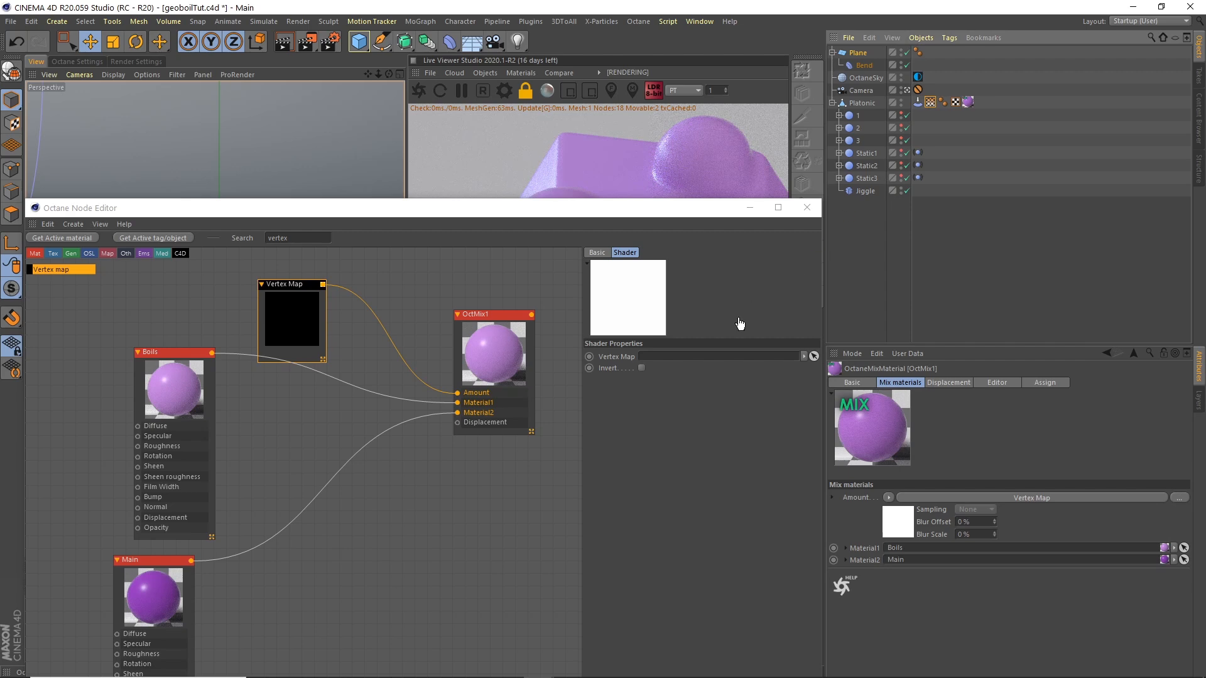
left_click_drag(770, 202, 337, 286)
left_click(373, 292)
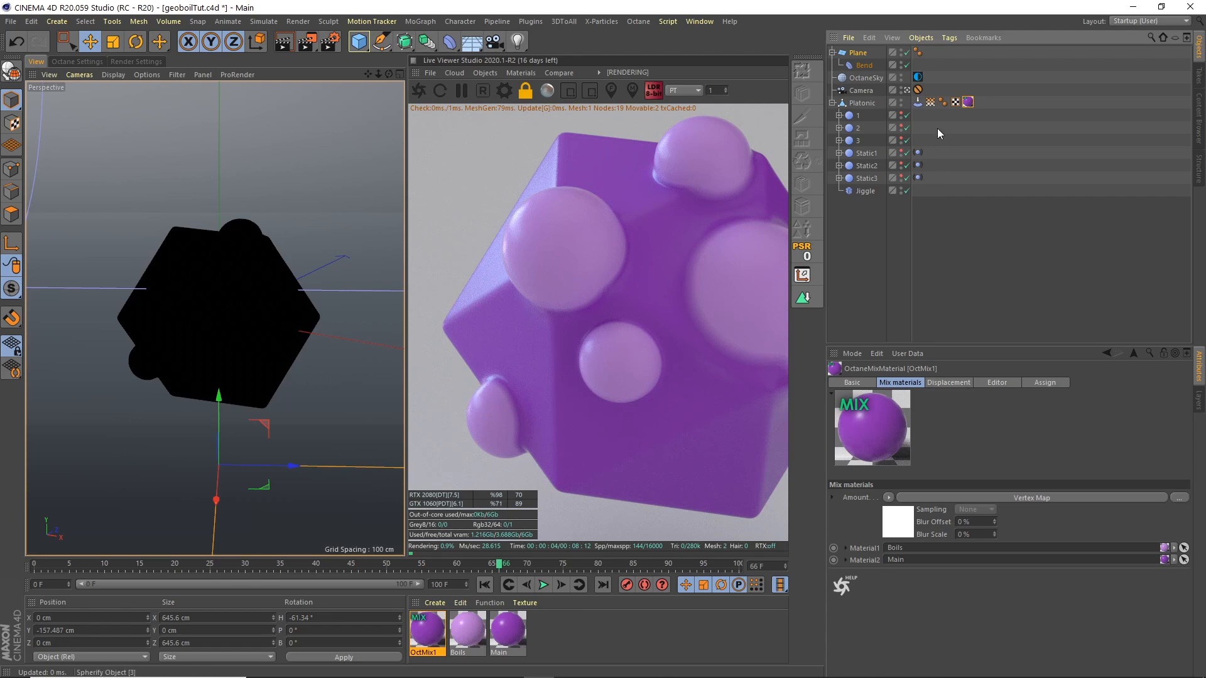
Set the Amount of the Platonic object's Tension tag to about 26.2.
left_click(925, 102)
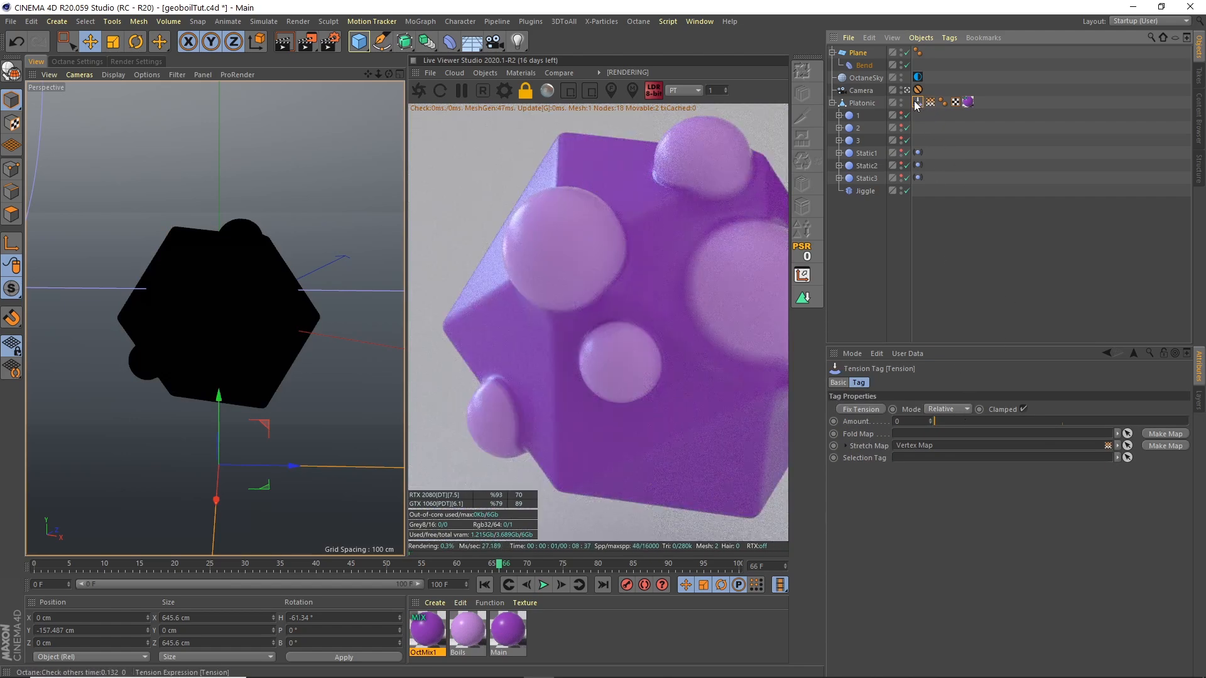
left_click_drag(940, 420, 1027, 421)
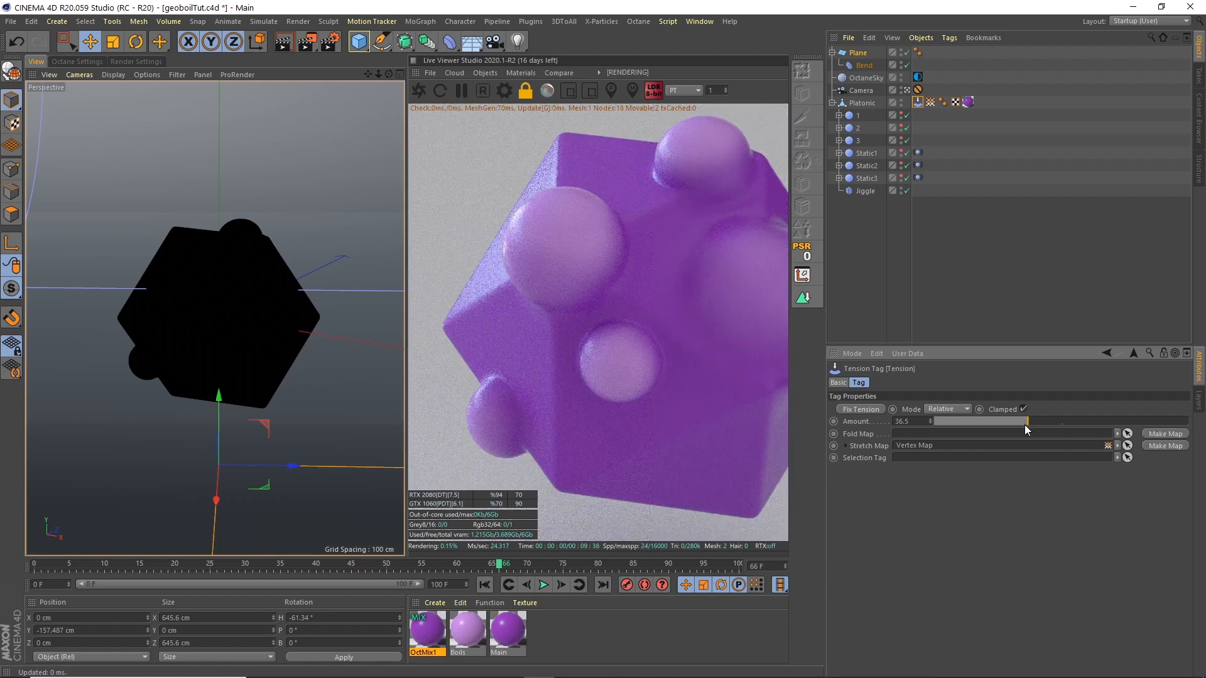
left_click(1002, 420)
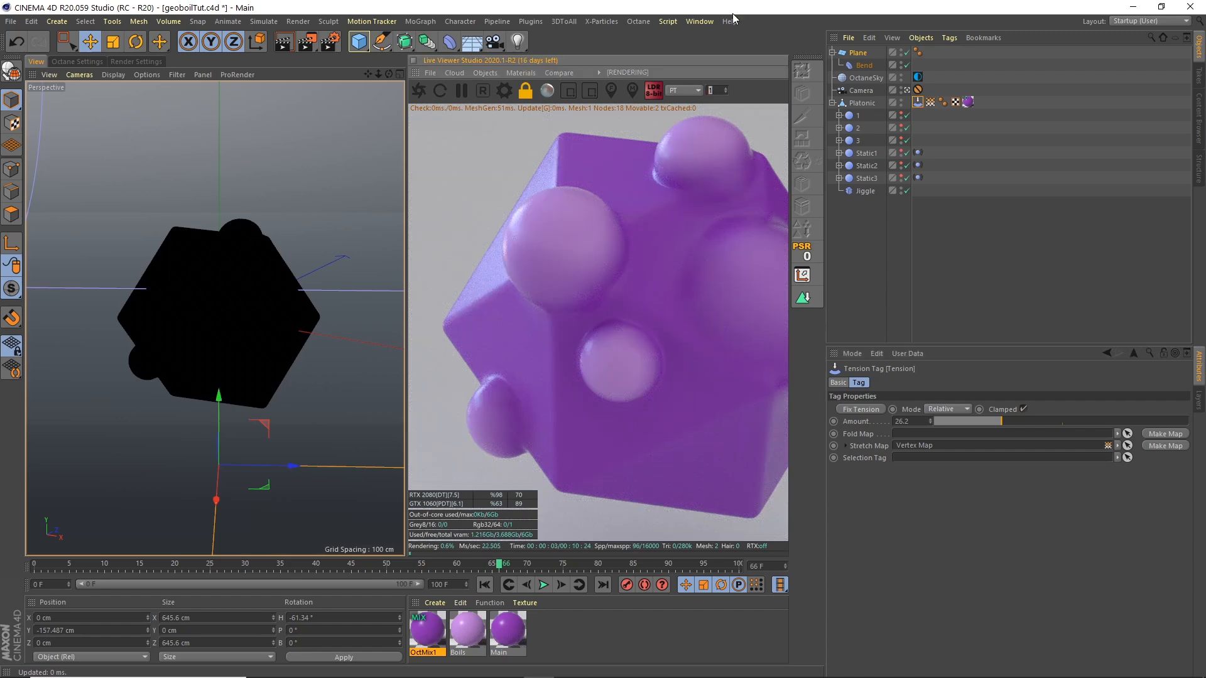
Scale the Live Viewer render to 0.5 and centre the icosahedron in it.
type("0.5")
key("Return")
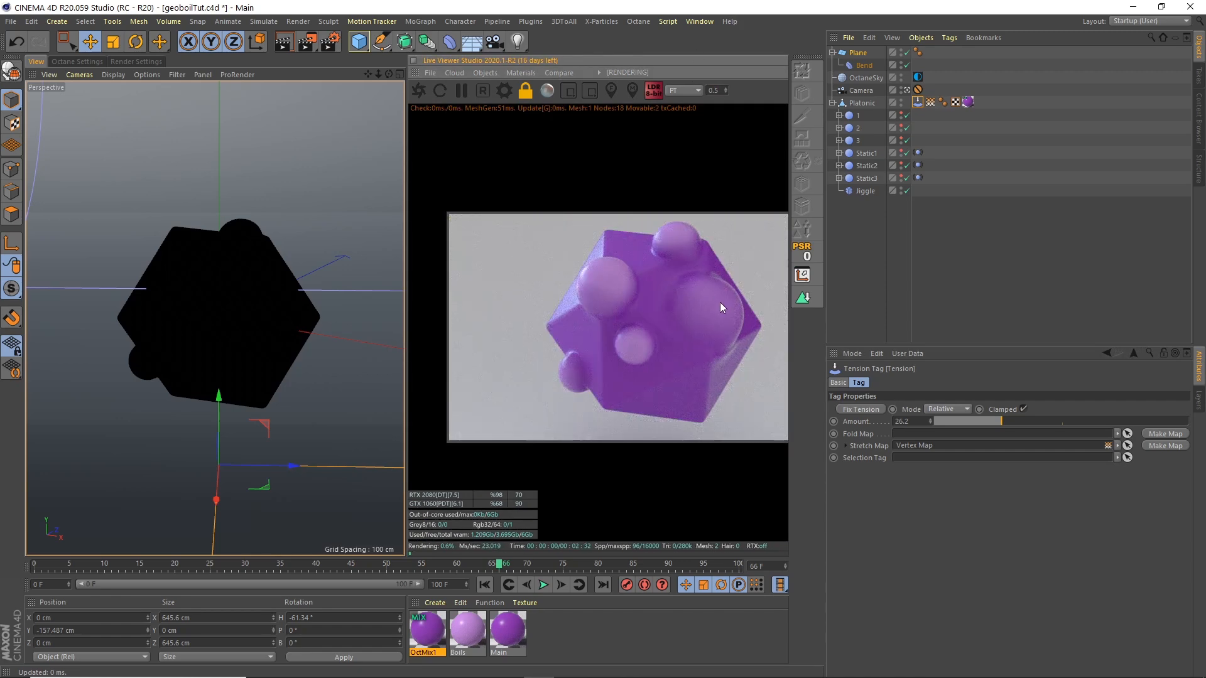
middle_click_drag(711, 303, 673, 303)
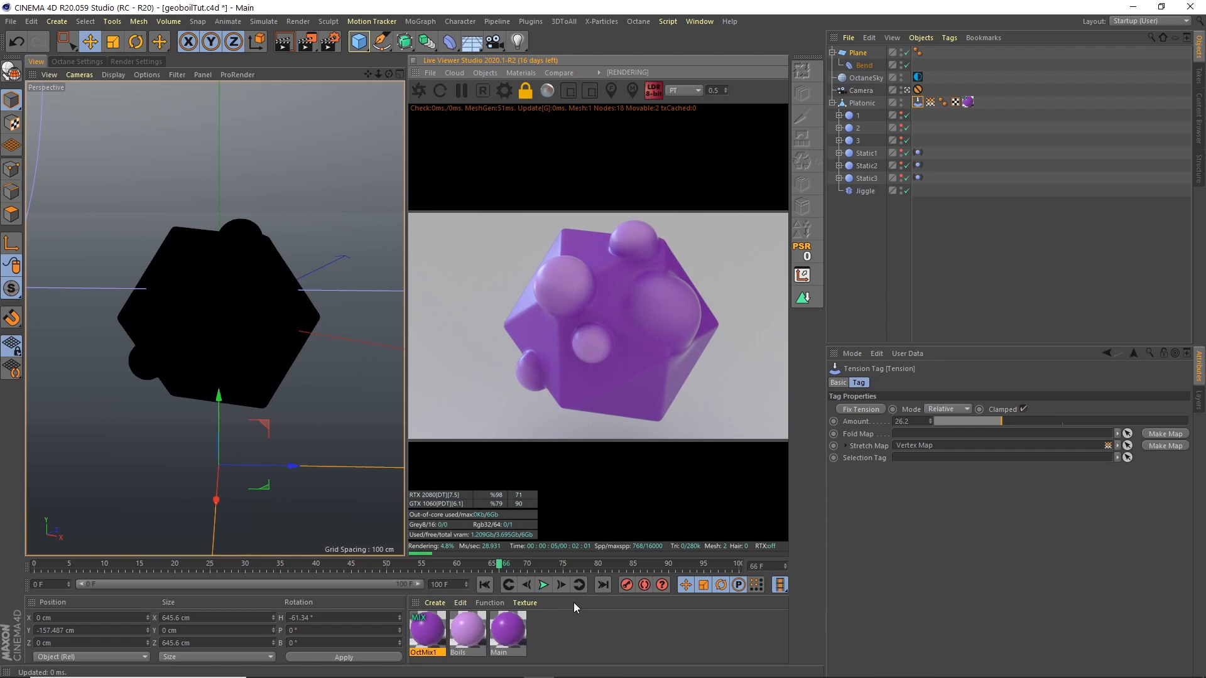
Create an Octane Diffuse material with an orange colour (hue 34°, saturation 83%) and apply it to the Plane.
left_click(527, 76)
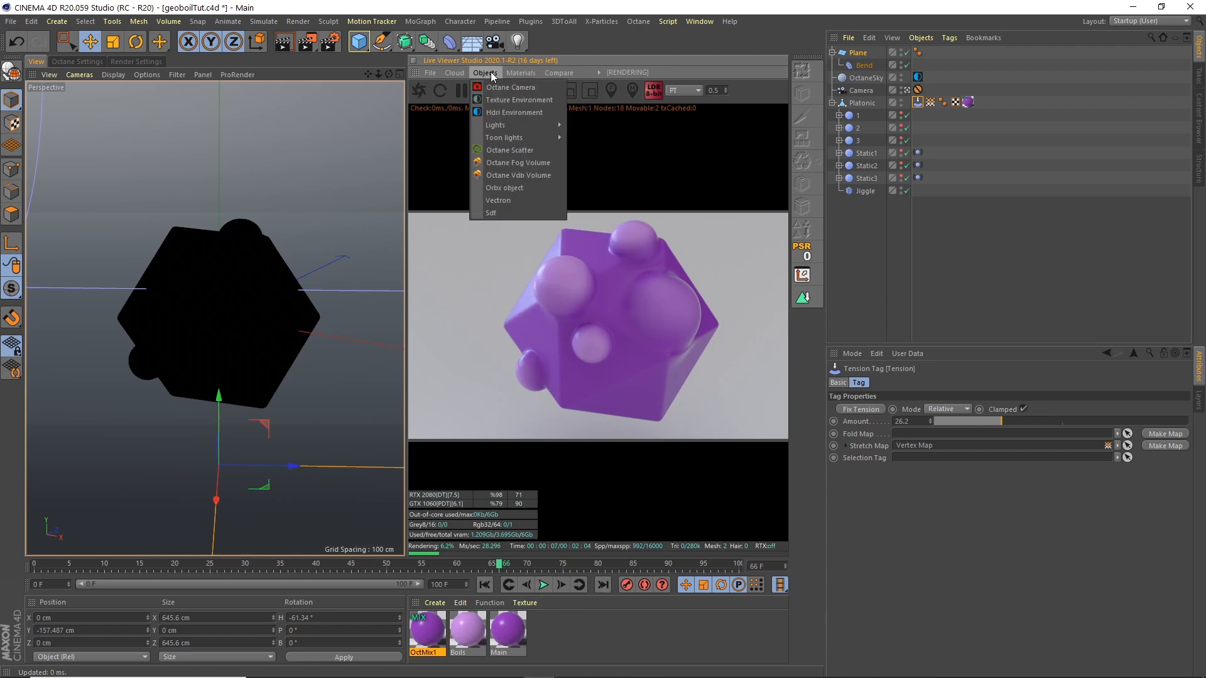
mouse_move(515, 73)
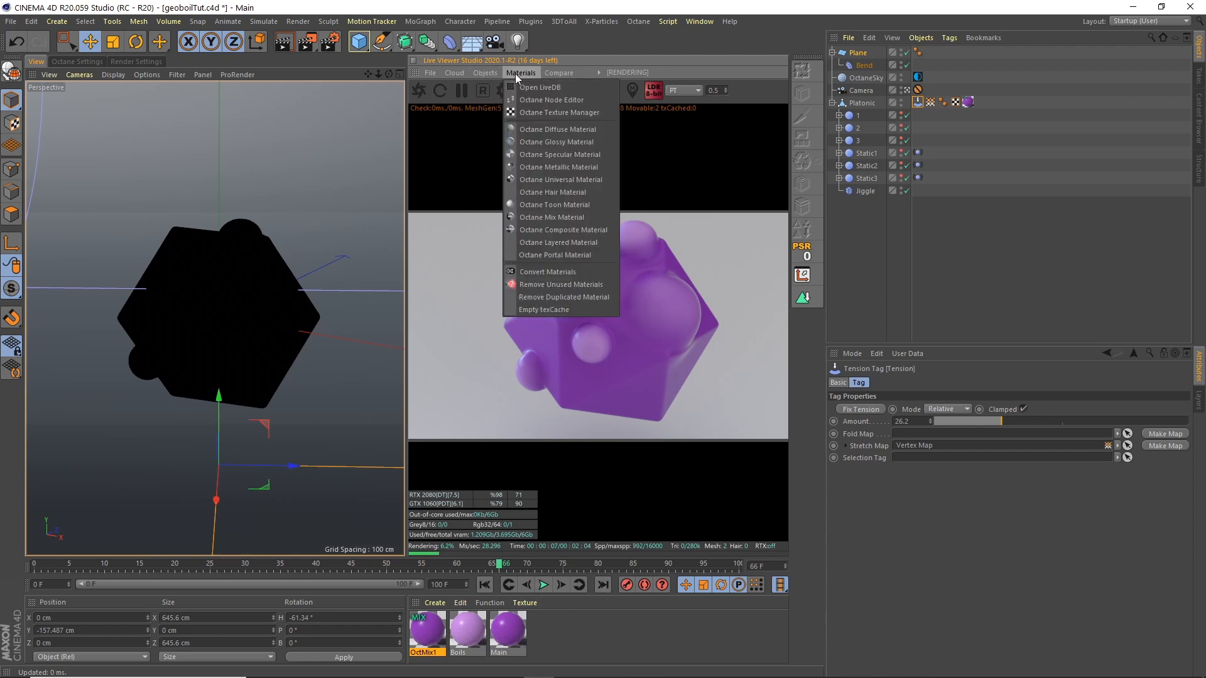
left_click(525, 129)
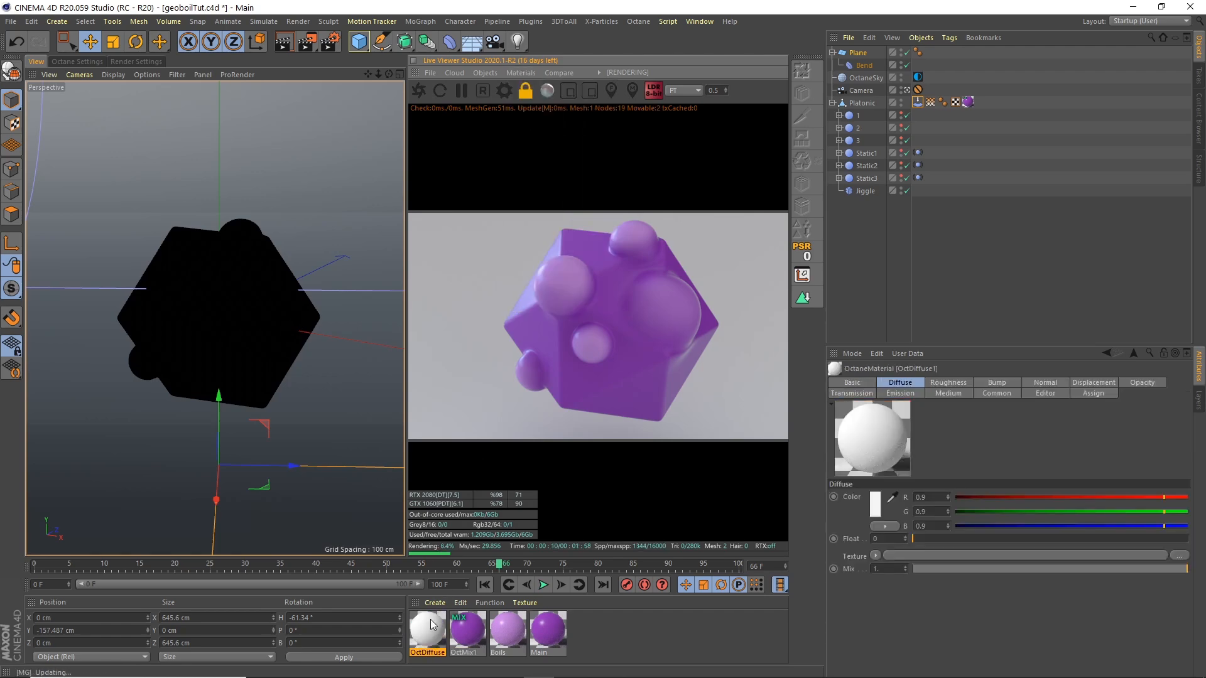
double_click(427, 631)
left_click(359, 139)
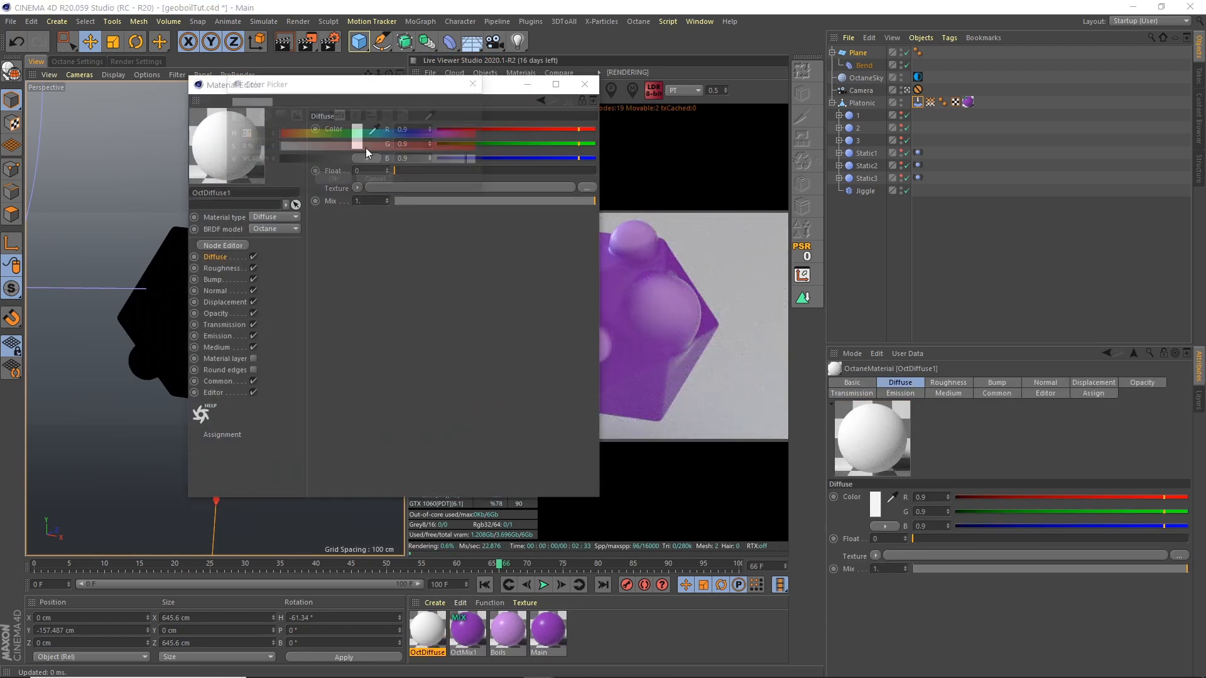
left_click(447, 146)
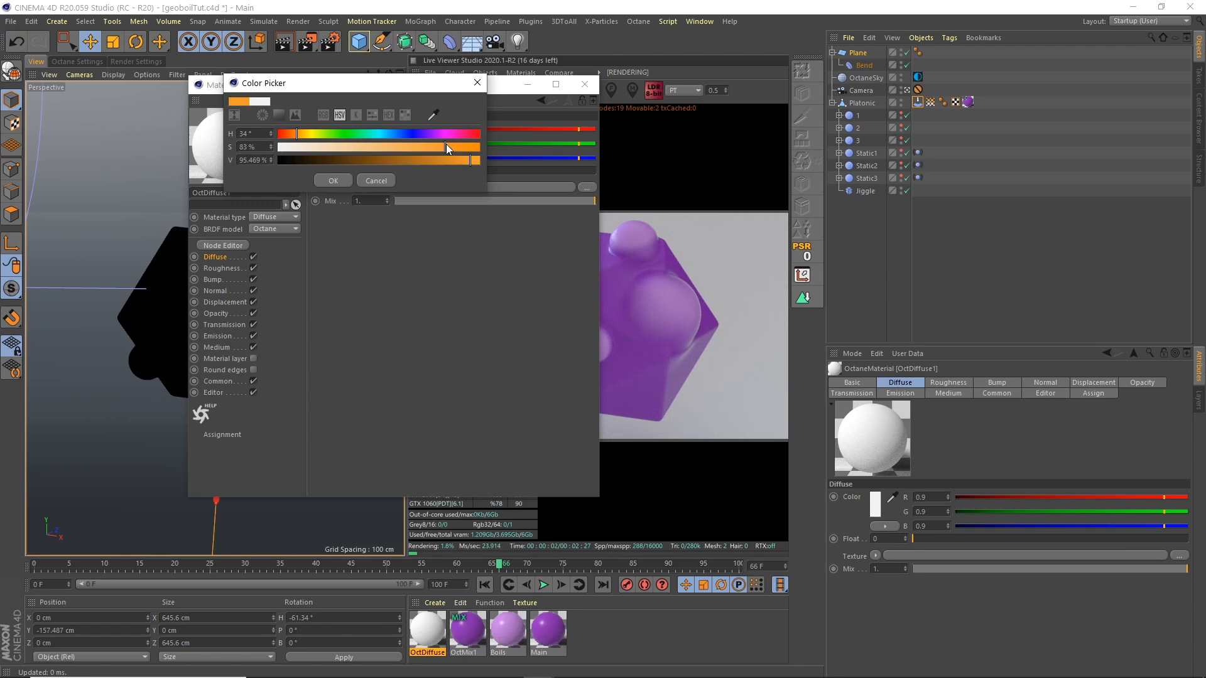
left_click(333, 181)
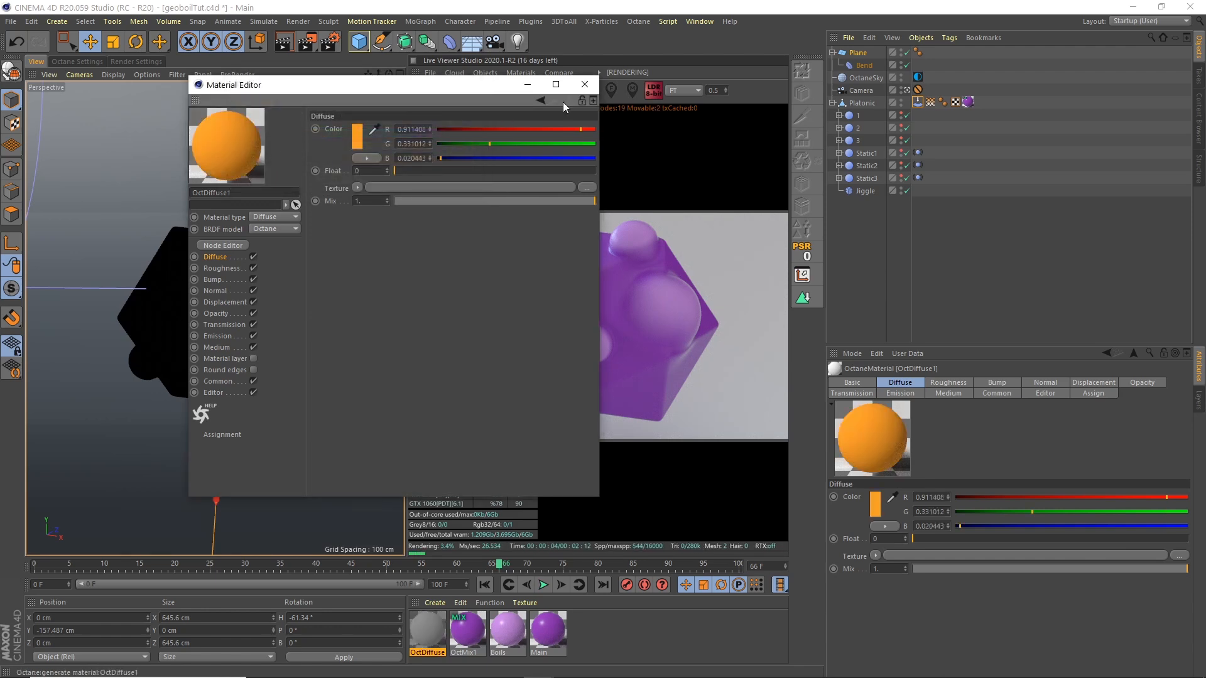
left_click(585, 85)
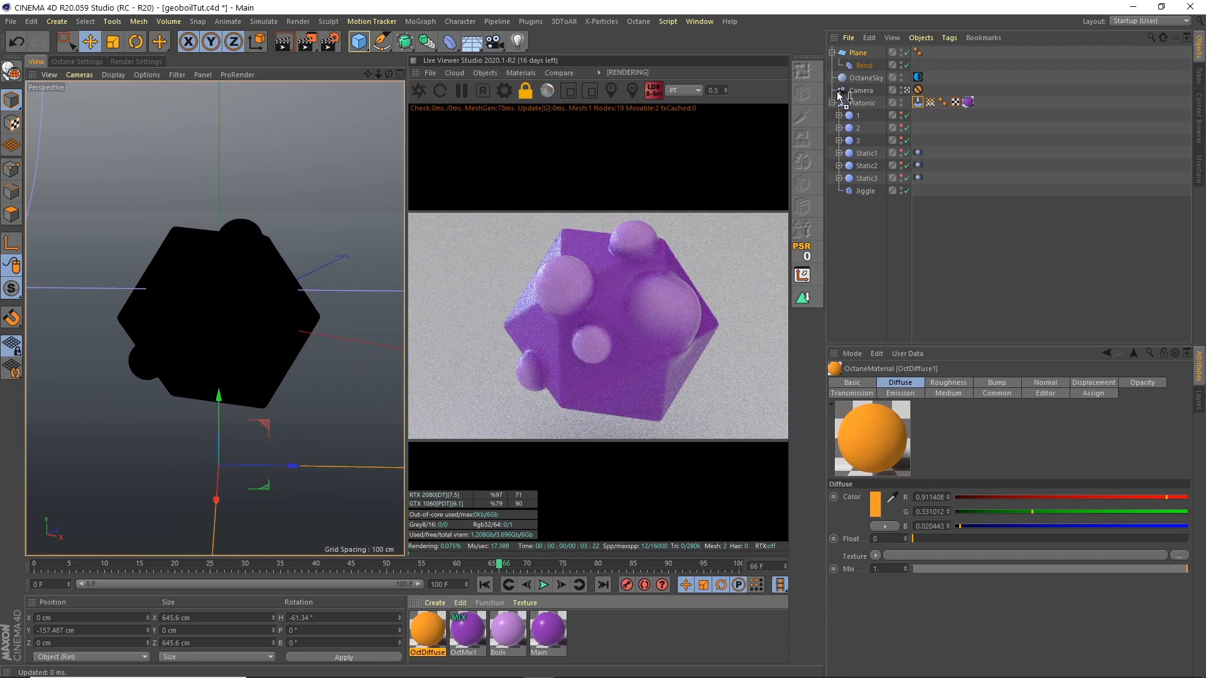
left_click_drag(859, 55, 860, 56)
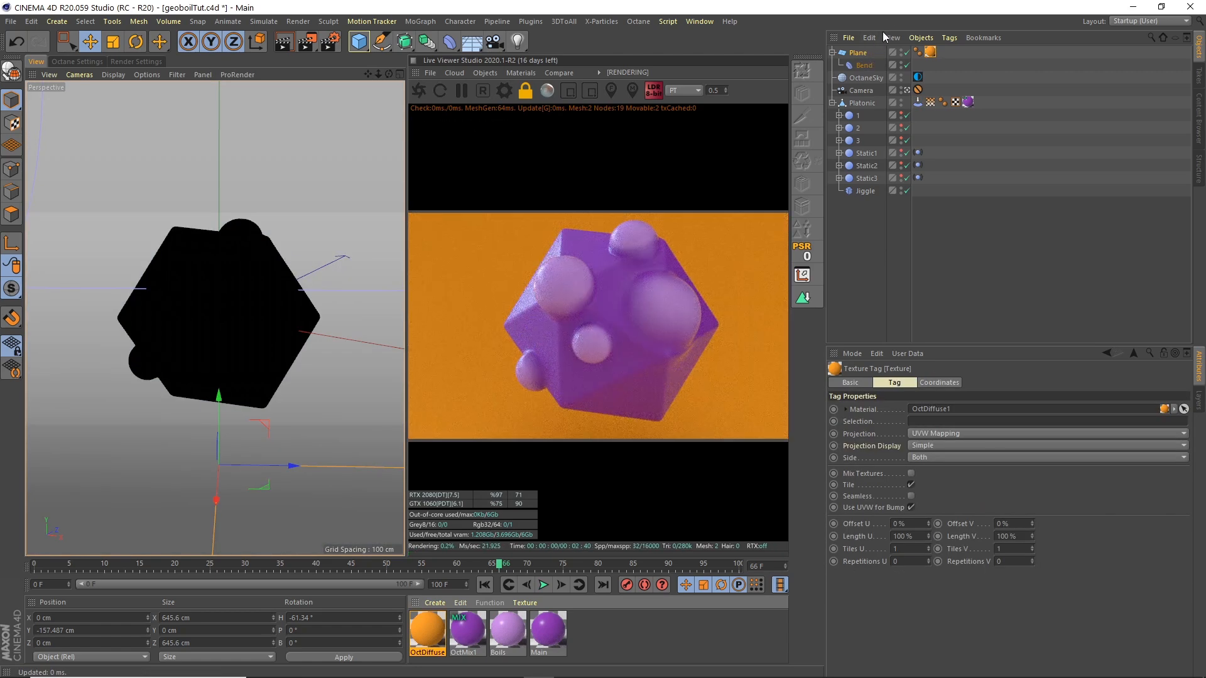
Change the Plane material's diffuse colour to a pale yellow with RGB 0.911408, 0.734353, 0.301997.
double_click(429, 641)
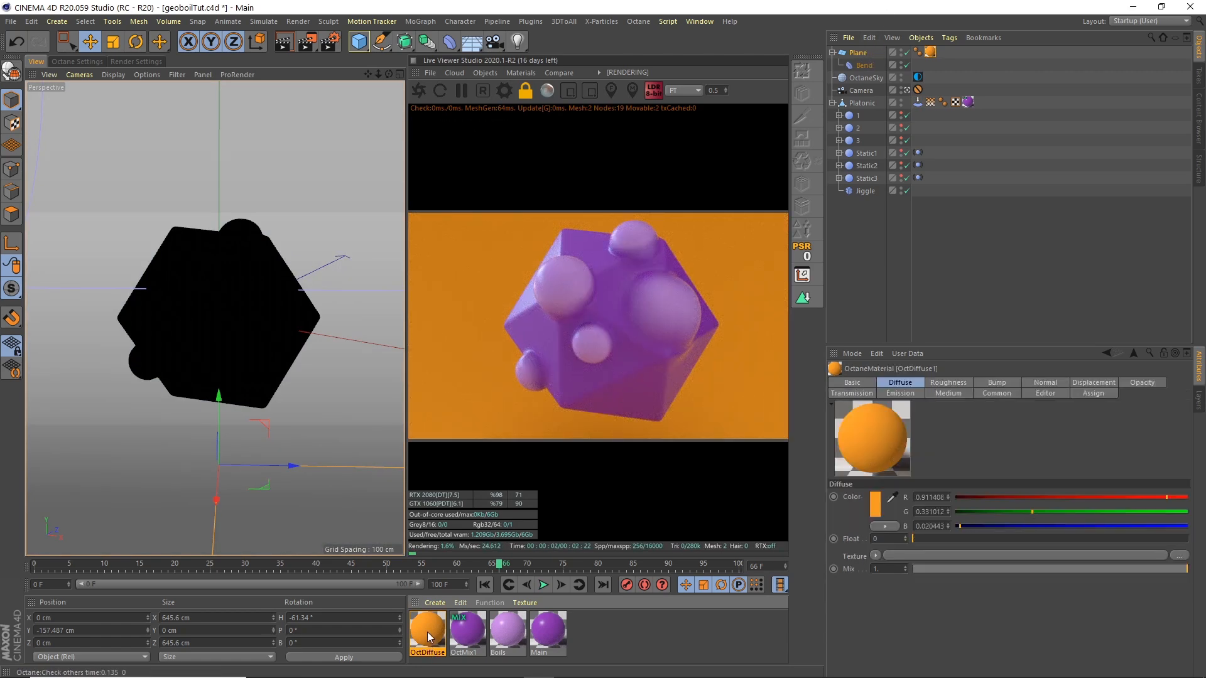
left_click(357, 135)
left_click_drag(400, 148, 378, 147)
left_click(360, 145)
left_click(307, 132)
left_click(338, 179)
left_click_drag(497, 86, 357, 117)
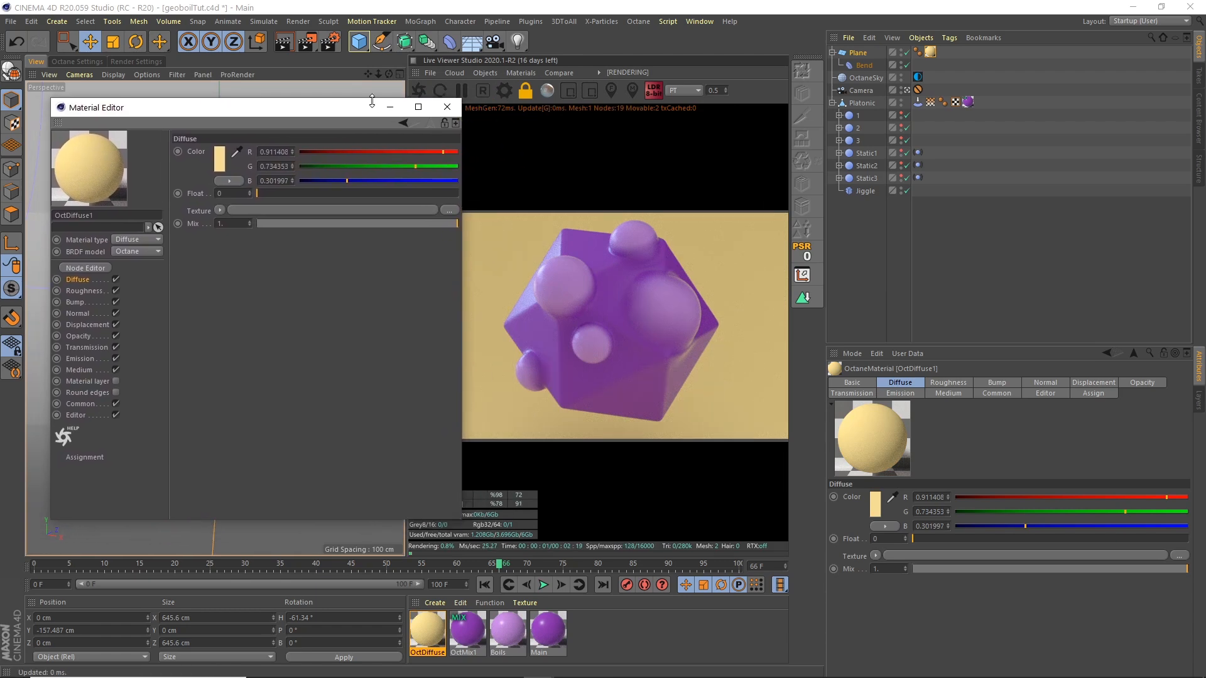
left_click(446, 114)
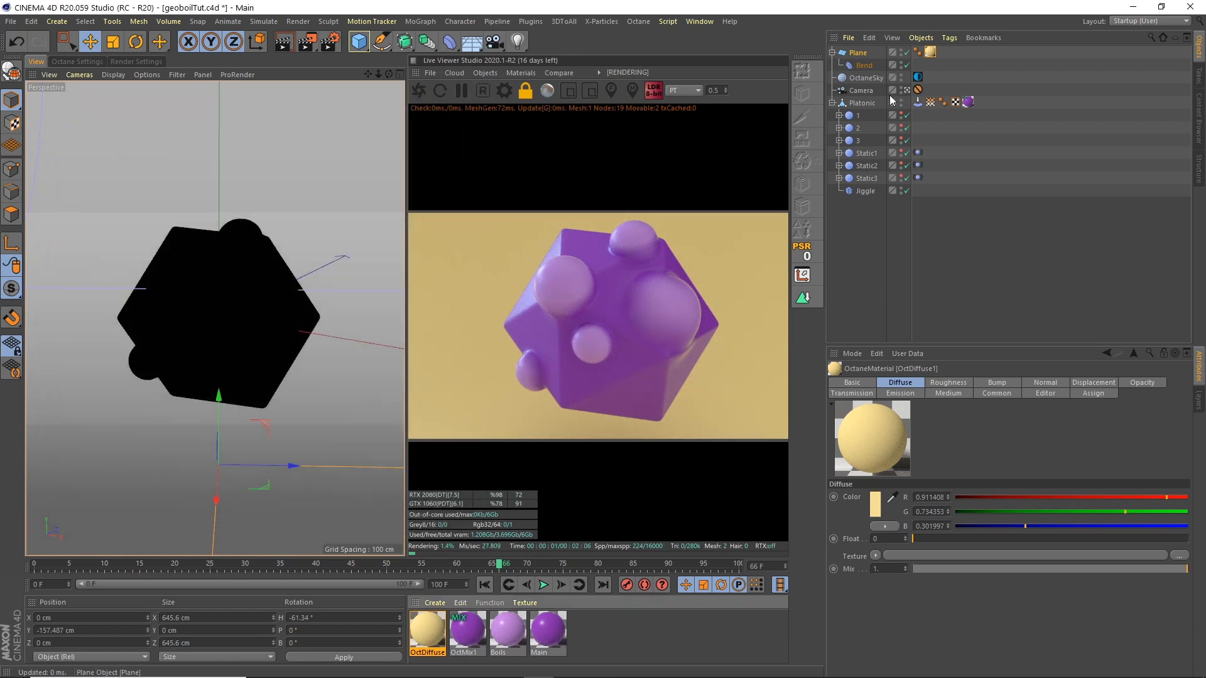
Add an Octane Targetted Arealight to the scene.
left_click(484, 74)
left_click(727, 164)
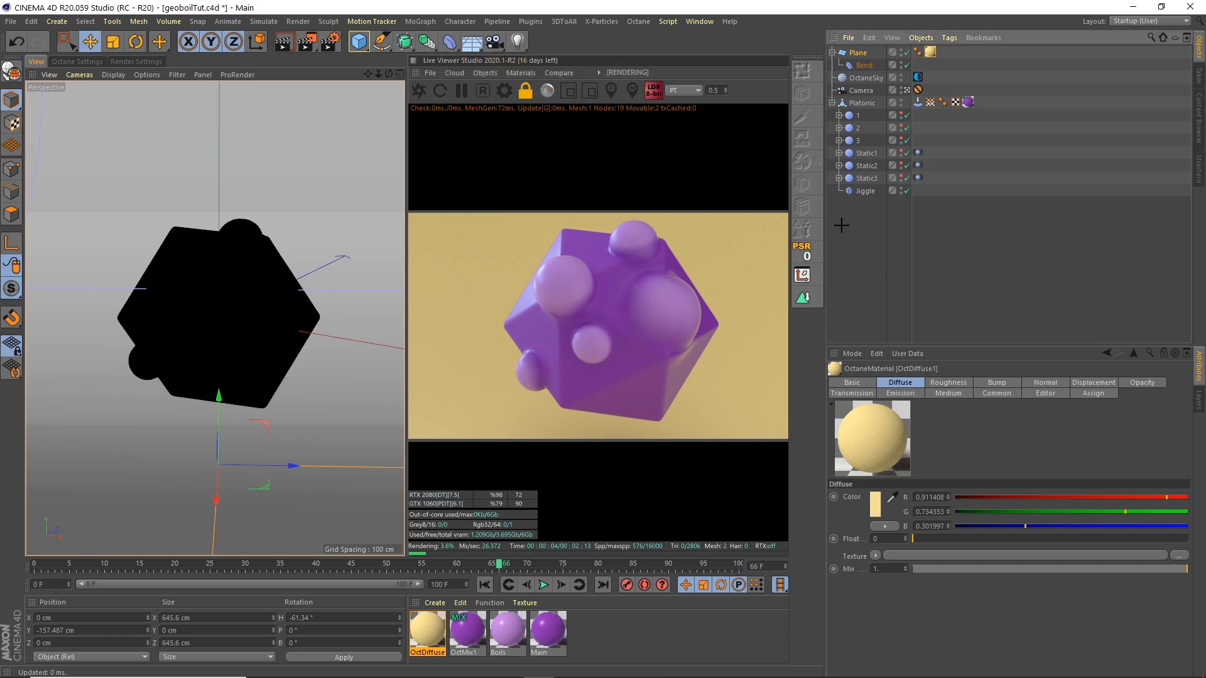
left_click(485, 73)
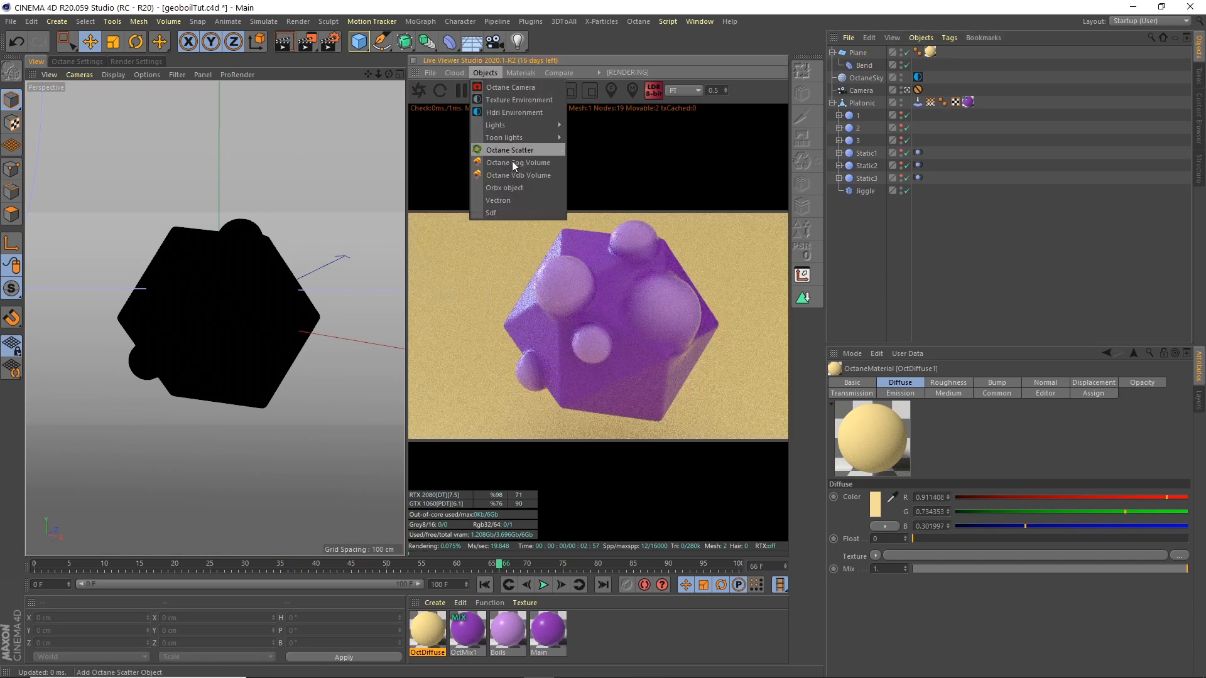
mouse_move(537, 124)
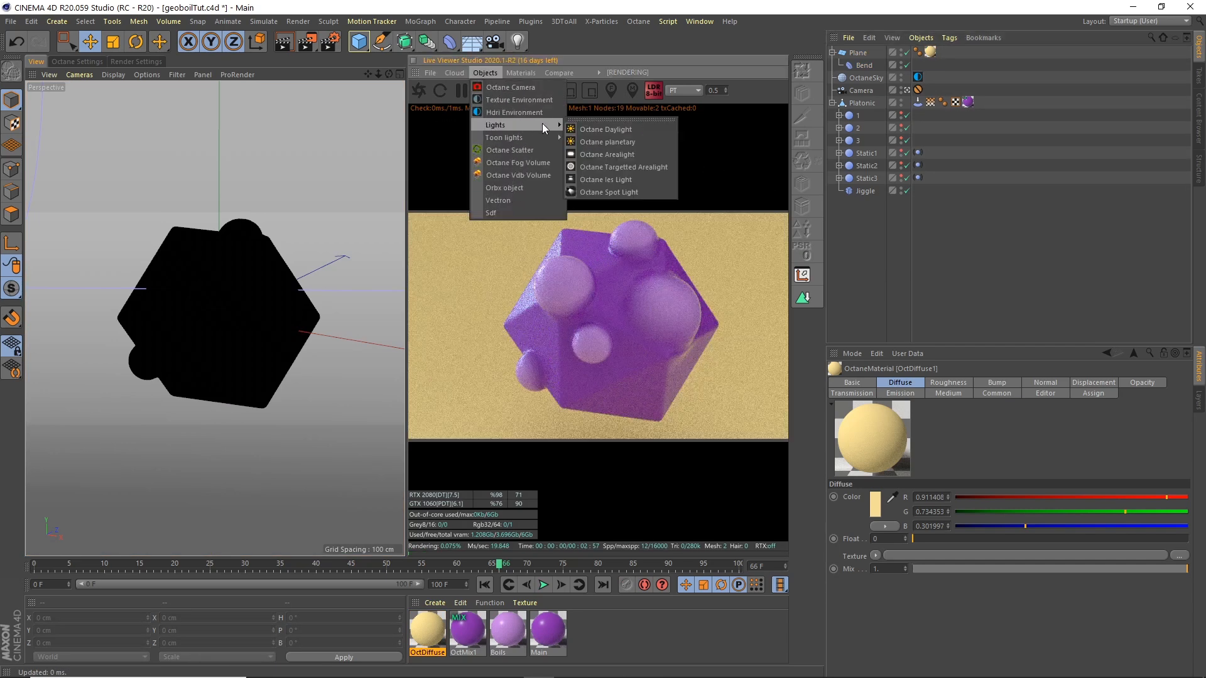
left_click(611, 167)
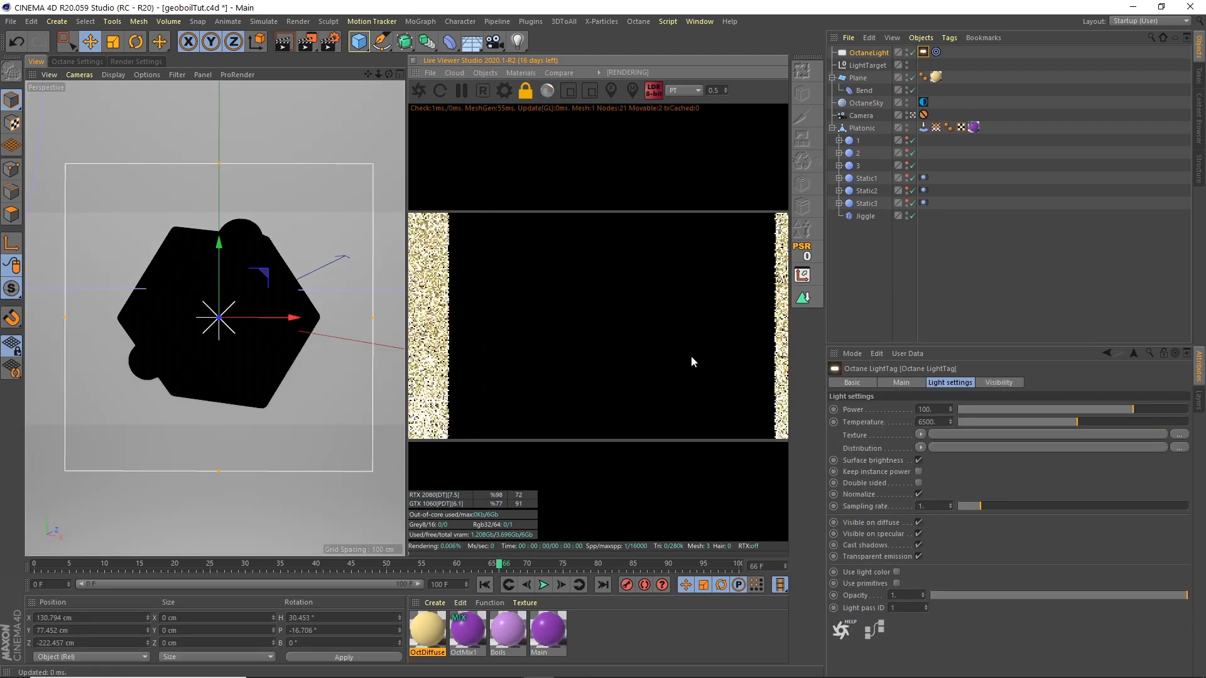
Move the area light to about X 340, Y 165, Z -67 cm and set its power to about 4.2.
left_click(858, 54)
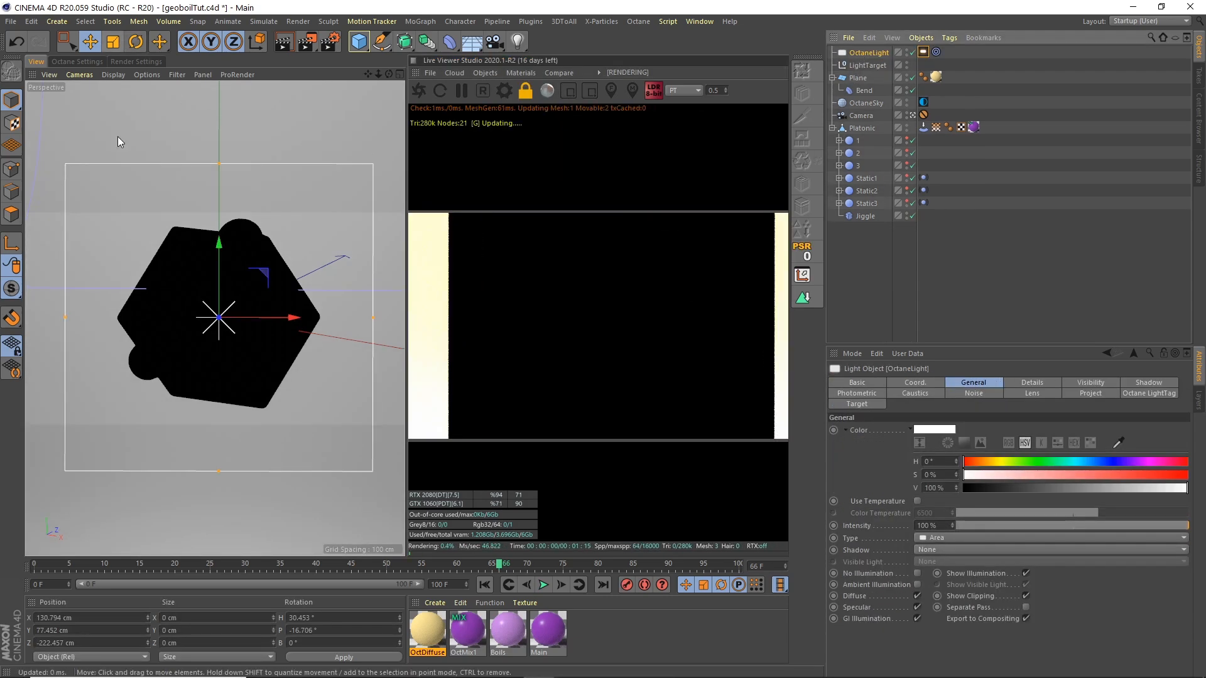
left_click_drag(113, 100, 556, 136)
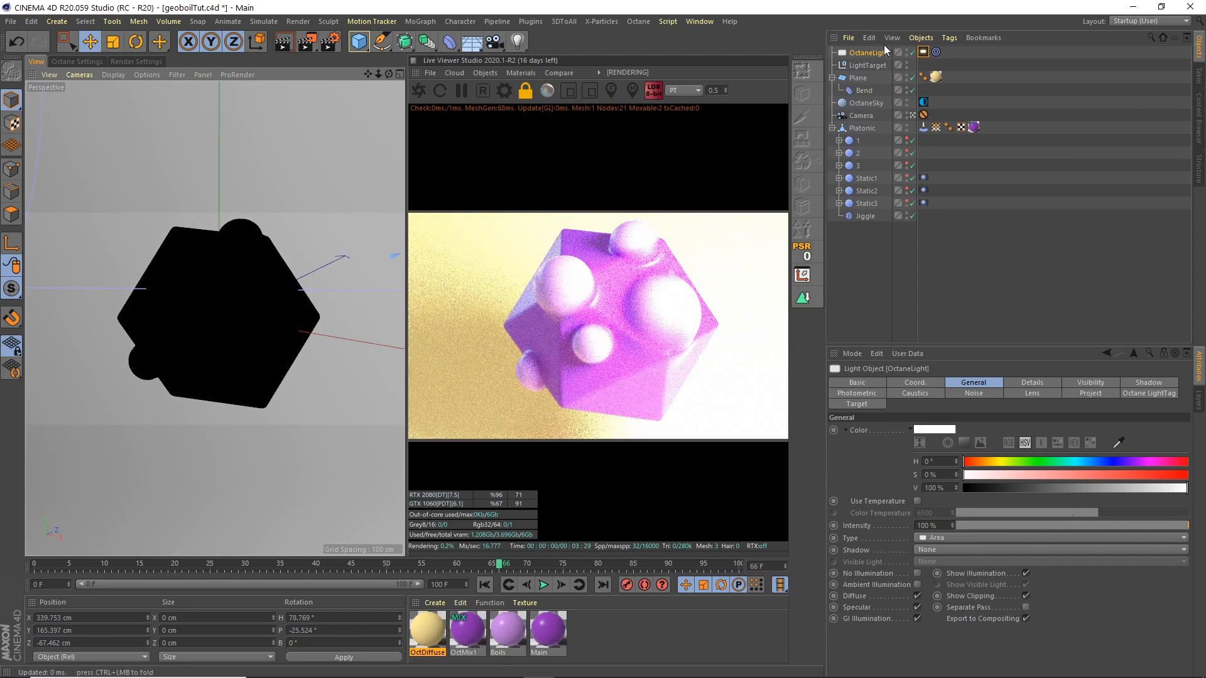
left_click(924, 52)
mouse_move(1114, 413)
left_mouse_down()
mouse_move(1080, 408)
mouse_move(1093, 409)
left_mouse_up()
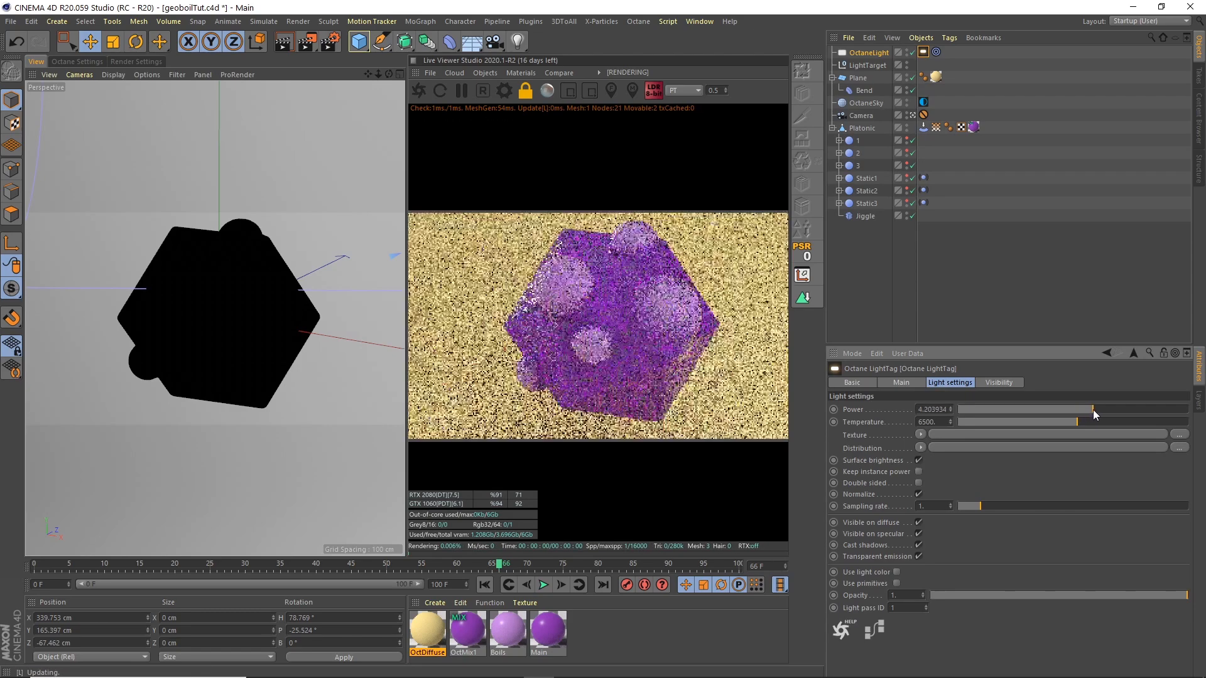
Duplicate the area light and move the copy to about X -134, Y 115, Z -367 cm.
left_click(875, 53)
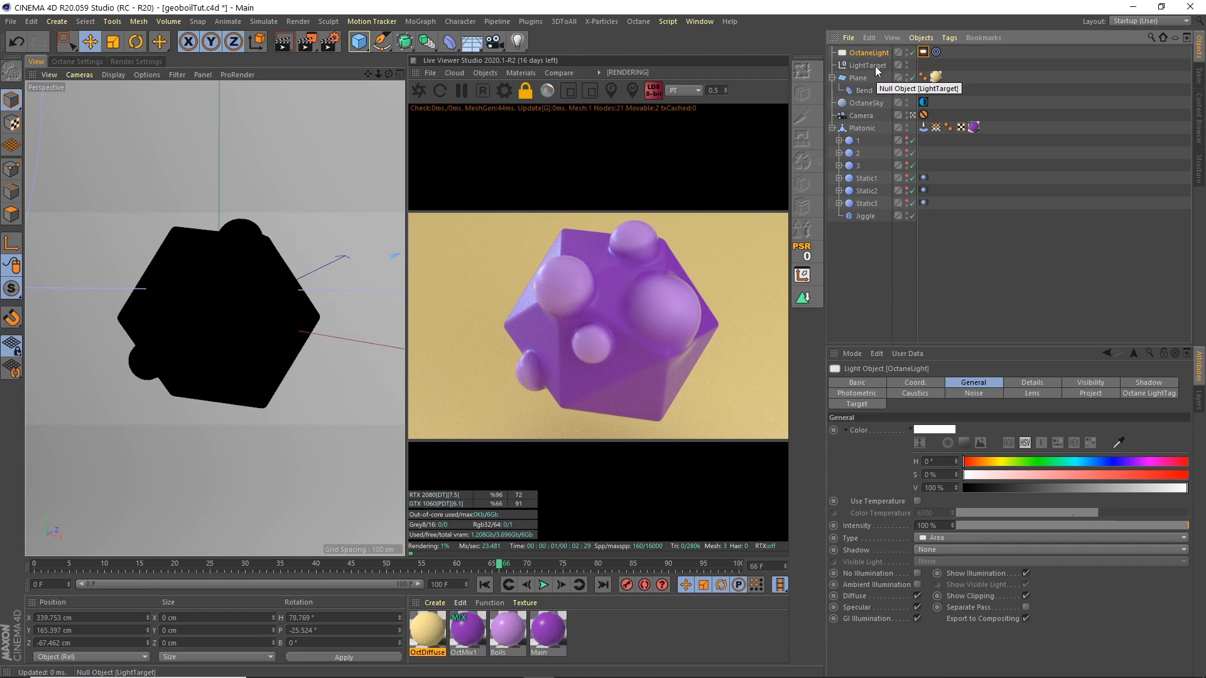
key("ctrl+c")
key("ctrl+v")
left_click_drag(305, 258, 2, 256)
left_click_drag(283, 174, 127, 205)
left_click_drag(219, 141, 36, 181)
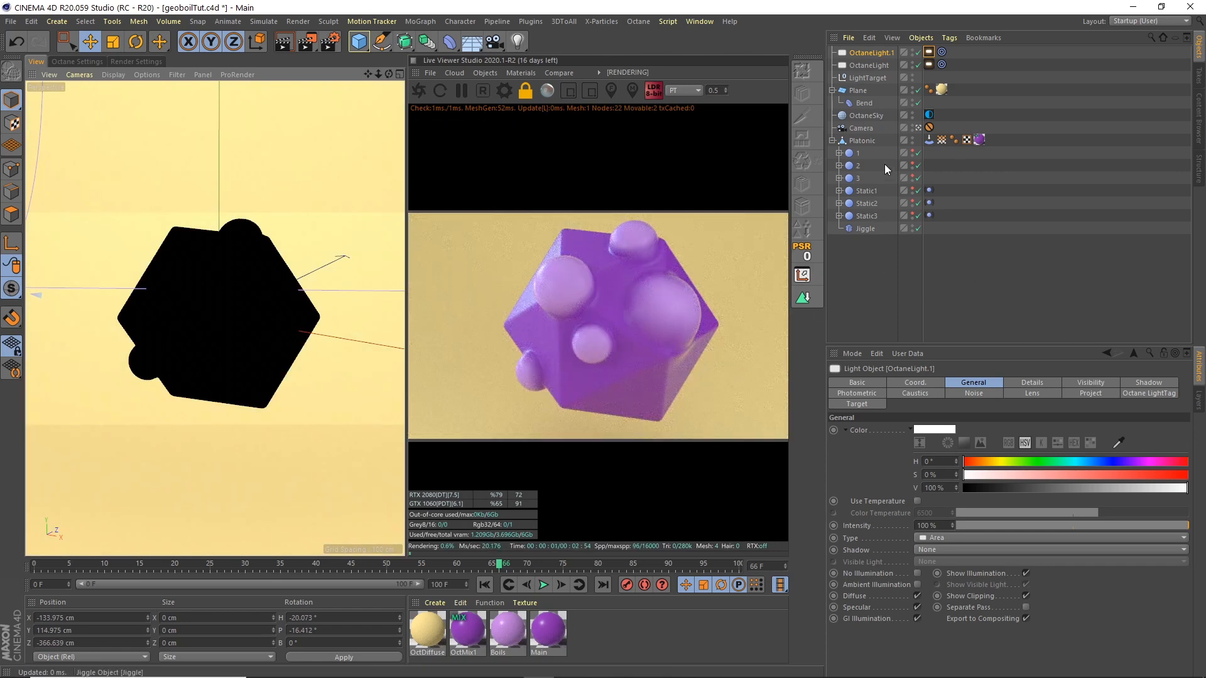
Recolour the Plane's diffuse material, trying a light pink before settling on a light lavender.
double_click(419, 633)
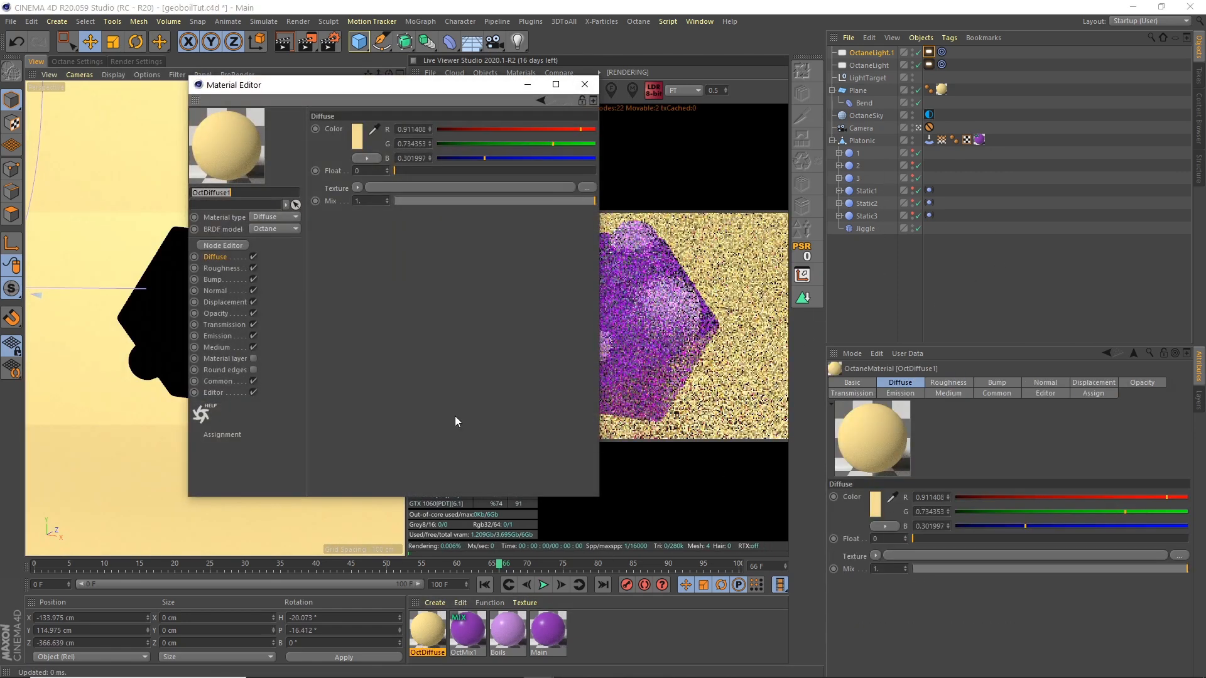
left_click(357, 140)
left_click_drag(443, 133, 451, 133)
left_click_drag(358, 147, 410, 147)
left_click(335, 181)
left_click_drag(475, 88, 335, 96)
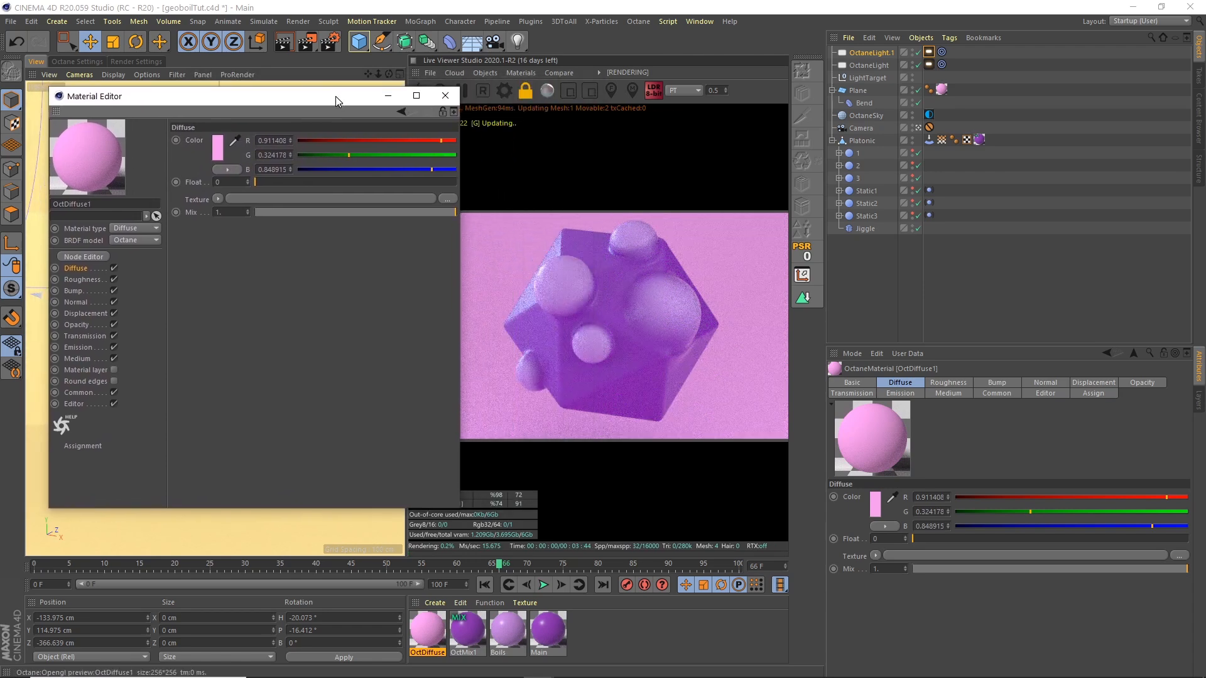
left_click(217, 148)
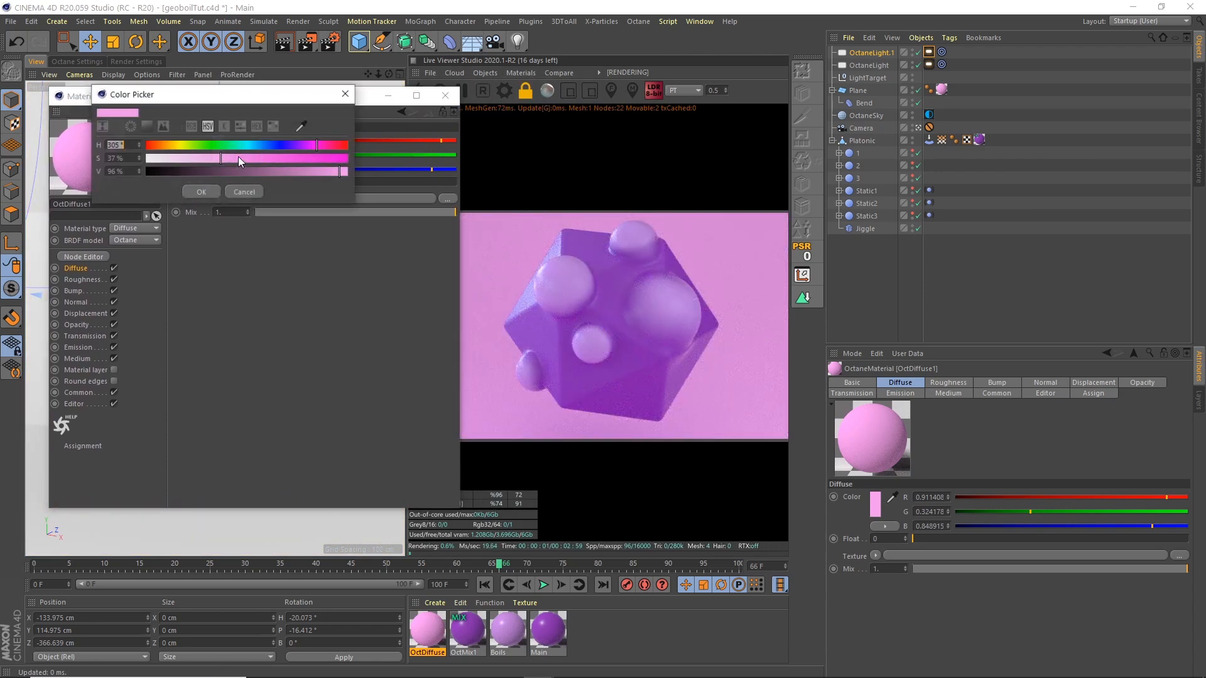
left_click_drag(245, 145, 290, 145)
left_click(201, 192)
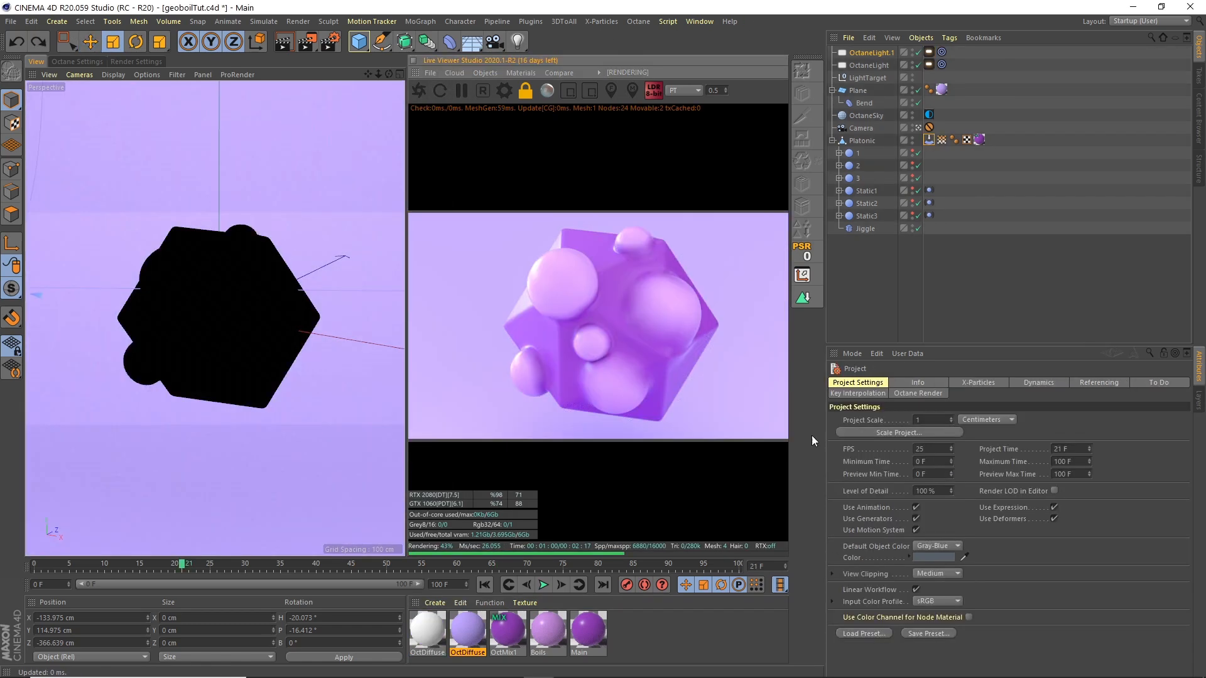
Add an Octane ImageTexture shader to the Bump channel of the Main material.
left_click(638, 631)
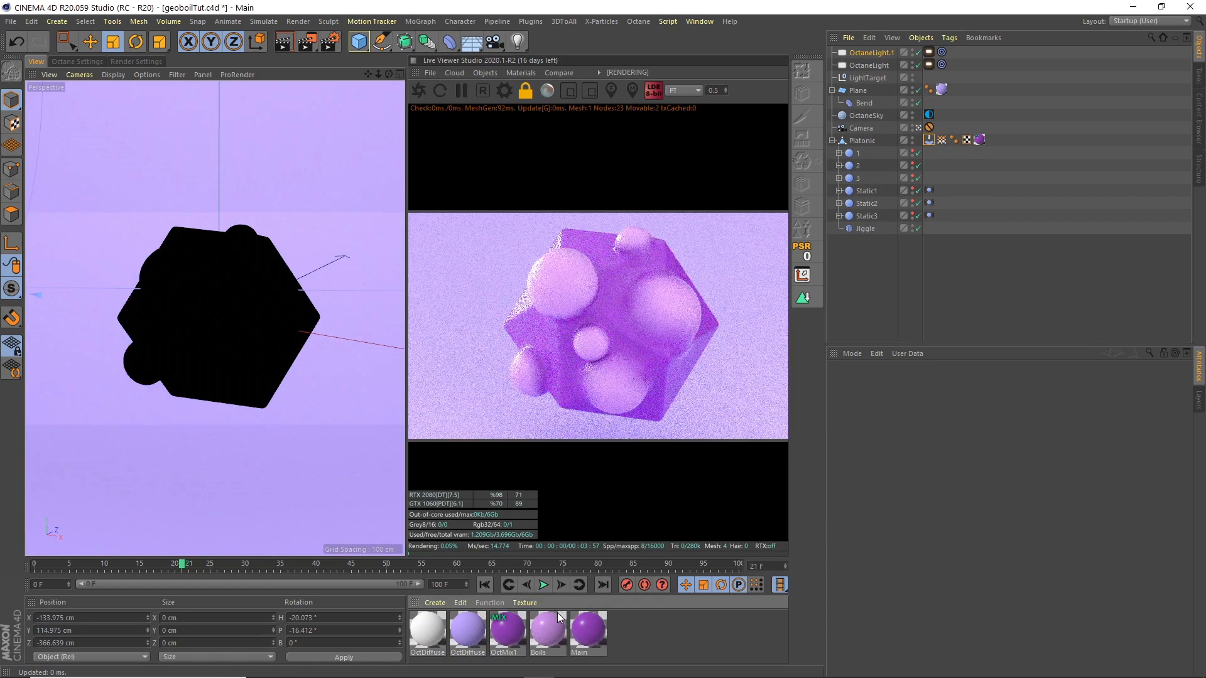
double_click(587, 627)
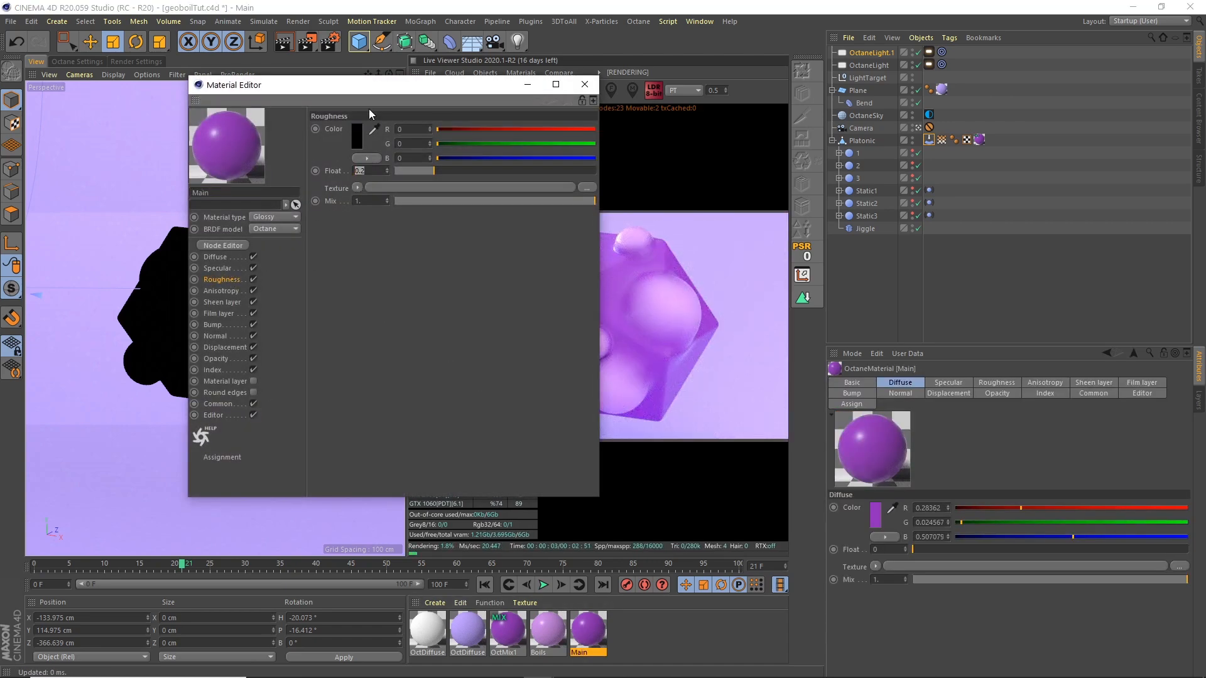
left_click(230, 324)
left_click(357, 133)
mouse_move(402, 394)
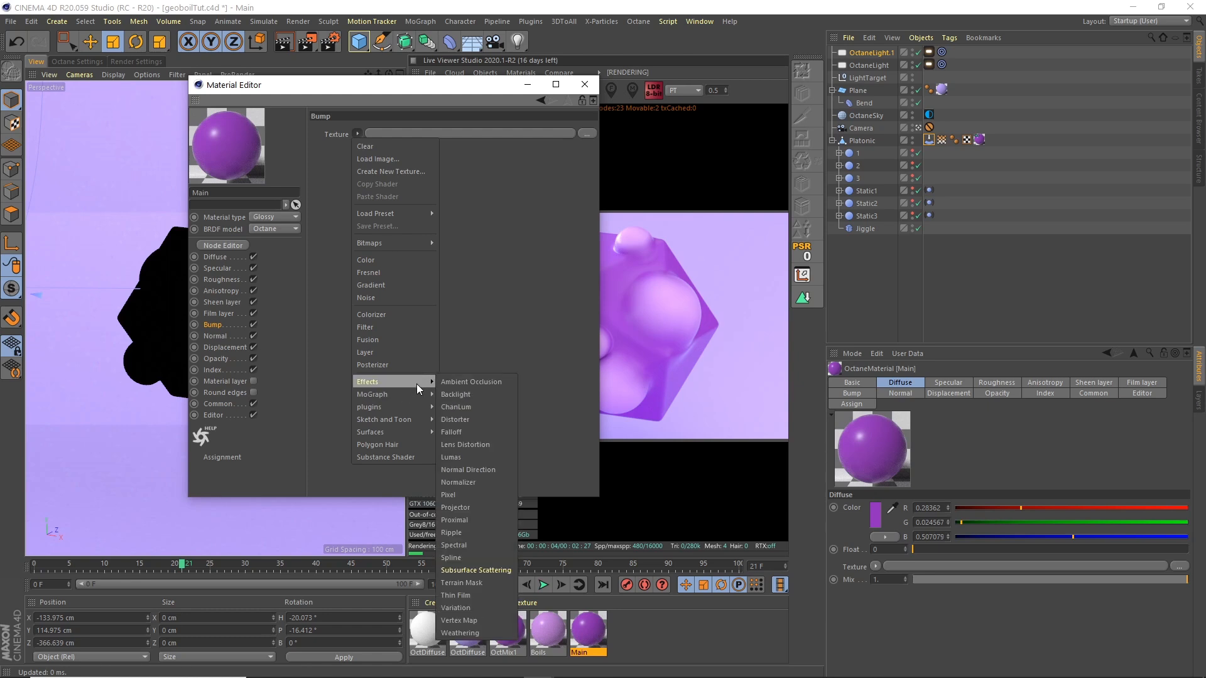
mouse_move(465, 409)
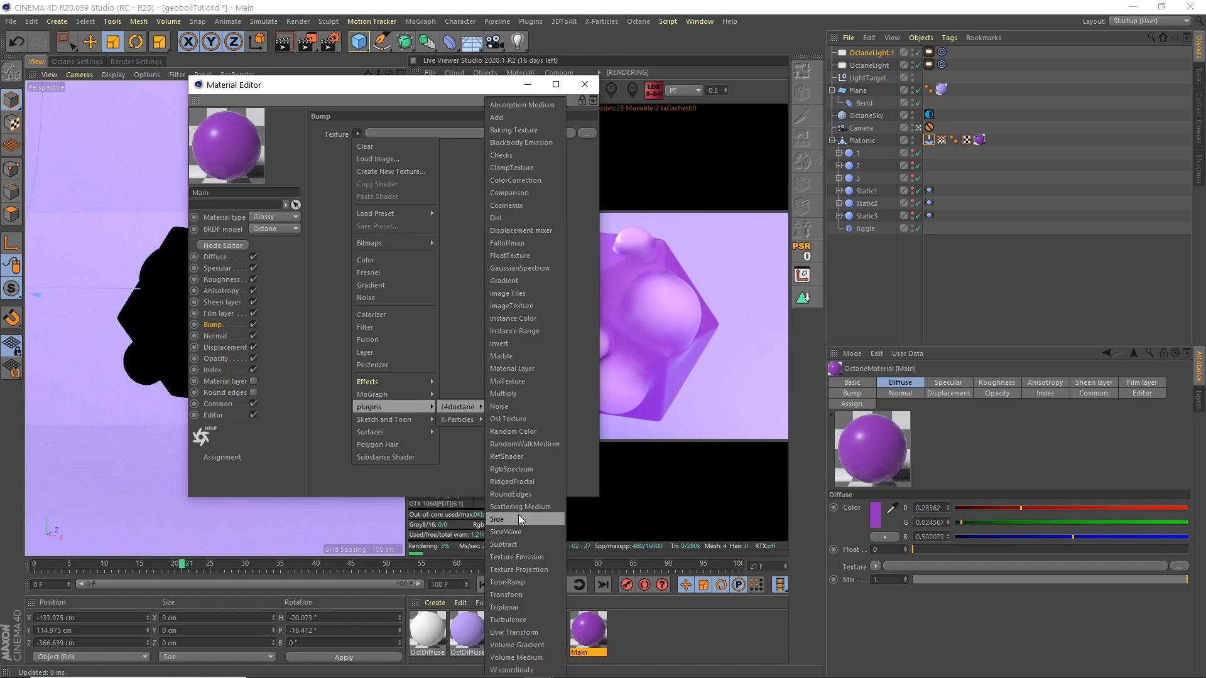
left_click(523, 307)
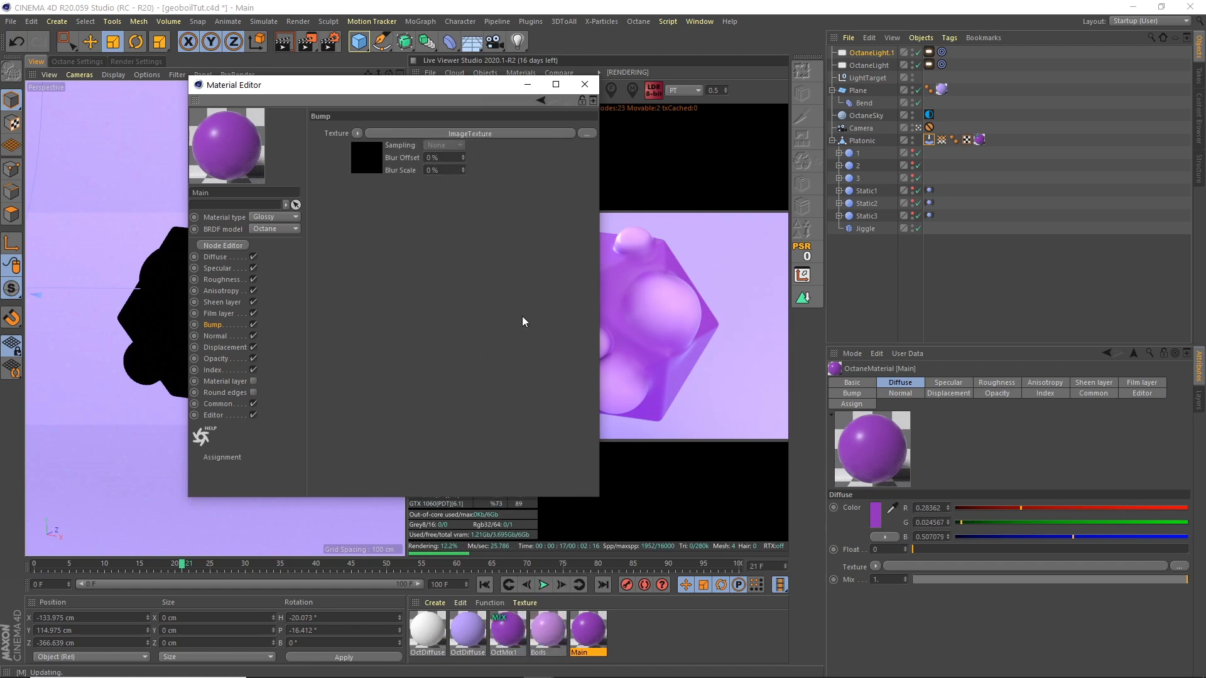
Load the Stucco image into the Main material's bump ImageTexture and close the material's settings.
left_click(586, 139)
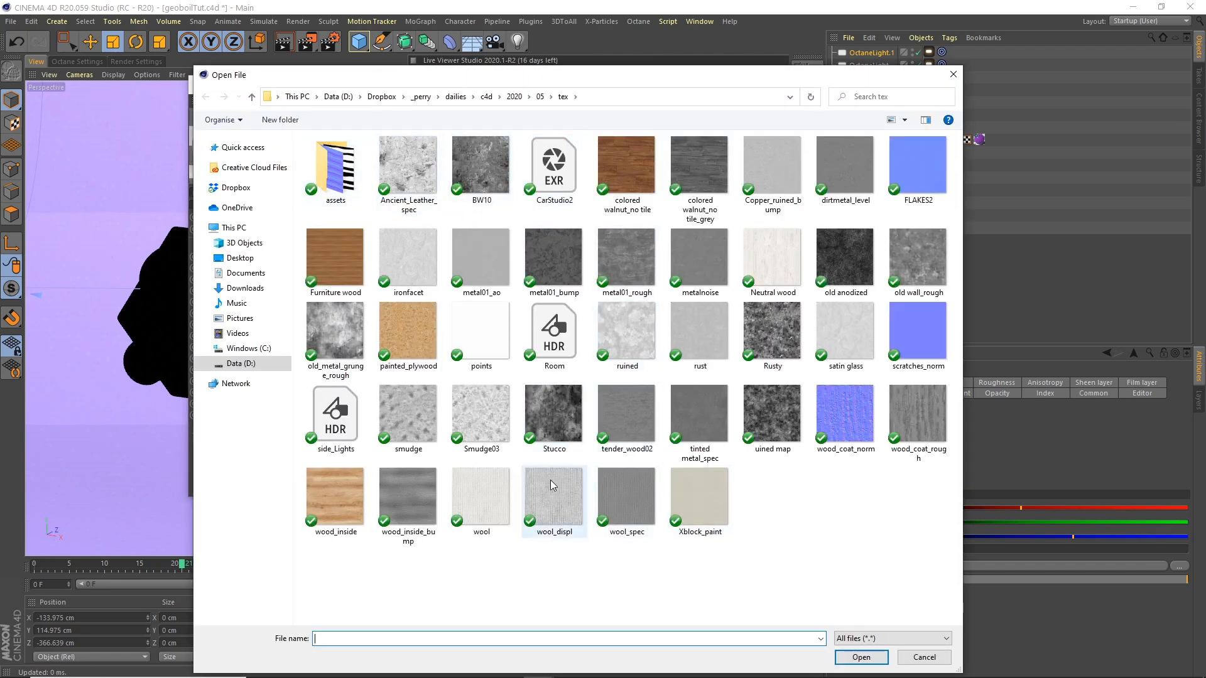
left_click(547, 424)
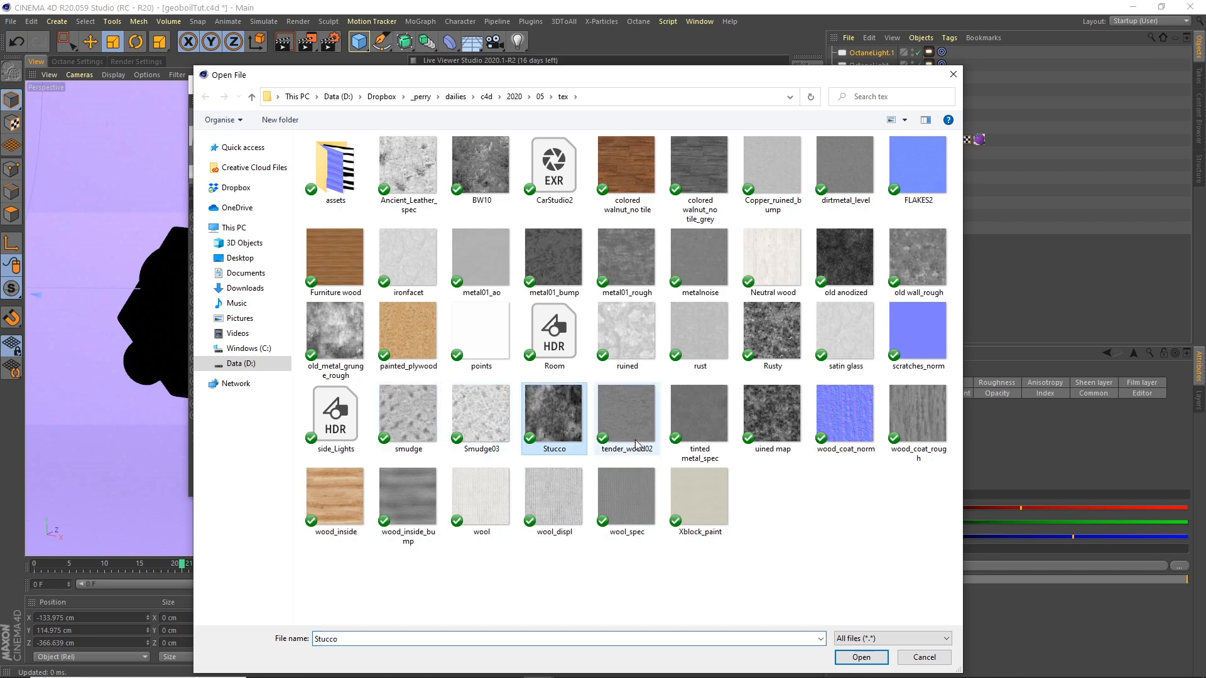
left_click(857, 657)
left_click(620, 387)
left_click(584, 85)
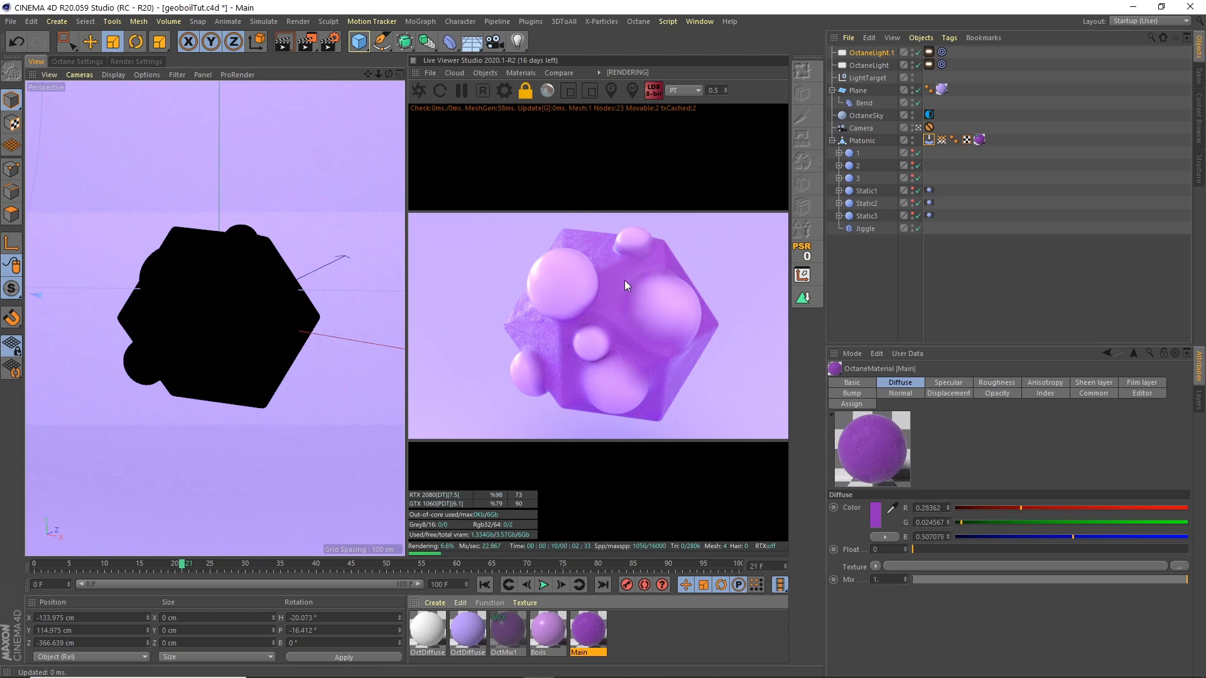
Move the original area light above the icosahedron to about X 76, Y 272, Z 4 cm, using the four-view layout.
left_click(400, 74)
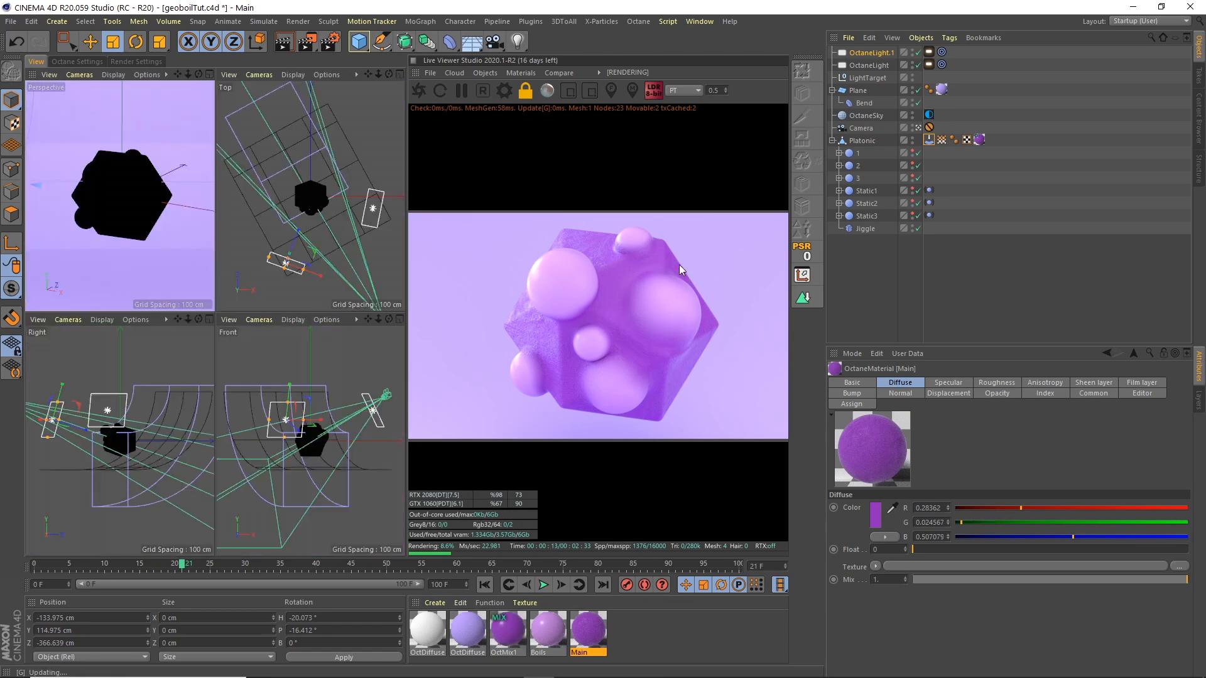
left_click(872, 65)
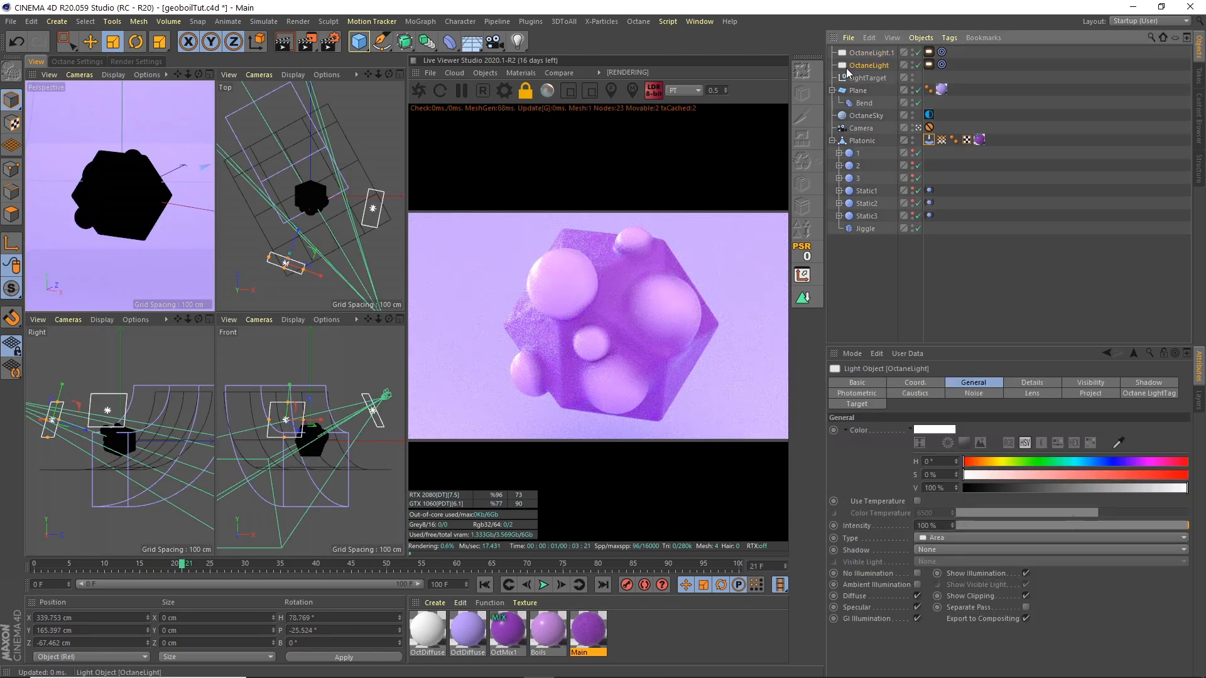
key("e")
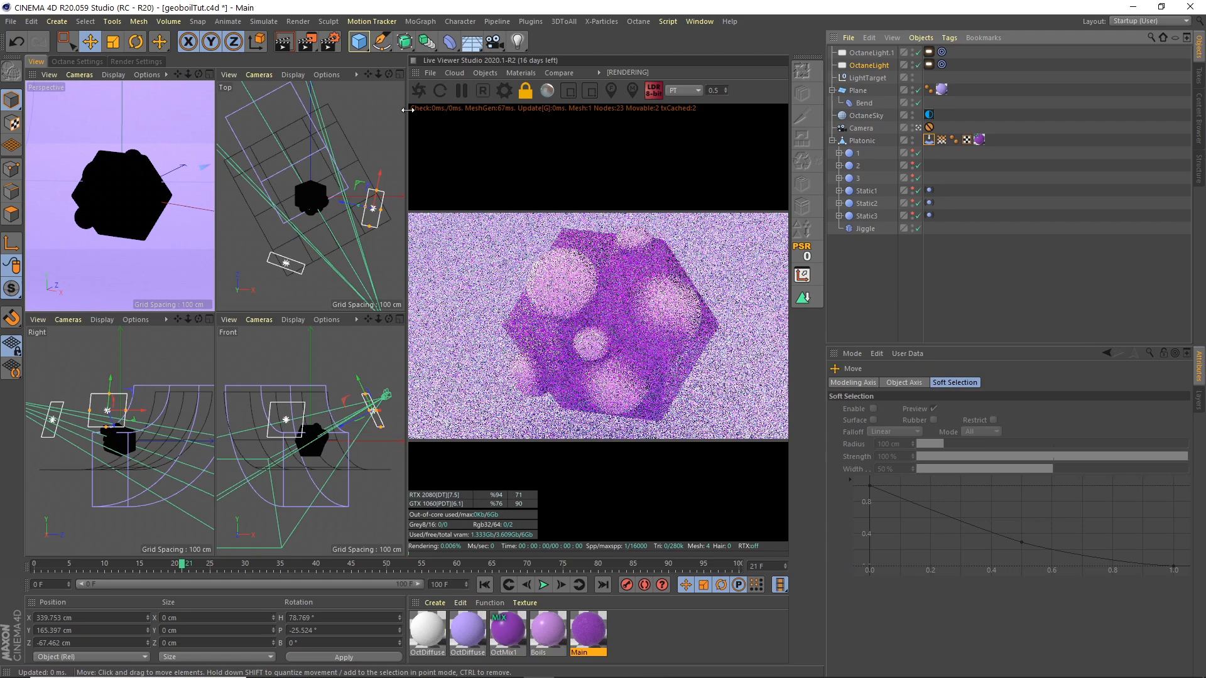
left_click(351, 430)
left_click_drag(351, 432, 329, 411)
left_click_drag(372, 126, 356, 154)
left_click_drag(347, 283, 340, 254)
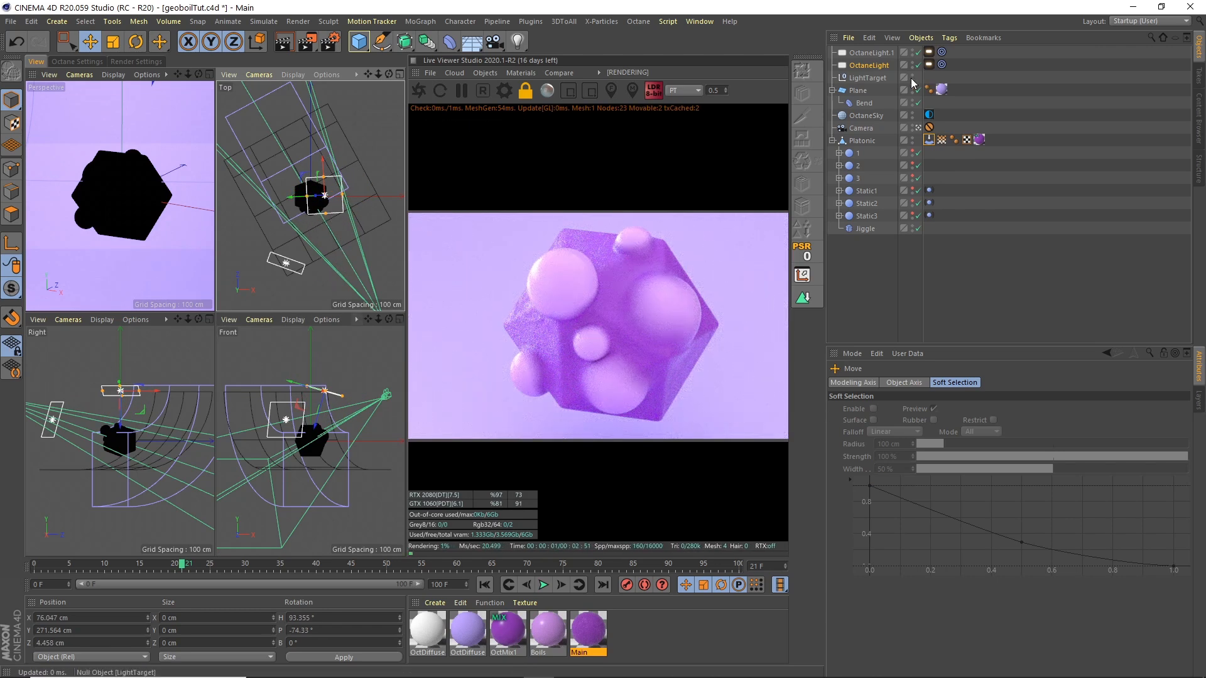
Set the overhead area light's power to about 11.3 and save the project.
left_click(929, 64)
mouse_move(1090, 409)
left_mouse_down()
mouse_move(1125, 411)
mouse_move(1105, 412)
left_mouse_up()
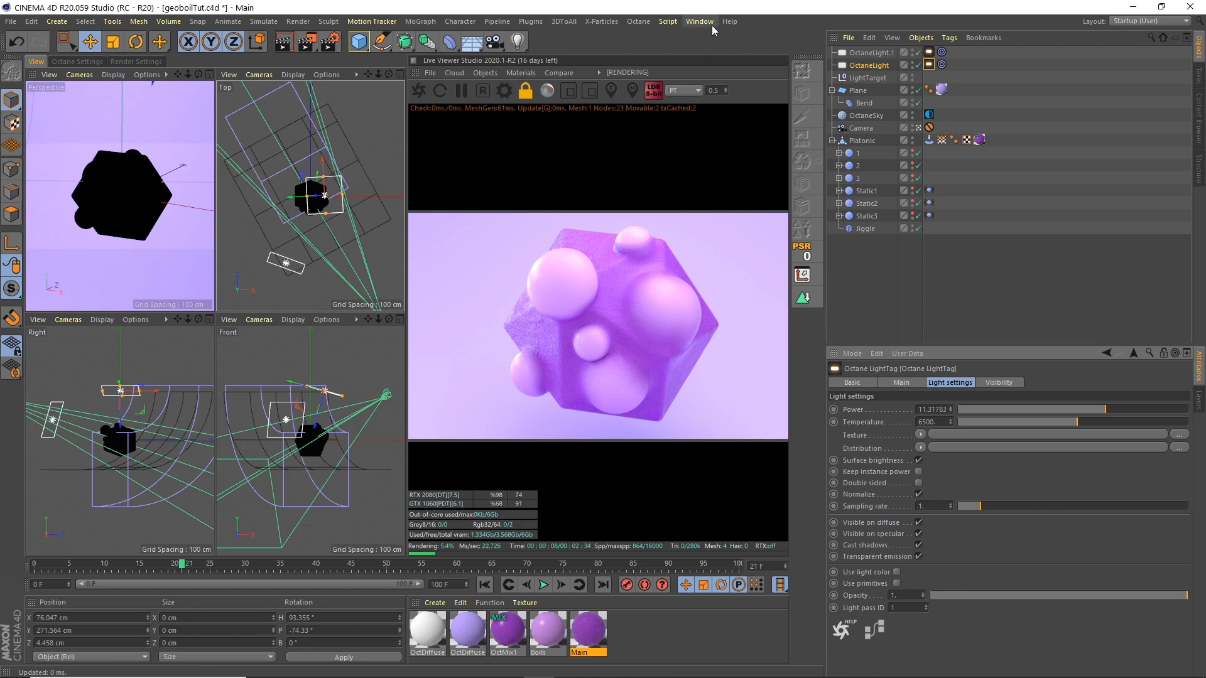
key("ctrl+s")
Switch to the open 052020_milk2b.c4d project and enable its OctaneLight.
left_click(700, 21)
left_click(748, 342)
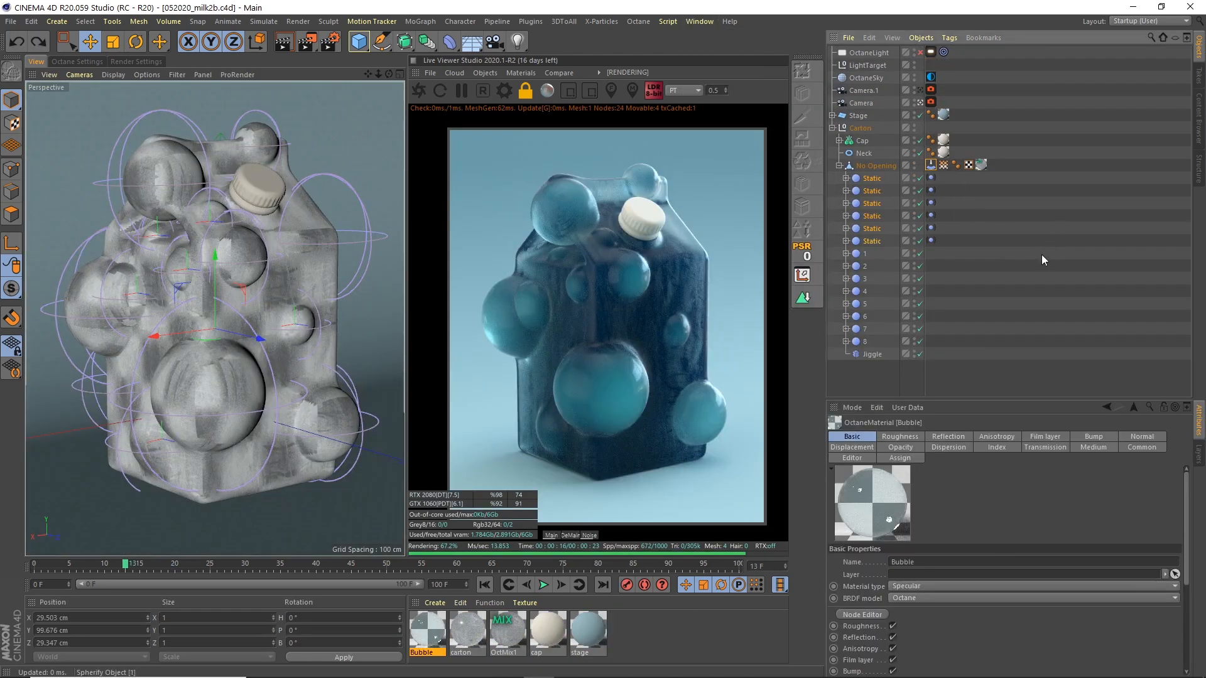
left_click(920, 52)
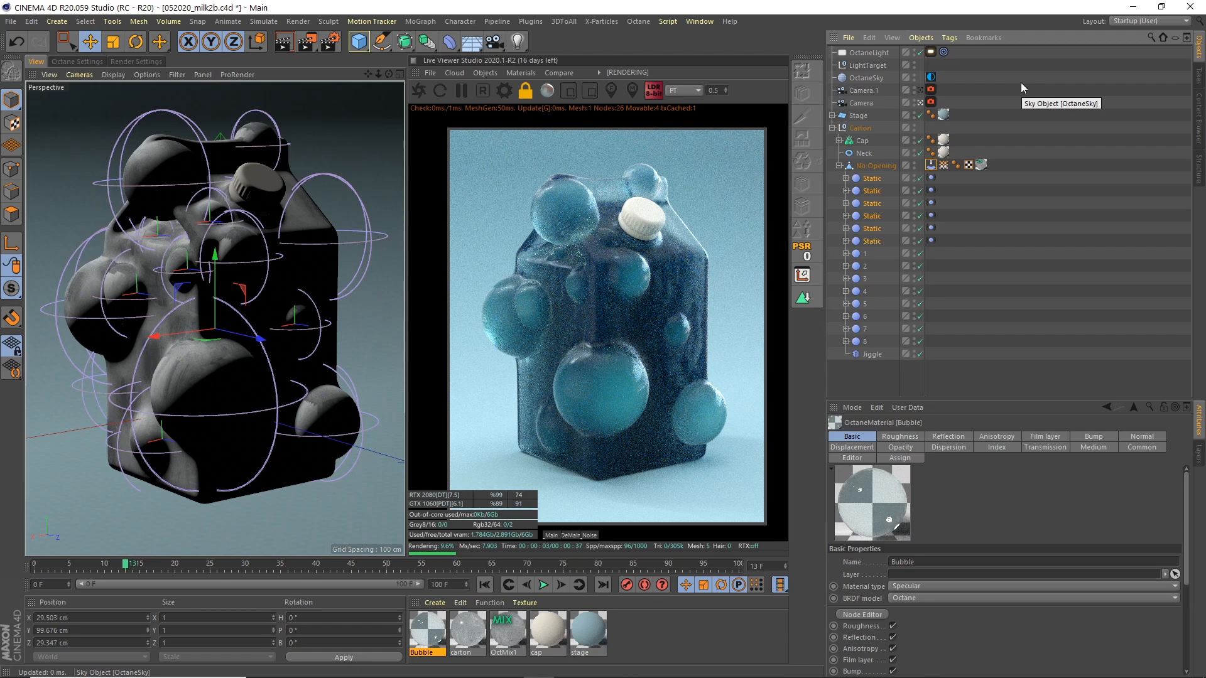
Inspect the last Static spherify deformer, the OctMix1 mix material and the No Opening object's vertex map.
left_click(871, 242)
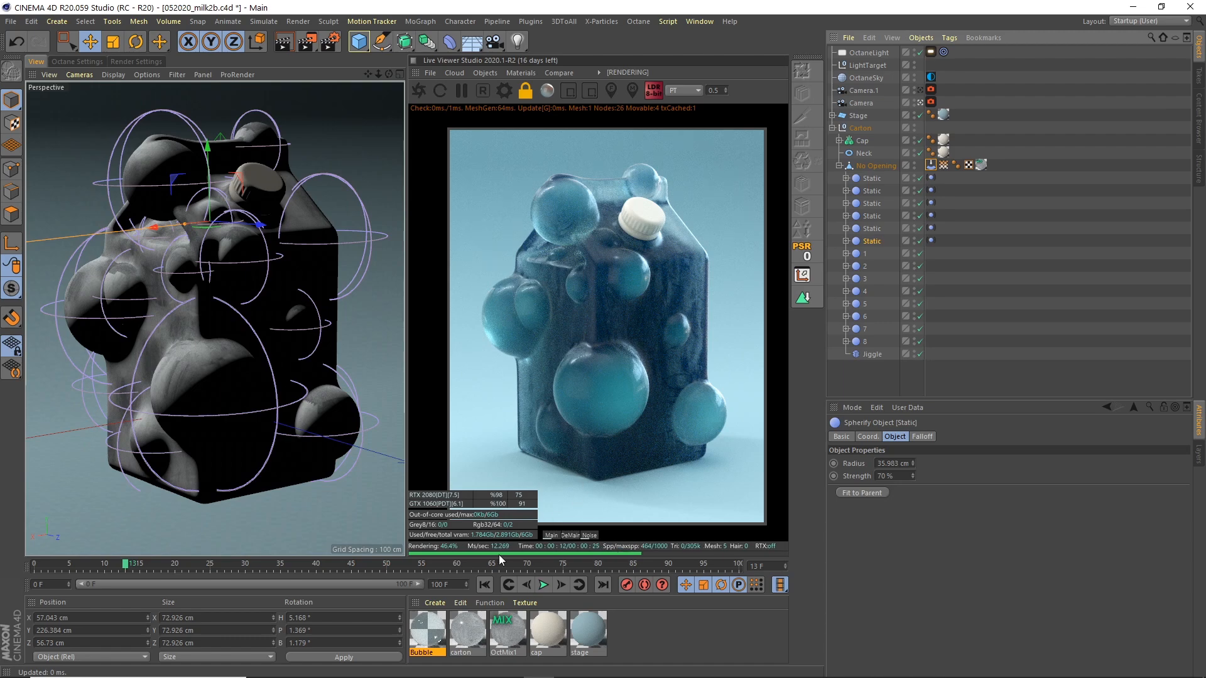
left_click(507, 624)
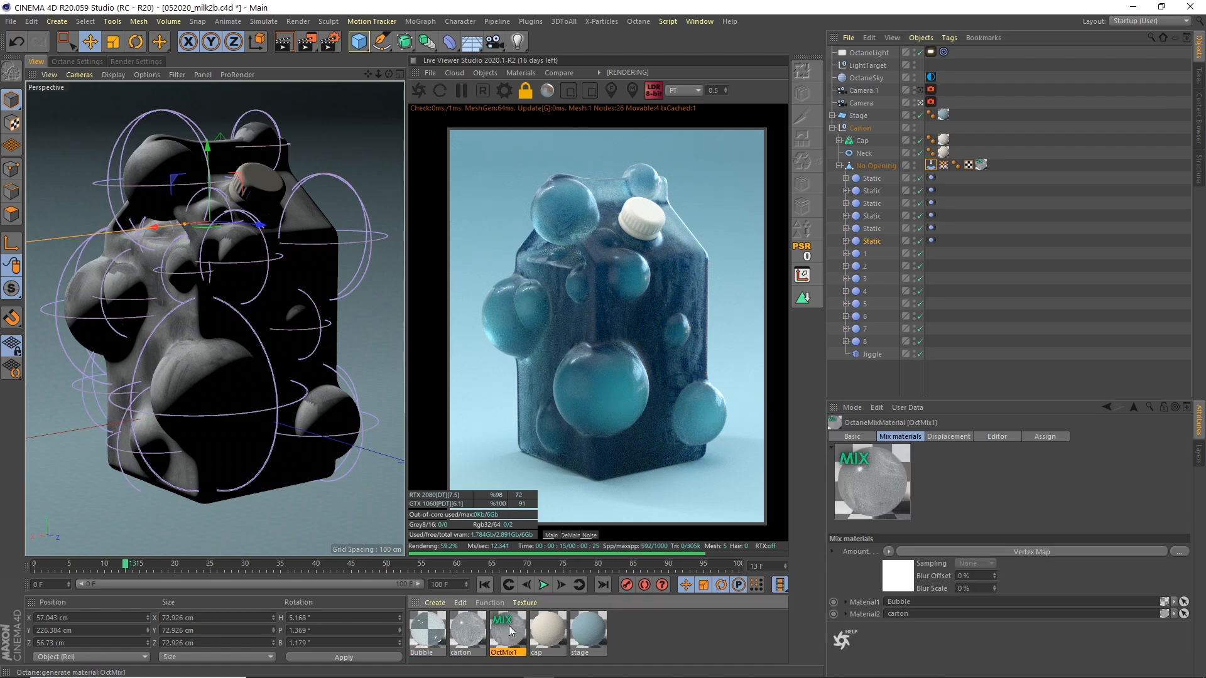
left_click(944, 166)
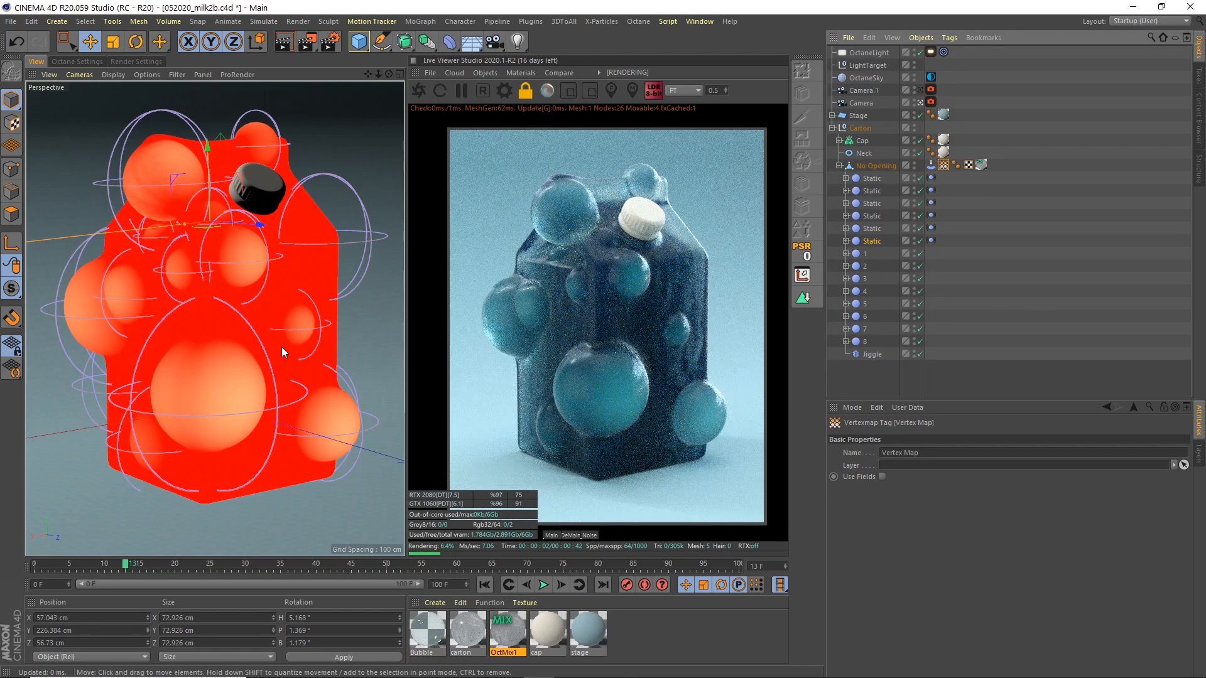
left_click(914, 260)
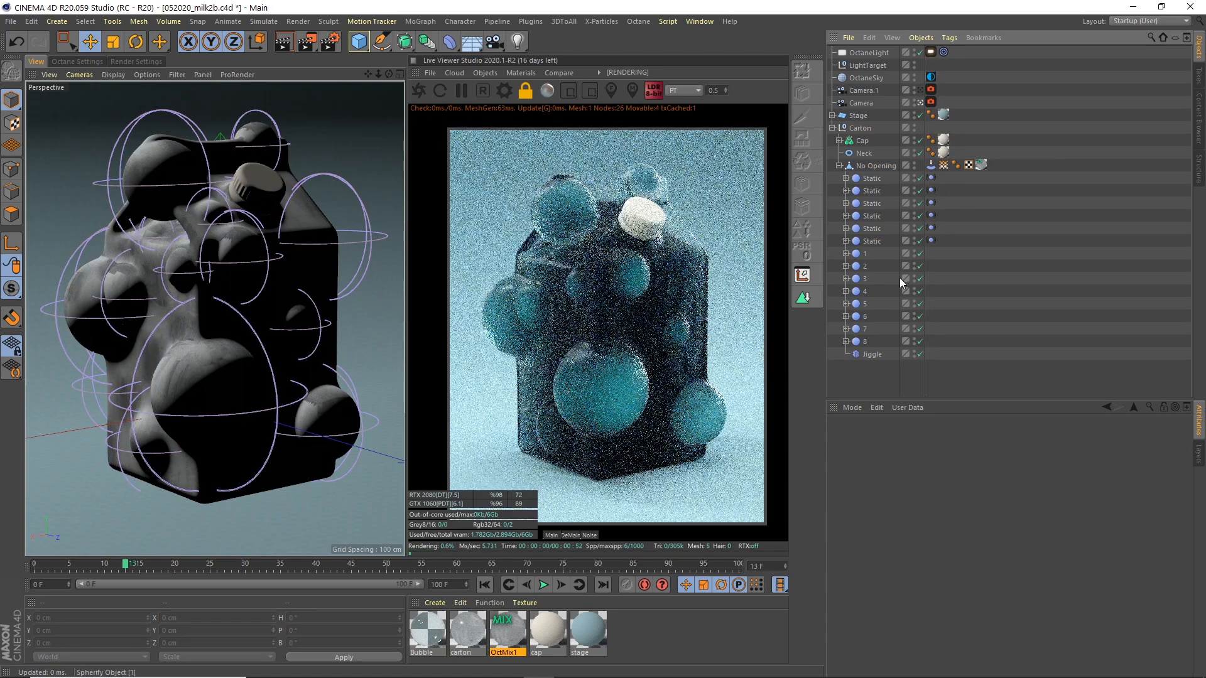
Open the carton material and inspect its Roughness gradient and the image texture feeding it.
double_click(465, 632)
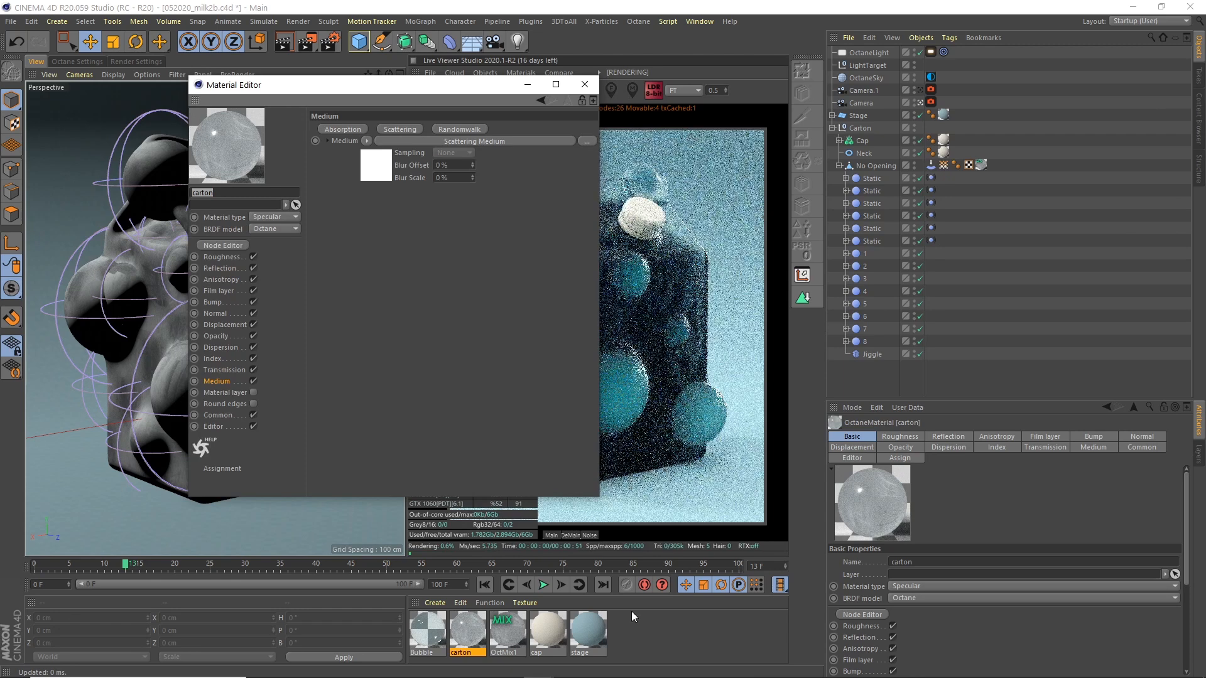
left_click_drag(477, 84, 1100, 127)
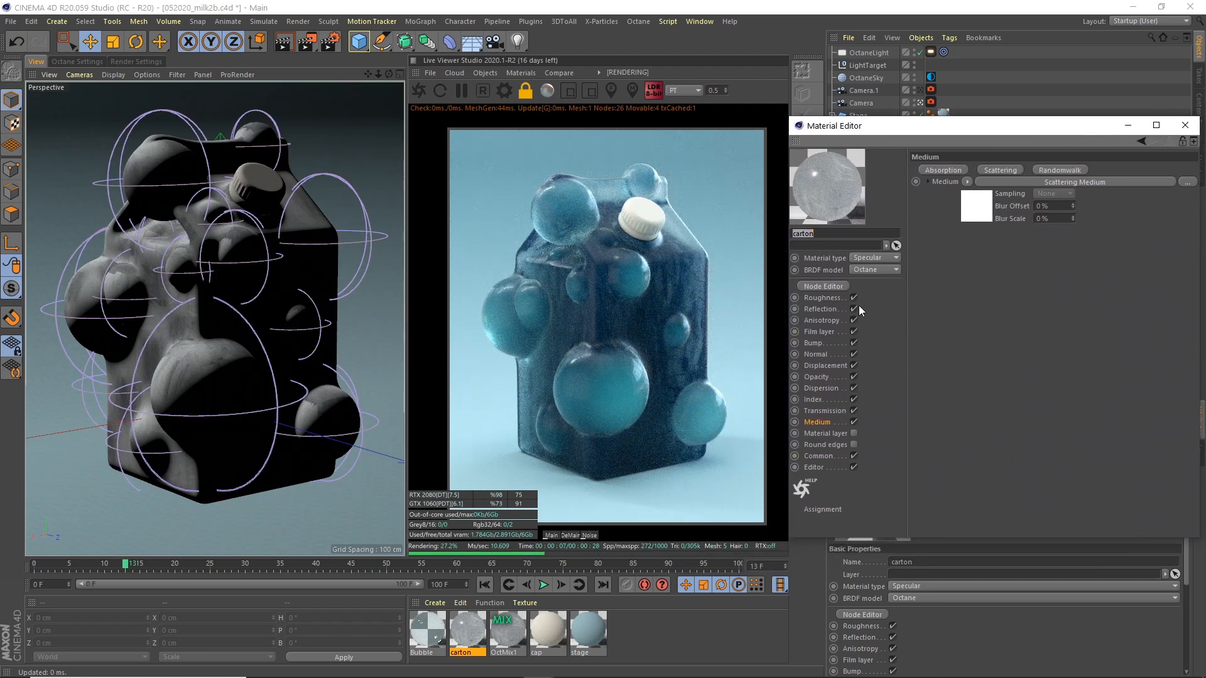
left_click(831, 299)
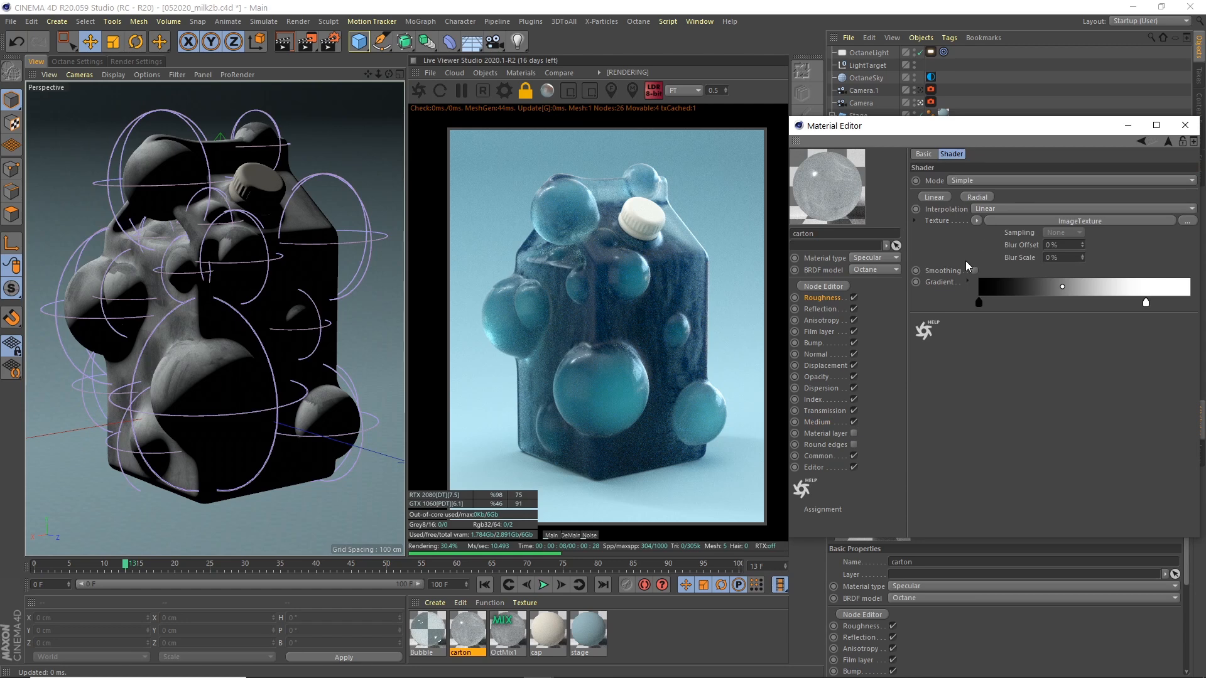
left_click(989, 220)
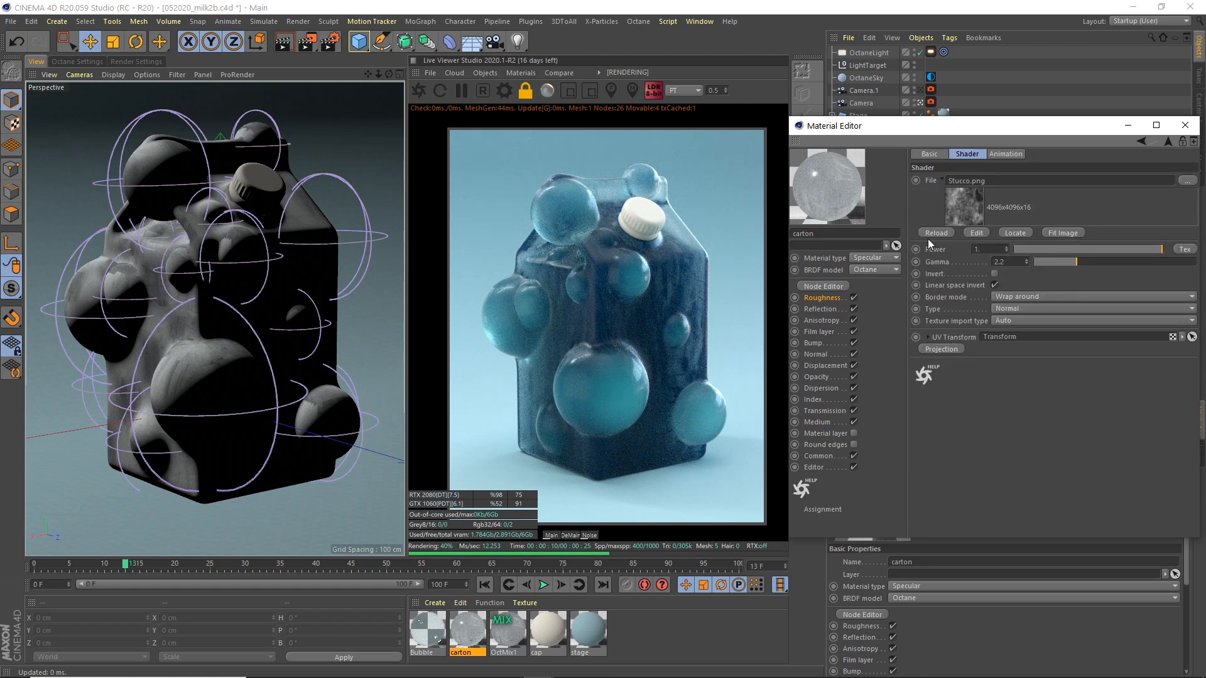
Open the carton material's node network and examine the Transform, Gradient and carton nodes.
left_click(825, 287)
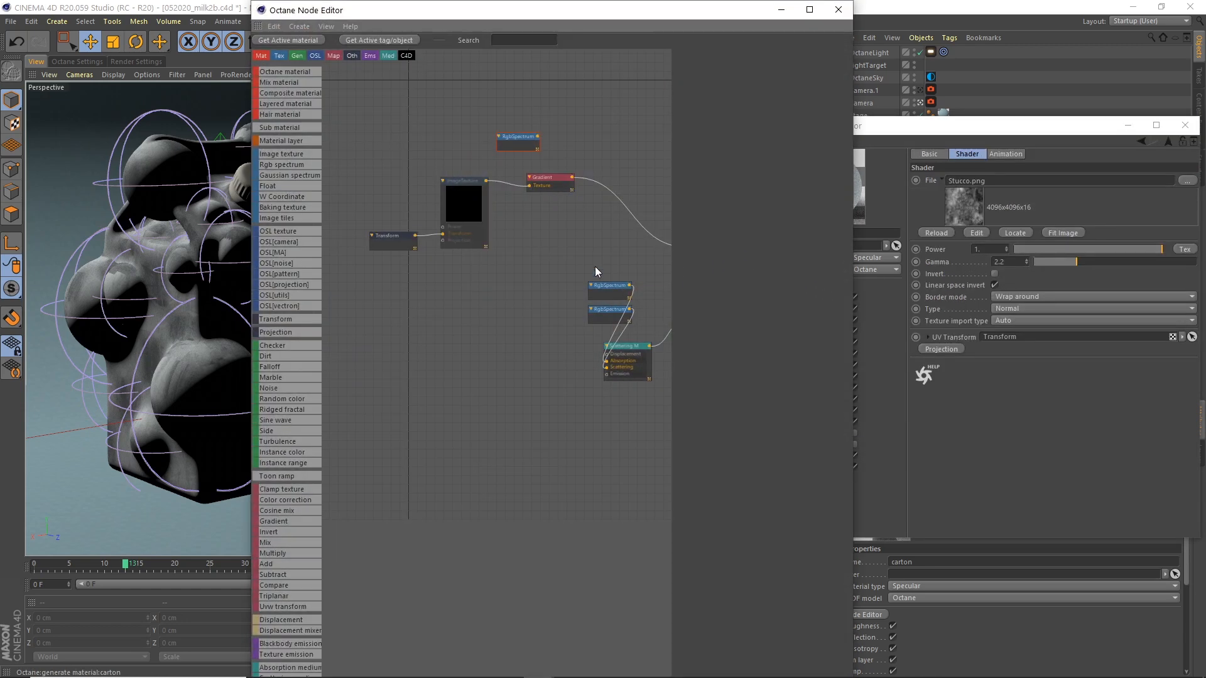
scroll(557, 277, "down", 6)
scroll(561, 277, "up", 5)
middle_click_drag(601, 233, 541, 263)
scroll(558, 248, "up", 1)
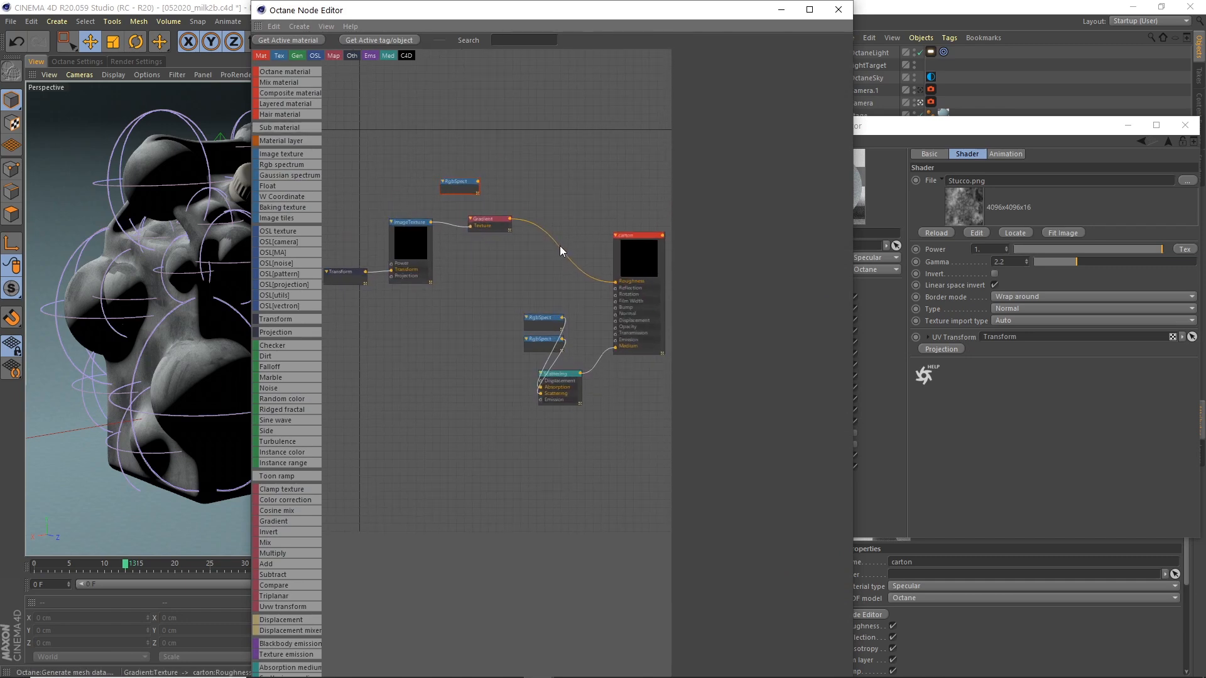
left_click(346, 273)
left_click_drag(412, 228, 419, 221)
left_click(353, 279)
left_click_drag(353, 278, 356, 280)
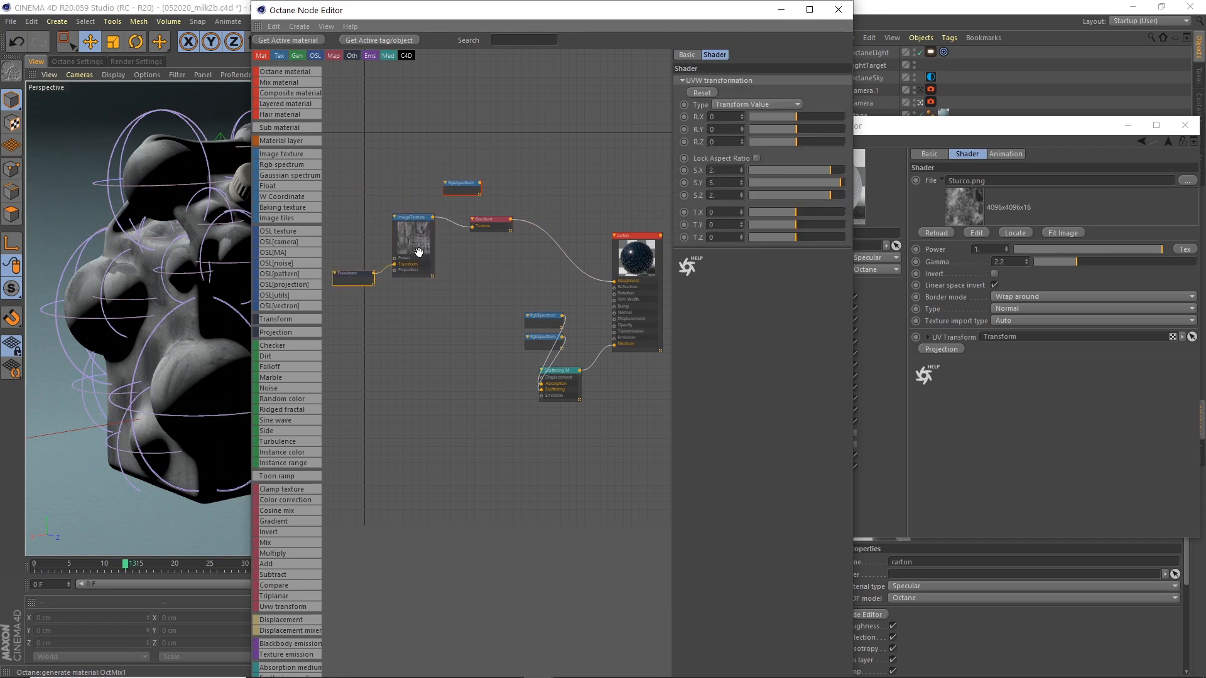
left_click_drag(696, 13, 426, 47)
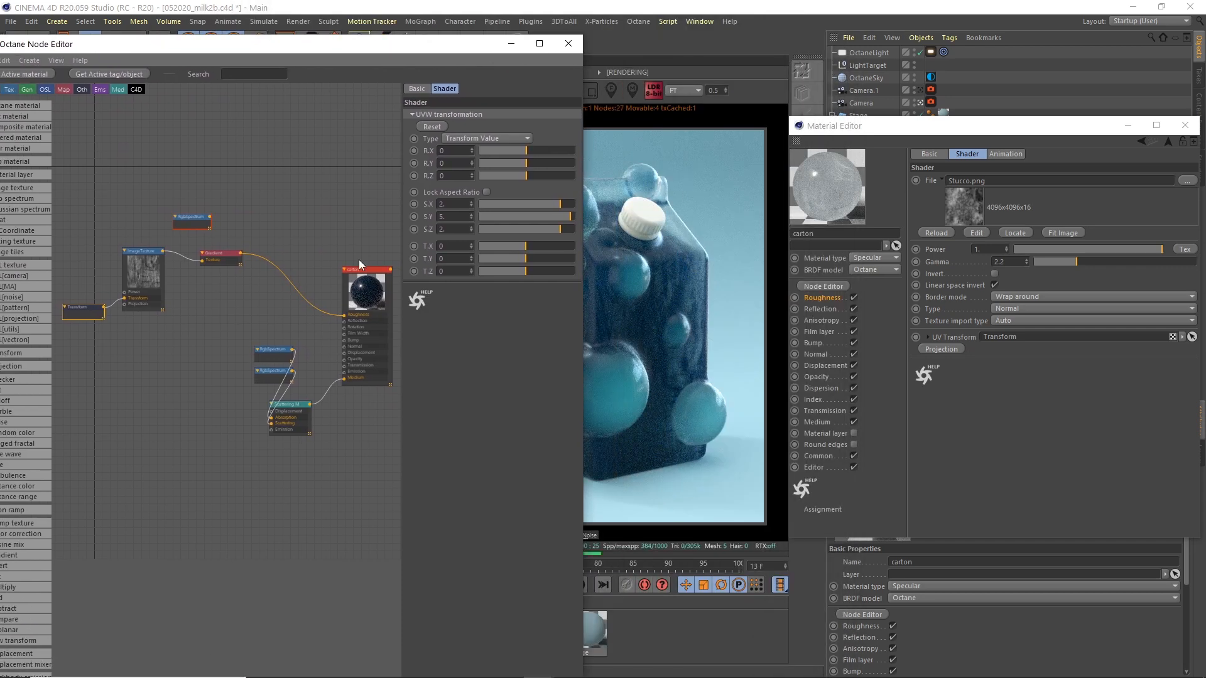
left_click(225, 262)
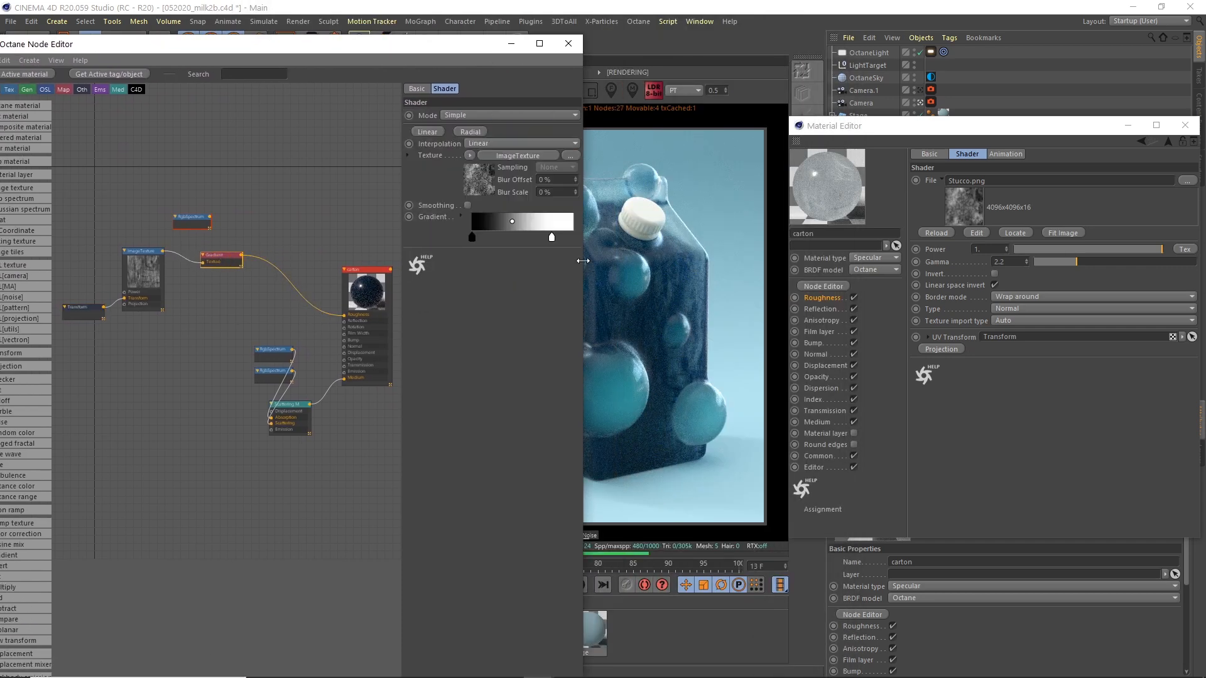
left_click(372, 273)
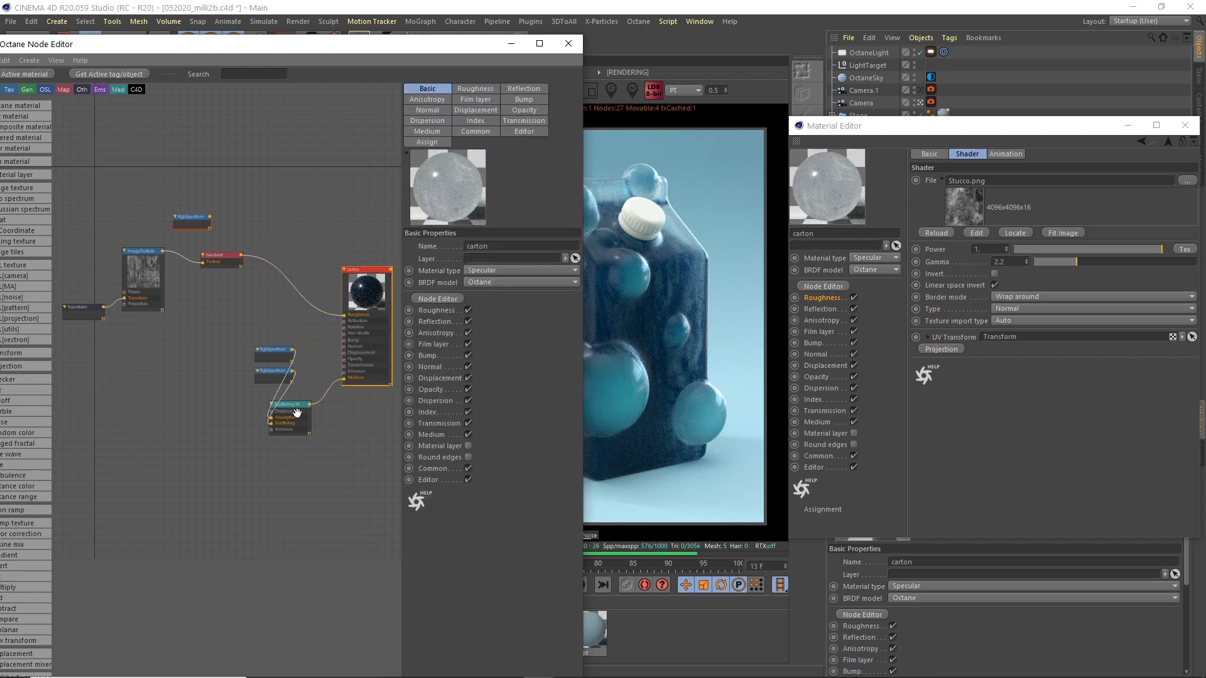
Examine the carton's Scattering Medium density, absorption and scattering settings, then close the node network.
left_click_drag(296, 410, 307, 406)
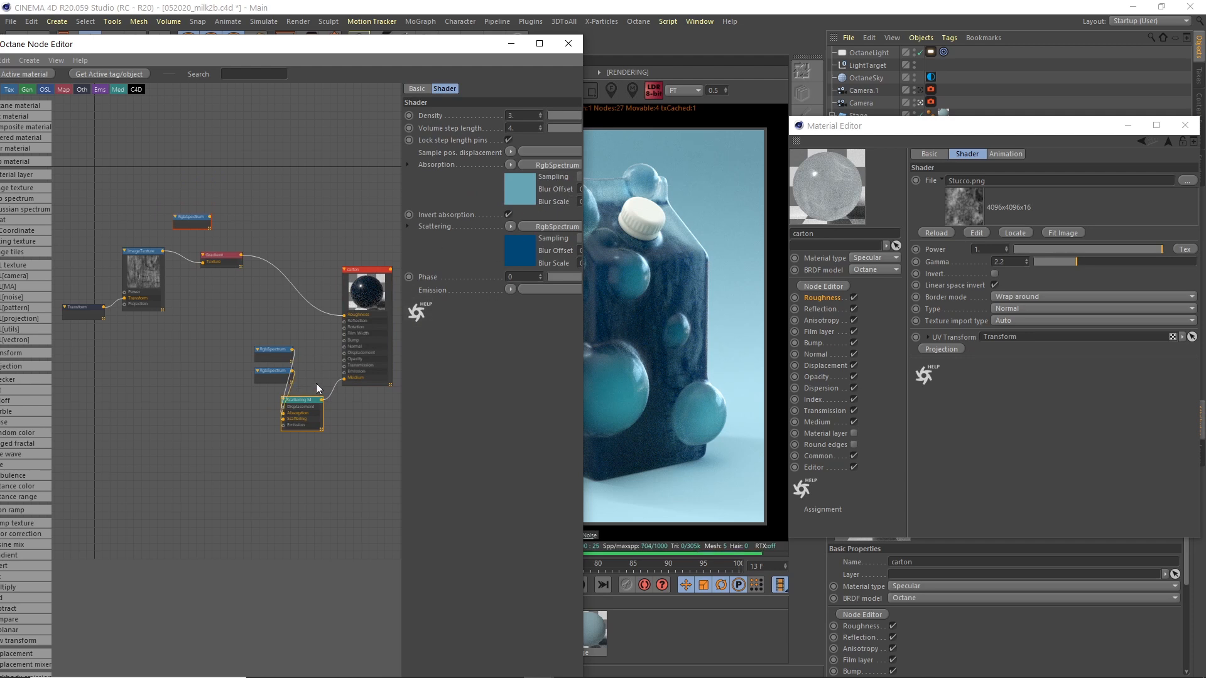
left_click_drag(582, 284, 870, 263)
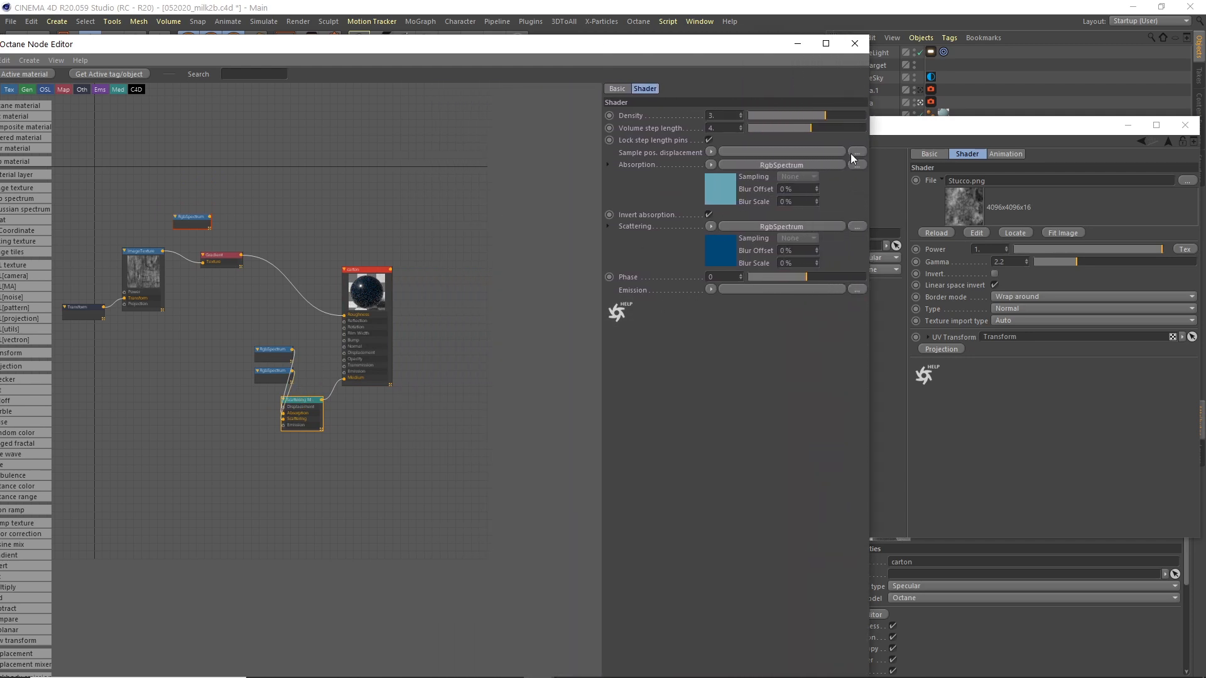
left_click_drag(721, 55, 506, 111)
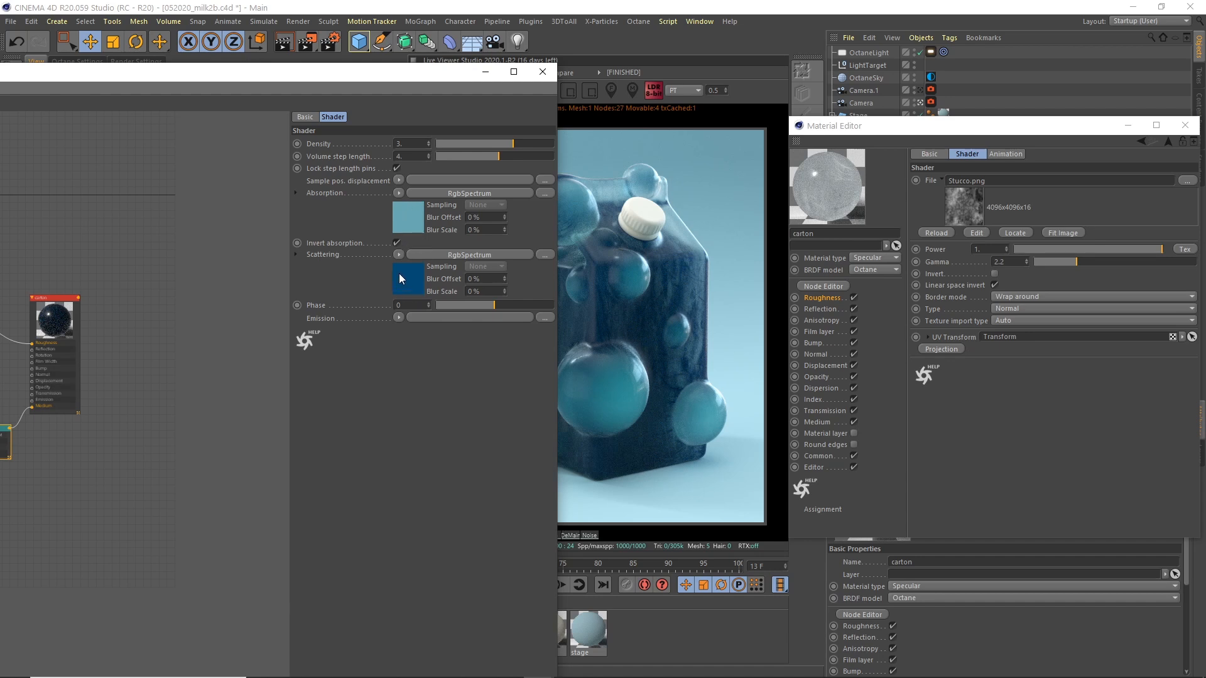
left_click_drag(444, 74, 484, 92)
left_click(579, 91)
Open the Bubble material's Scattering Medium and examine its density, absorption, scattering and emission settings.
left_click(427, 631)
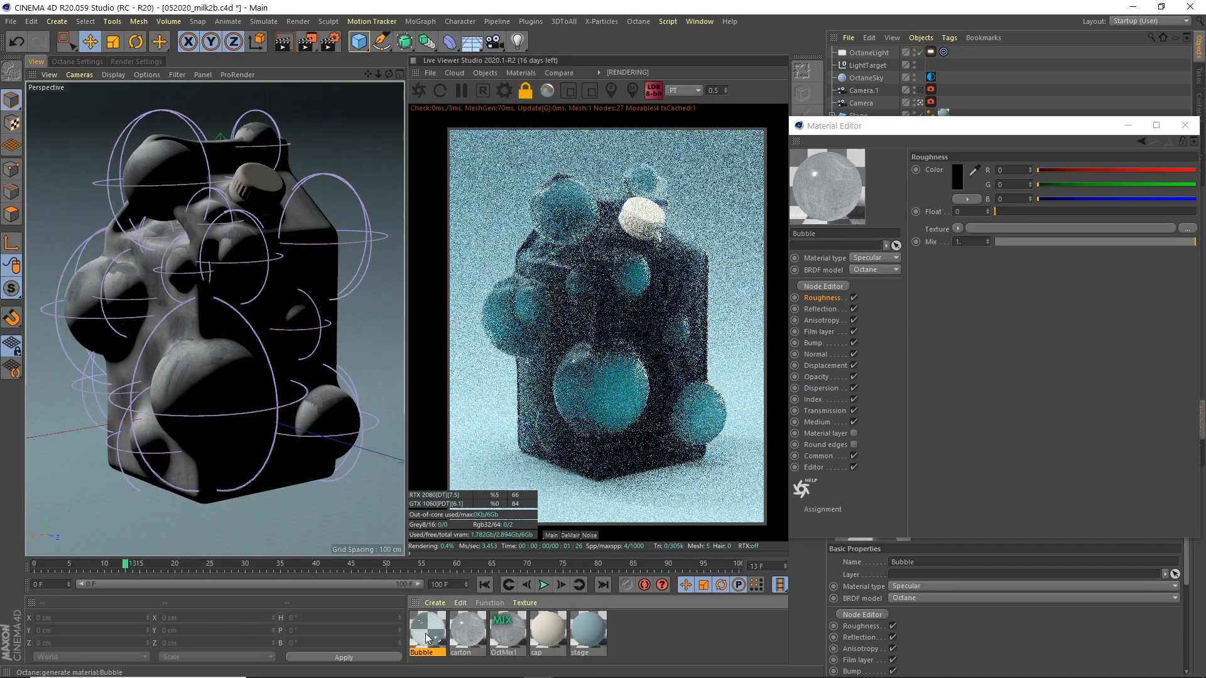
left_click_drag(923, 126, 998, 95)
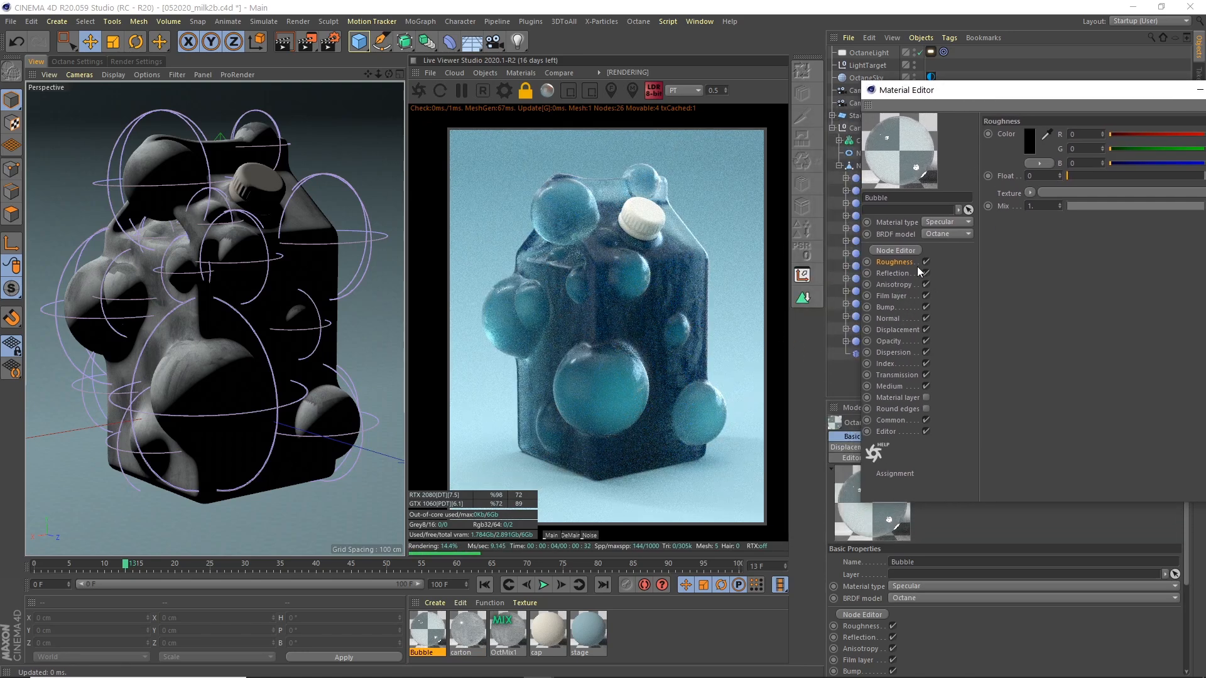
left_click(895, 387)
left_click(1055, 174)
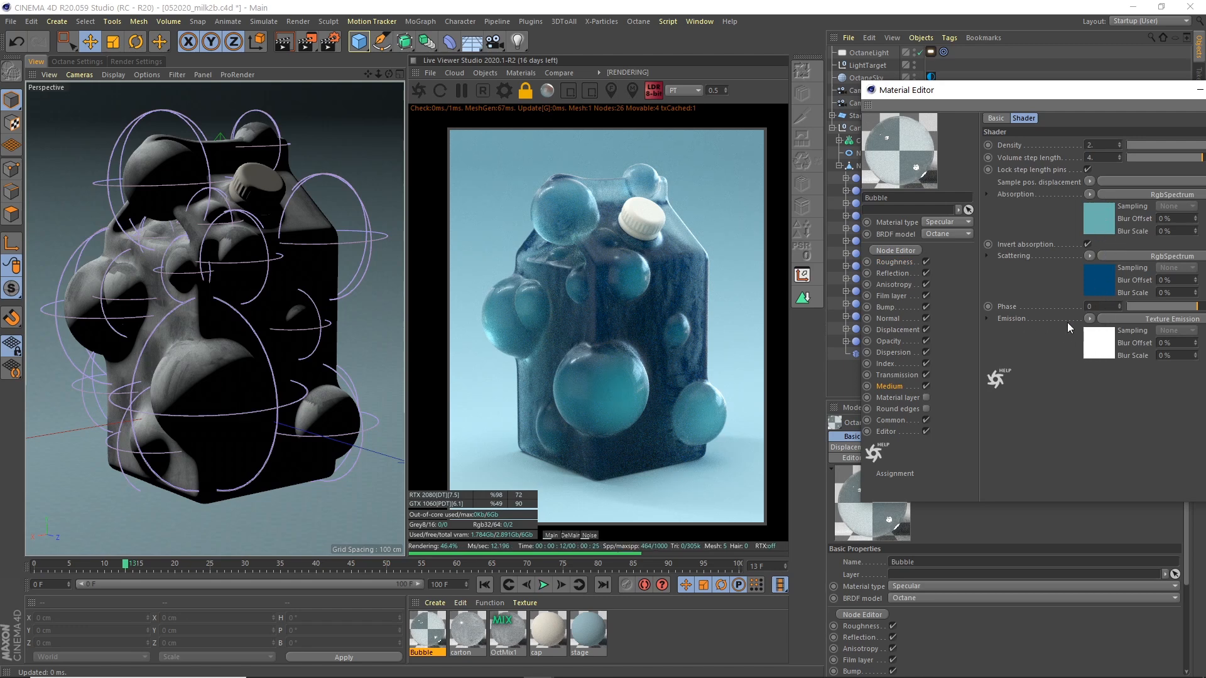
Try raising the Power of the Bubble medium's Texture Emission to about 108.5, undo the change and close the material's settings.
left_click(1139, 321)
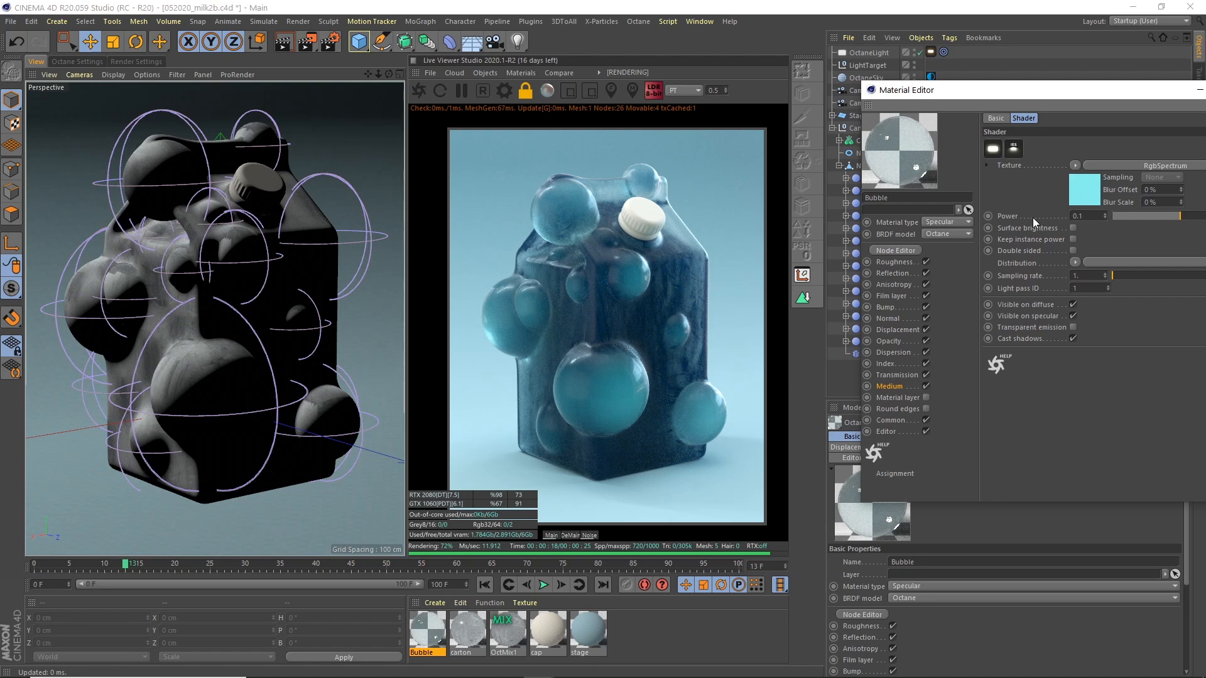
left_click_drag(1134, 89, 1071, 77)
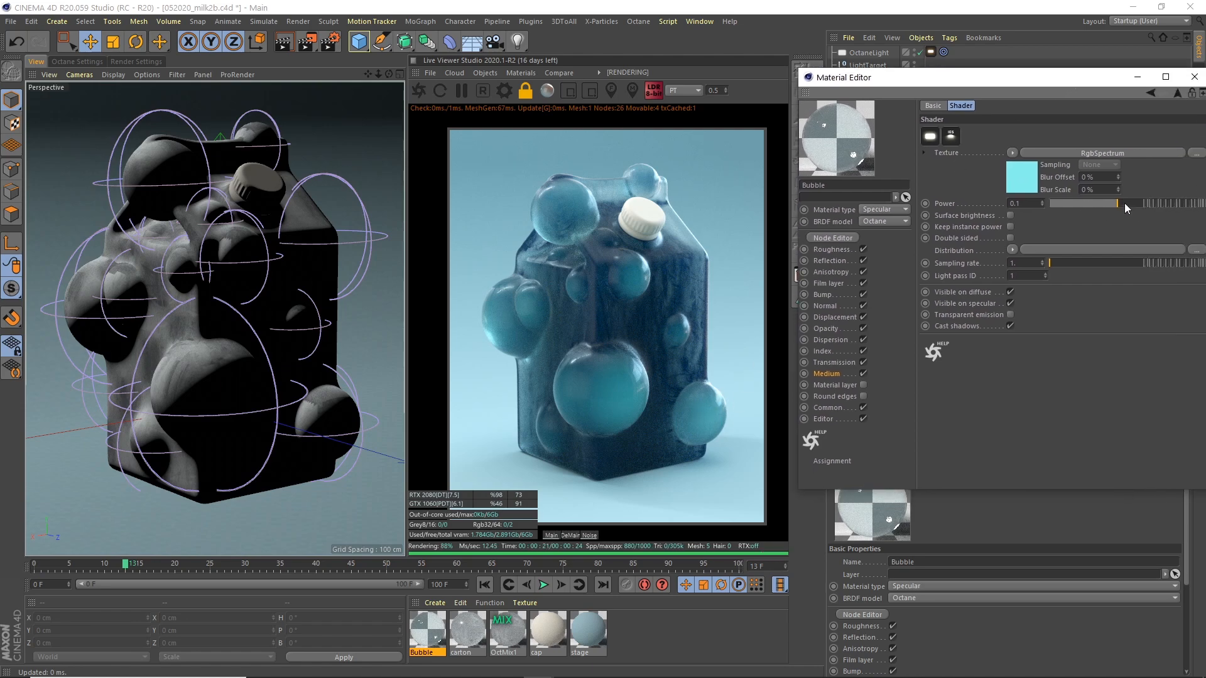
left_click_drag(1128, 202, 1187, 202)
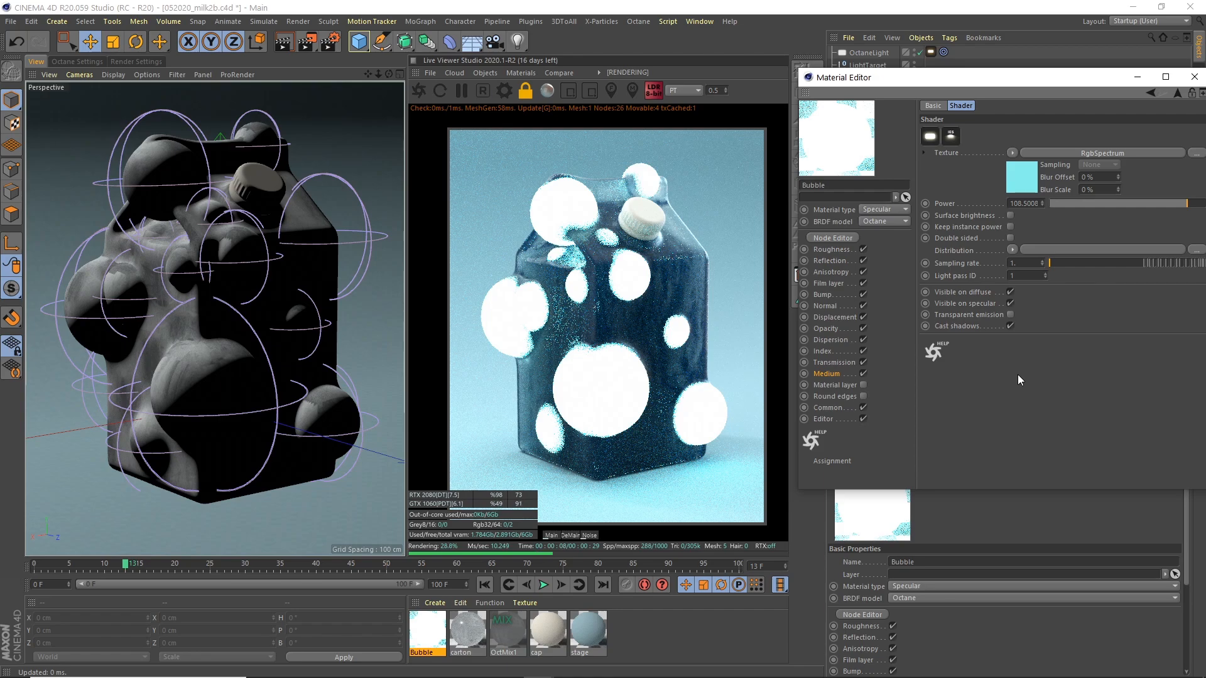
key("ctrl+z")
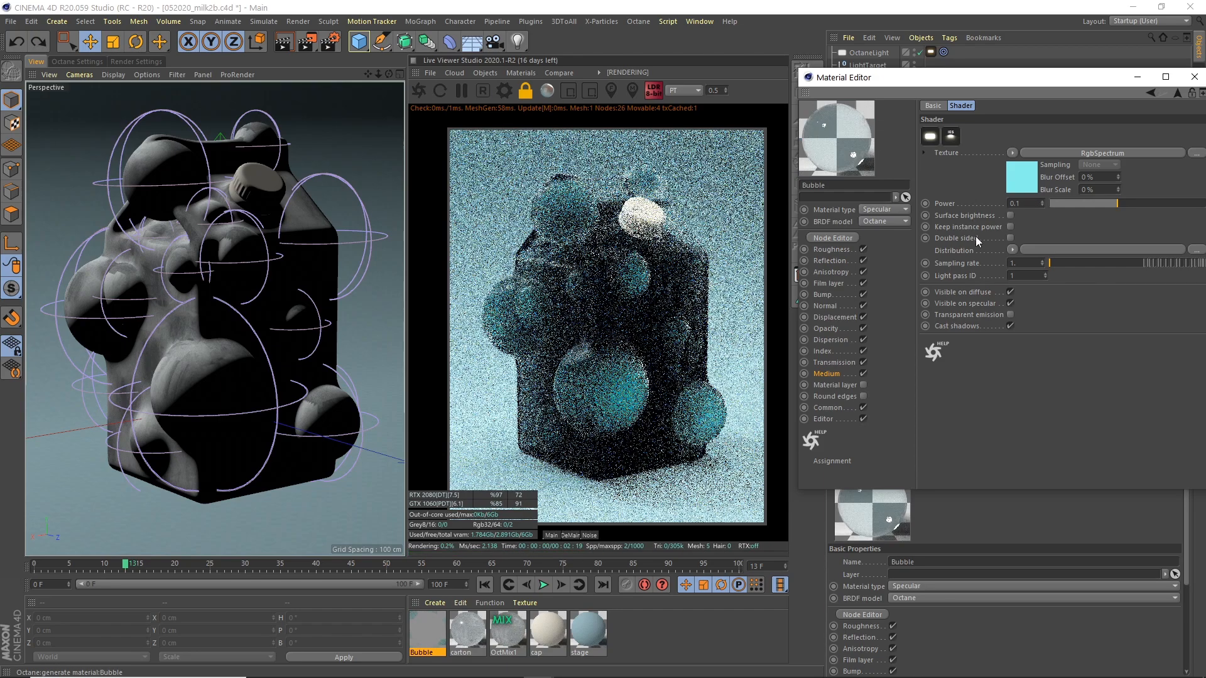
left_click_drag(1072, 78, 812, 175)
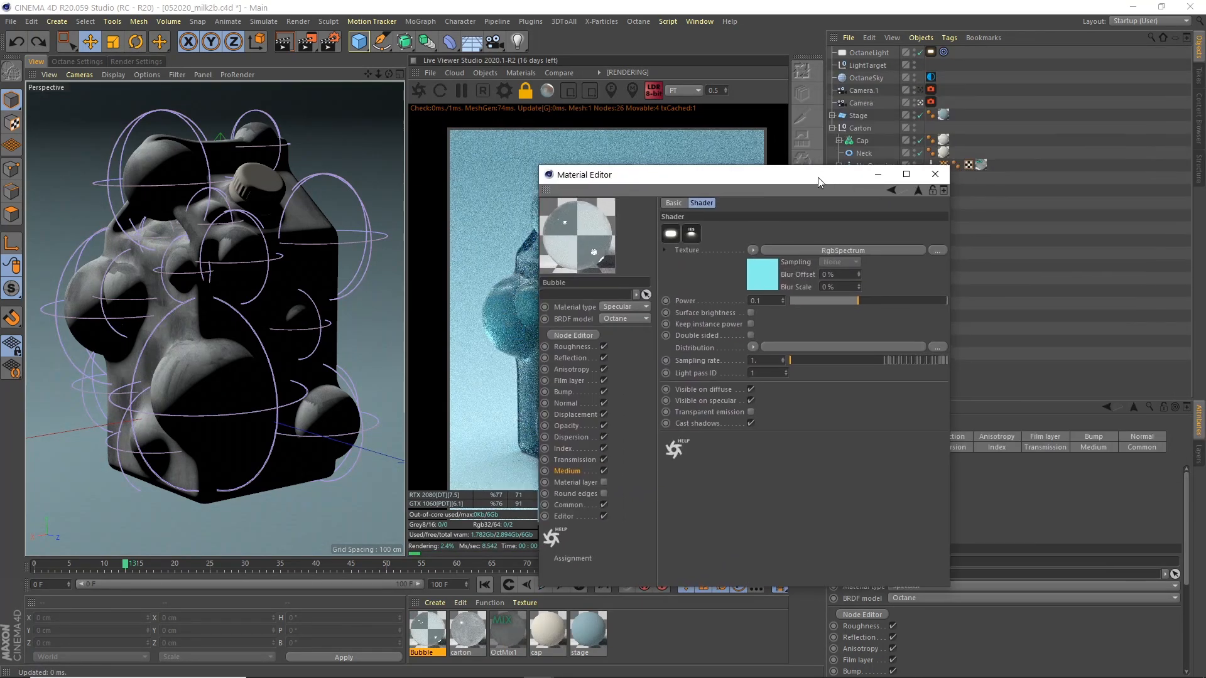
left_click(935, 175)
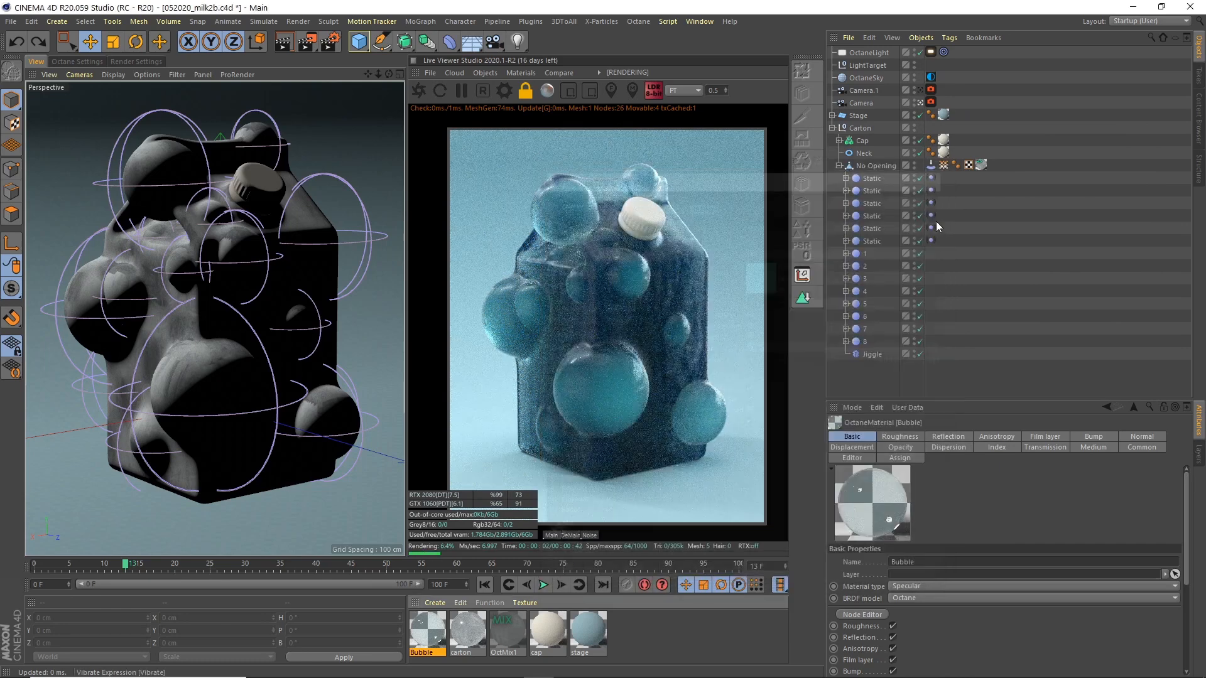